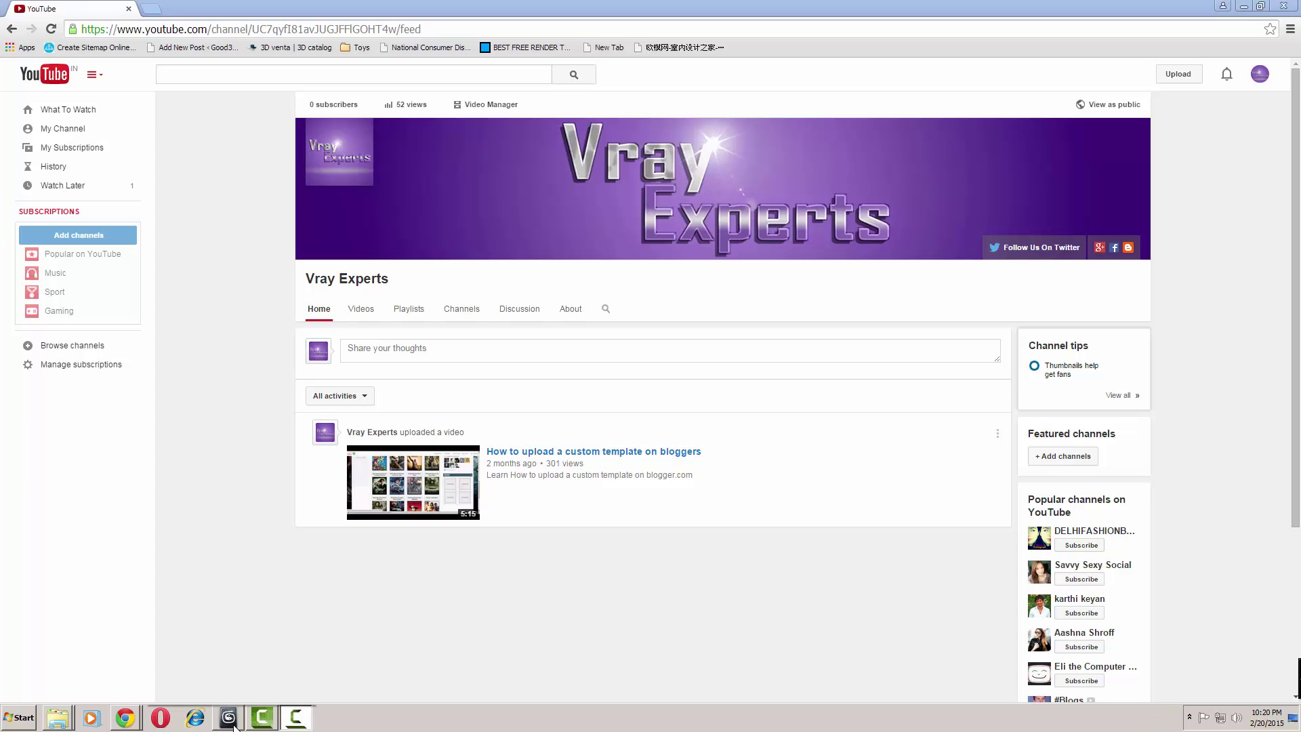
Switch from Chrome to the Camera-08-01 bathroom scene in 3ds Max
left_click(233, 724)
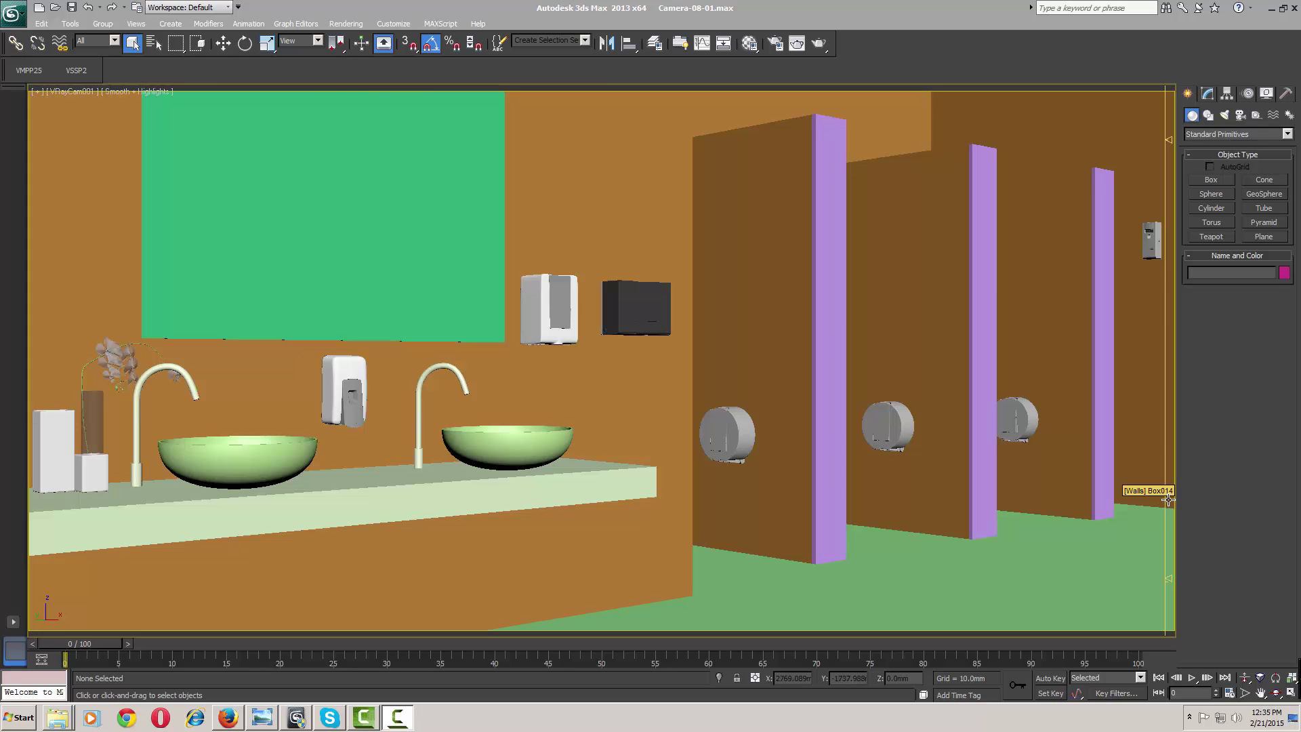
Open V-Ray Material Presets Pro and select the Metal > Smooth > Stainless Steel preset
left_click(28, 72)
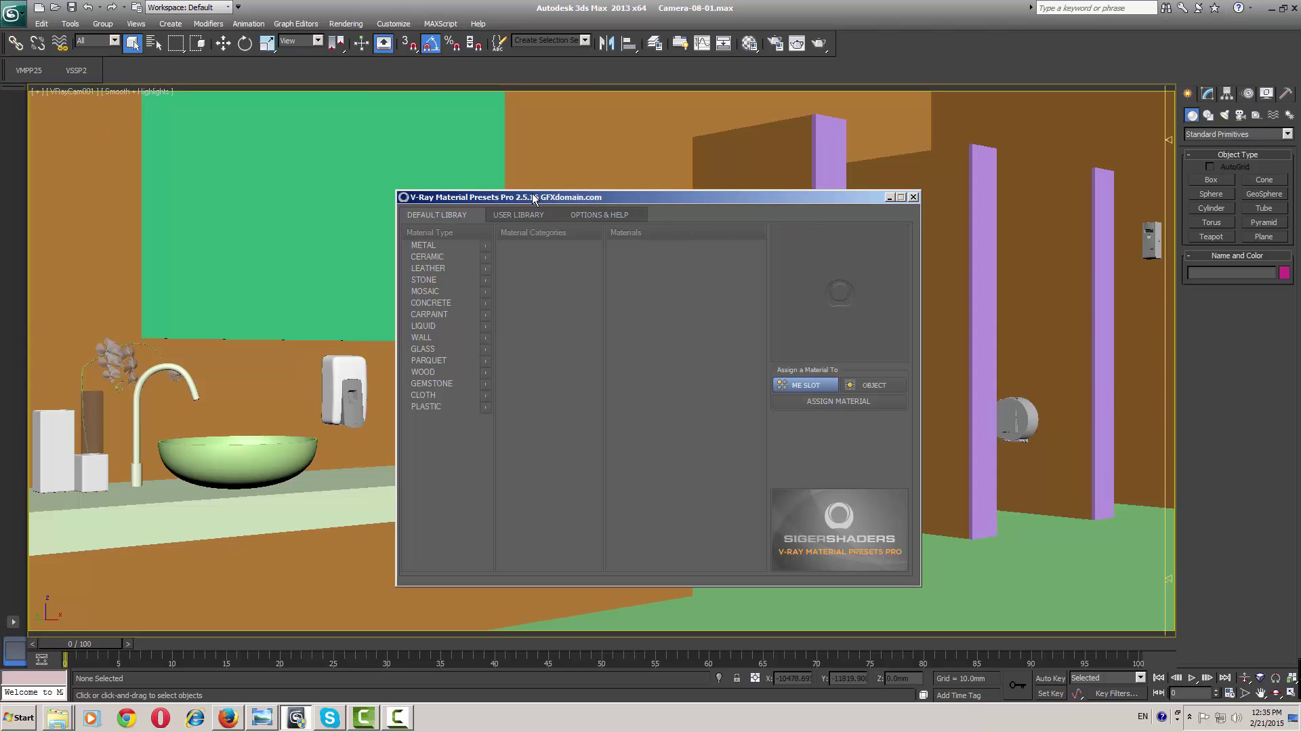
left_click_drag(533, 198, 875, 283)
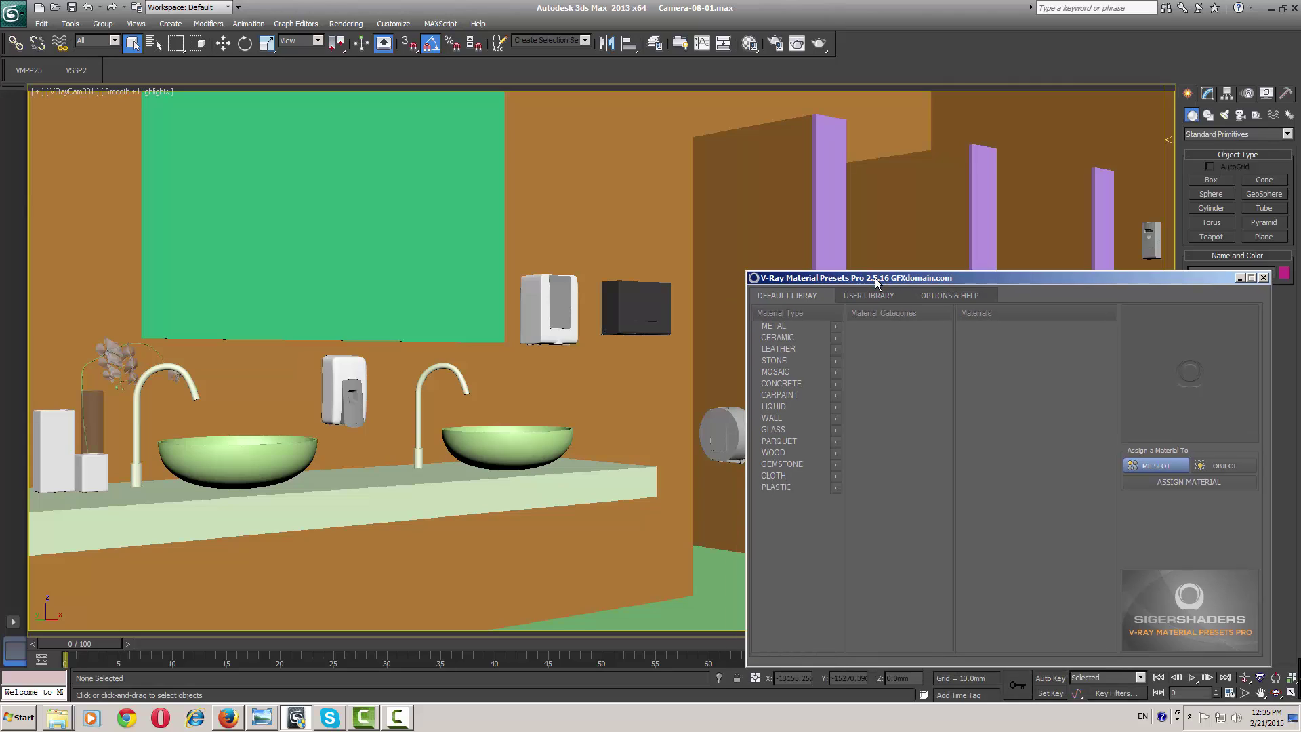
left_click(776, 328)
left_click(866, 327)
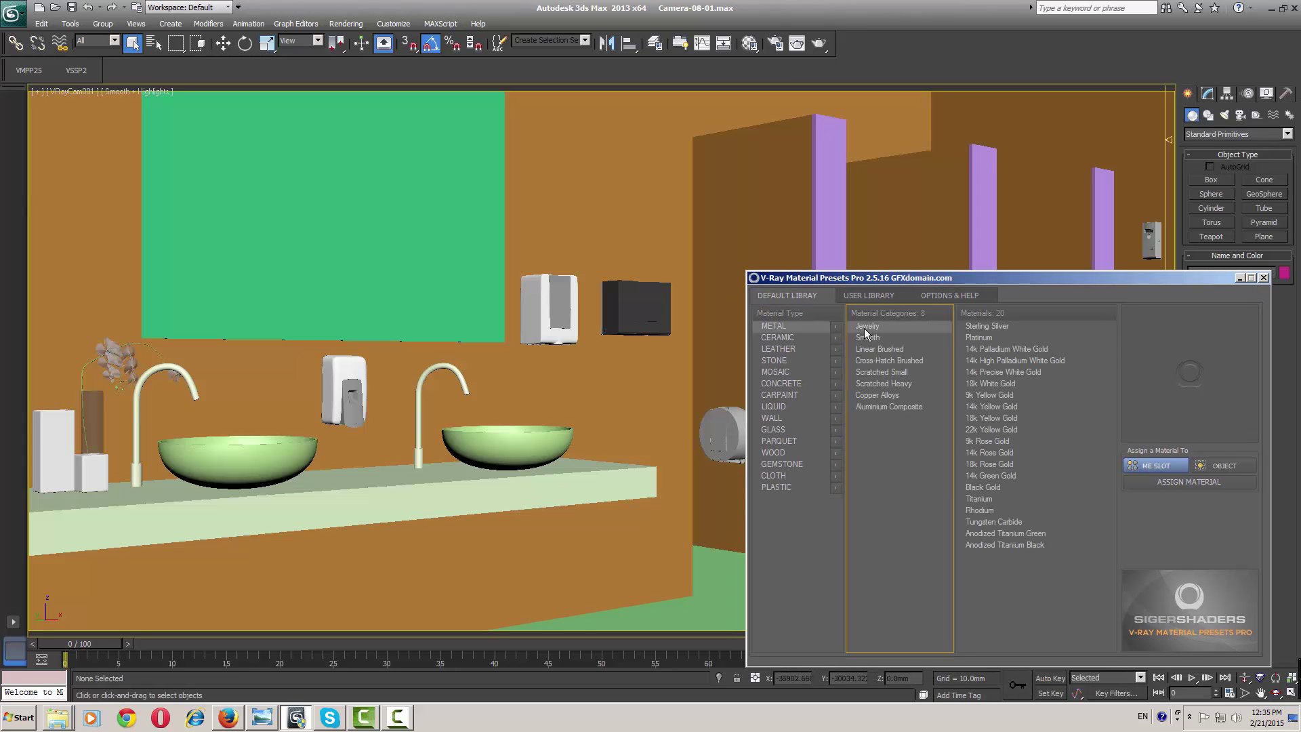
left_click(1007, 329)
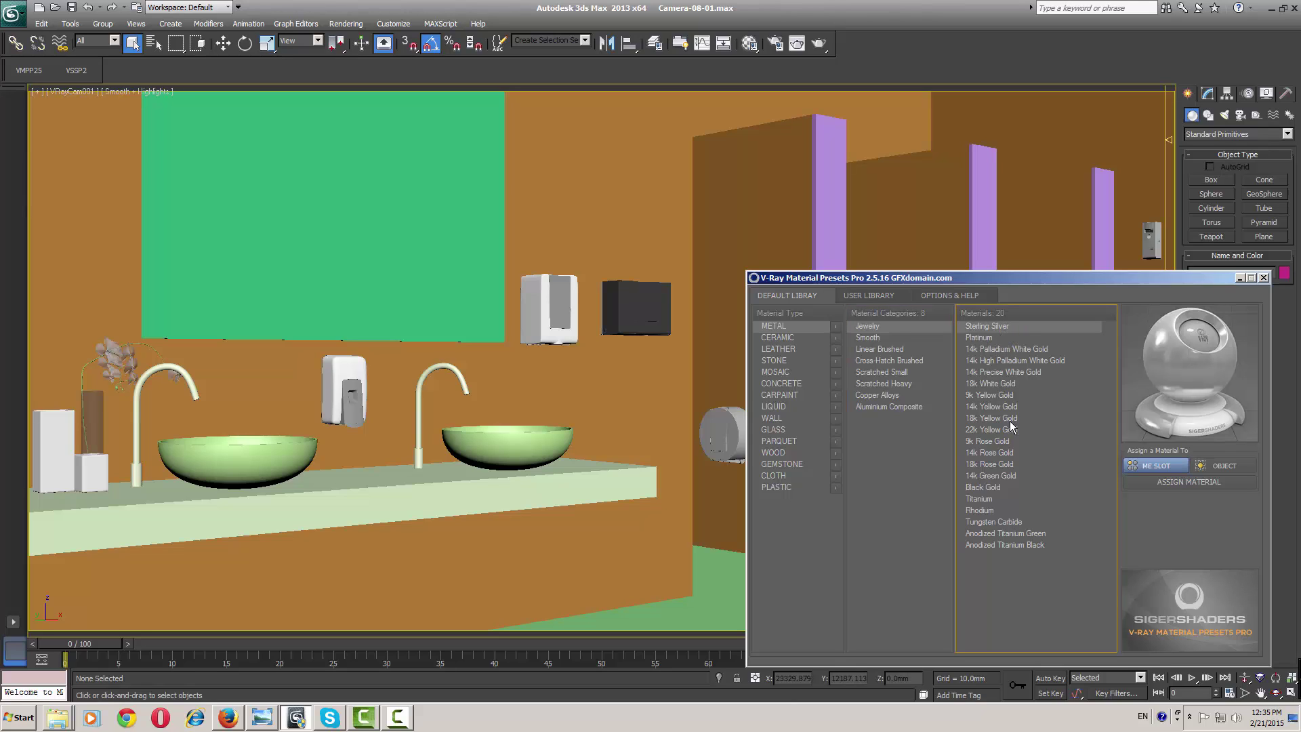
left_click(874, 338)
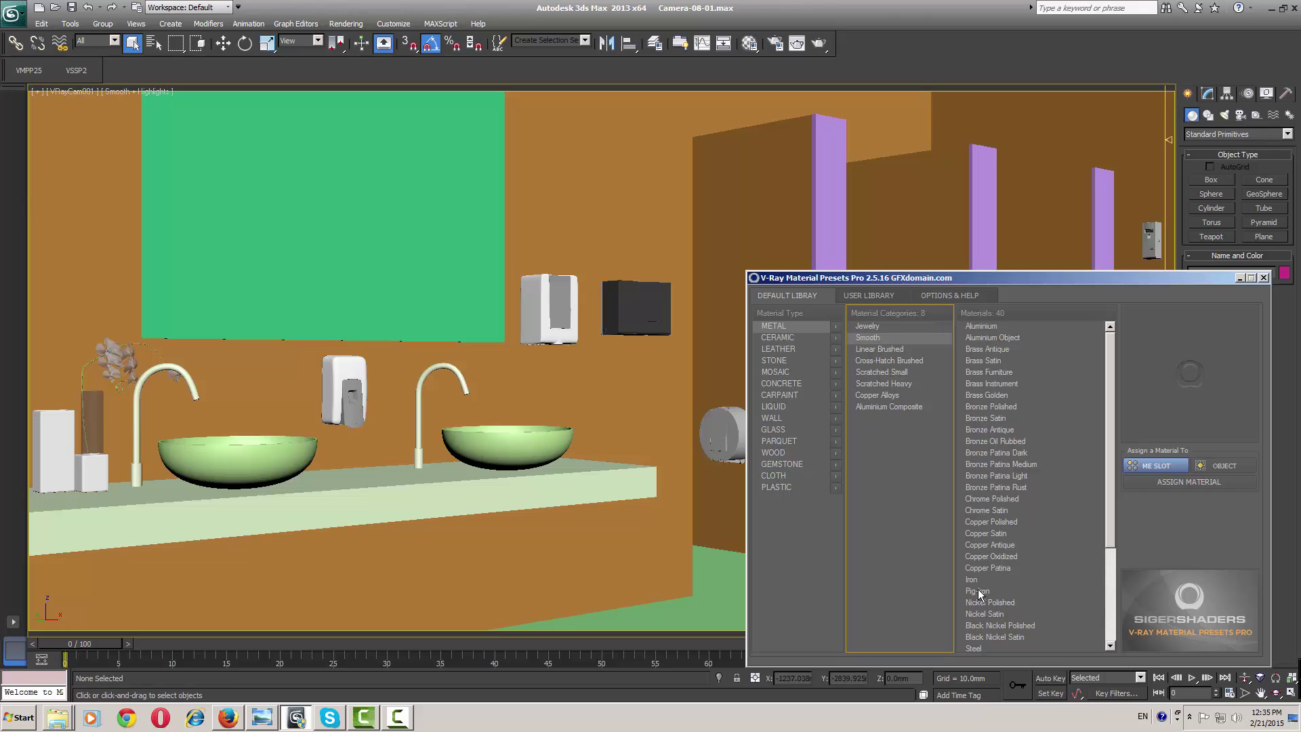
left_click(993, 646)
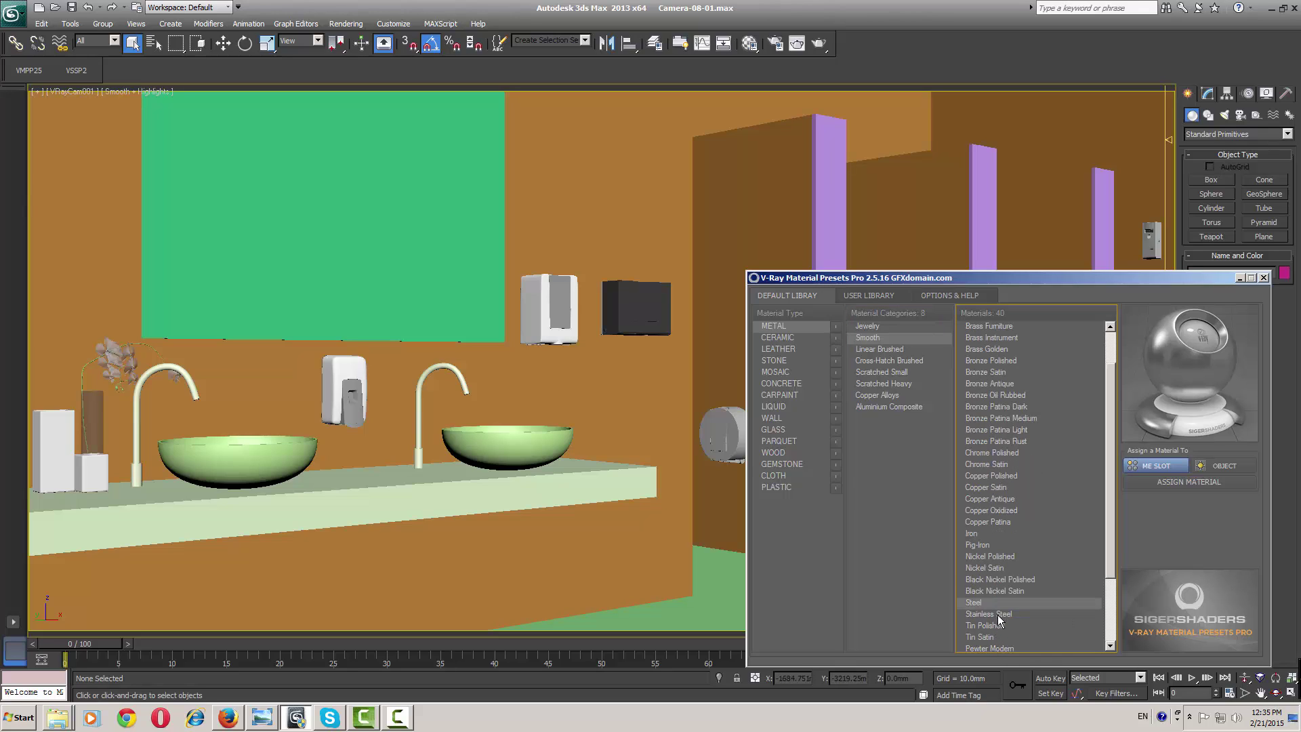
left_click(1003, 614)
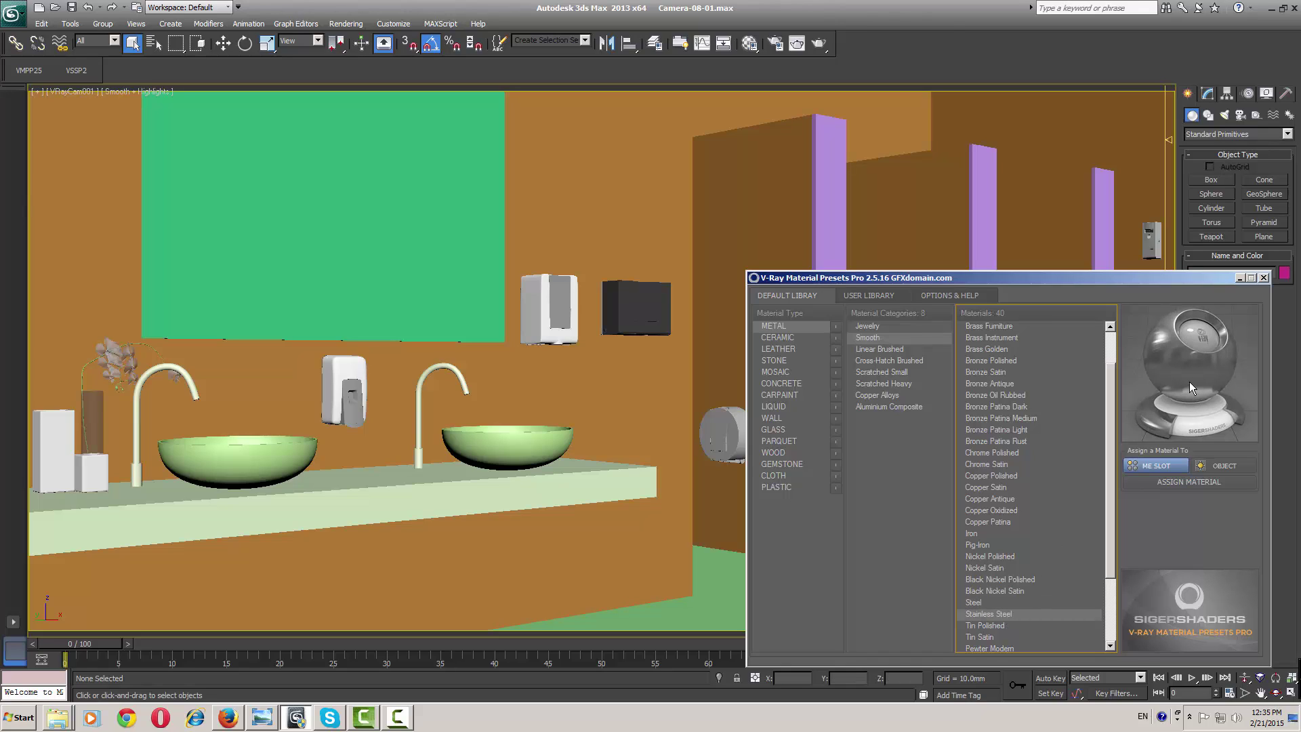
Open the Material Editor beside the presets and load Stainless Steel into slot 1
left_click(750, 48)
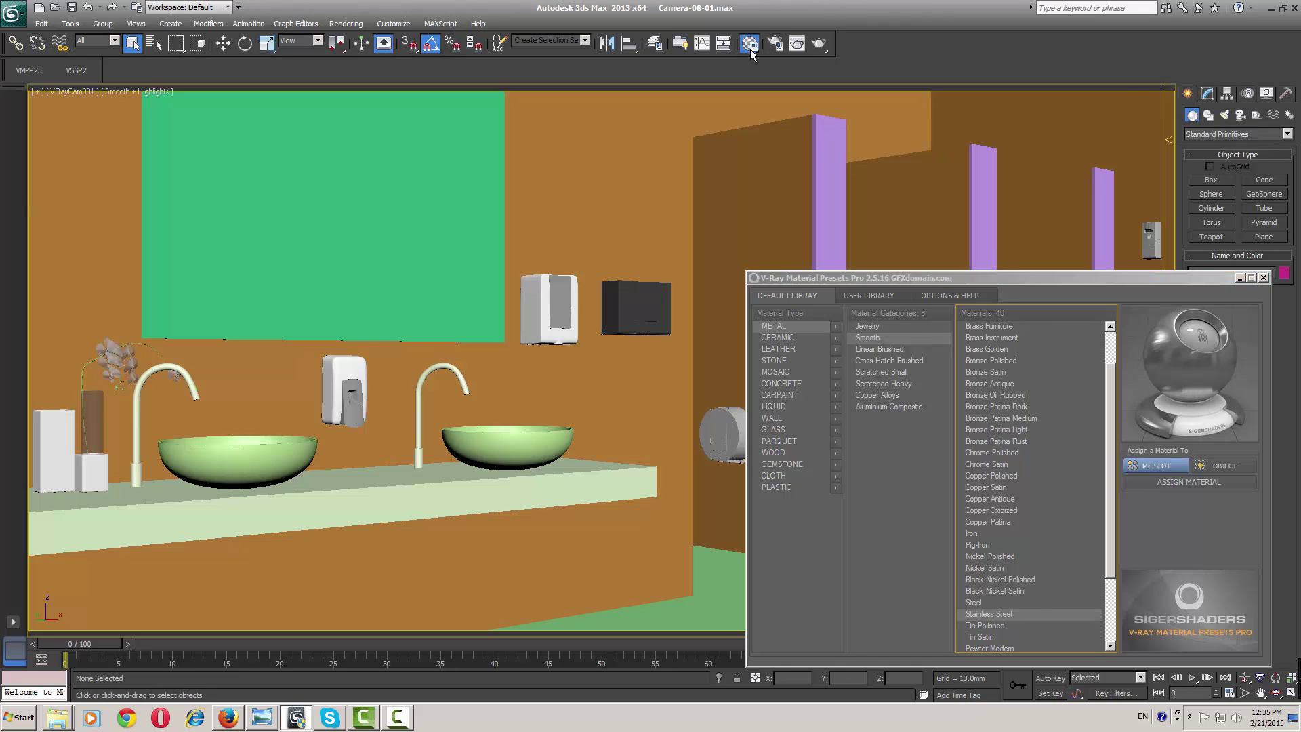
left_click_drag(1074, 57, 693, 121)
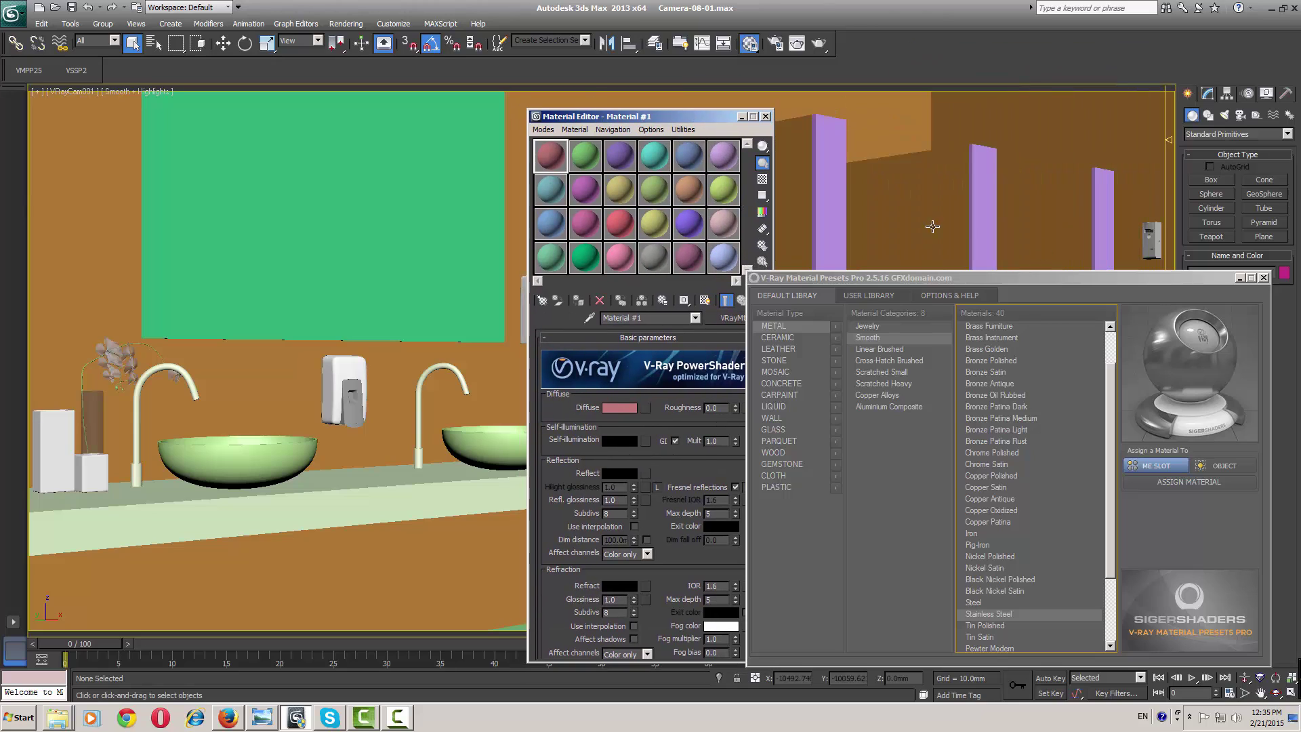
left_click(1192, 482)
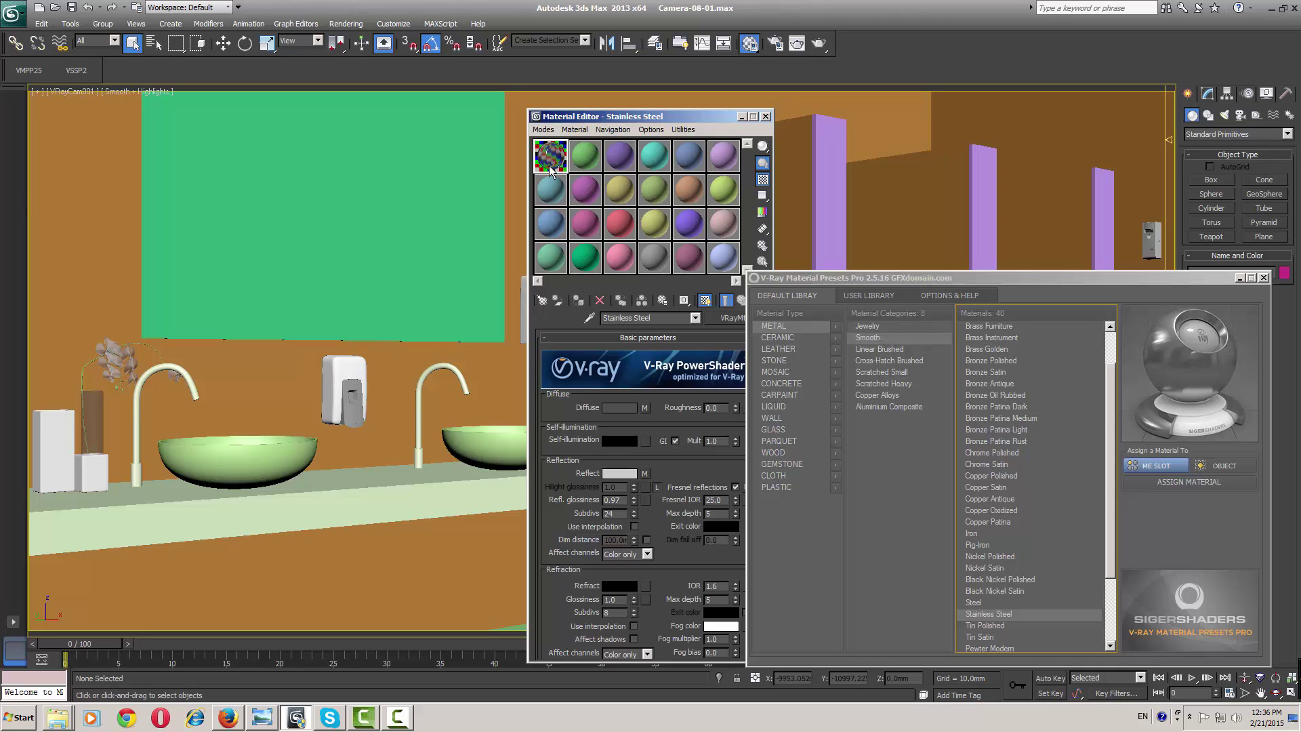
Assign the Stainless Steel material to the right and left faucets
left_click_drag(550, 168, 421, 404)
left_click_drag(548, 164, 423, 458)
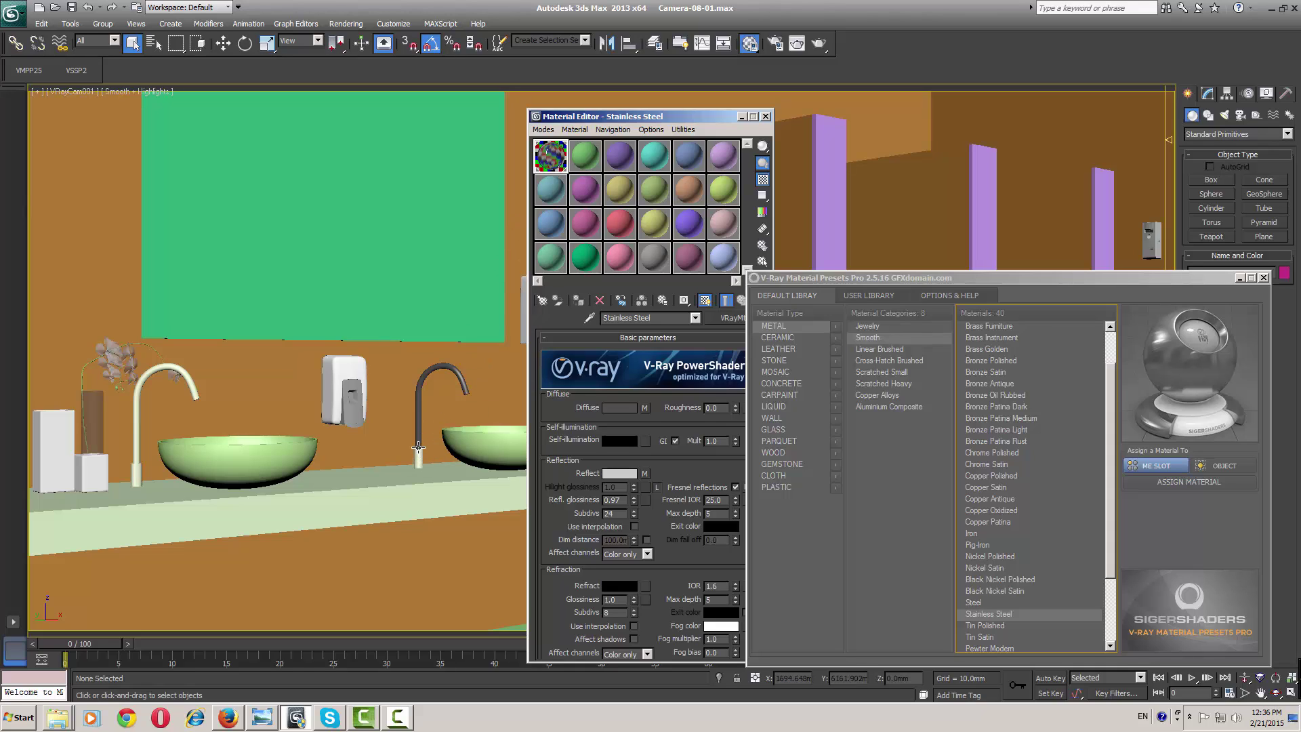
left_click(418, 447)
left_click(578, 300)
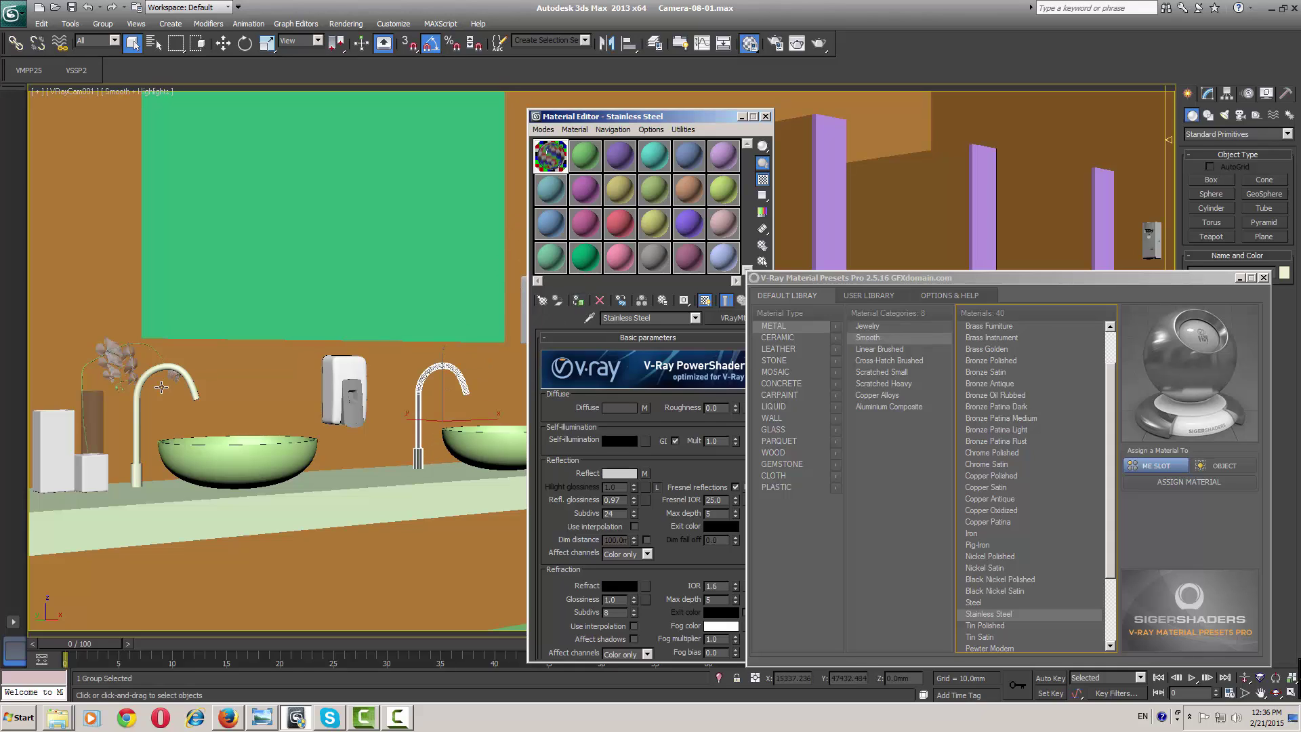
left_click(139, 403)
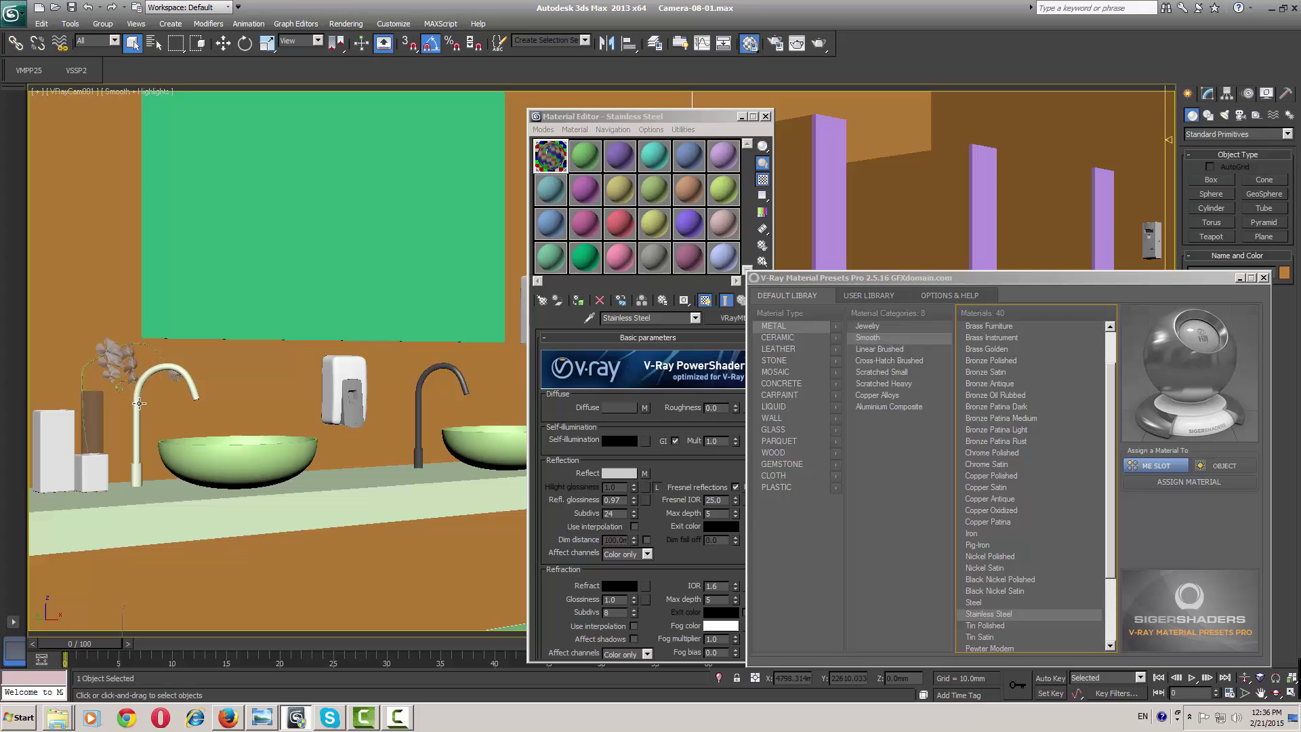
left_click(578, 301)
Check the left sink bowl with edged faces, then activate the green Material #2 slot
key("F4")
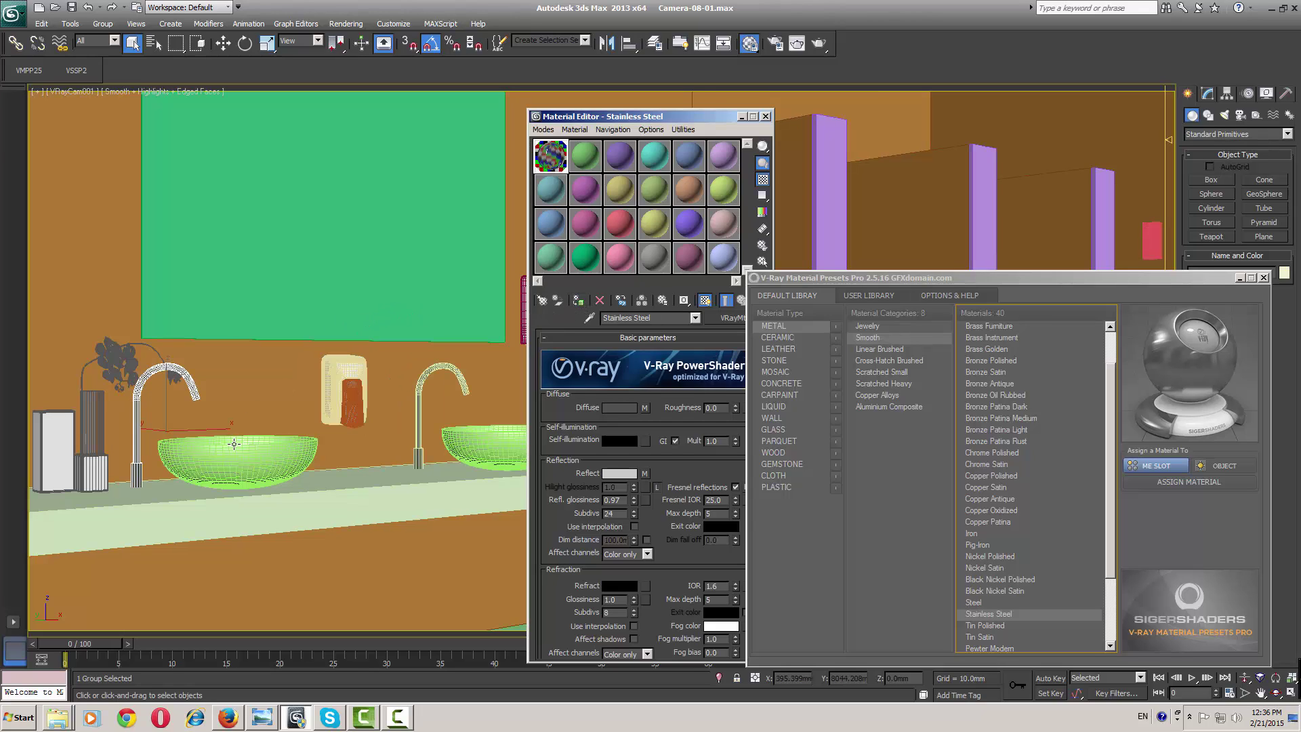
left_click(234, 444)
key("F4")
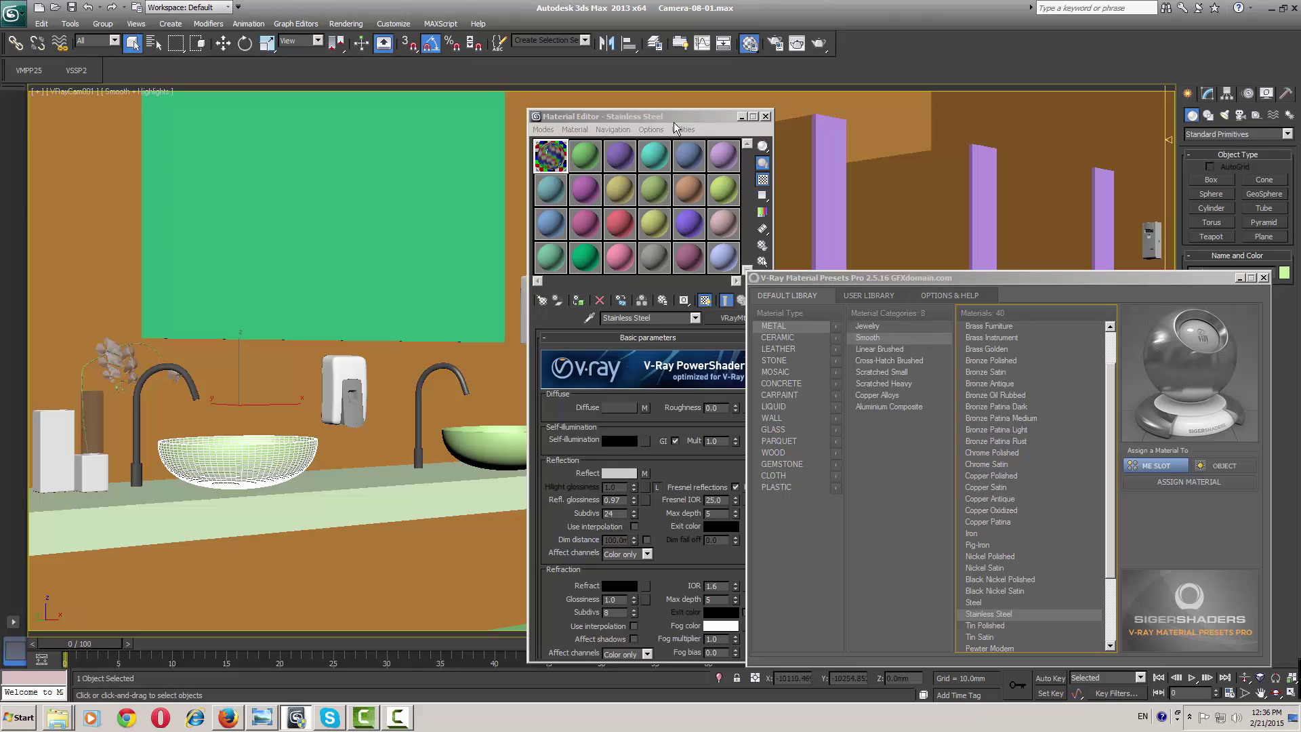
mouse_move(656, 116)
left_mouse_down()
mouse_move(374, 224)
mouse_move(659, 149)
mouse_move(658, 118)
left_mouse_up()
left_click(595, 161)
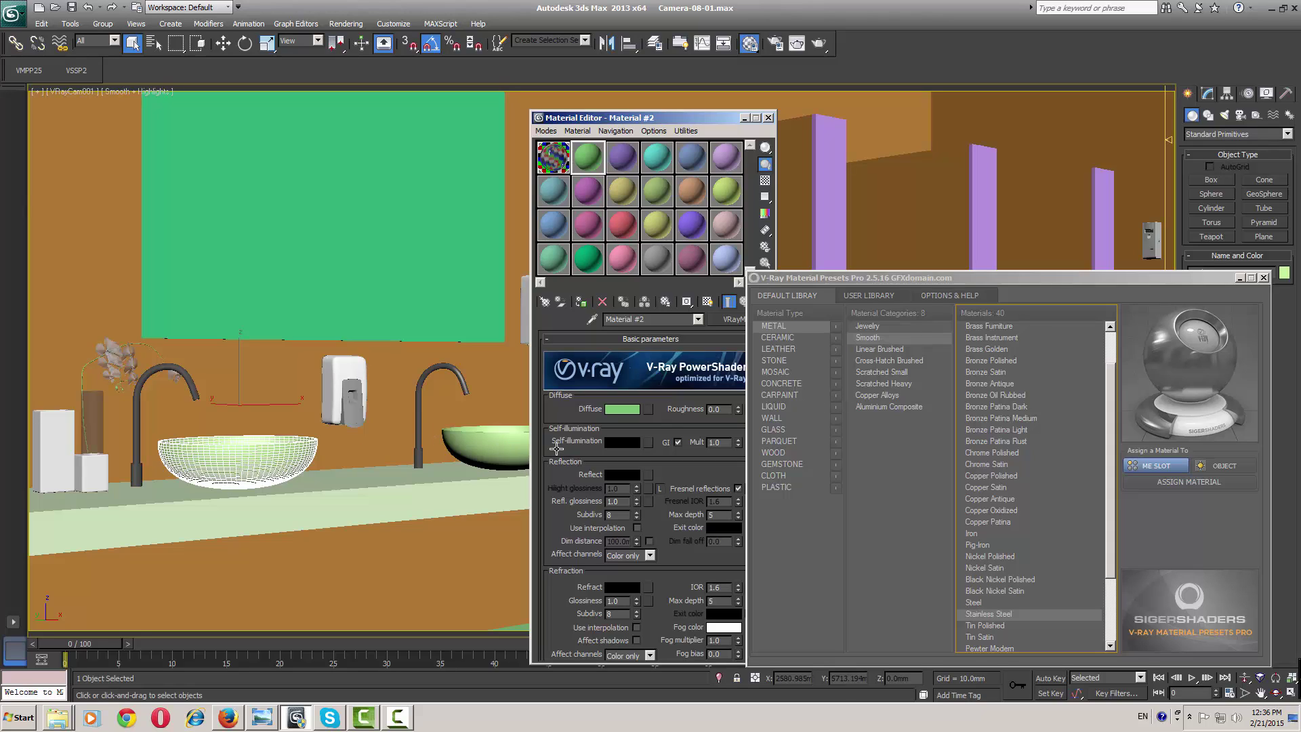
Browse the Ceramic presets and select Sanitary Ware > White
left_click(798, 339)
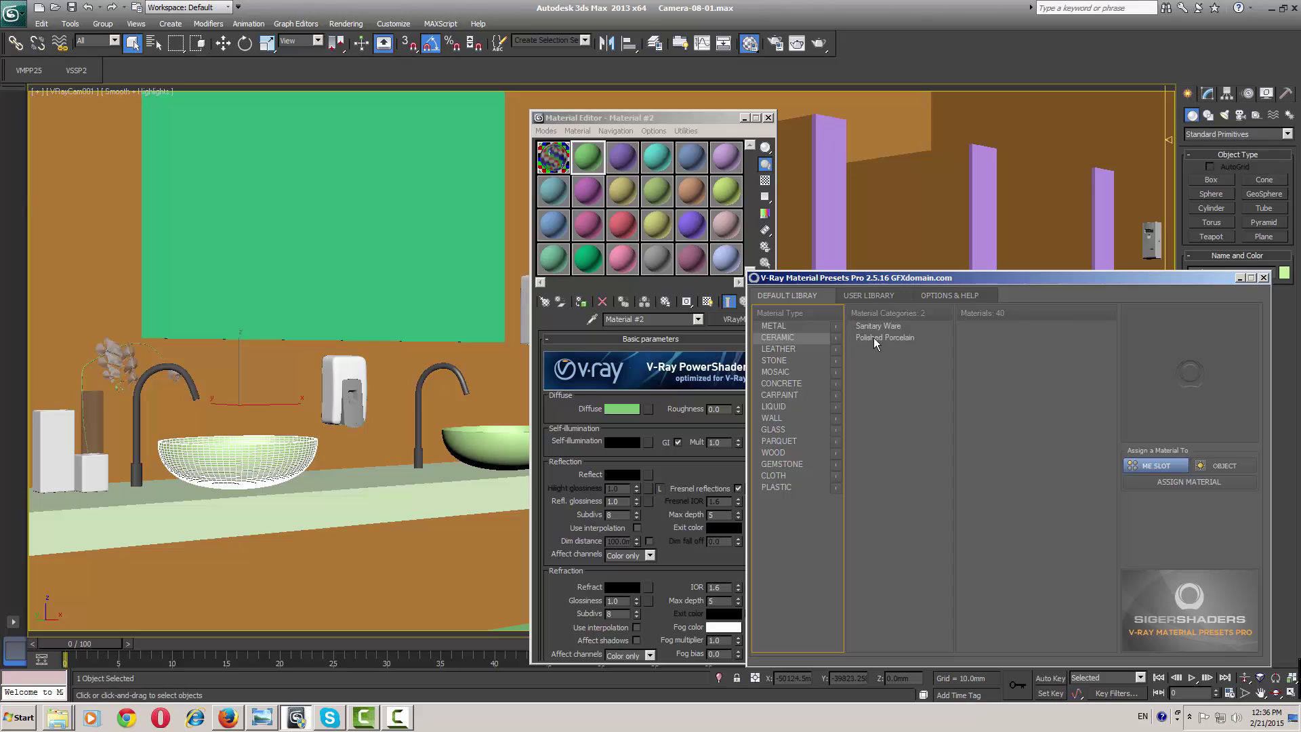
left_click(877, 338)
left_click(1003, 326)
left_click(1002, 338)
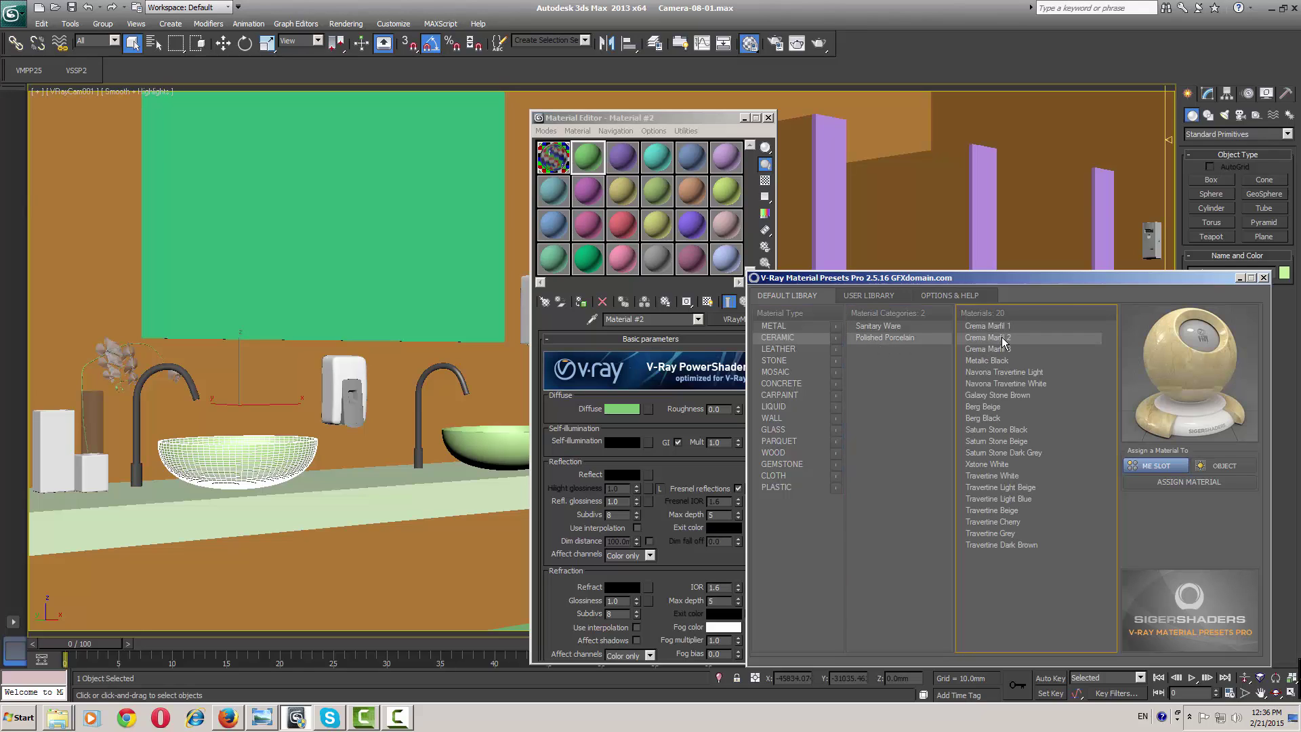
left_click(1001, 349)
left_click(995, 476)
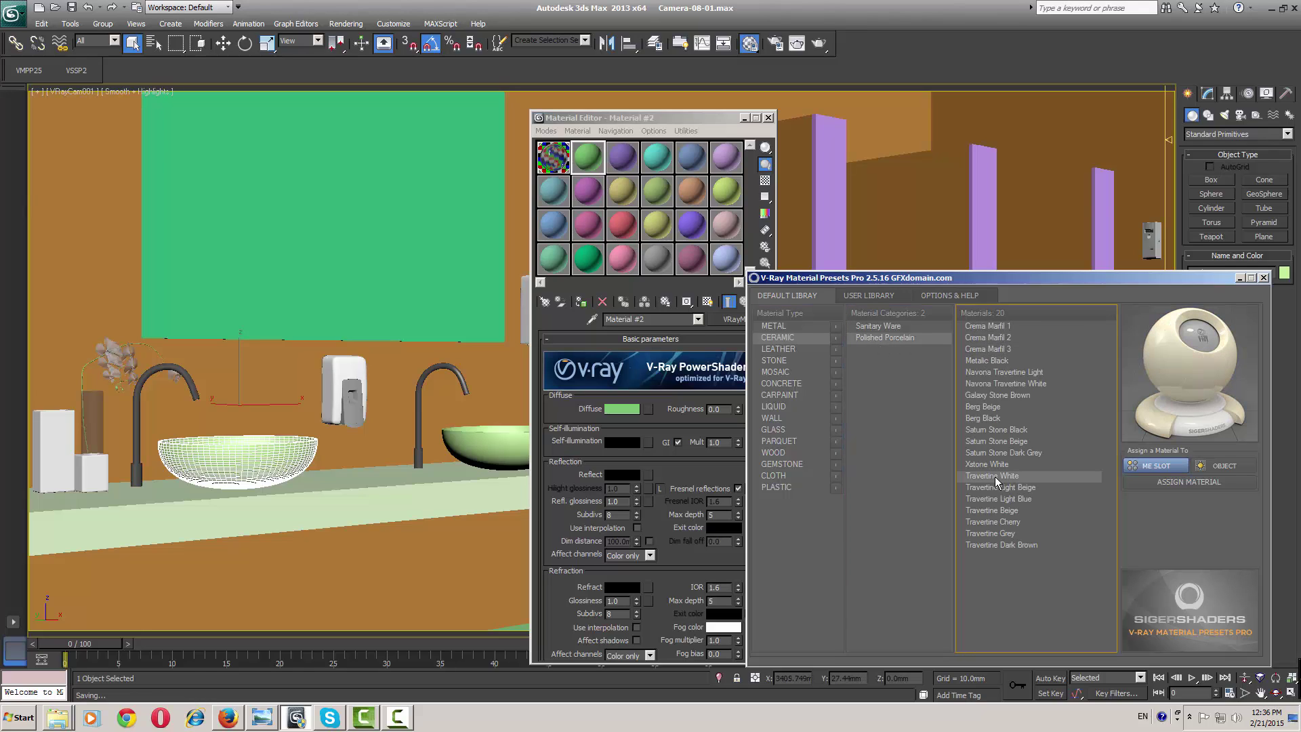
left_click(904, 328)
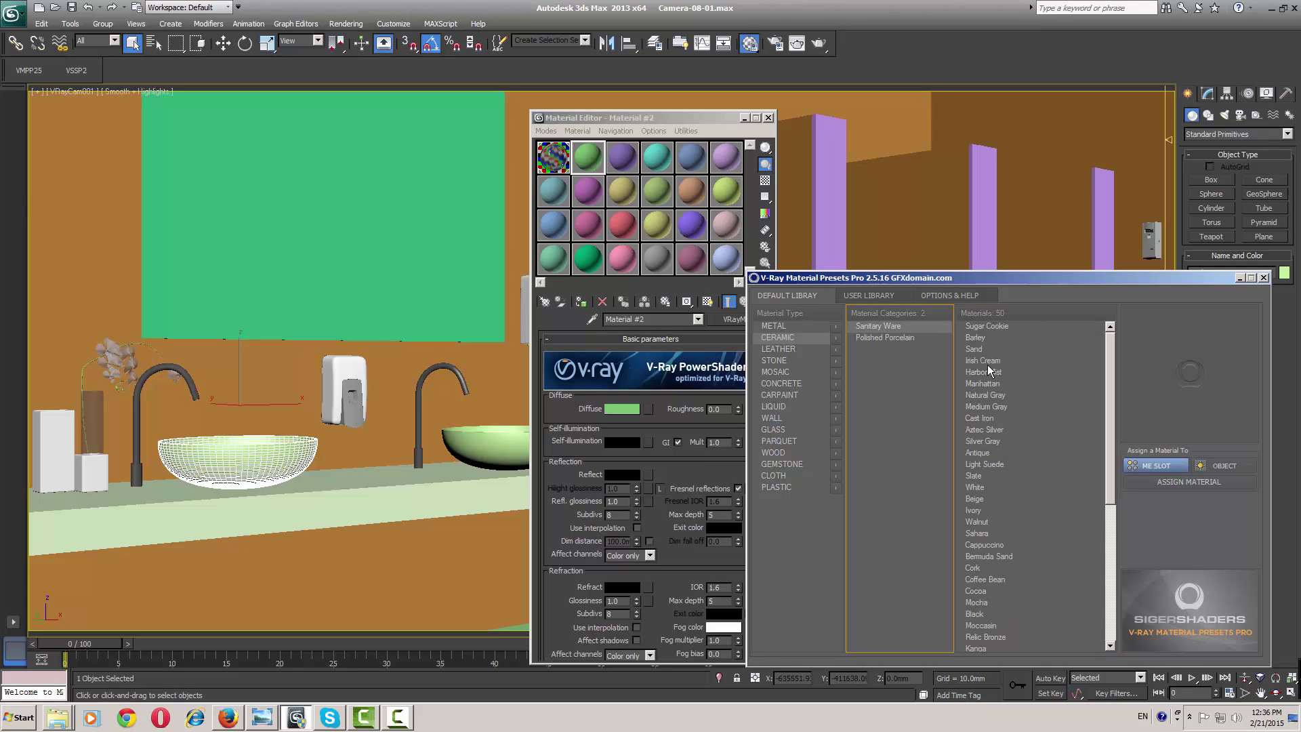
left_click(989, 393)
left_click(989, 407)
left_click(988, 431)
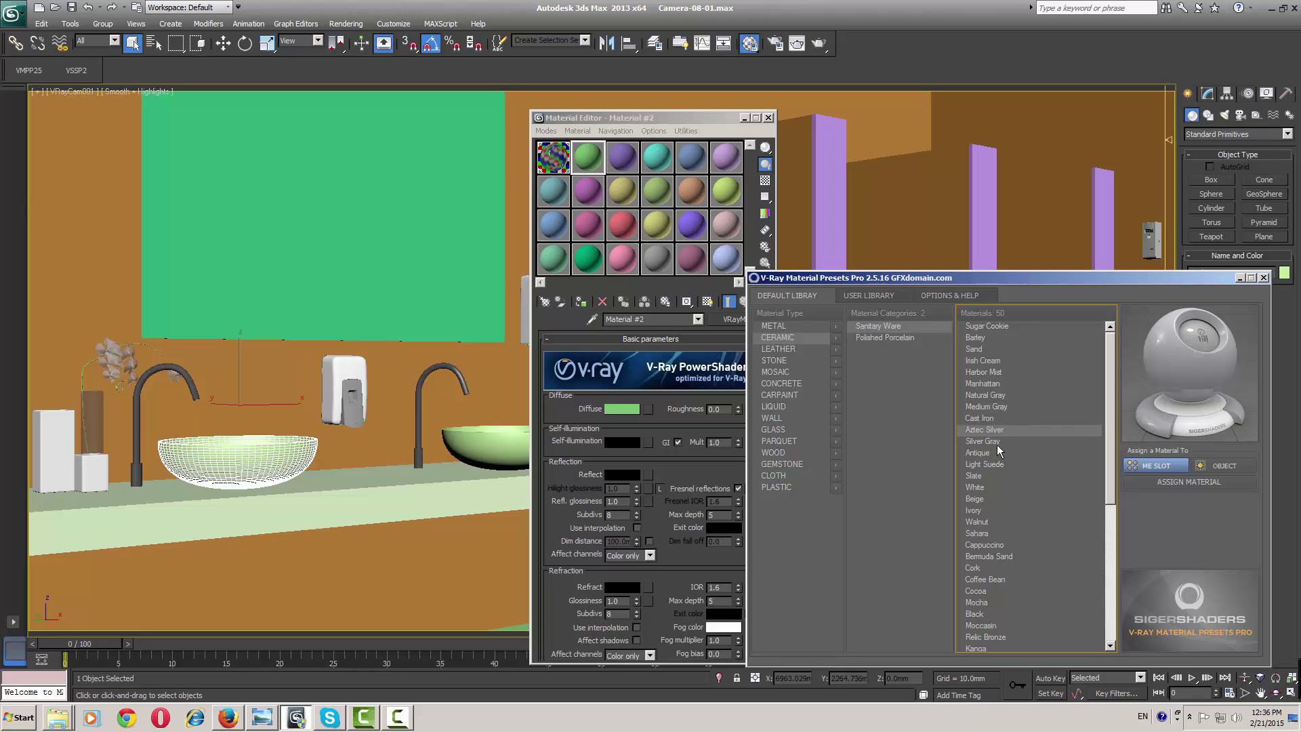
left_click(998, 443)
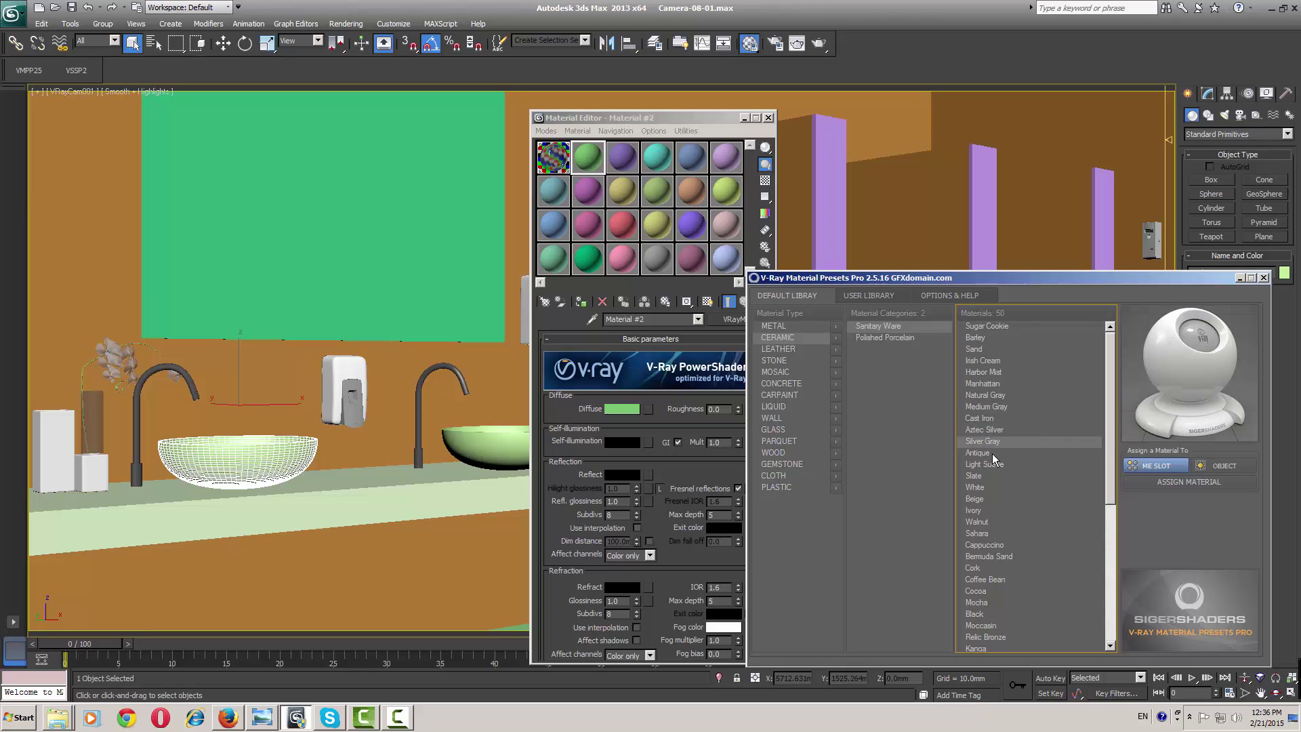
left_click(981, 488)
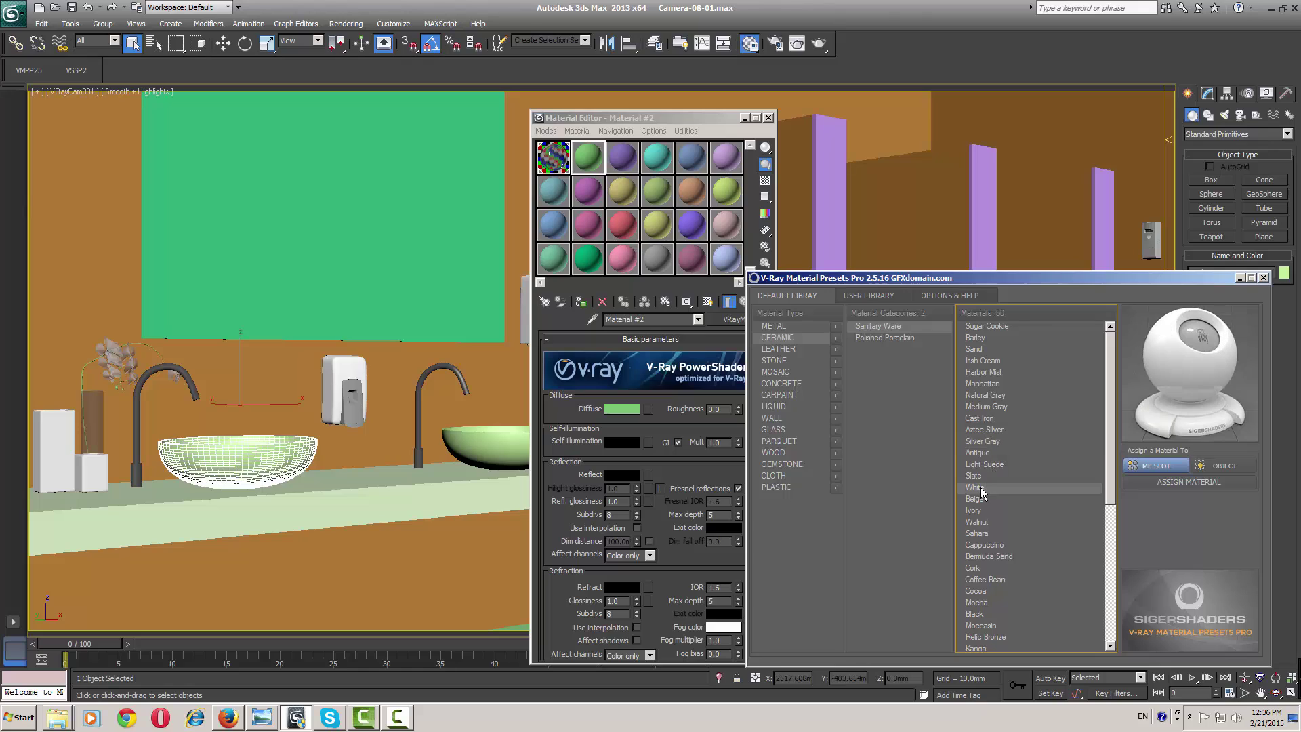
Load White into slot 2 and apply it to the basin and countertop
left_click(1167, 483)
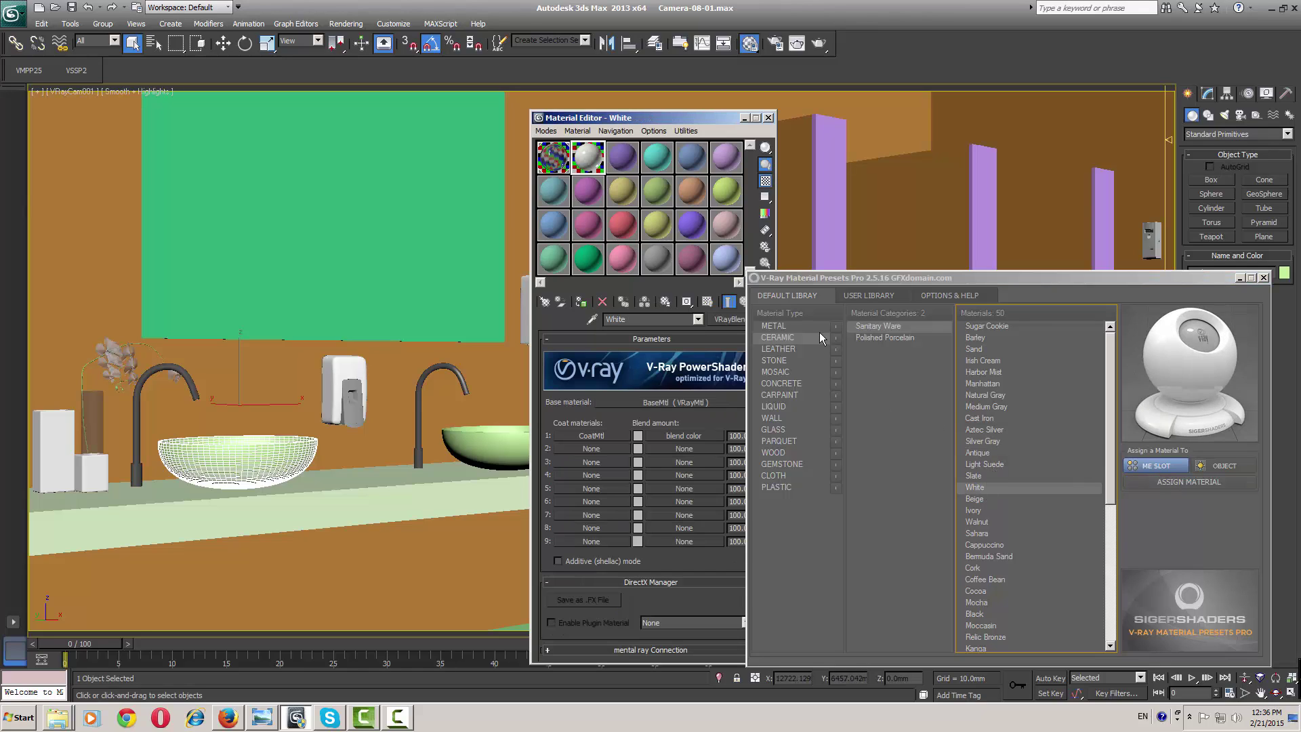
mouse_move(587, 168)
left_mouse_down()
mouse_move(439, 320)
mouse_move(269, 453)
left_mouse_up()
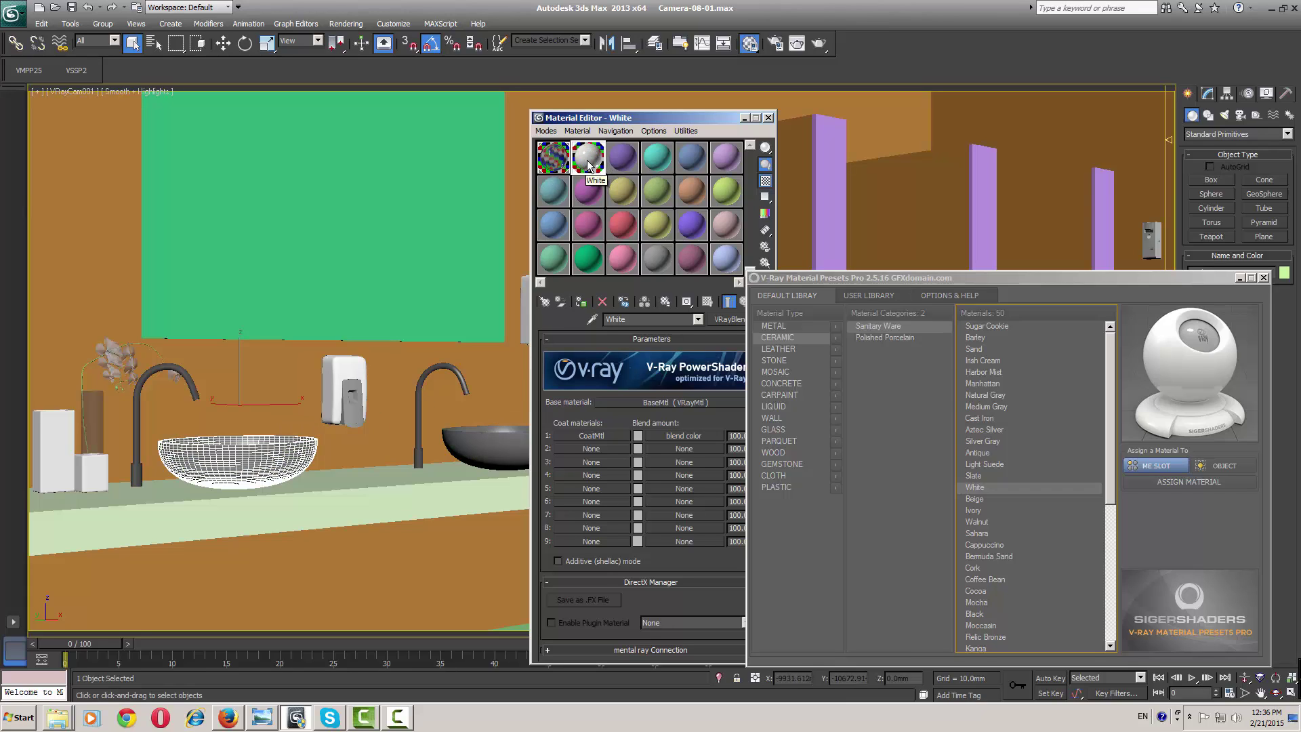
left_click_drag(588, 166, 400, 491)
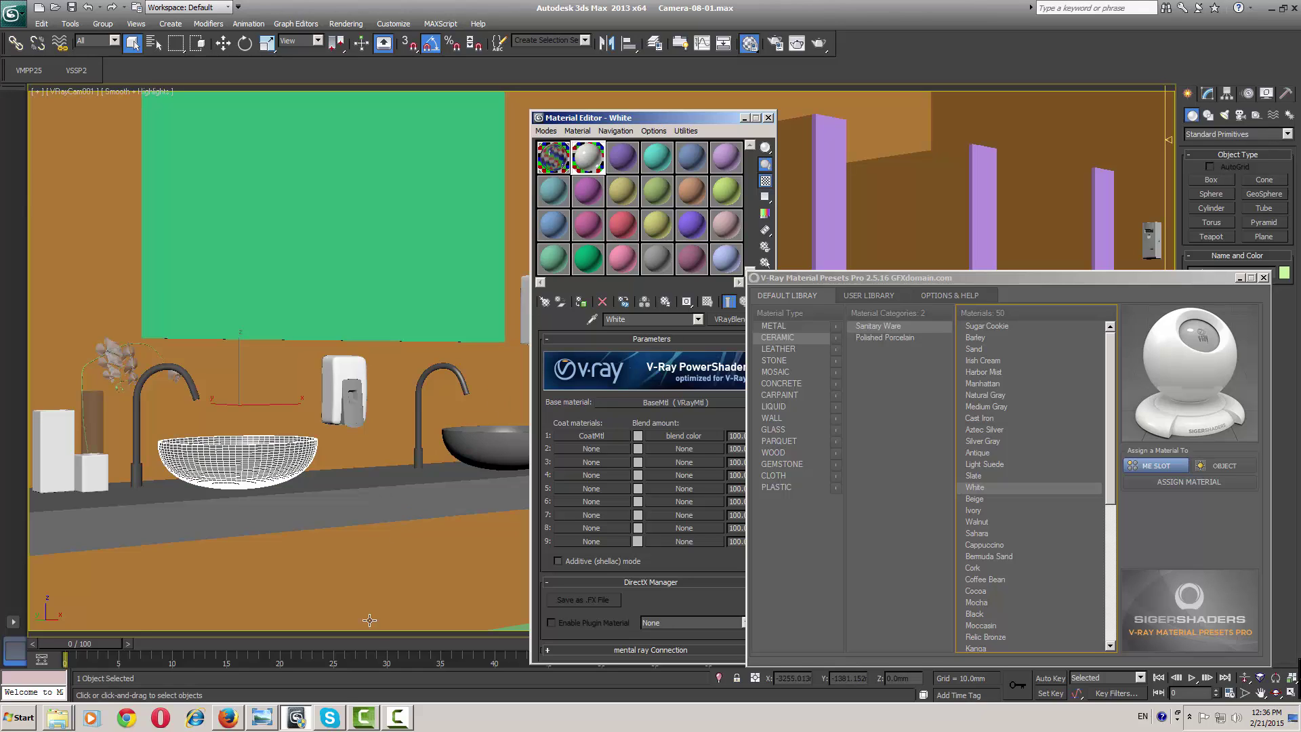
View the svavo concept.png reference photo, then return to 3ds Max
left_click(264, 719)
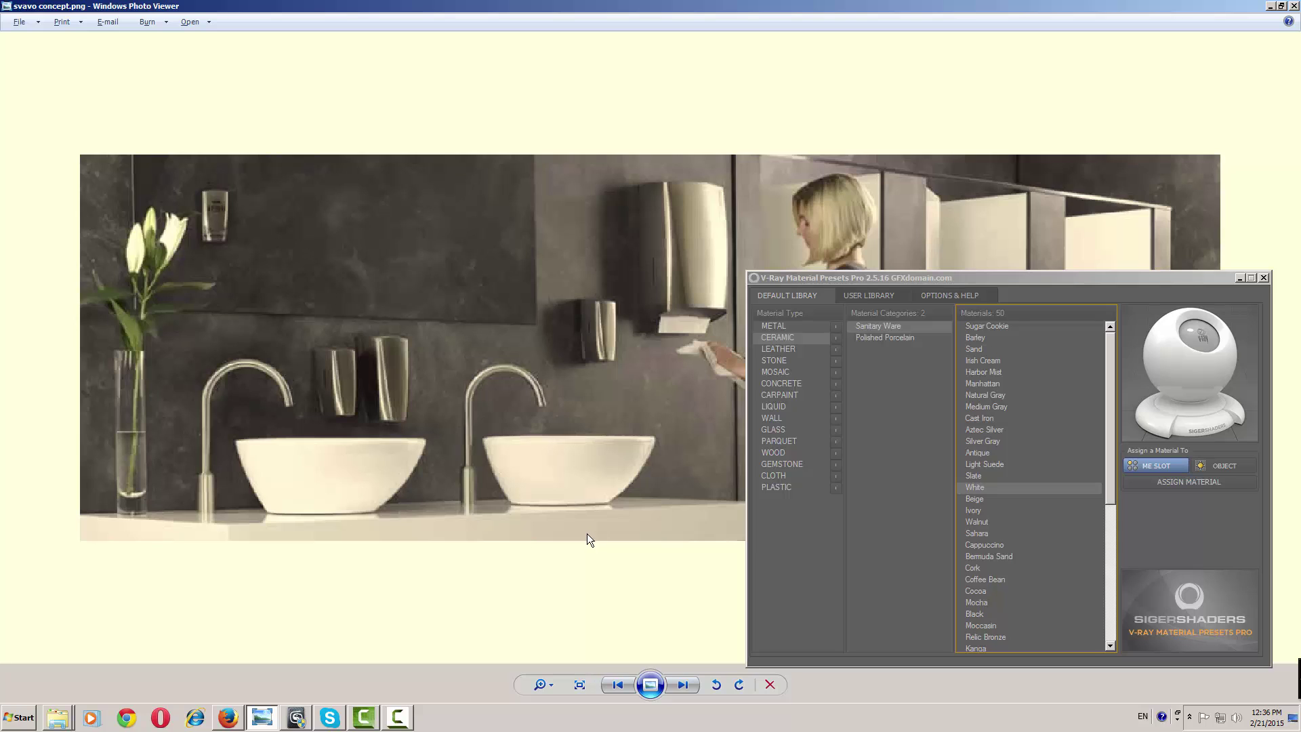
scroll(587, 534, "up", 1)
left_click_drag(587, 534, 542, 534)
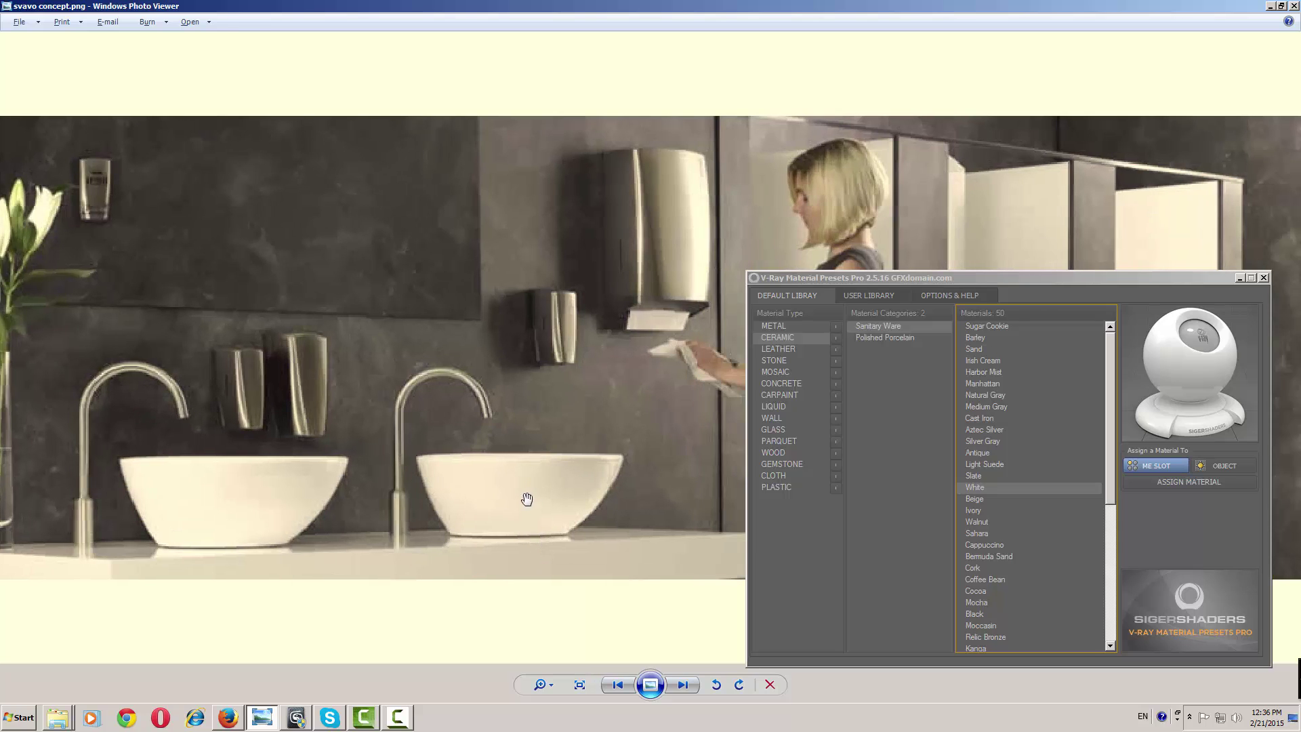
key("alt+Tab")
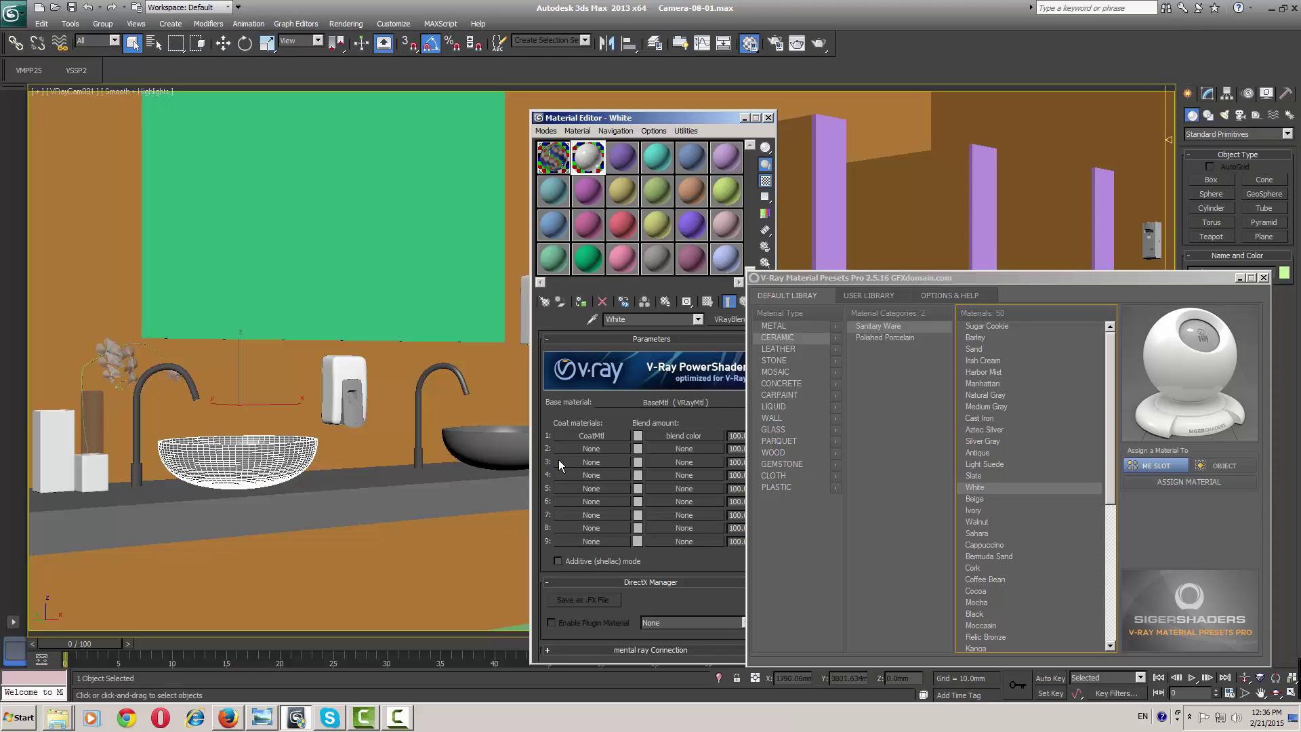
Preview the Stone > Marble Polished and Travertine presets
left_click(774, 360)
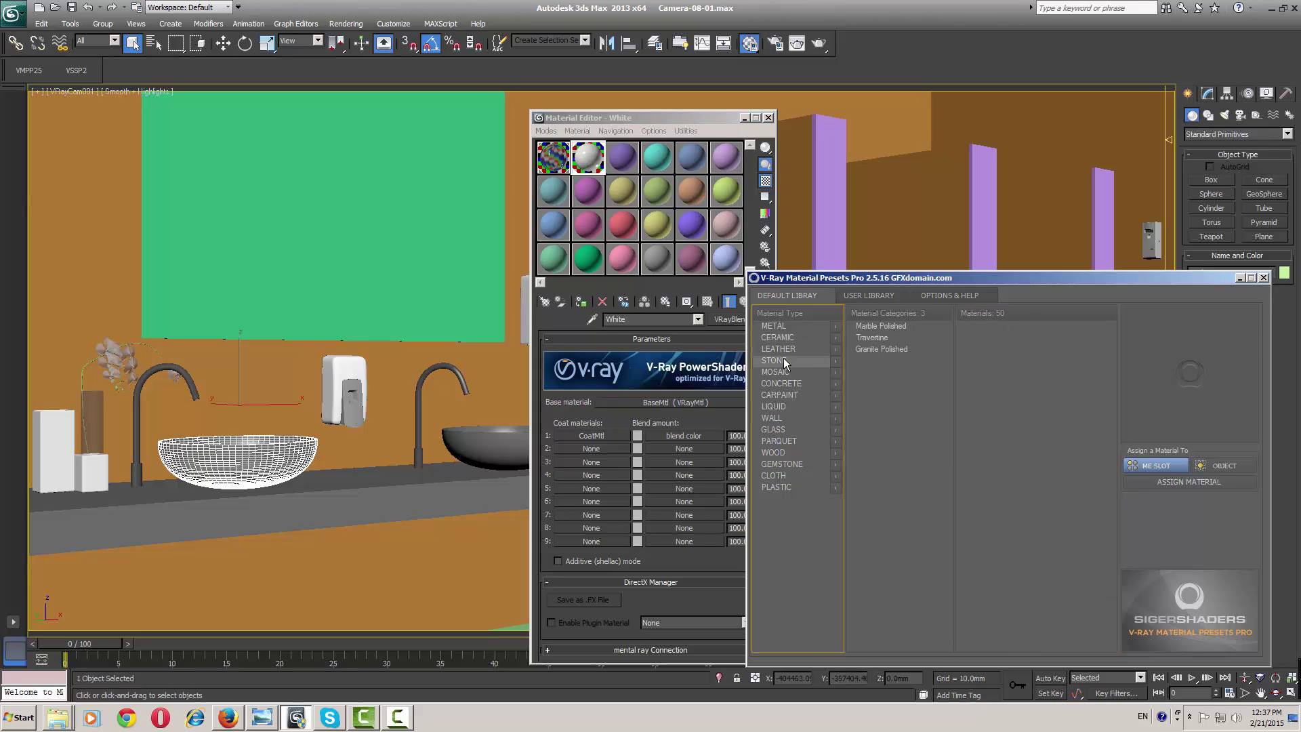
left_click(886, 326)
left_click(1002, 328)
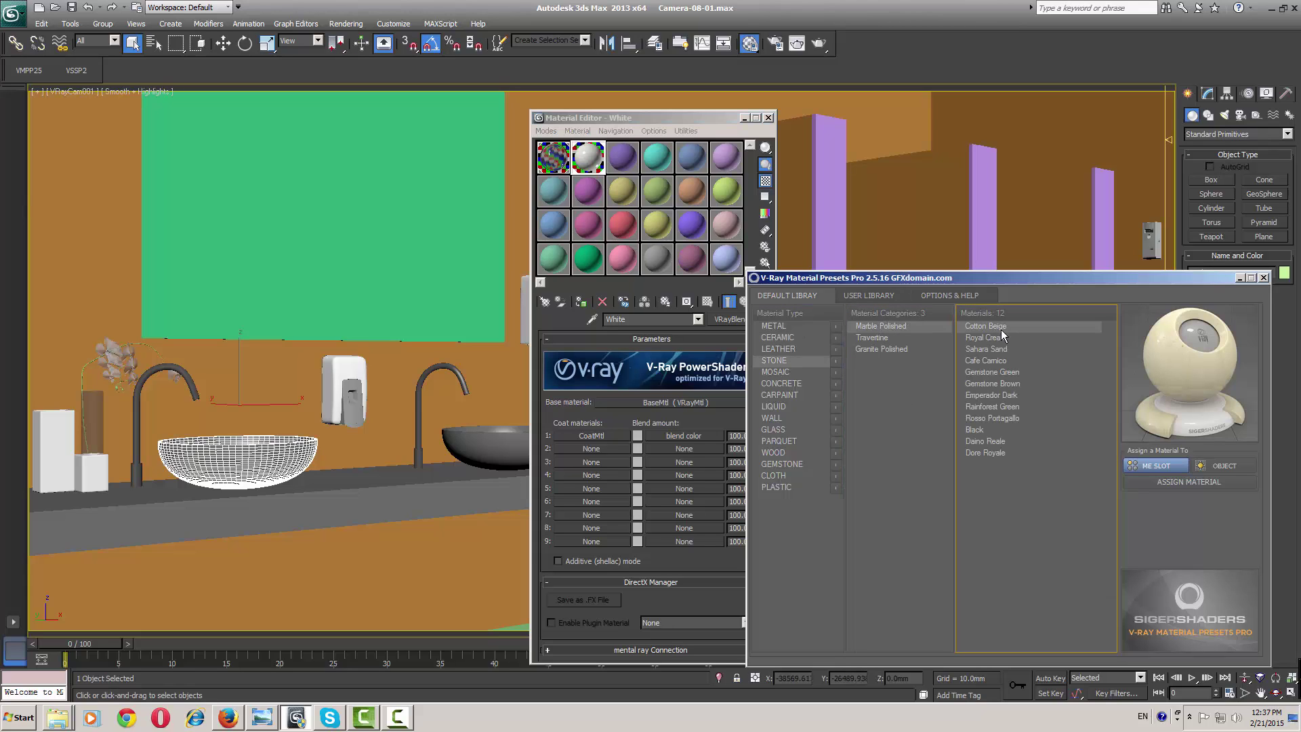
key("Down")
key("Down")
key("Down")
key("Down")
key("Down")
key("Down")
key("Down")
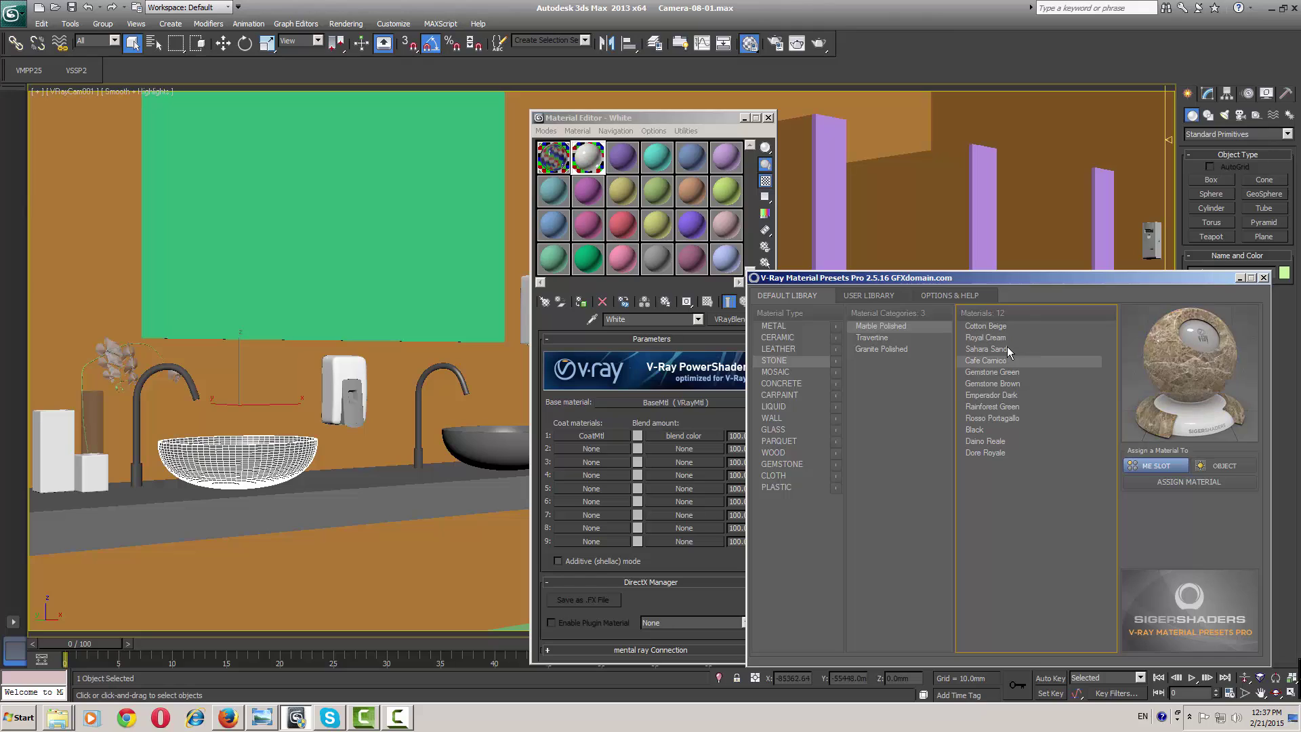
key("Down")
key("Down")
key("Down")
key("Down")
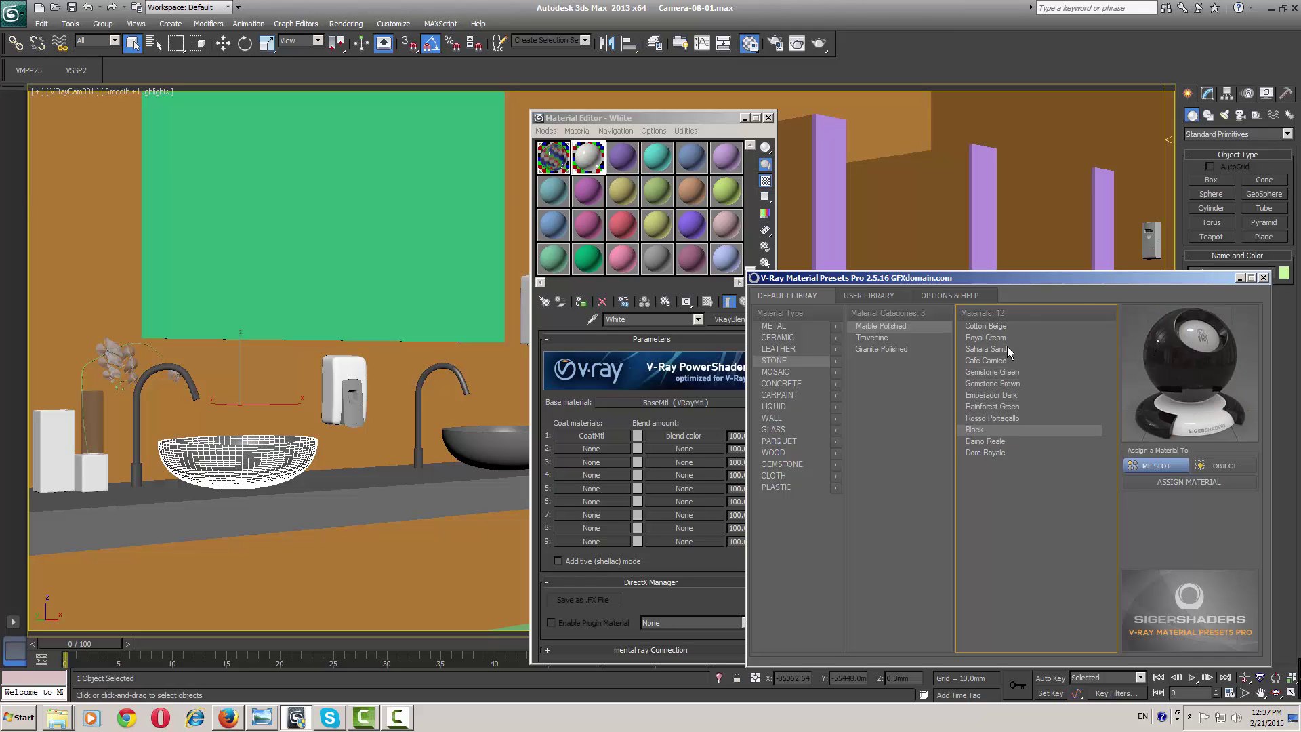
key("Up")
key("Up")
key("Up")
key("Up")
left_click(907, 338)
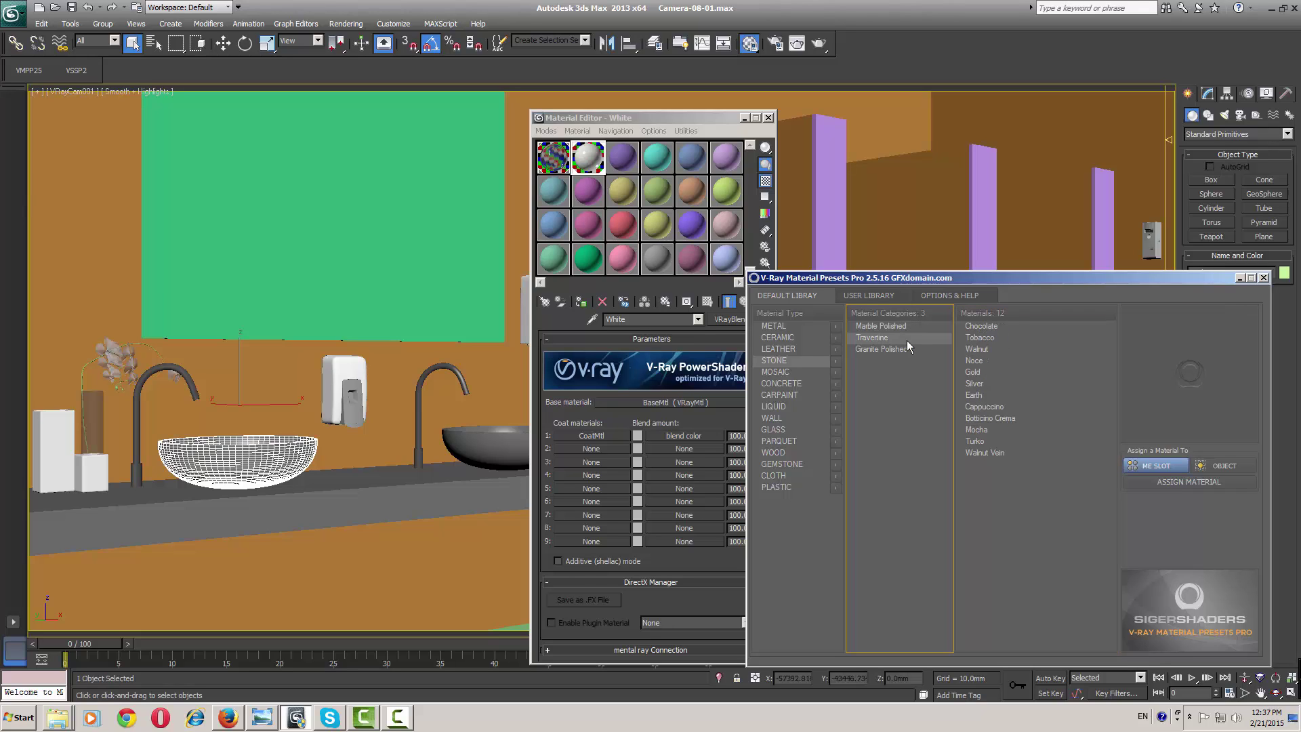
left_click(971, 337)
key("Down")
key("Down")
key("Down")
key("Down")
key("Down")
key("Down")
key("Down")
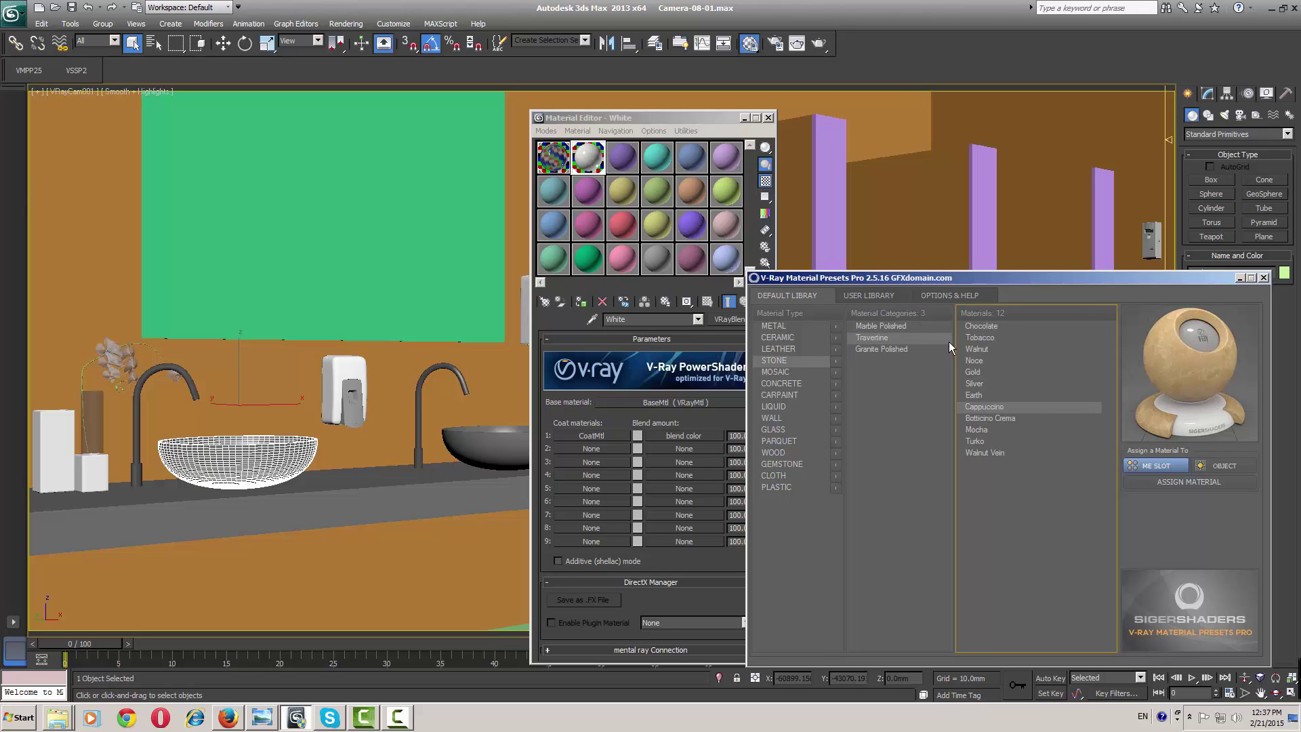
Compare the Granite Polished presets and select Shasta White
left_click(904, 349)
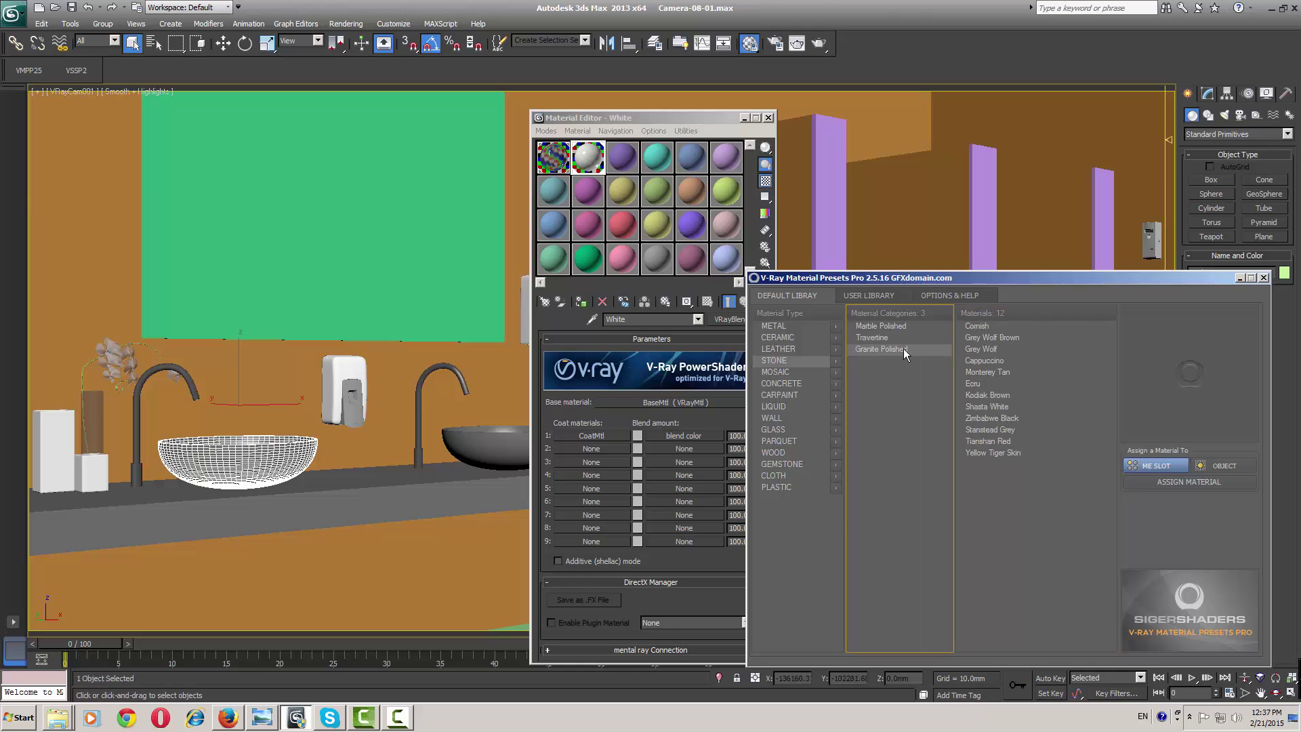
left_click(982, 336)
key("Down")
key("Down")
key("Down")
key("Down")
key("Down")
key("Down")
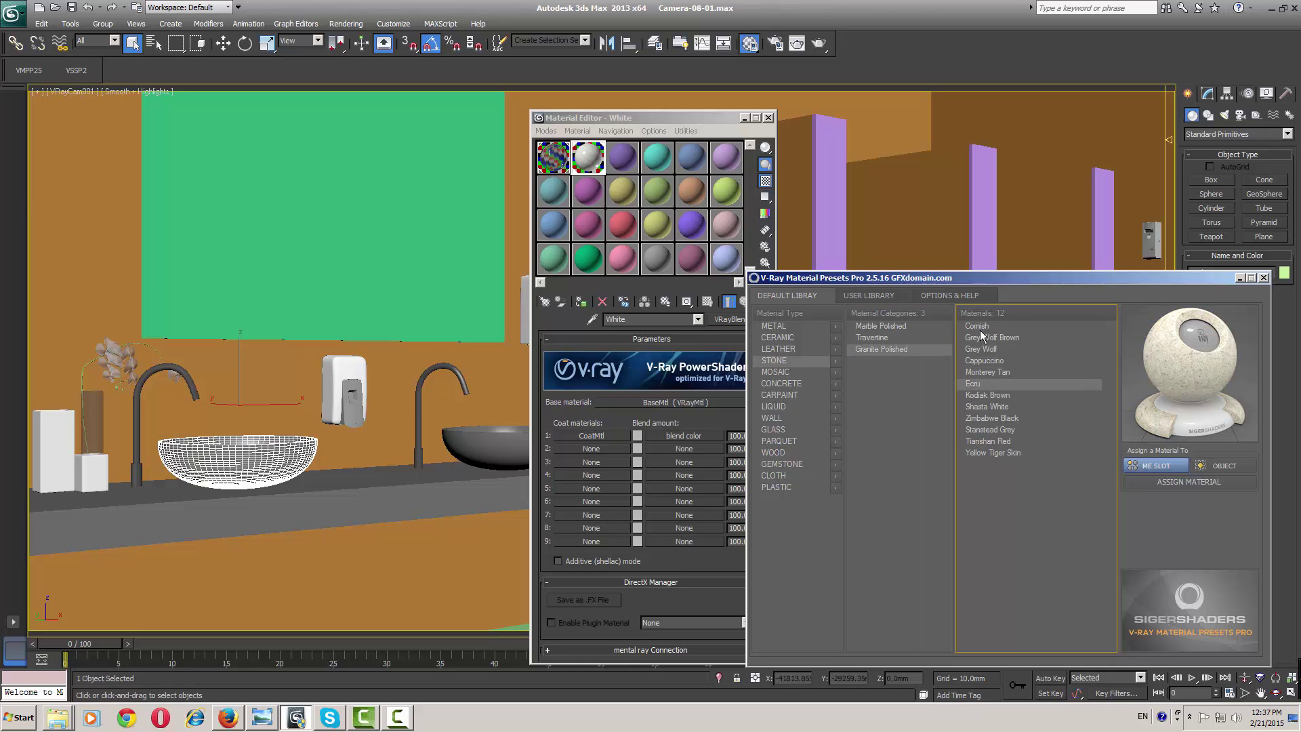
key("Down")
key("Up")
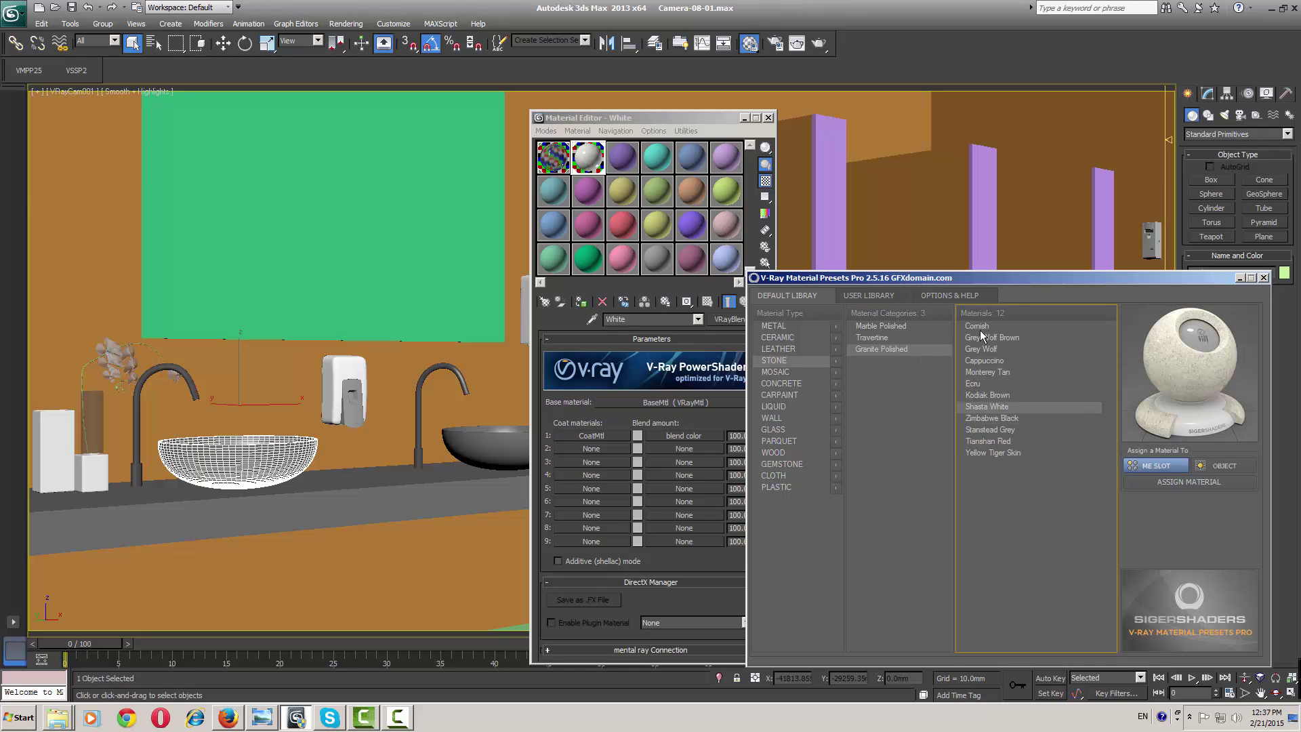
key("Down")
key("Down")
key("Down")
key("Down")
key("Up")
key("Up")
key("Up")
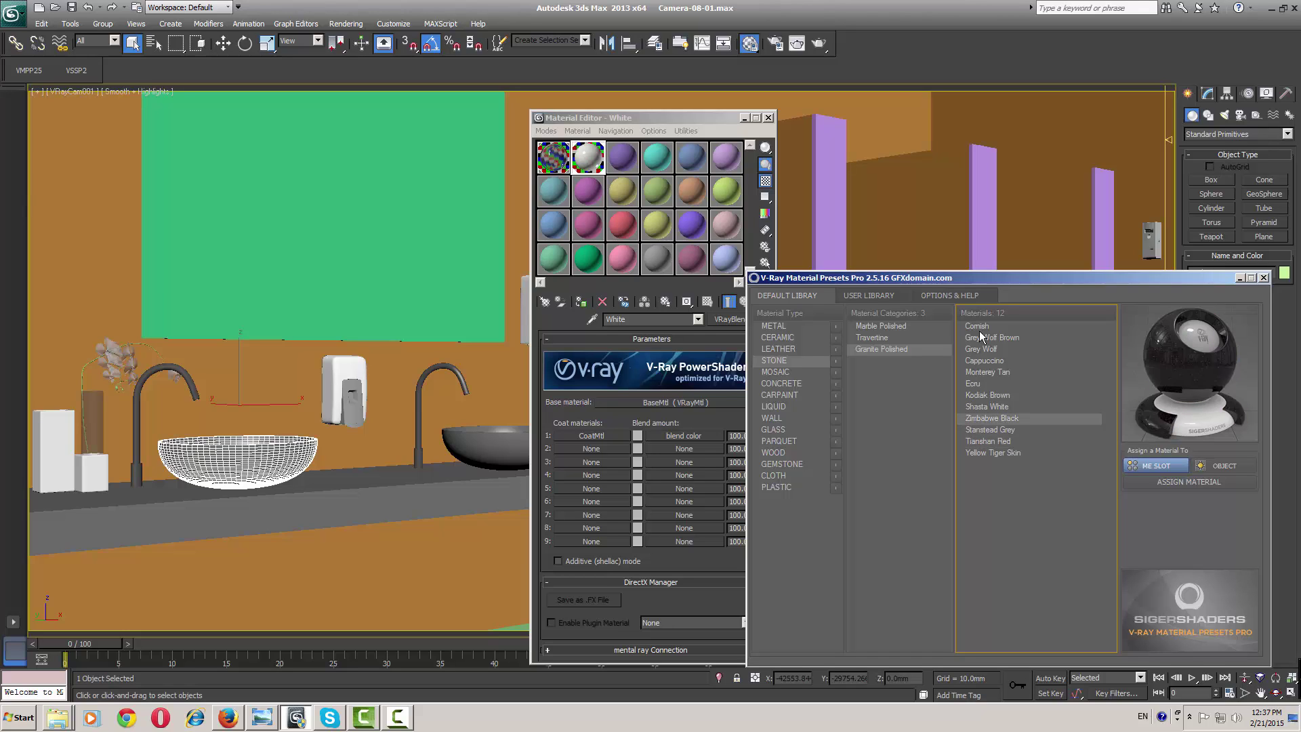
key("Up")
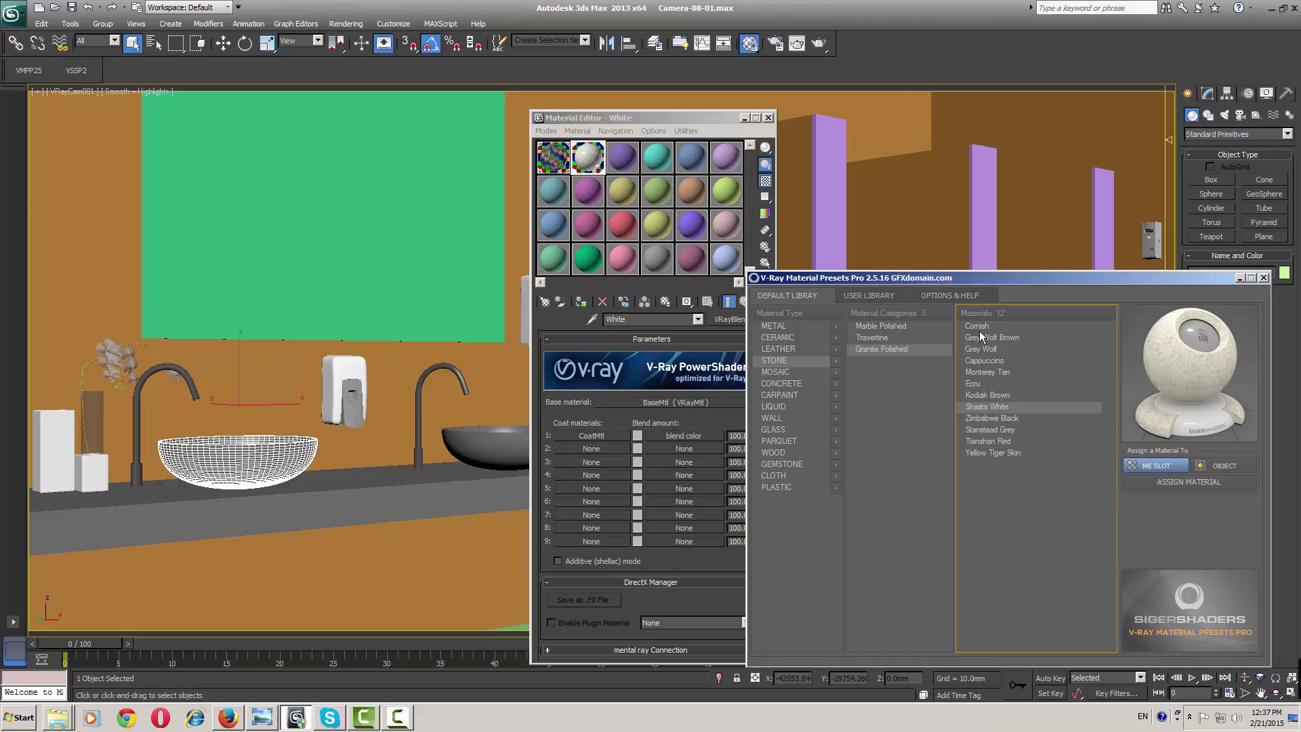
left_click(990, 405)
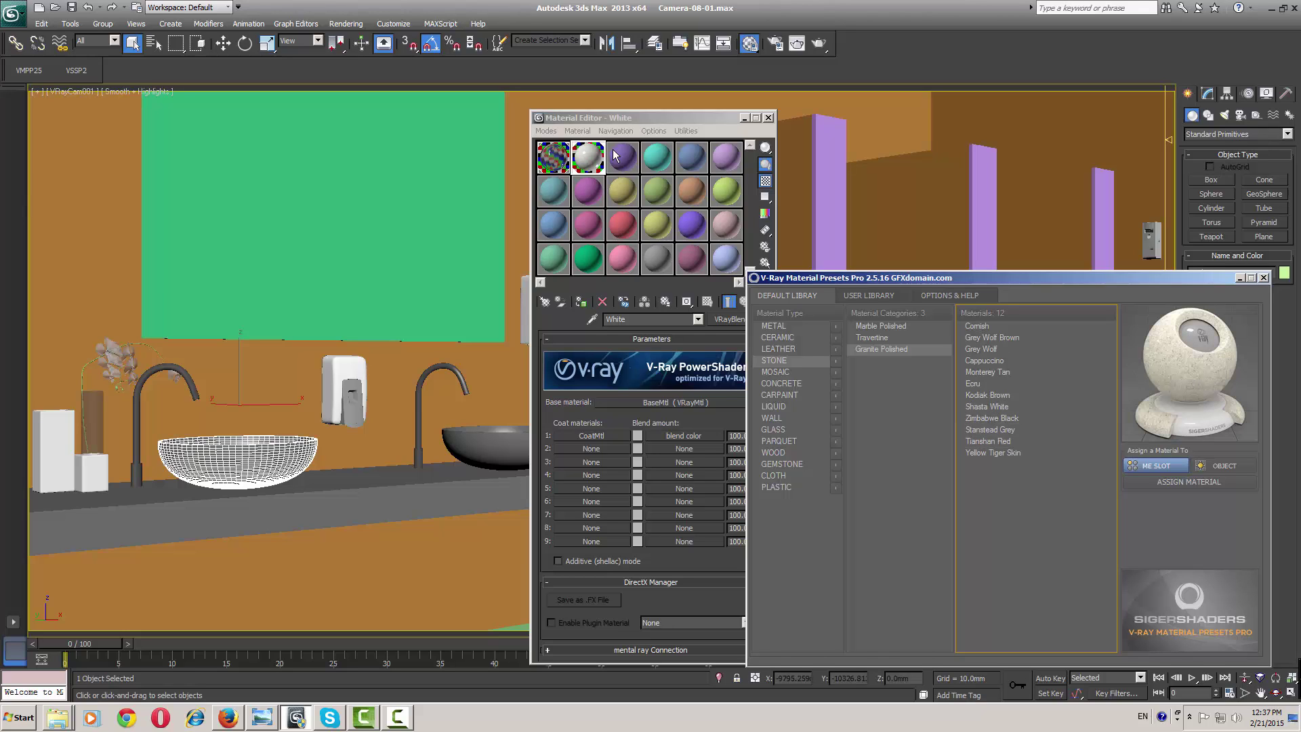
Load Shasta White into slot 3, apply it to the countertop, and activate the teal slot
left_click(1172, 482)
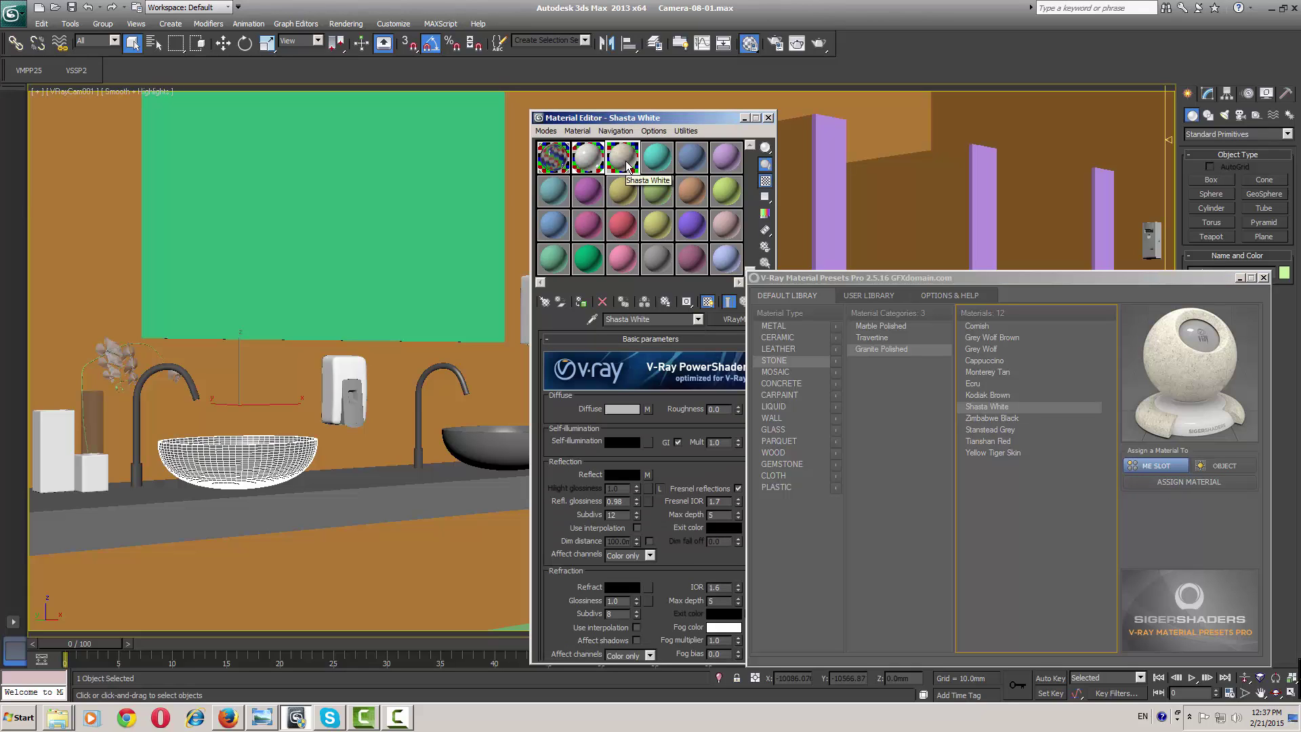
left_click_drag(626, 161, 393, 503)
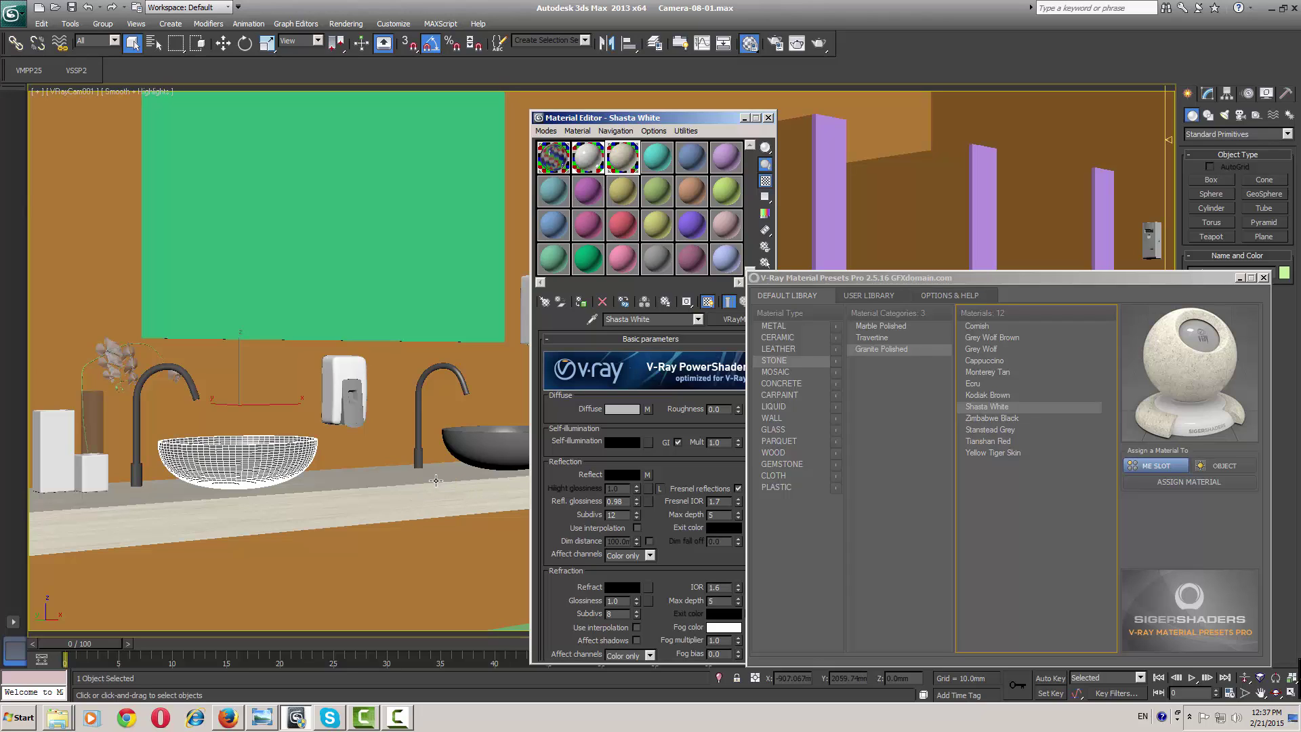
left_click(666, 163)
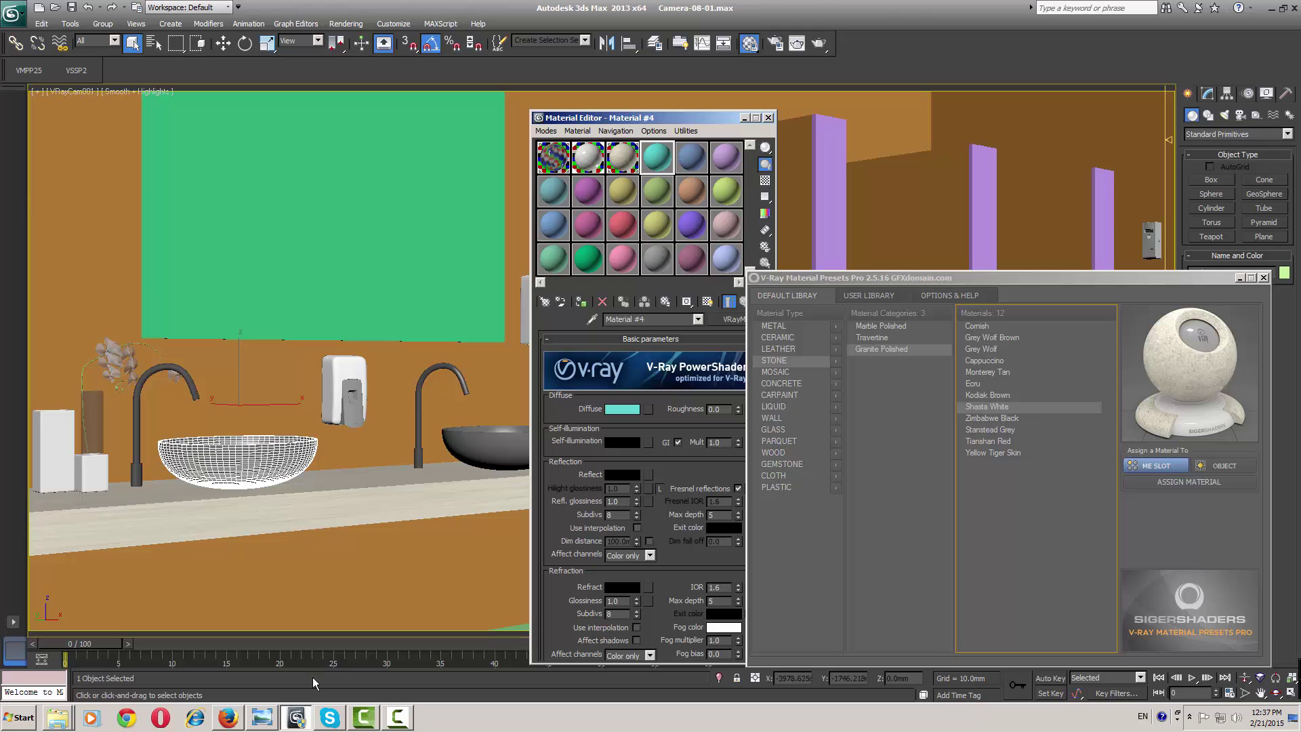
left_click(269, 721)
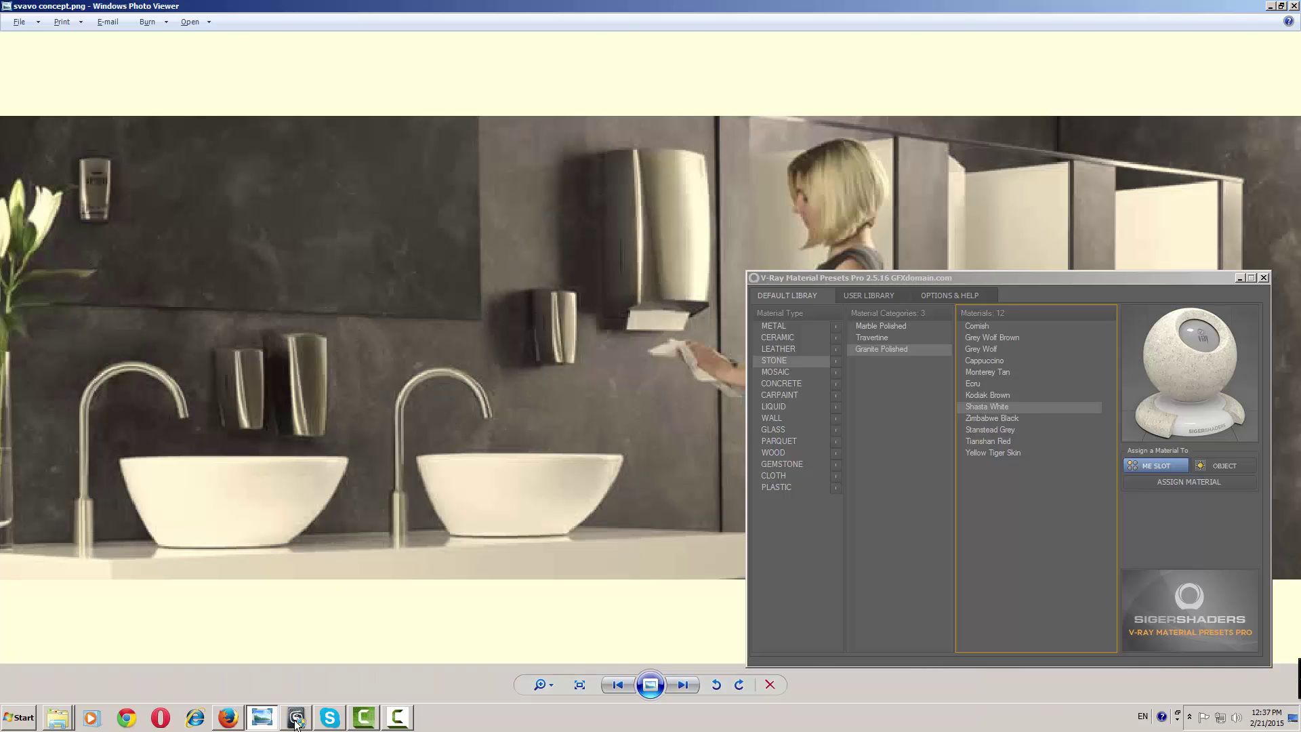
left_click(261, 719)
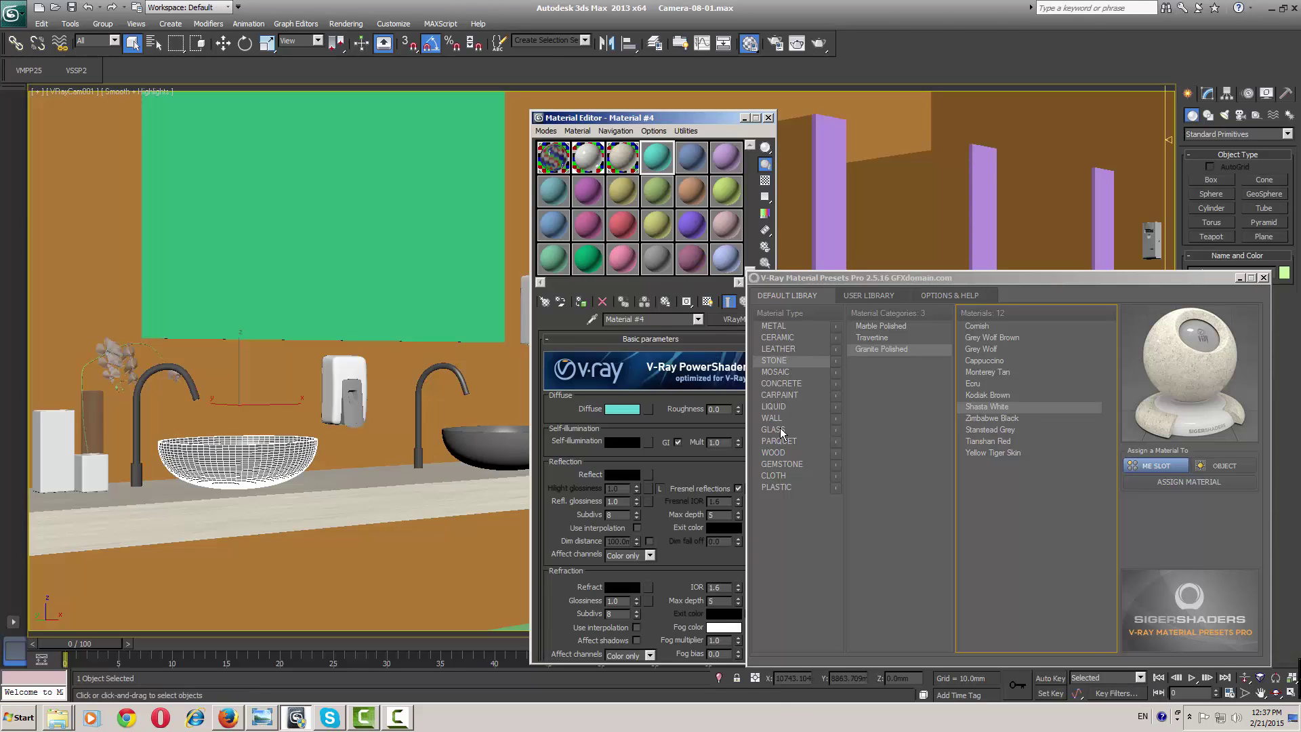
Preview the Concrete > Exposed Solid presets
left_click(785, 384)
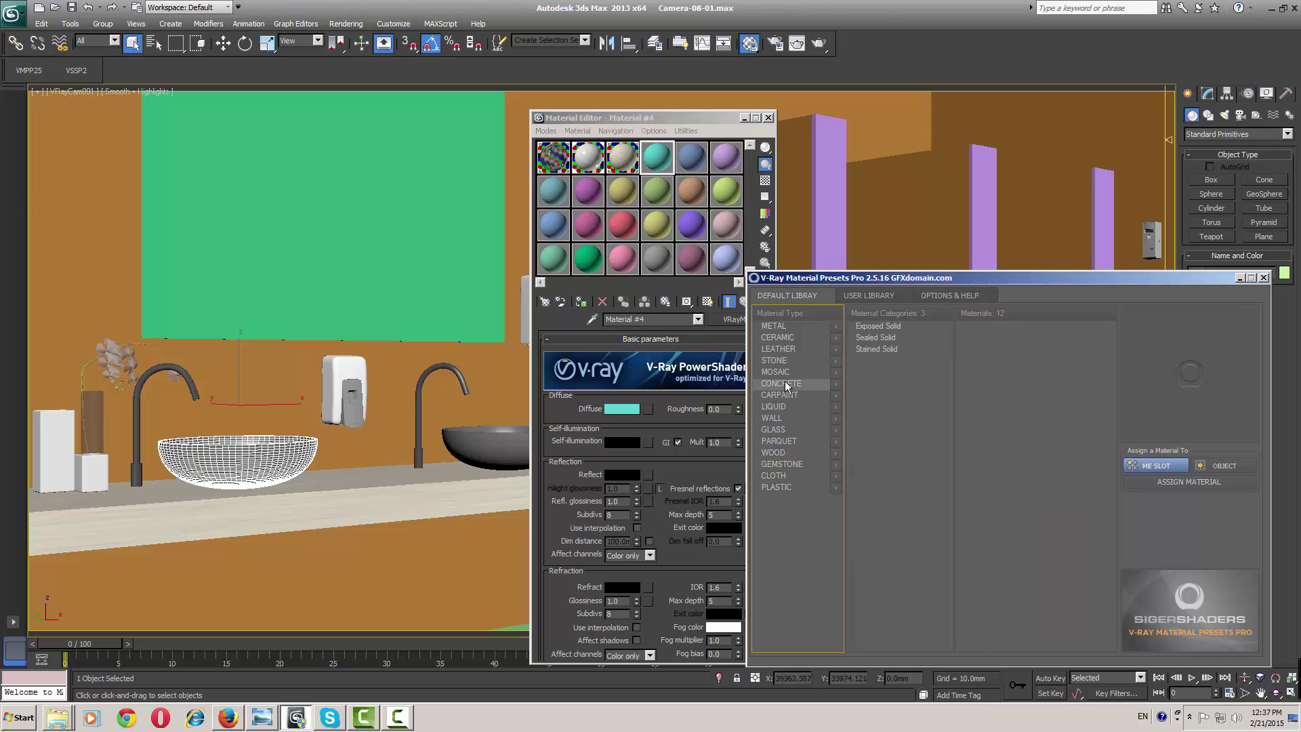
left_click(883, 323)
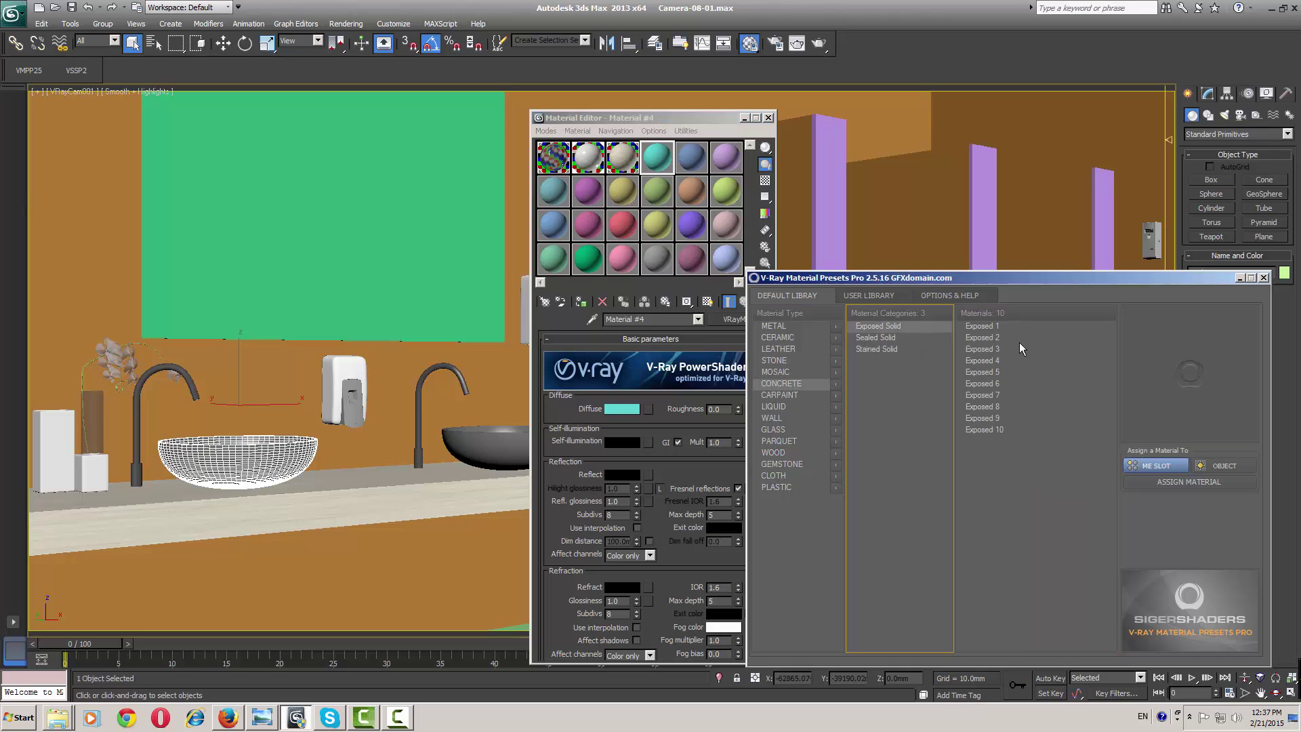
left_click(996, 324)
key("Down")
key("Down")
key("Down")
key("Down")
key("Down")
key("Down")
key("Down")
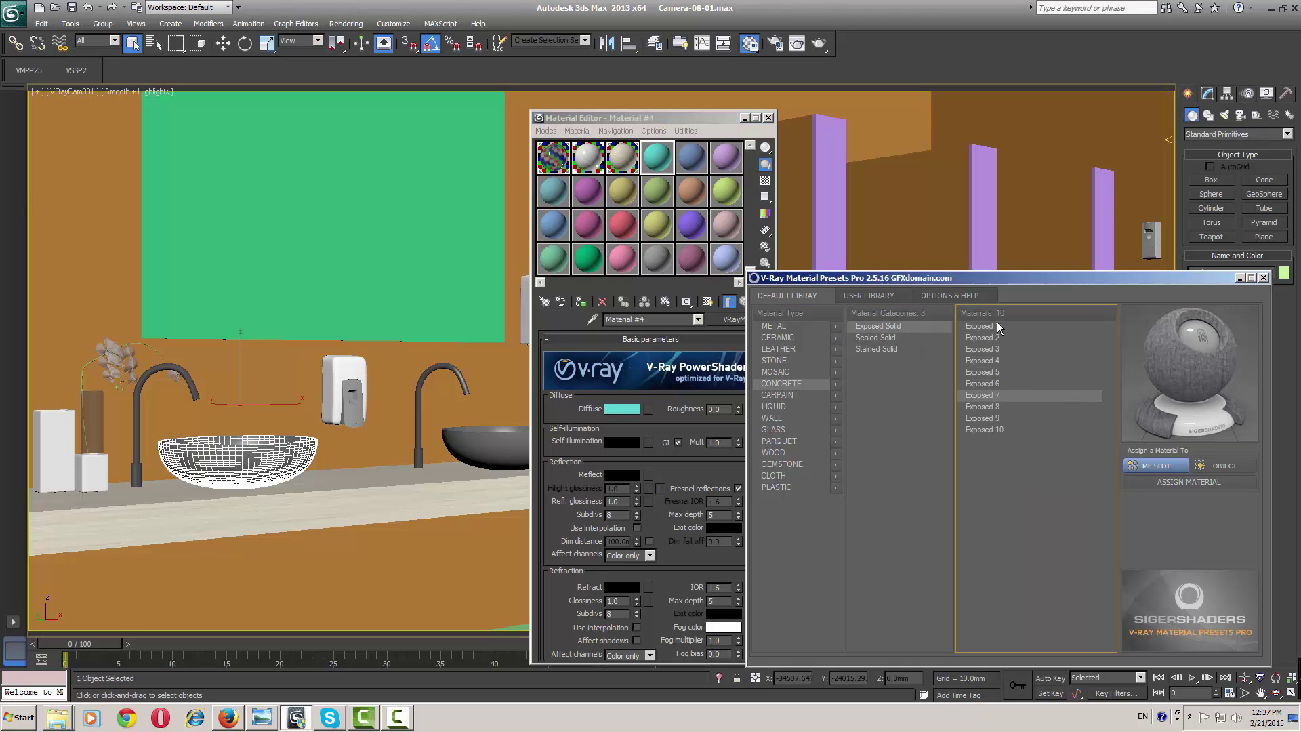
key("Up")
key("Down")
key("Down")
key("Down")
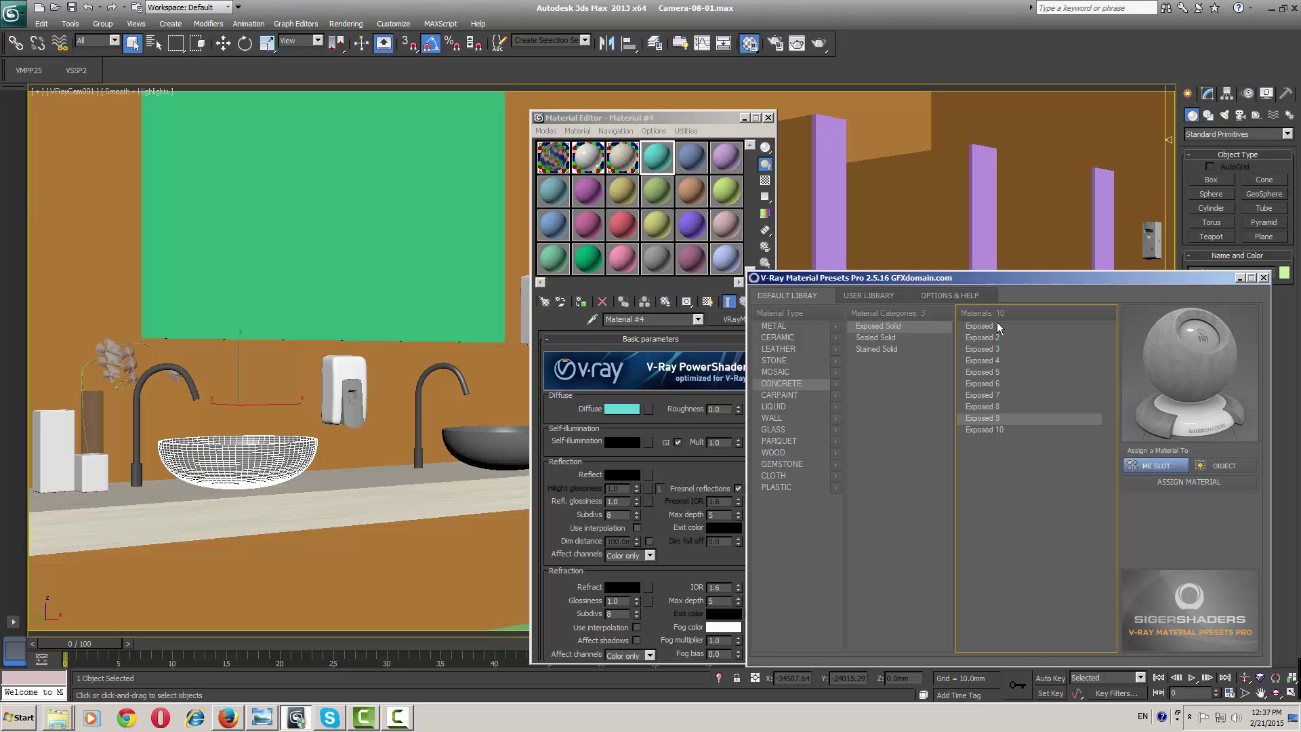
Compare the Sealed Solid concrete presets and settle on Sealed 7
left_click(883, 339)
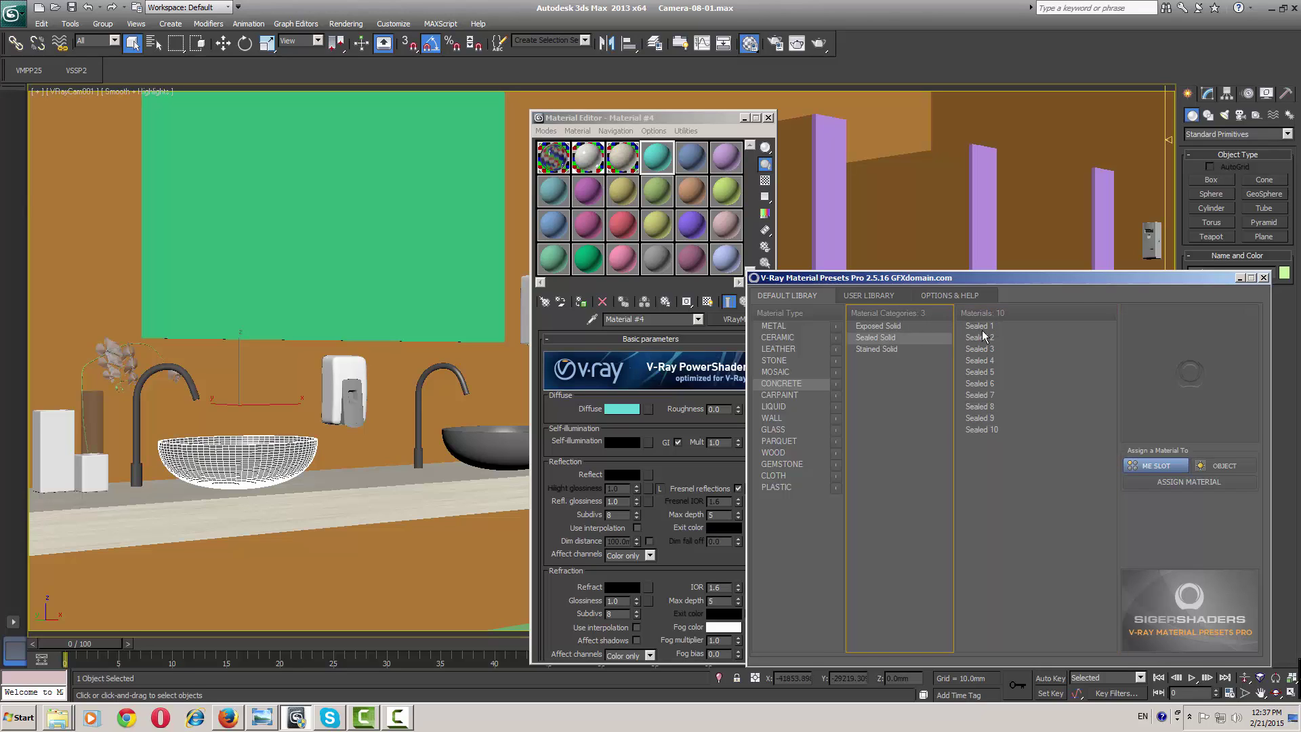
left_click(982, 330)
key("Down")
key("Down")
key("Up")
key("Up")
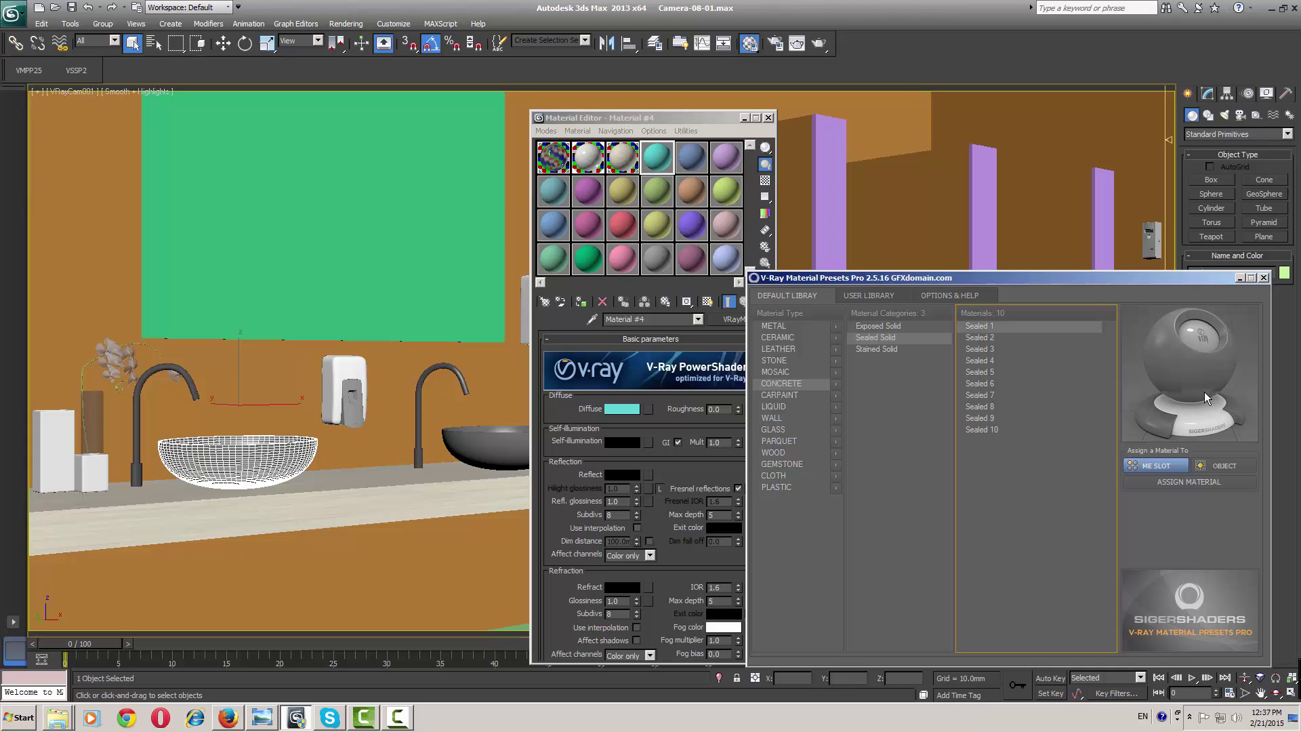
left_click(1016, 338)
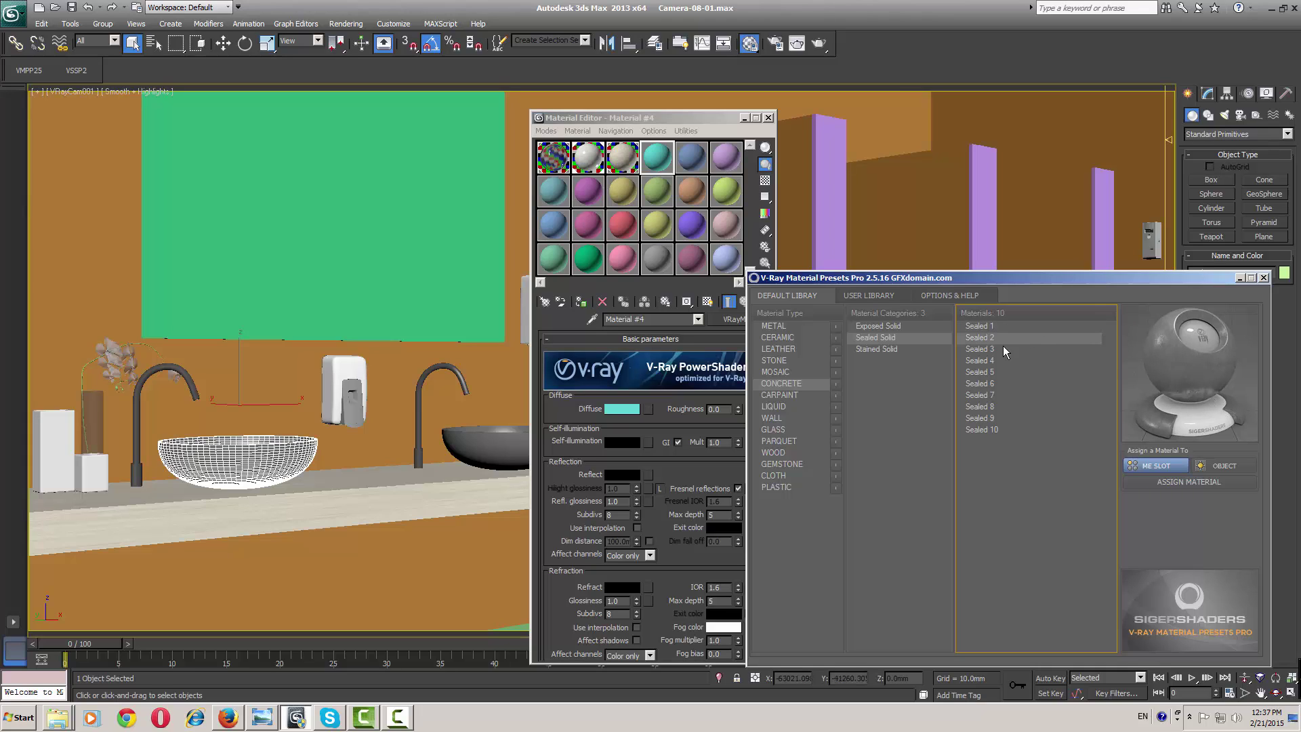
left_click(988, 350)
key("Down")
key("Down")
key("Down")
key("Down")
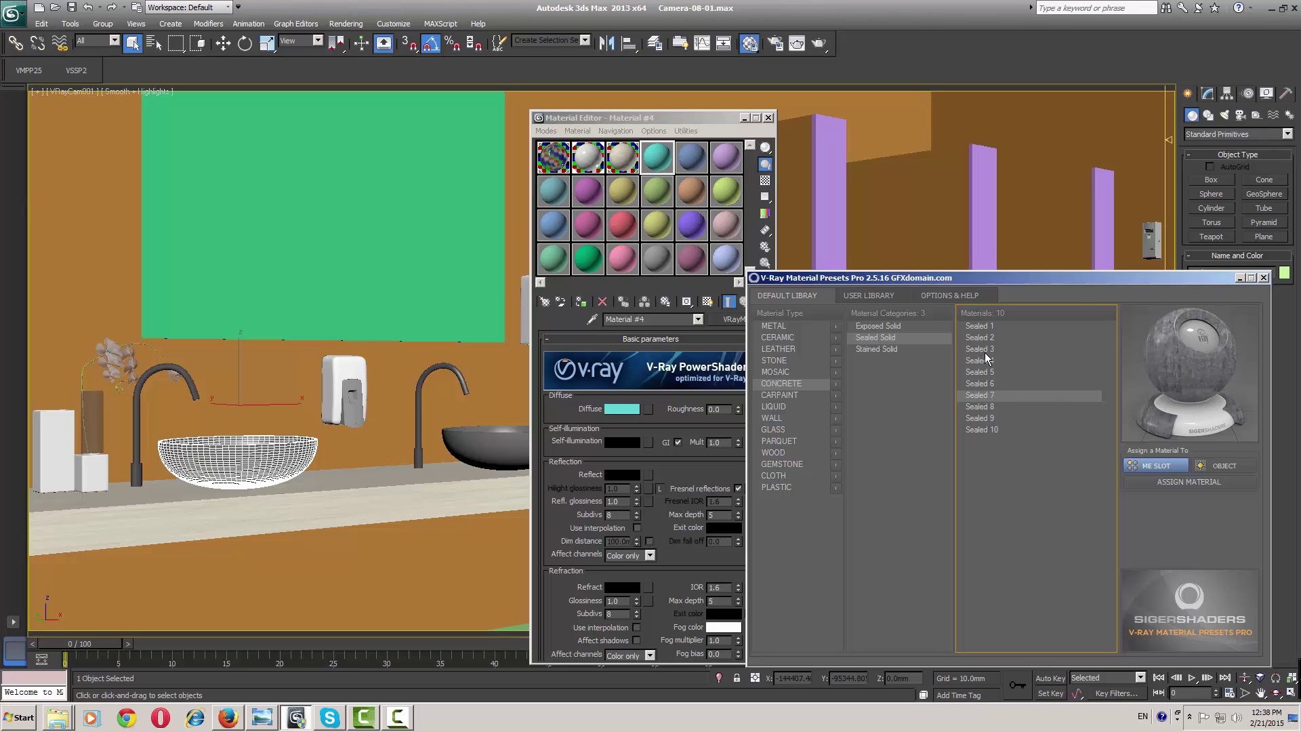
key("Up")
key("Down")
key("Down")
key("Up")
Load Sealed 7 into the teal slot and apply it to Box010 and the upper-right wall
left_click(1190, 482)
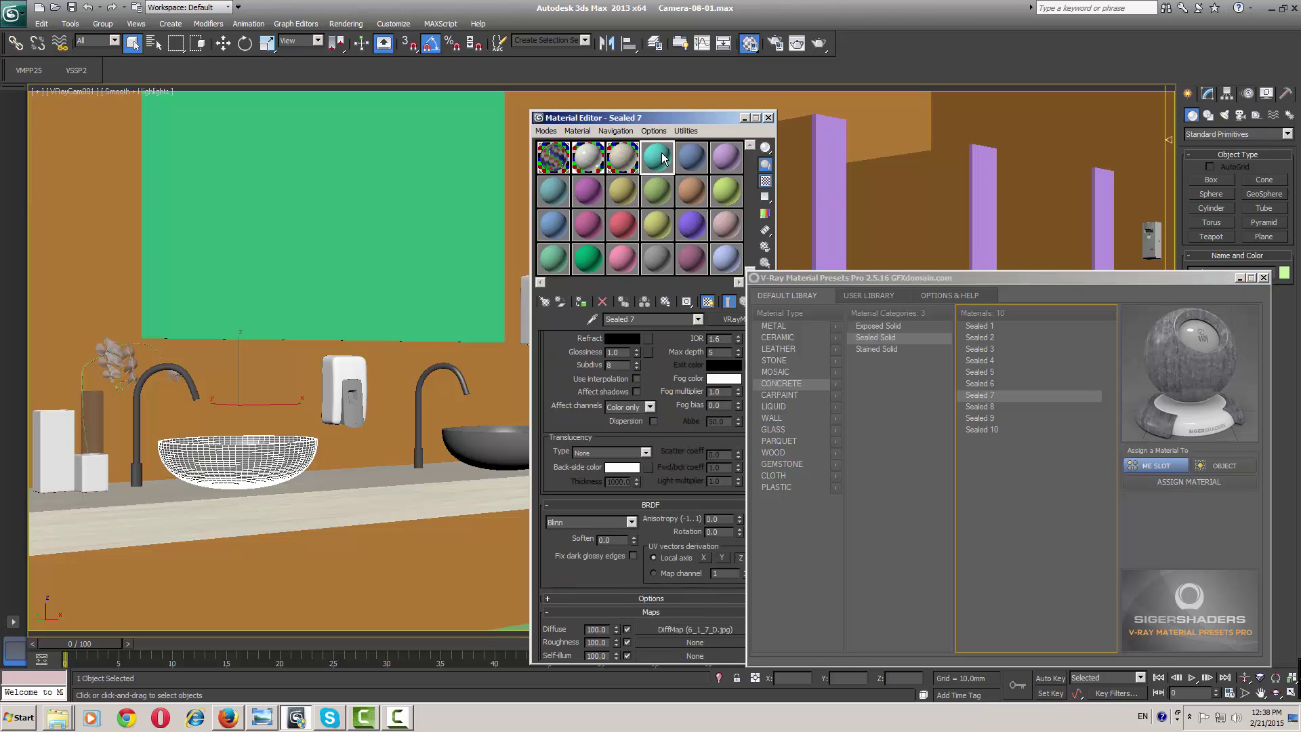
left_click_drag(659, 158, 124, 215)
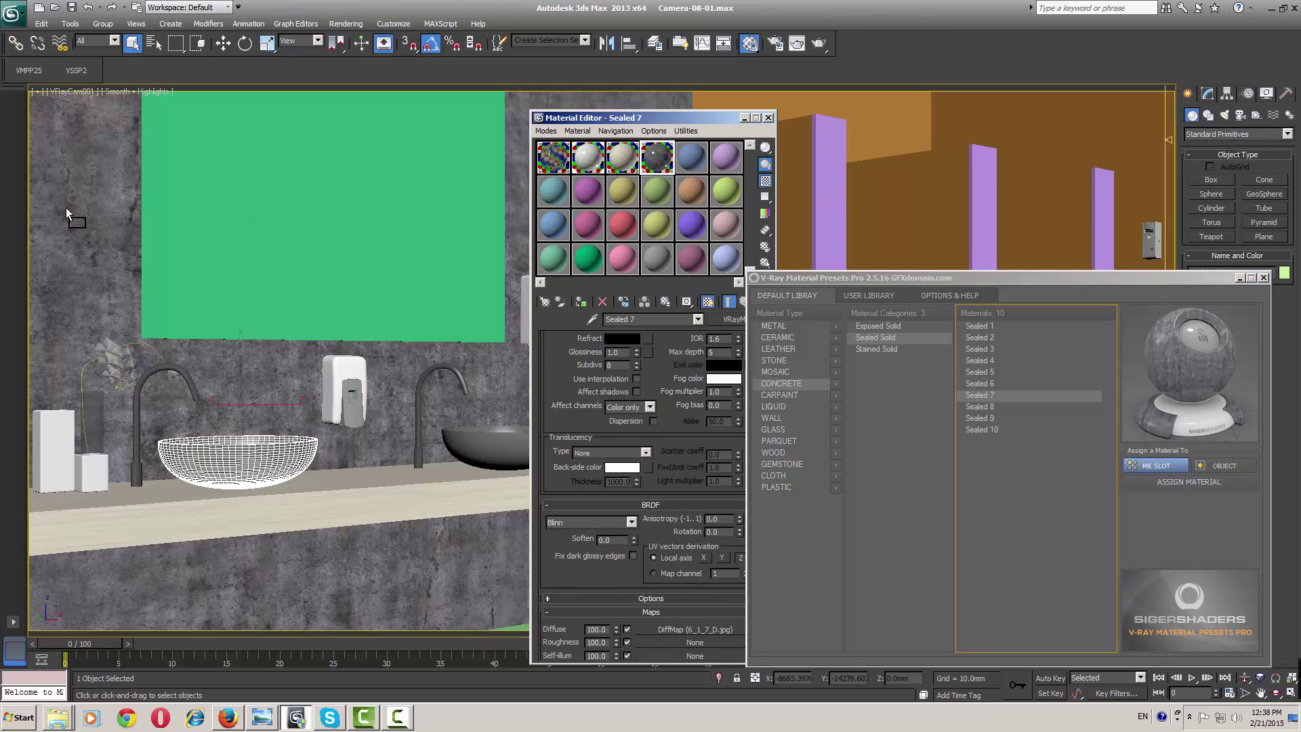
left_click_drag(697, 119, 570, 183)
left_click_drag(530, 222, 746, 114)
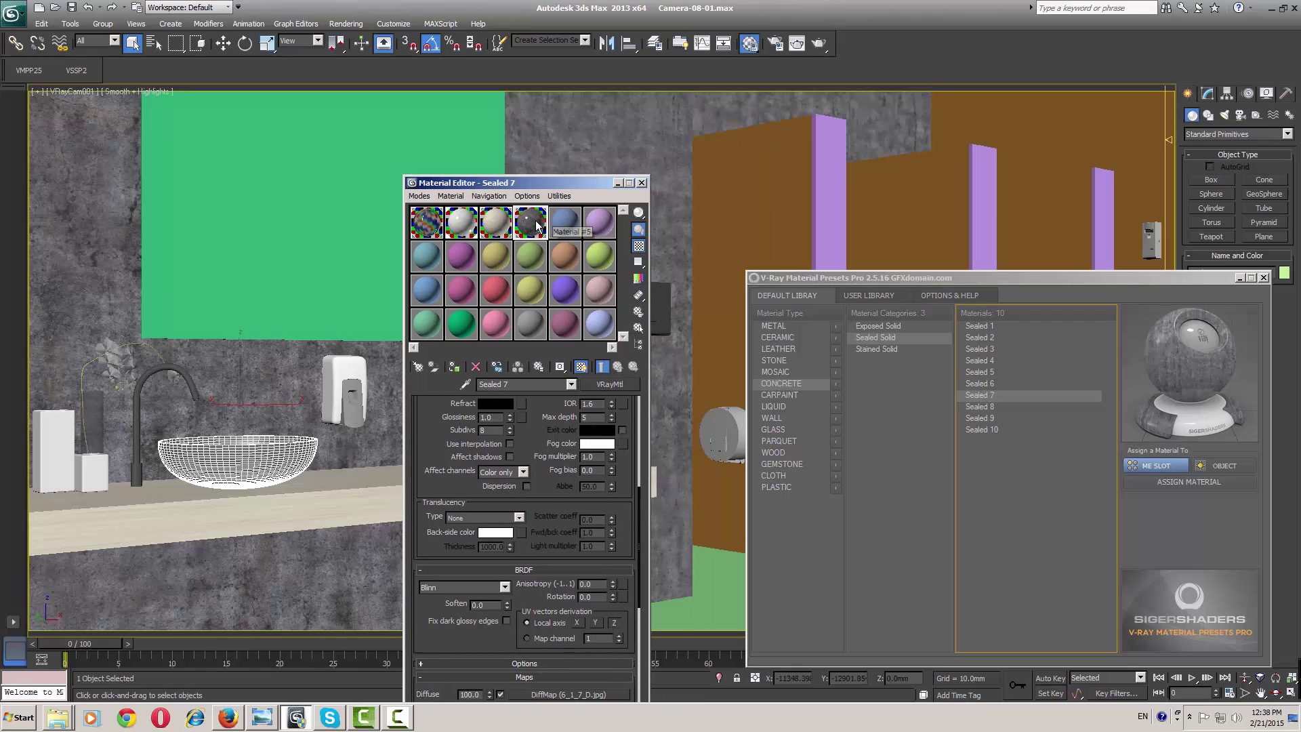
Apply the Sealed 7 concrete to Box014 and select the partition panel group
left_click_drag(542, 227, 1040, 160)
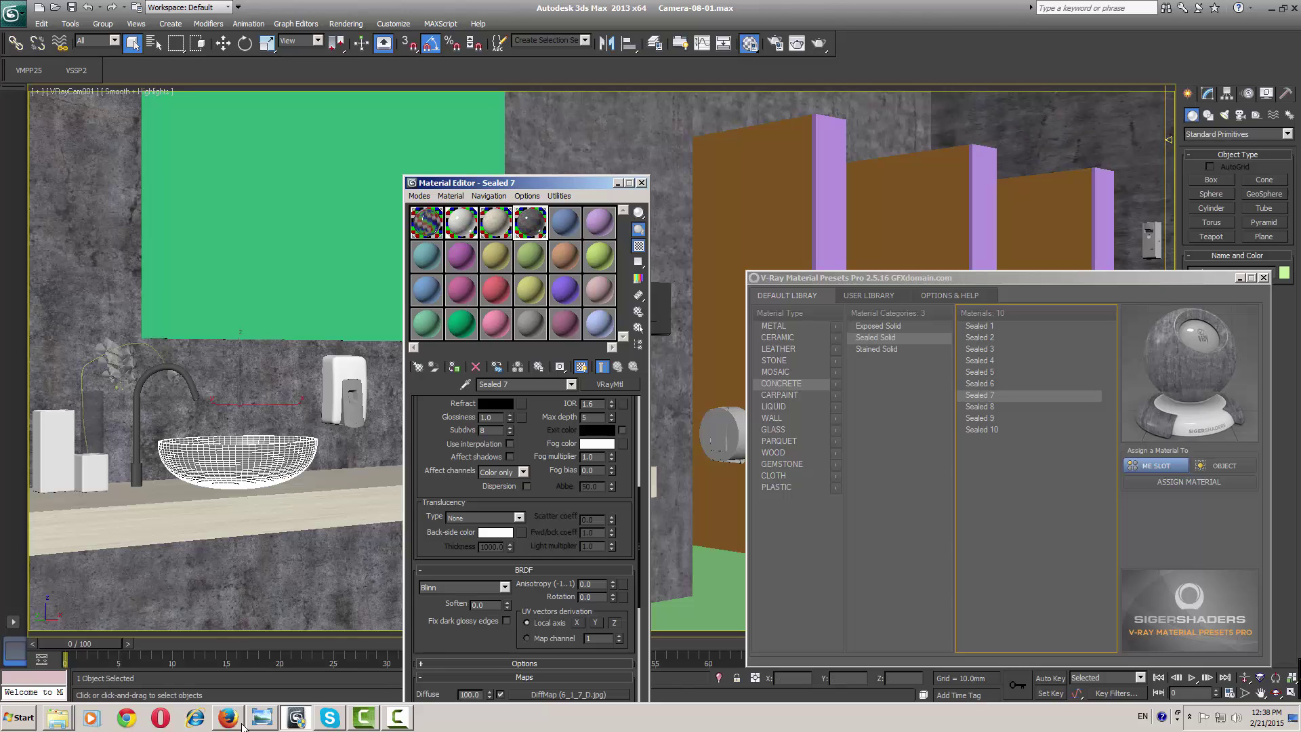
left_click(263, 722)
left_click(263, 723)
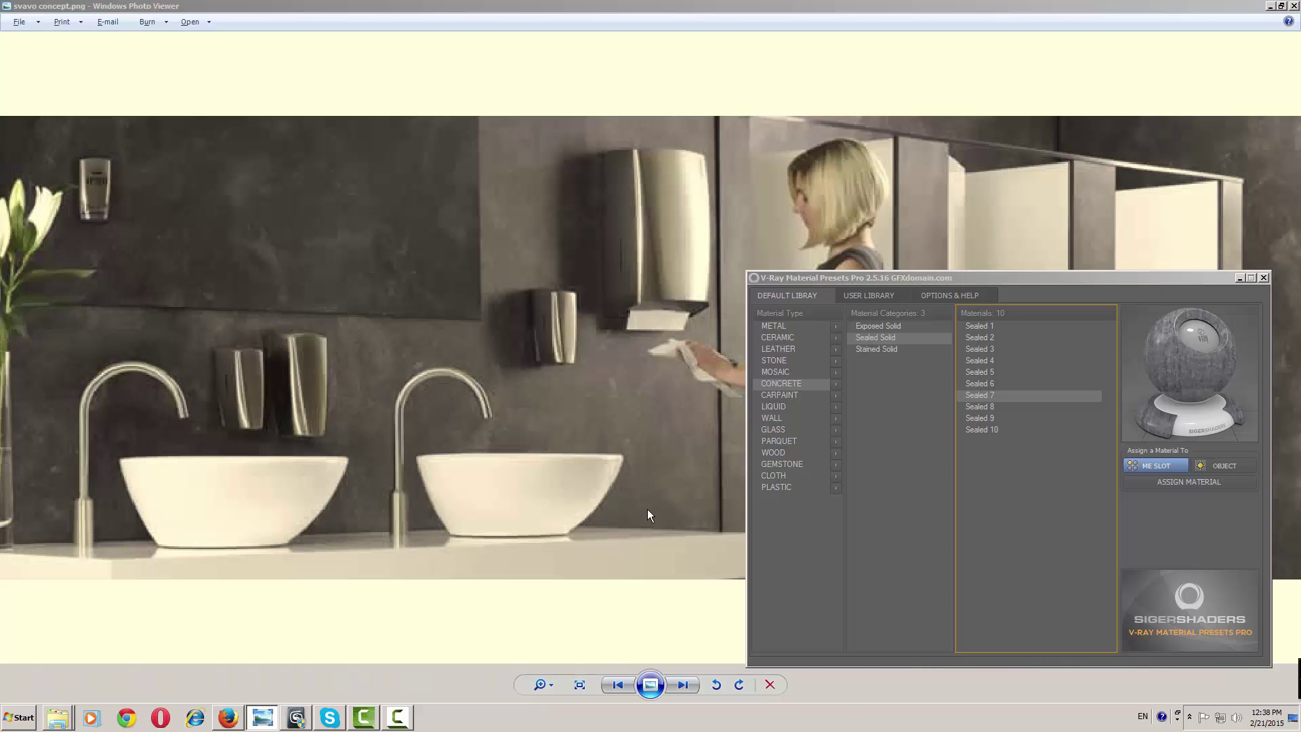
left_click(822, 181)
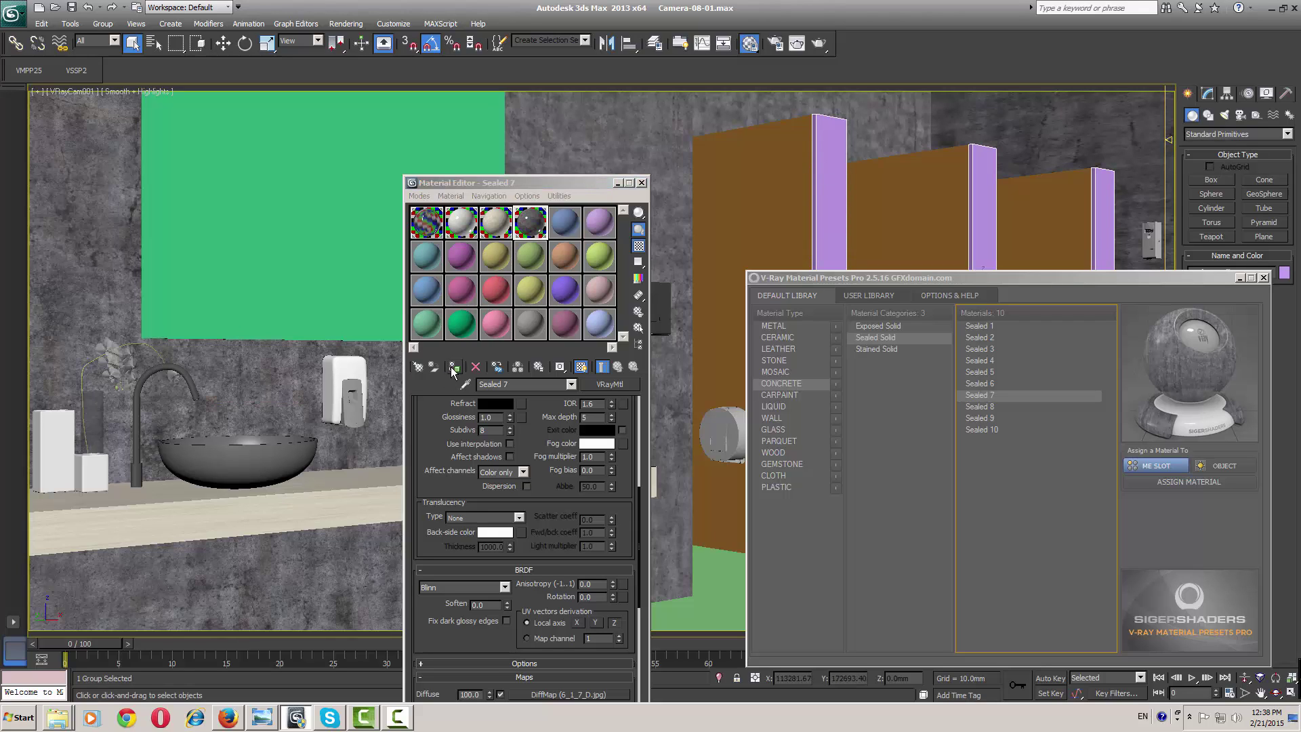
Compare the scene against the svavo concept.png reference photo
key("alt+Tab")
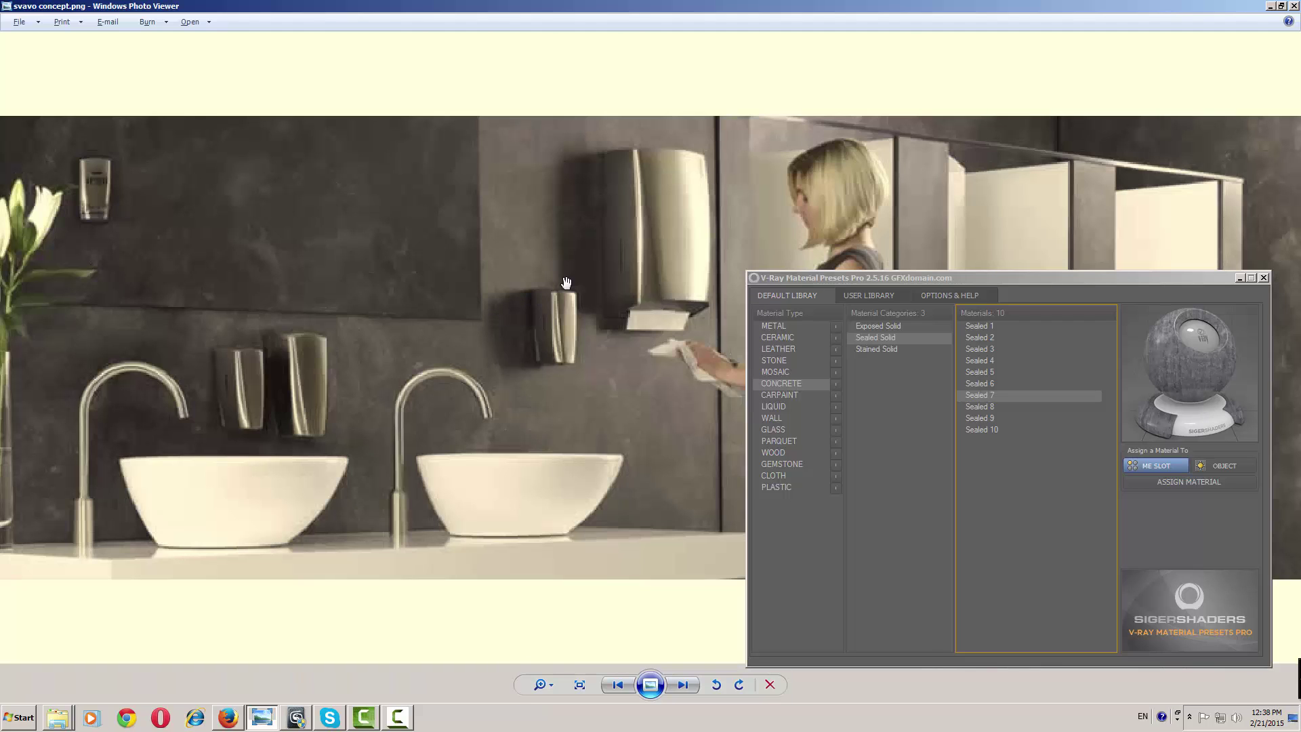
scroll(581, 270, "down", 3)
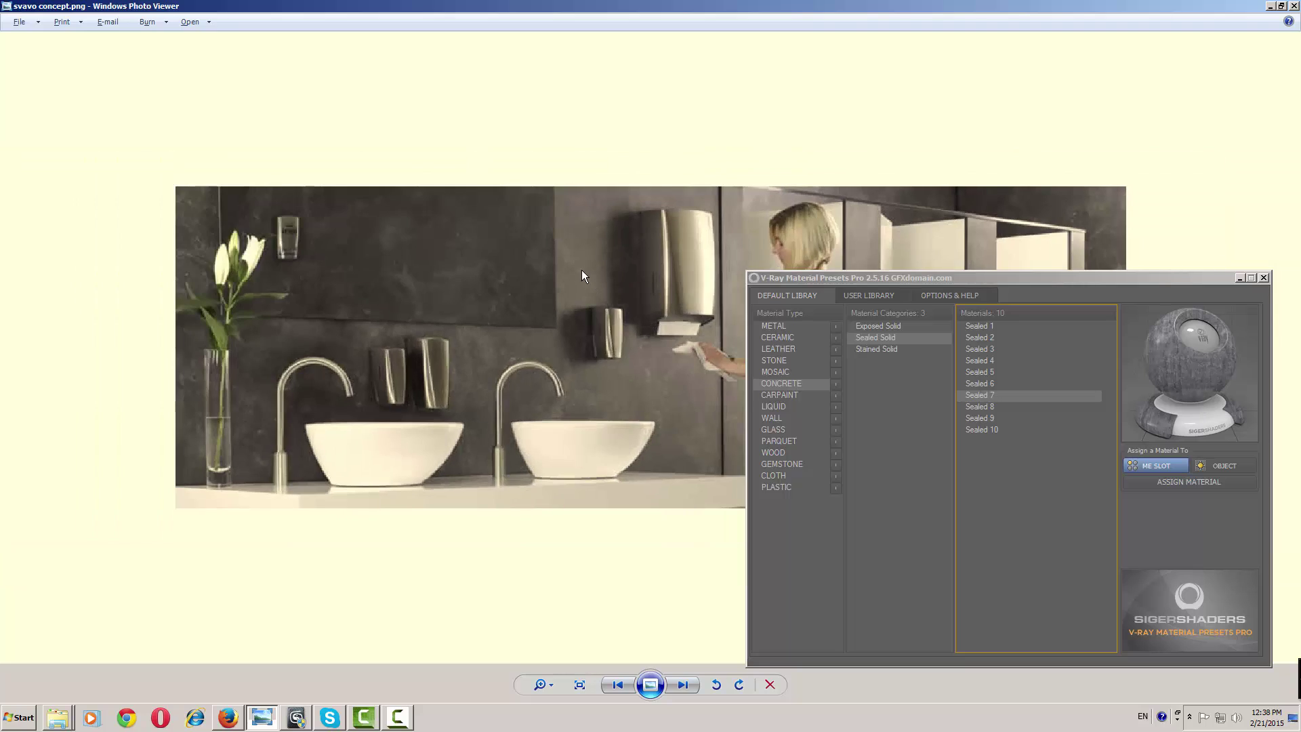
key("alt+Tab")
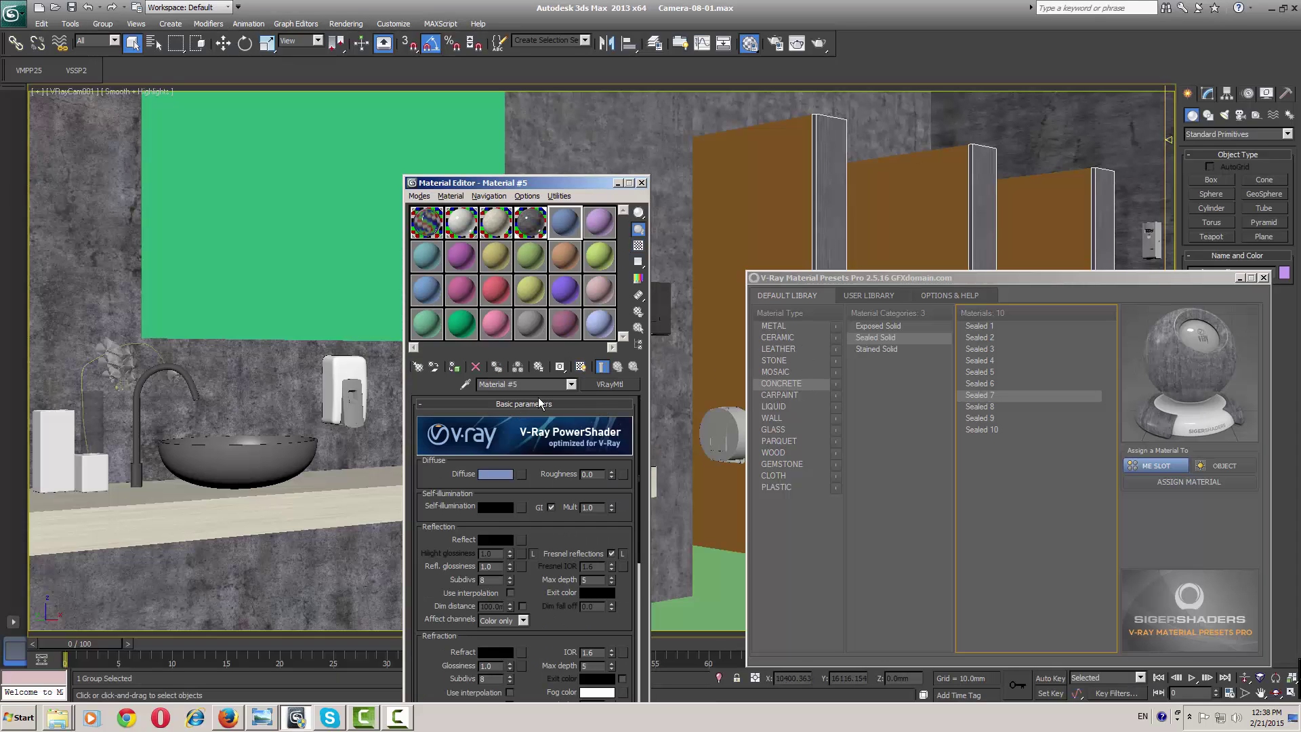
Set Material #5's diffuse to near-white 252,252,252 and apply it to three orange partition panels
left_click(495, 474)
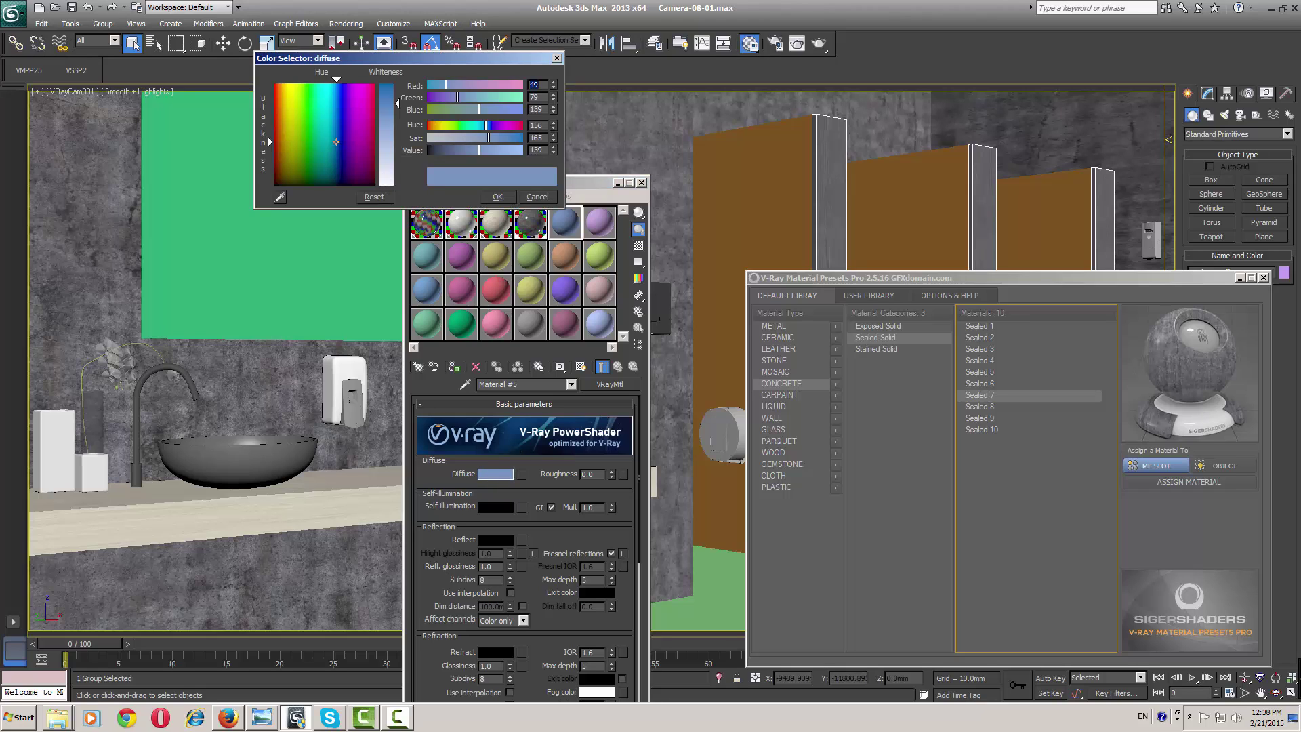
left_click_drag(398, 104, 366, 190)
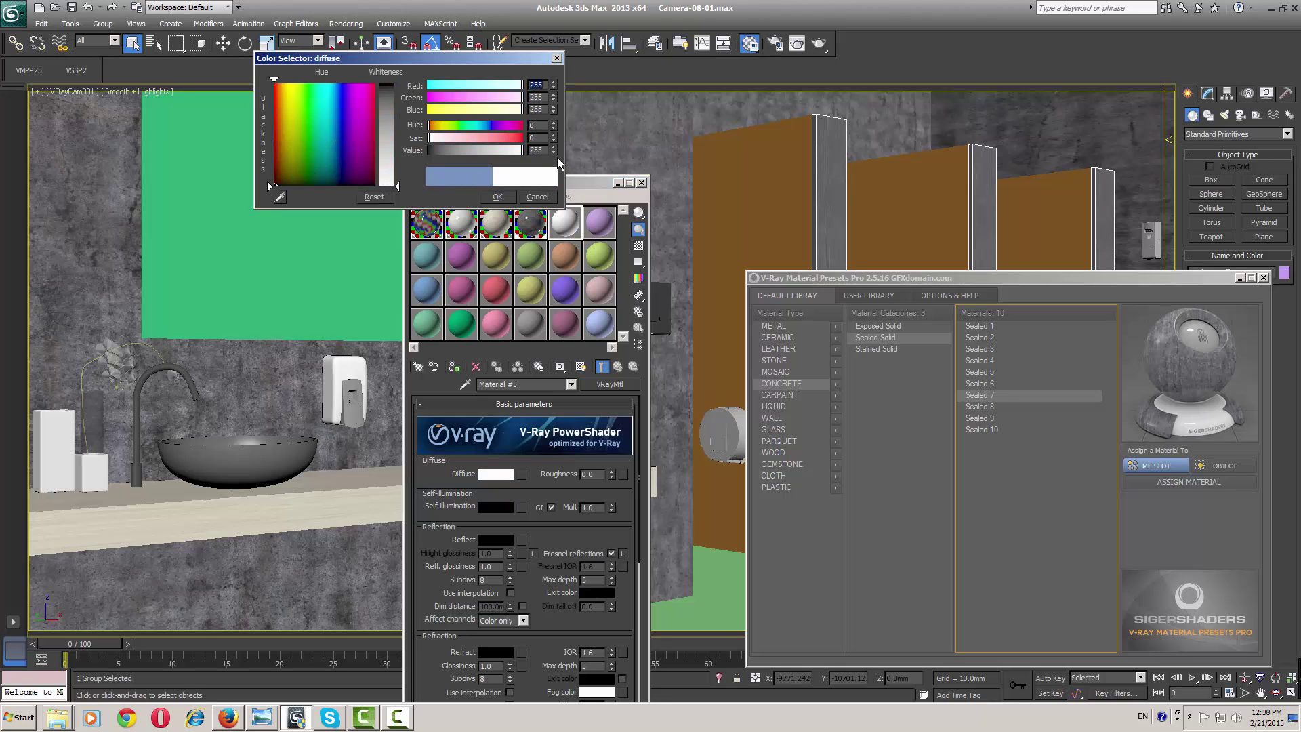
left_click(497, 196)
left_click_drag(550, 234, 748, 176)
left_click_drag(574, 228, 895, 192)
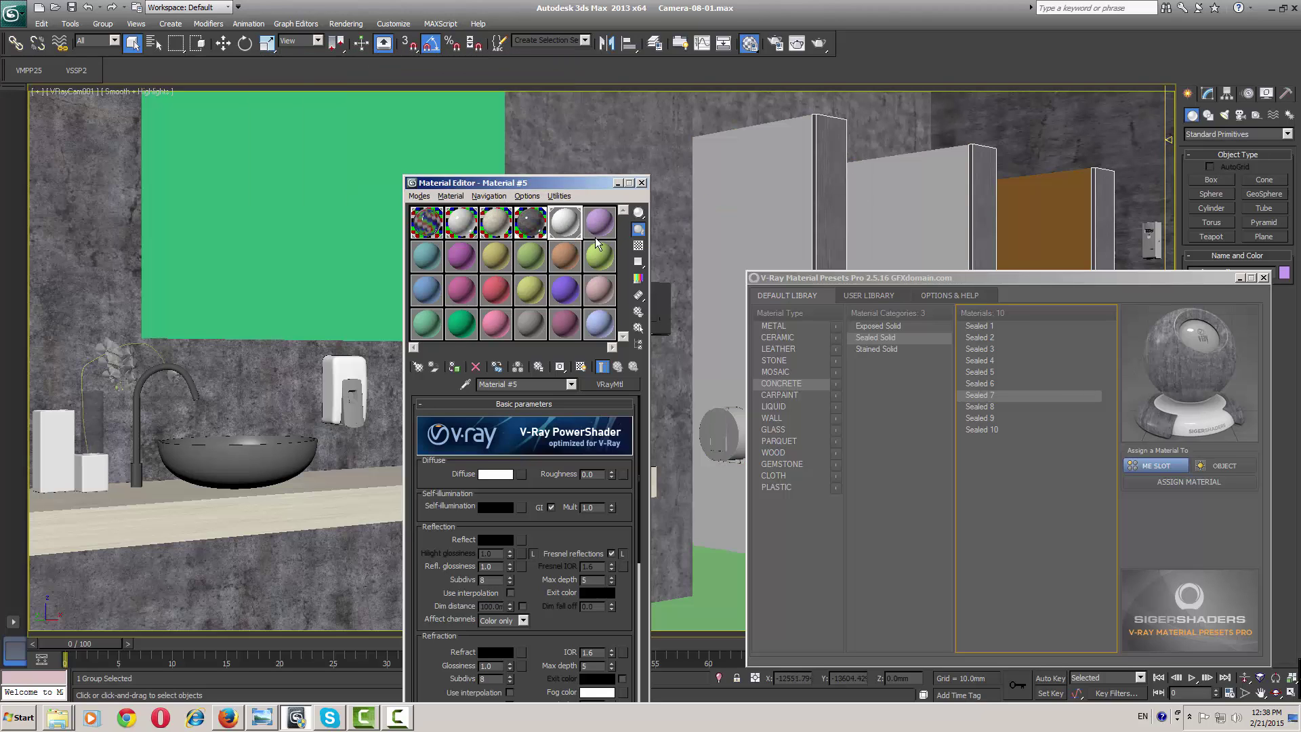
left_click_drag(568, 225, 1029, 207)
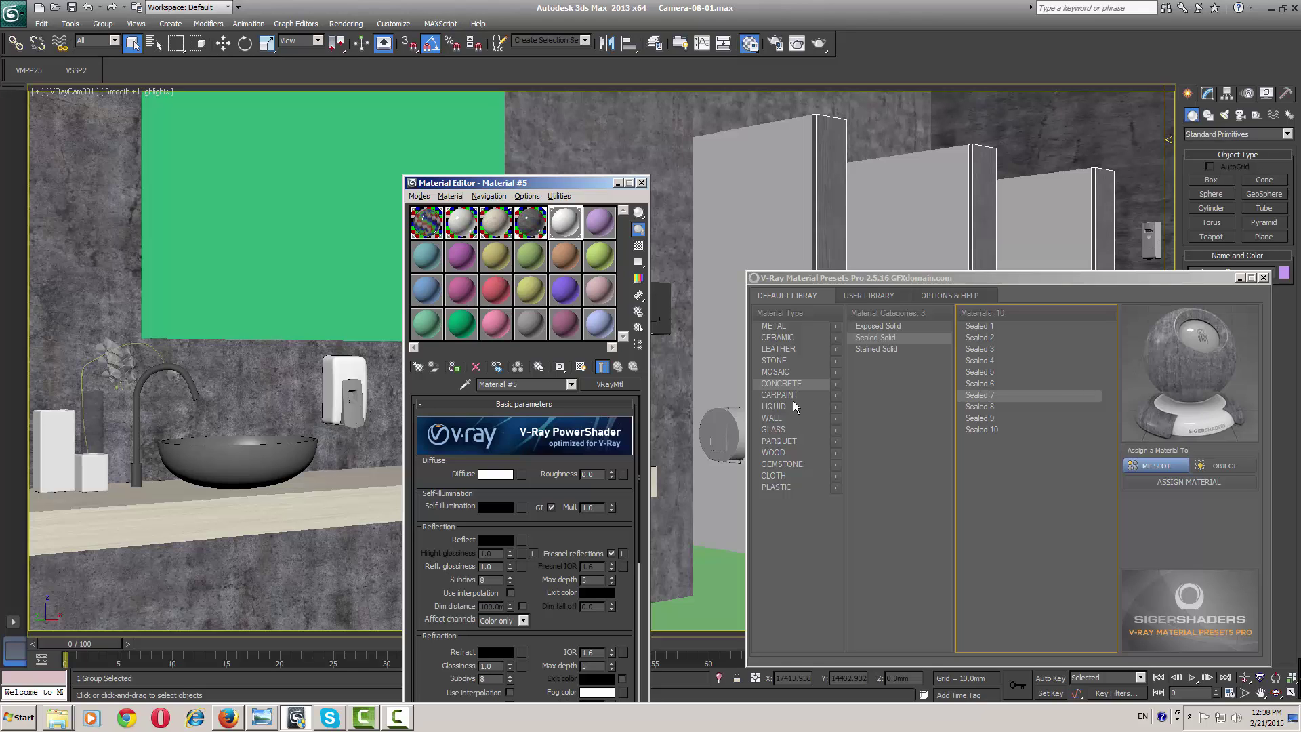
Preview the Stained Solid concrete presets, comparing Stained 4 and Stained 5
left_click(881, 349)
left_click(1005, 429)
key("Up")
key("Up")
key("Up")
key("Up")
key("Up")
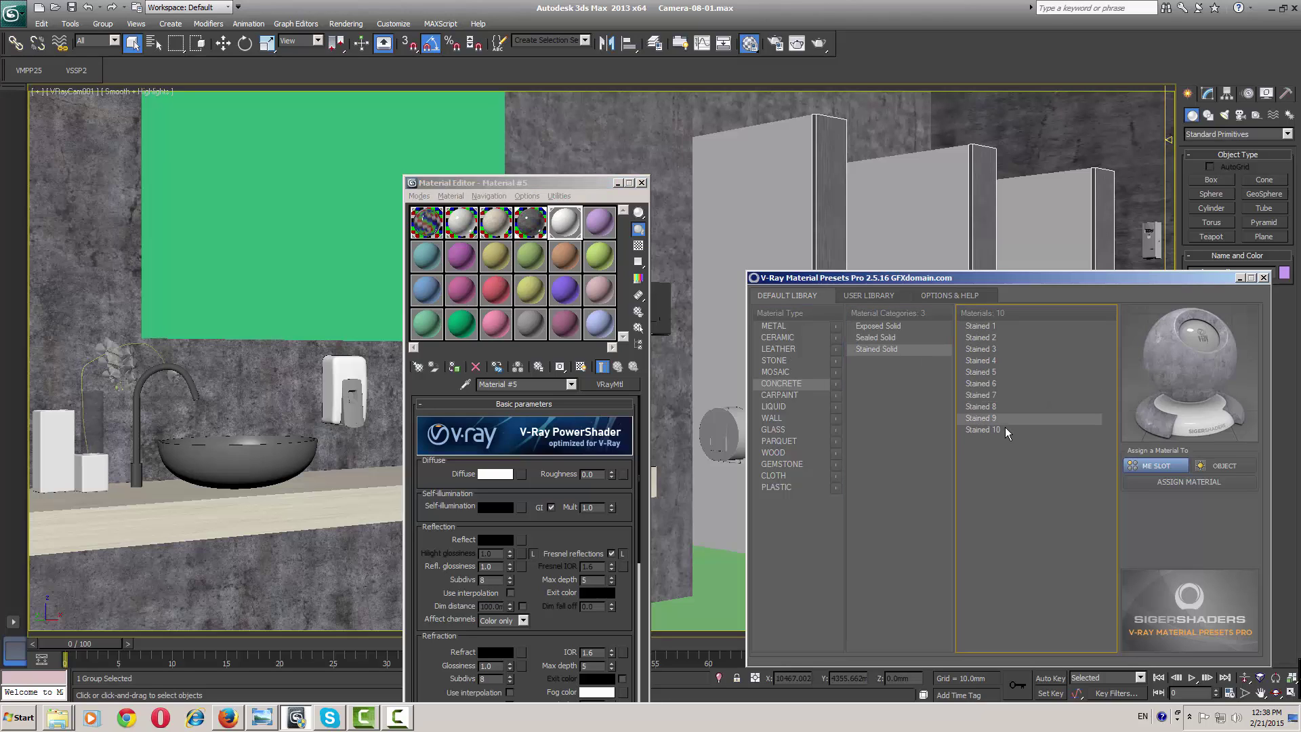
key("Up")
key("Up")
key("Up")
key("Up")
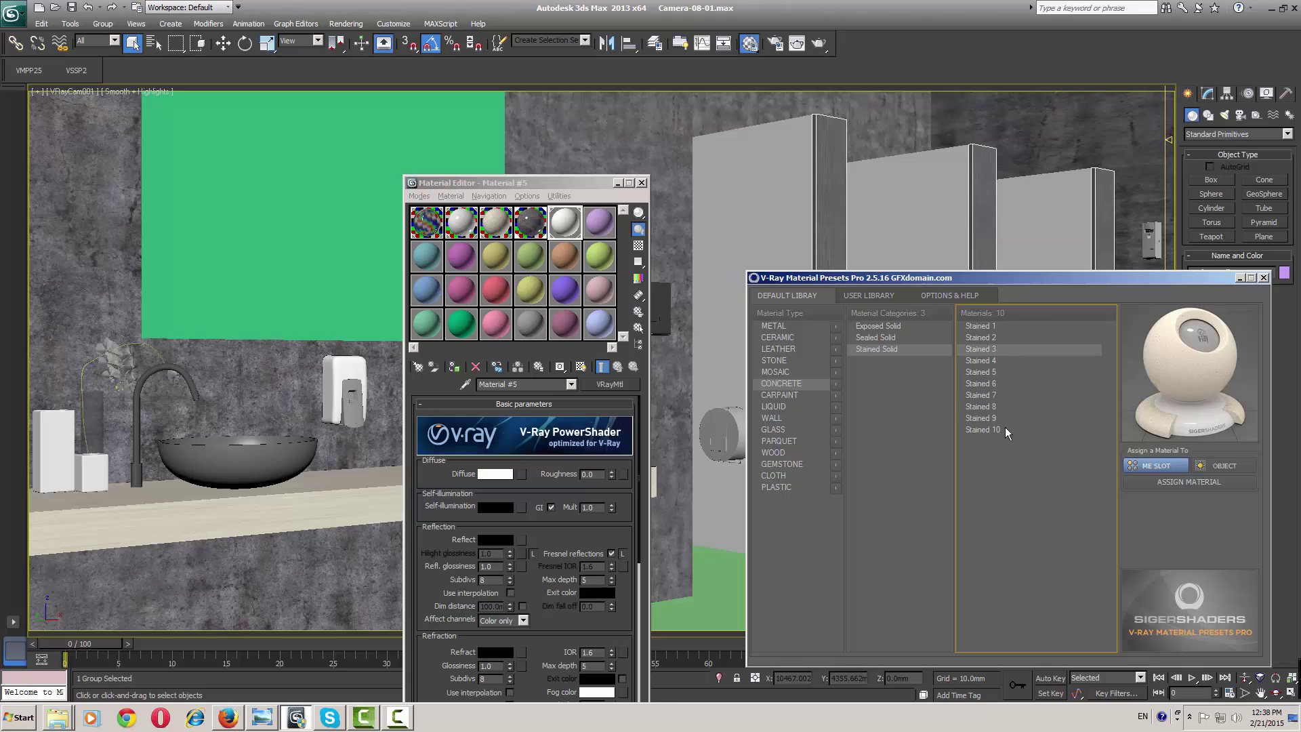
key("Down")
key("Down")
key("Down")
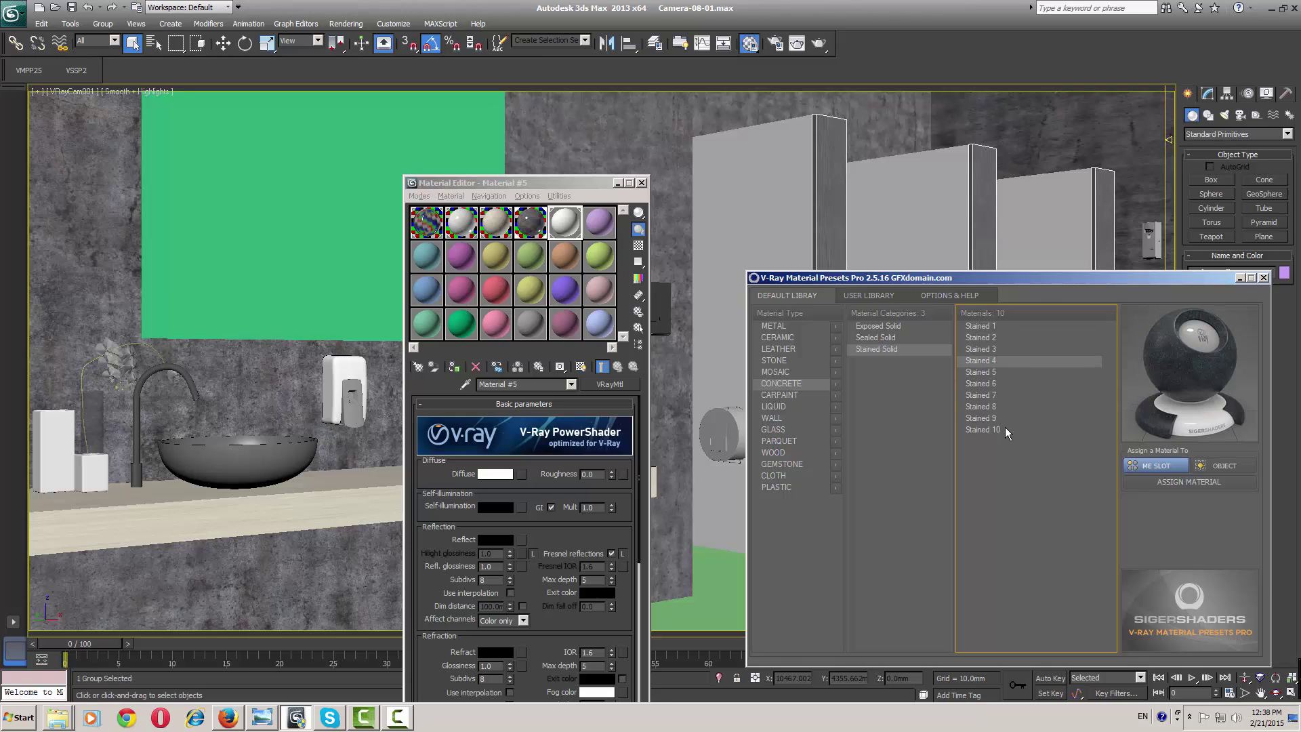
key("Down")
key("Up")
key("Down")
key("Down")
key("Down")
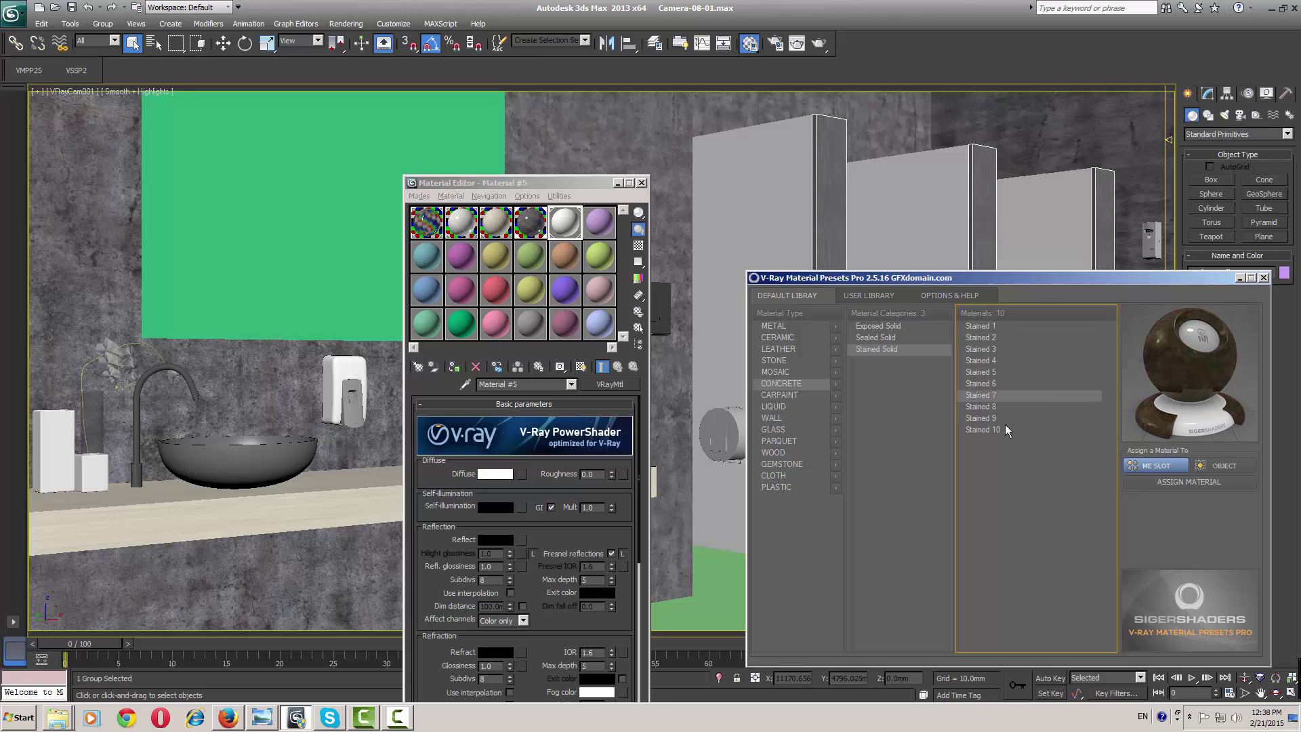
key("Down")
key("Down")
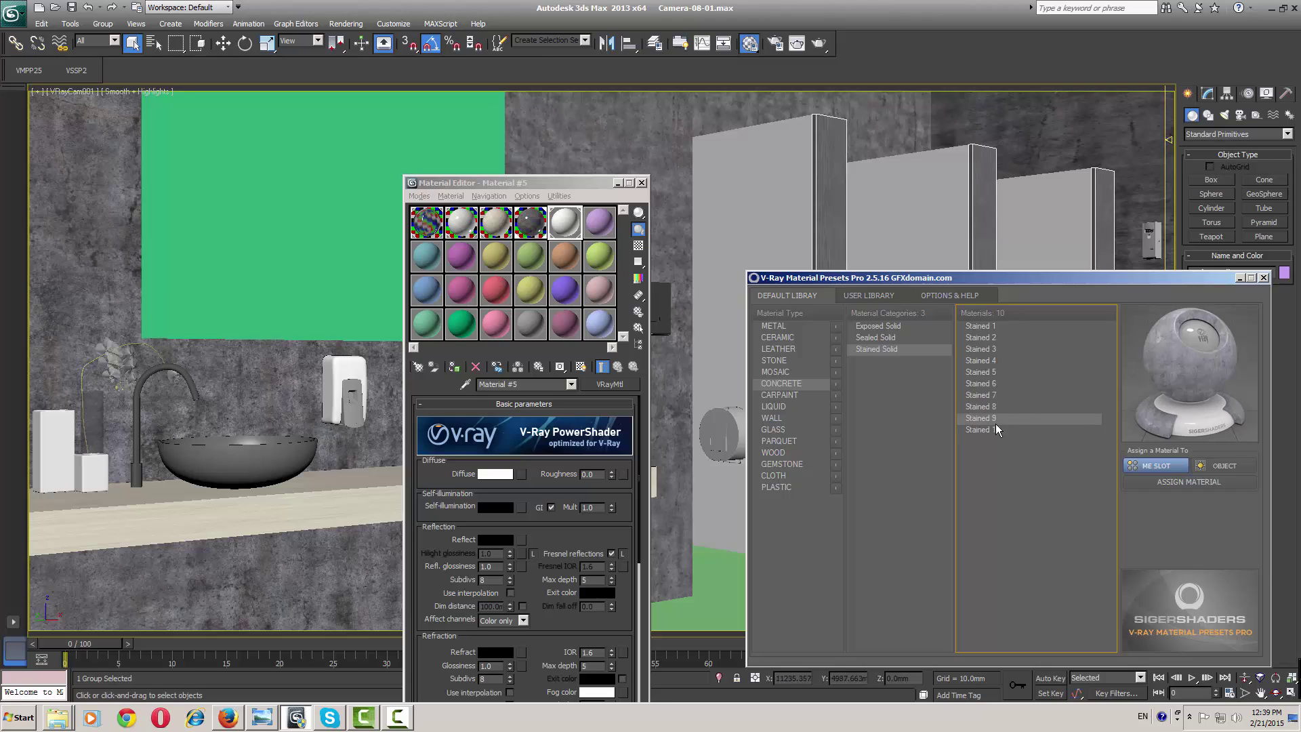
Return to the Sealed Solid presets and choose Sealed 2 concrete
left_click(881, 336)
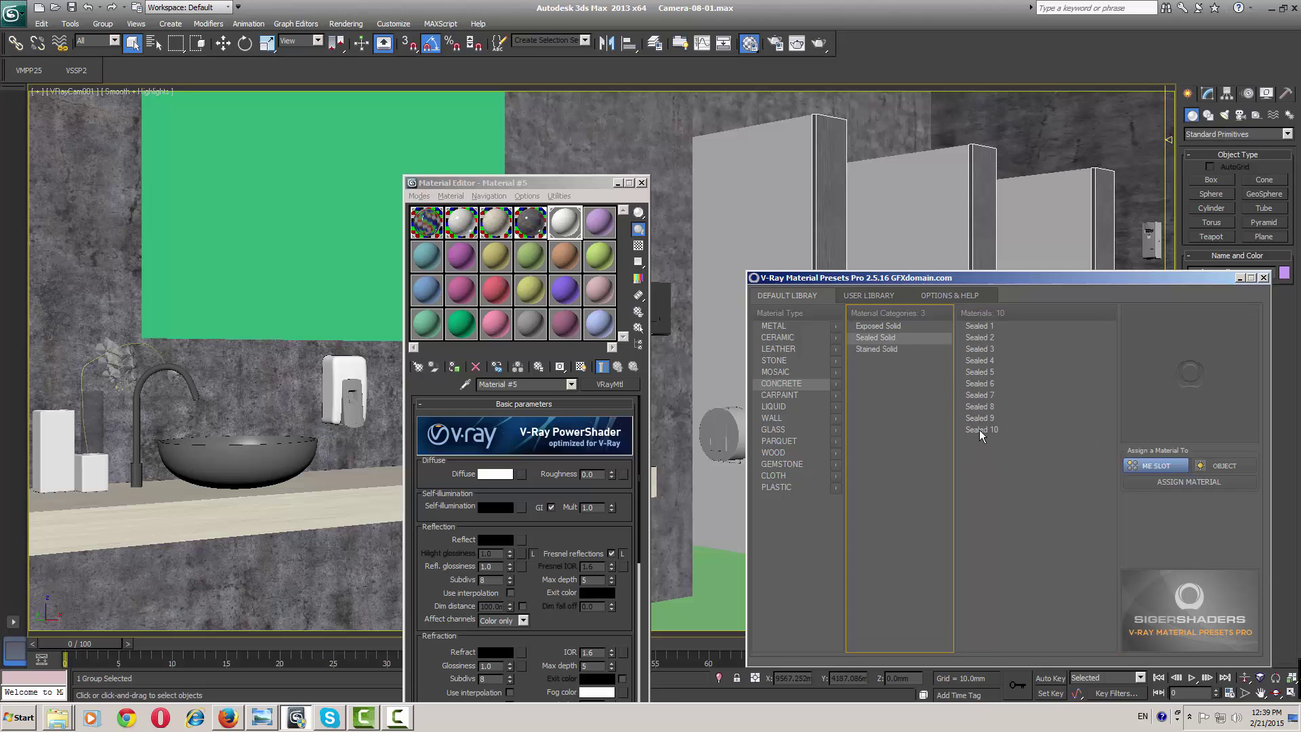
left_click(979, 429)
key("Up")
key("Up")
key("Up")
key("Up")
key("Up")
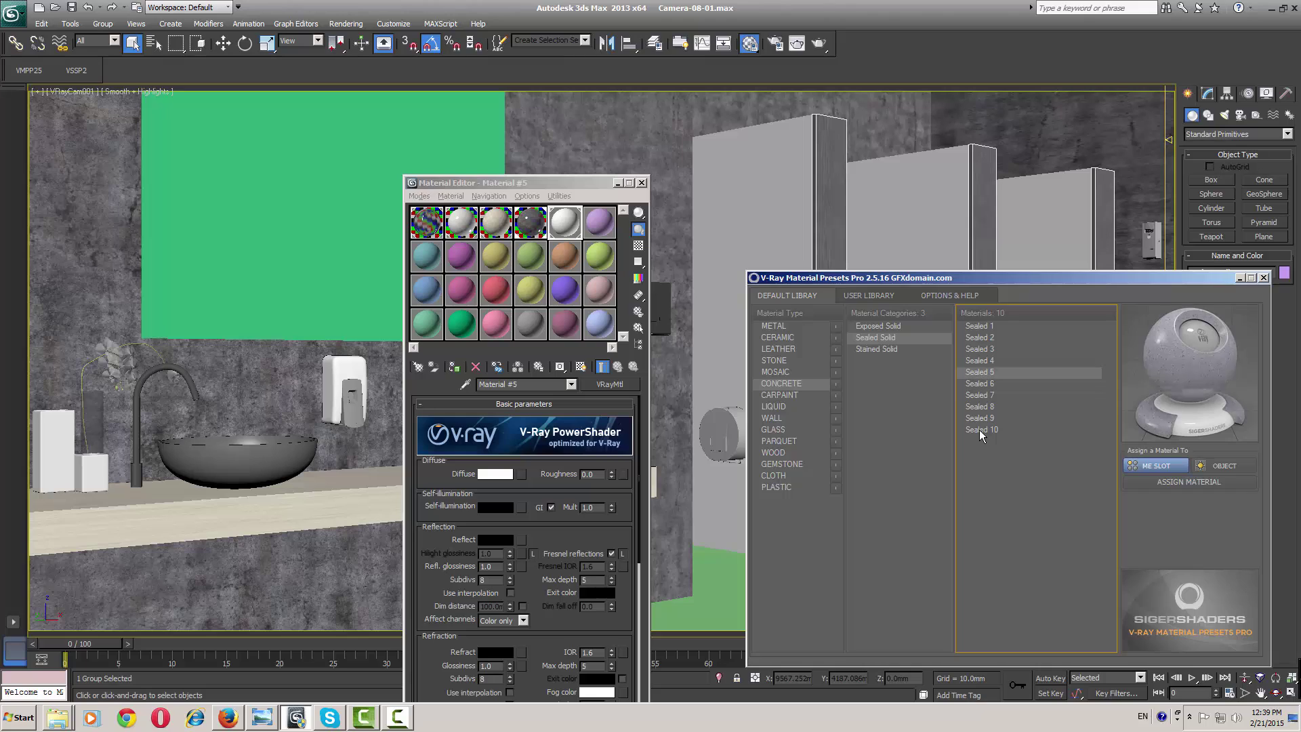
key("Up")
key("Up")
key("Up")
key("Up")
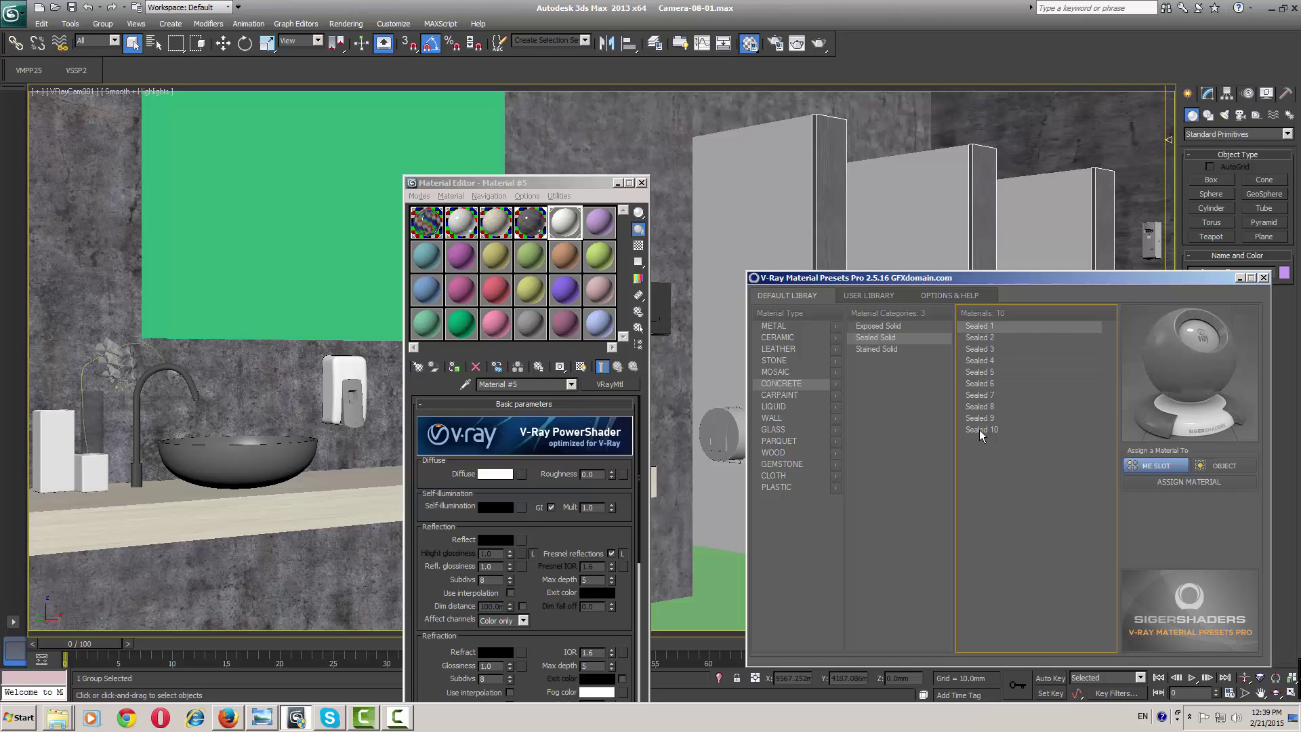
key("Down")
key("Down")
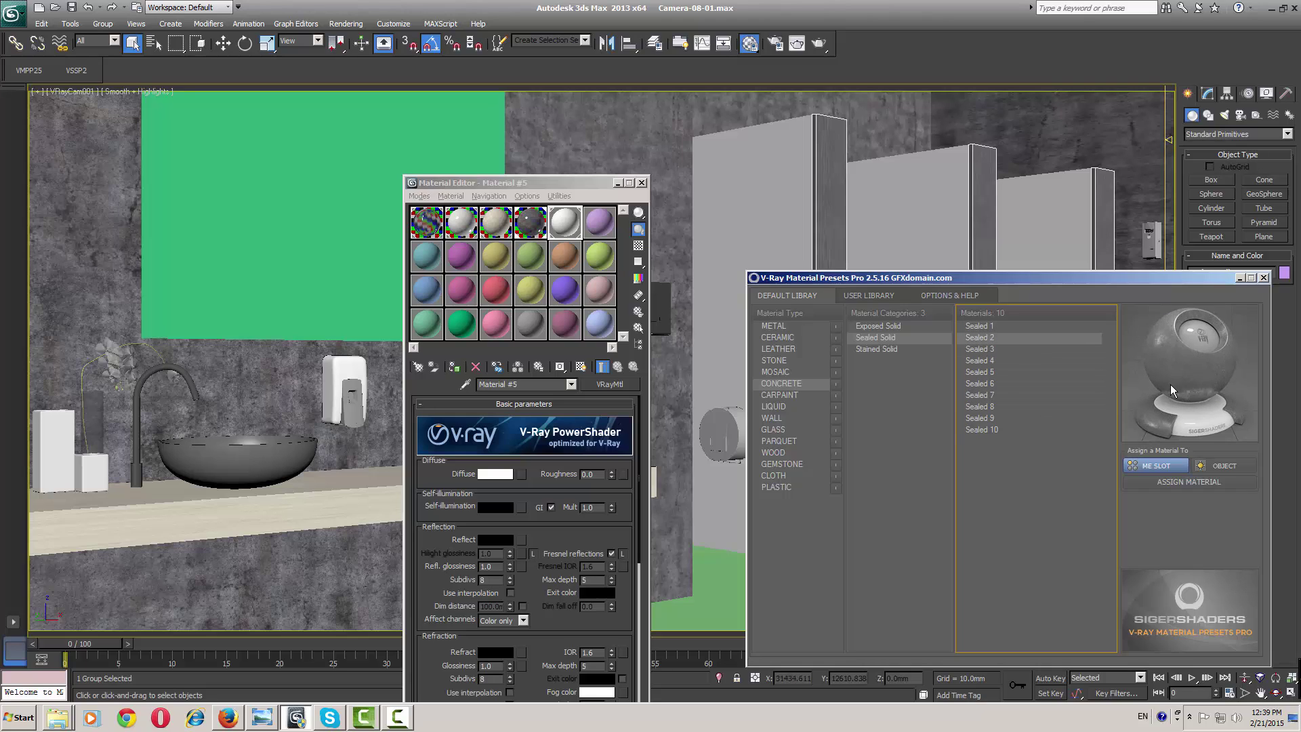
key("Up")
Load Sealed 2 into the purple slot, rename it Floor, and apply it to the floor
left_click(598, 226)
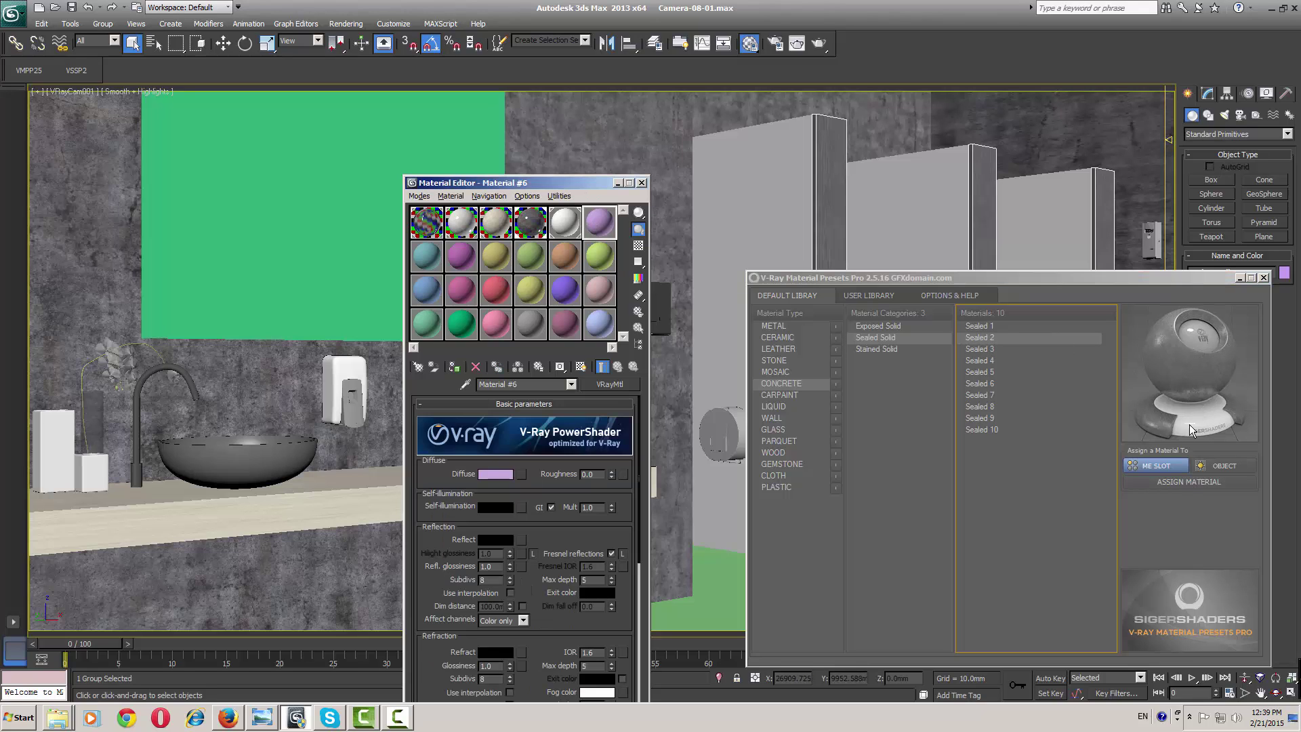
left_click(1216, 483)
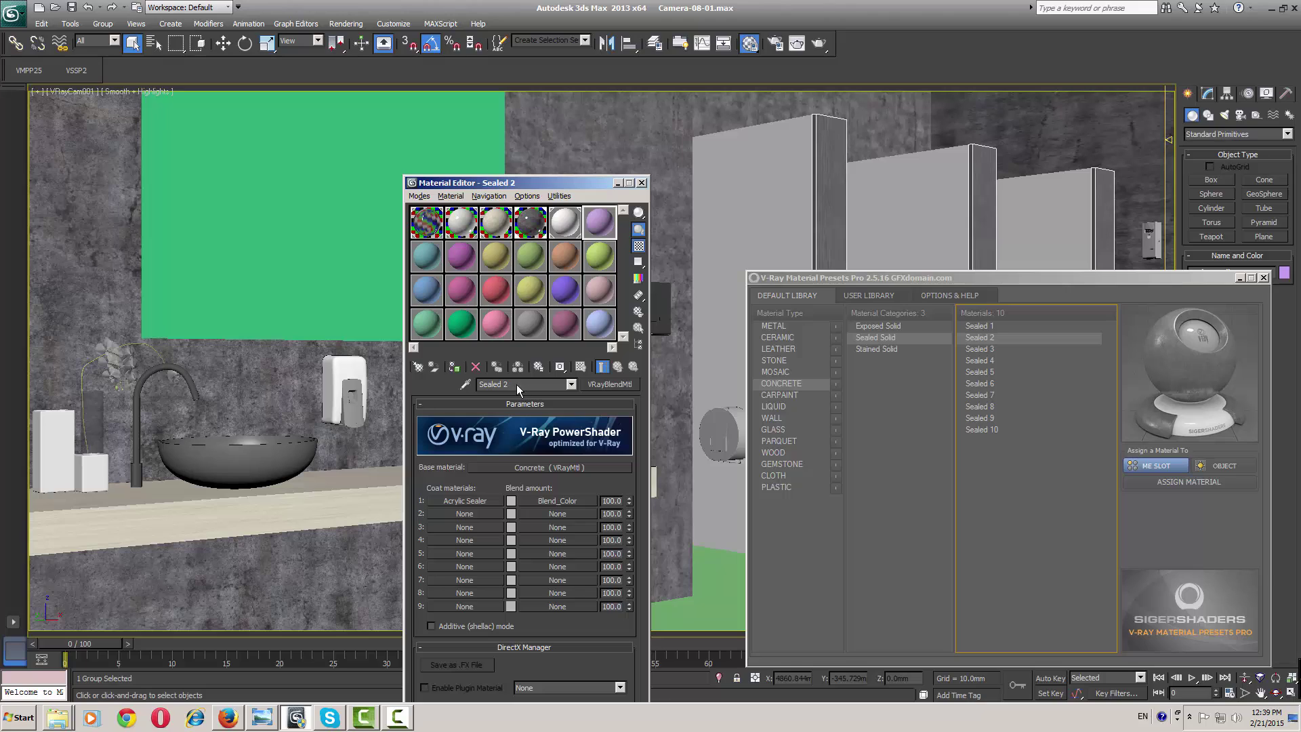
left_click_drag(515, 385, 477, 385)
type("Floor")
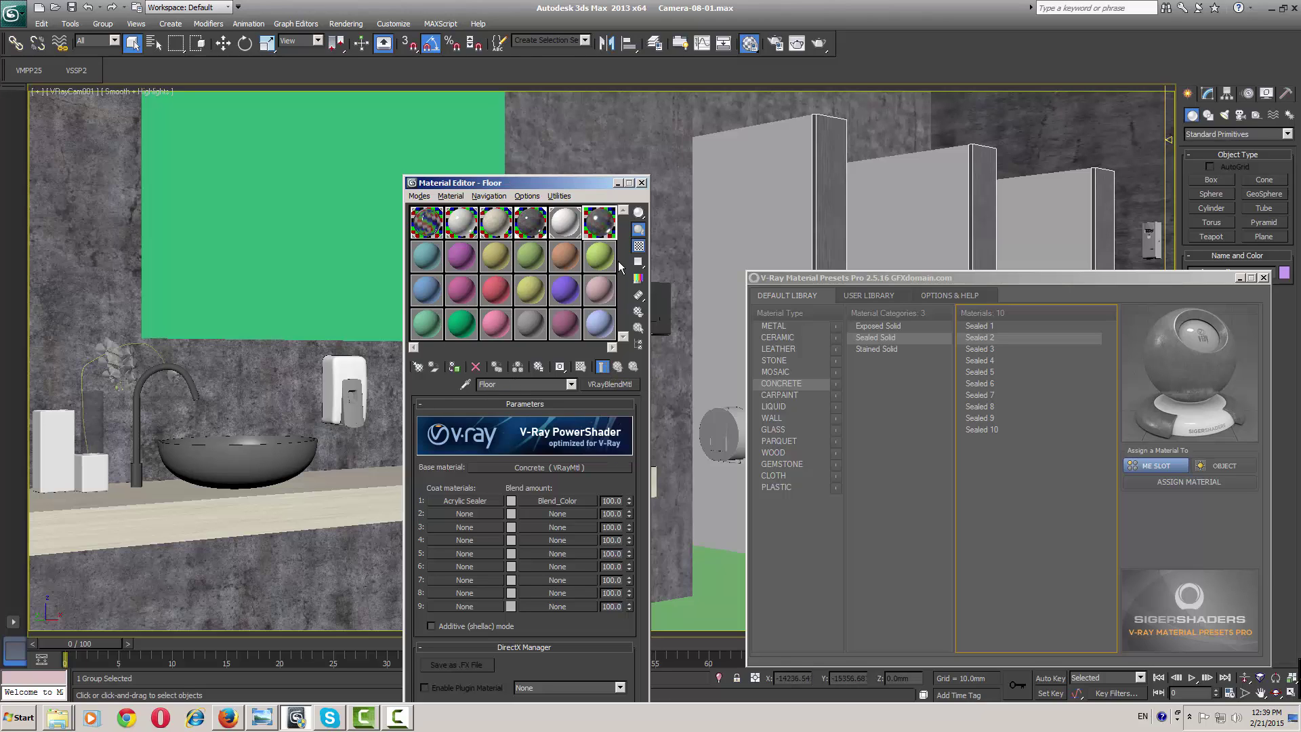
left_click_drag(600, 225, 724, 584)
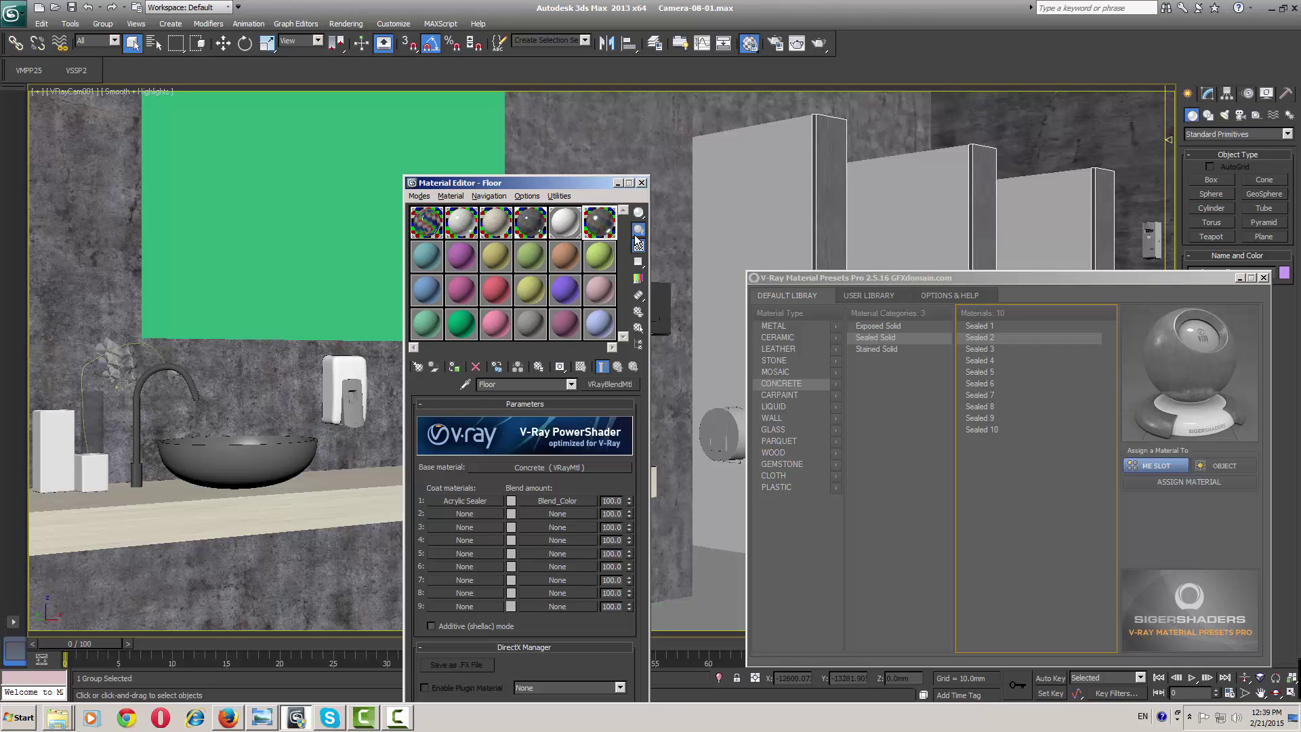
left_click_drag(566, 186, 657, 128)
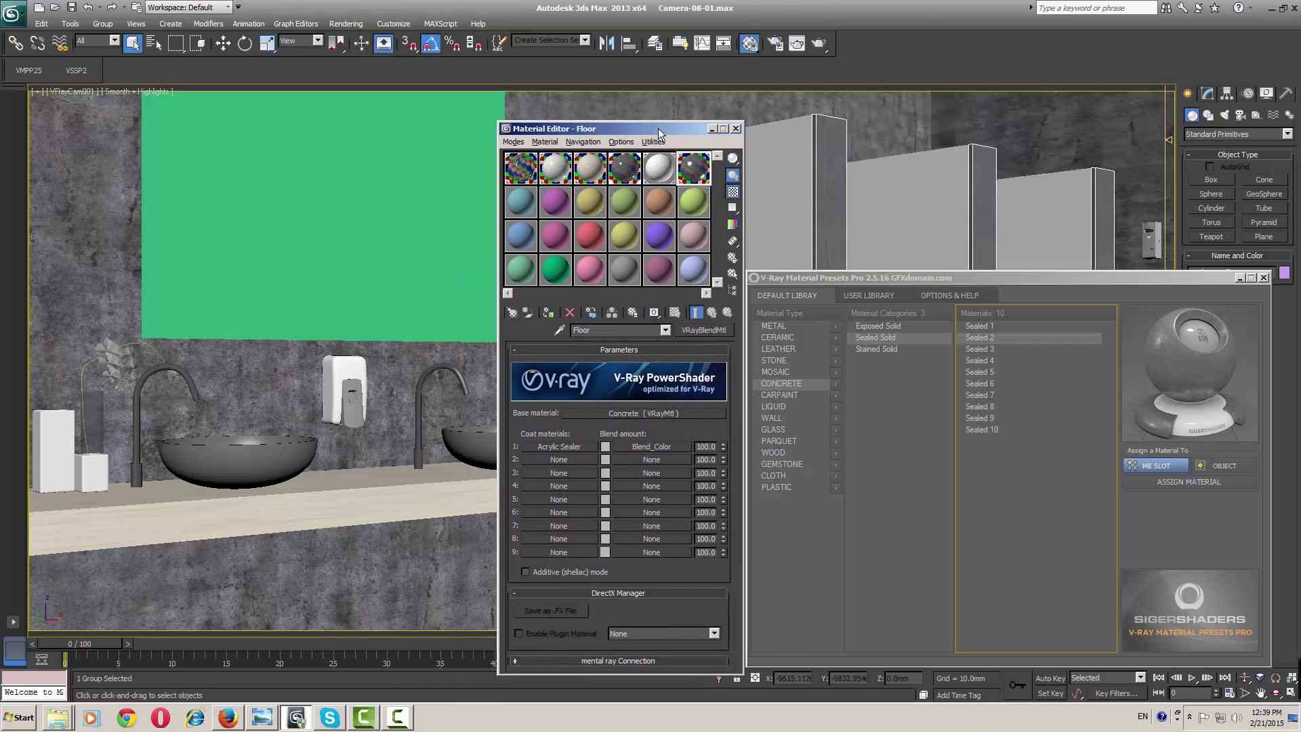
In an unused slot, set the reflection colour to white and name the material Mirror
left_click(523, 198)
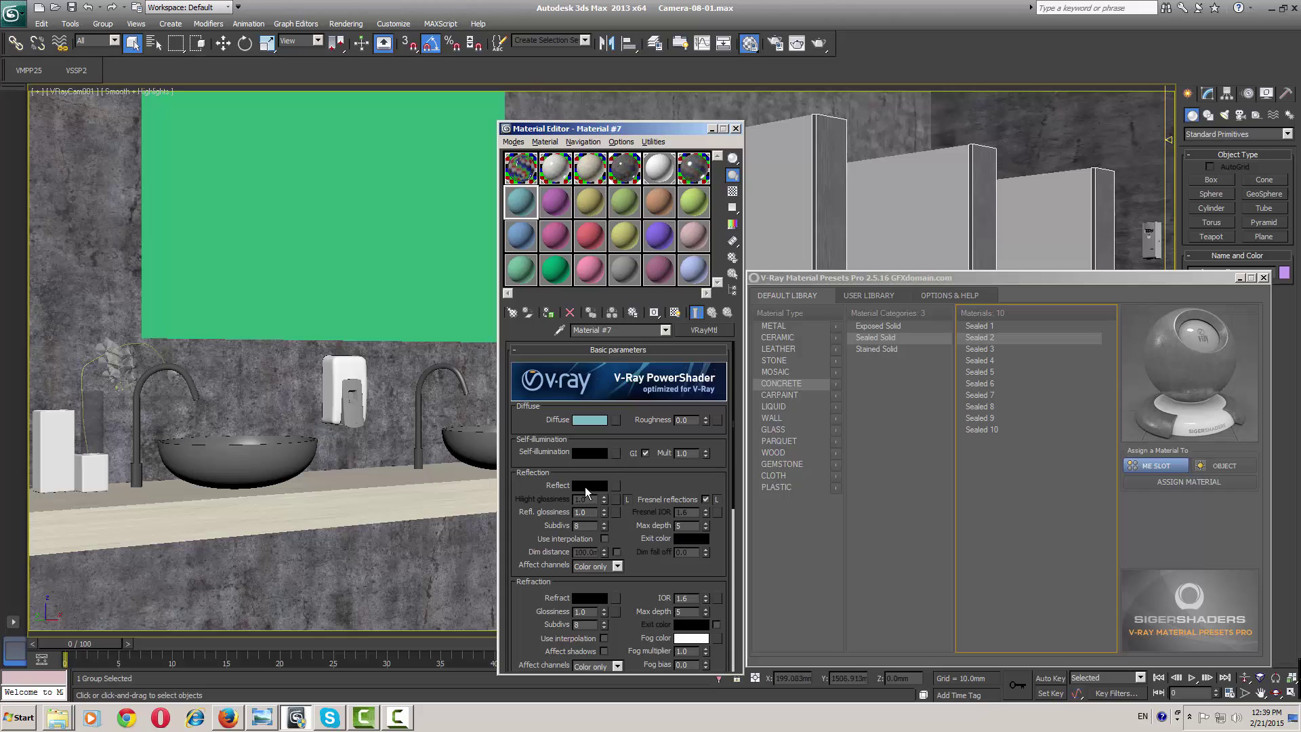
left_click(585, 487)
left_click_drag(393, 172, 394, 190)
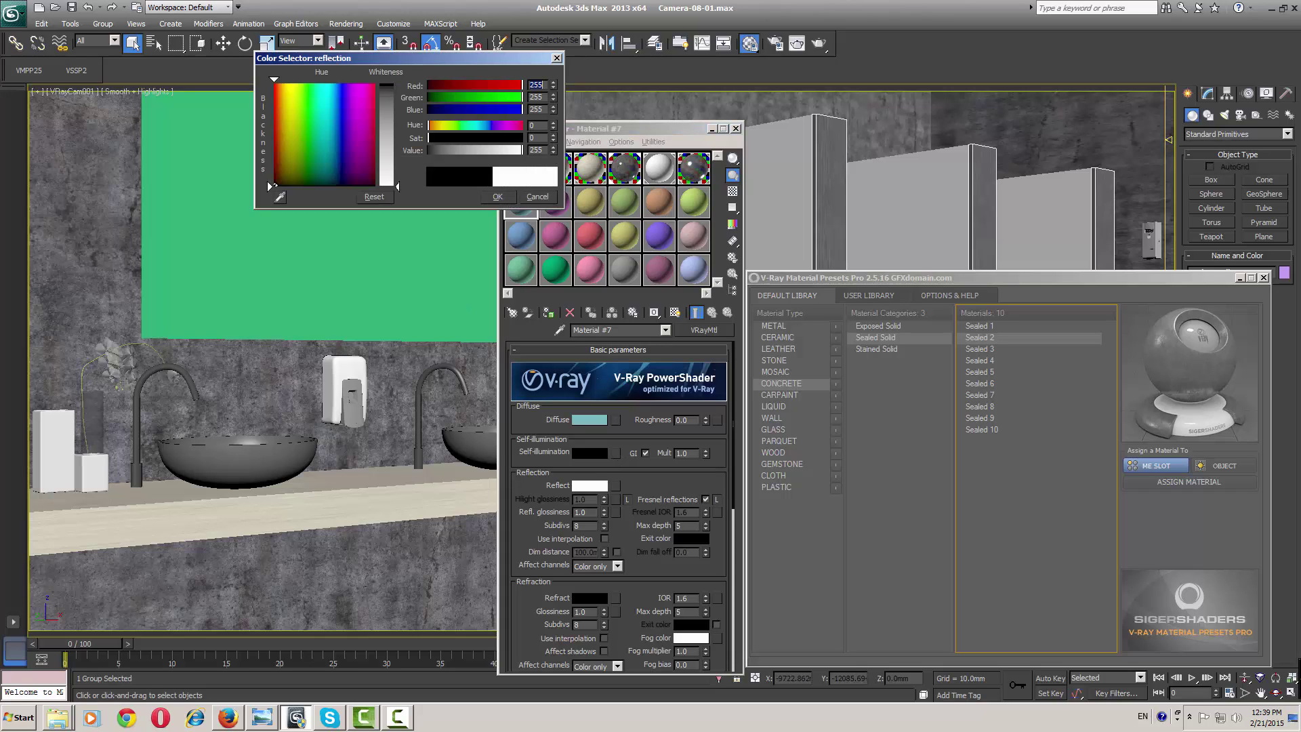
left_click(498, 197)
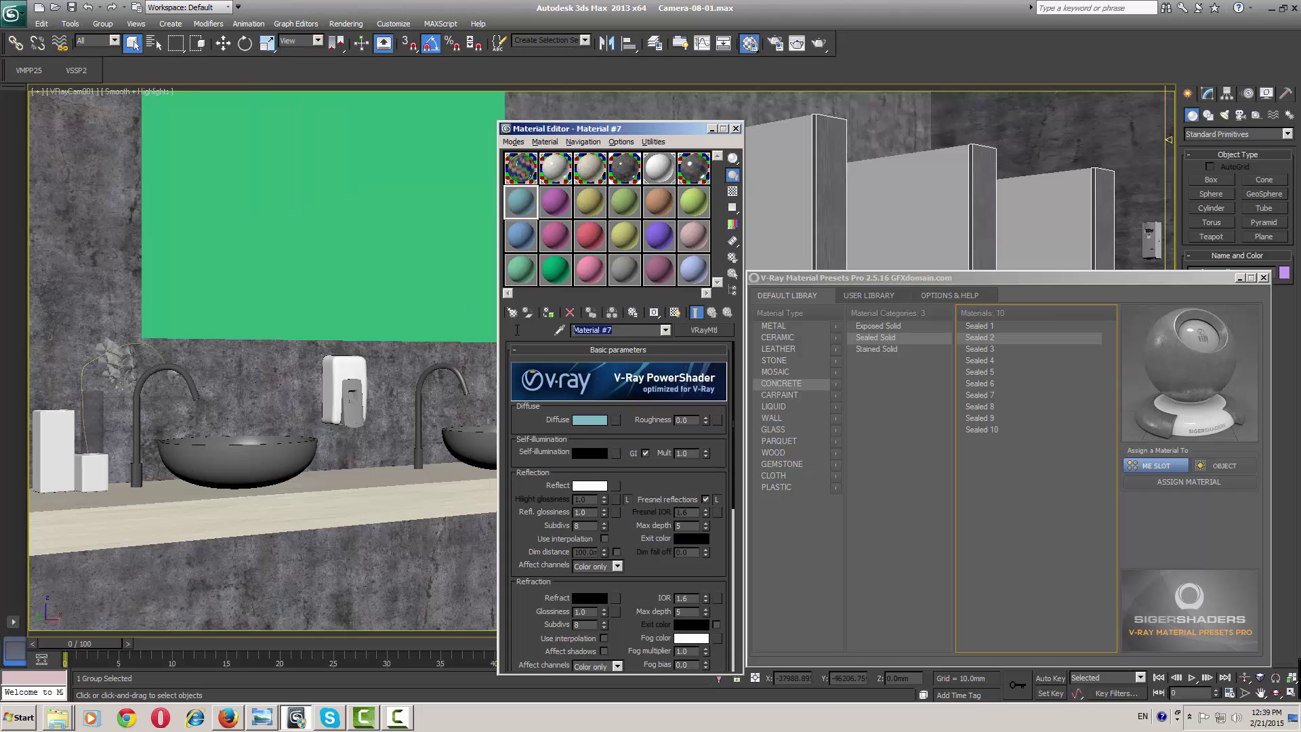
type("Mirror")
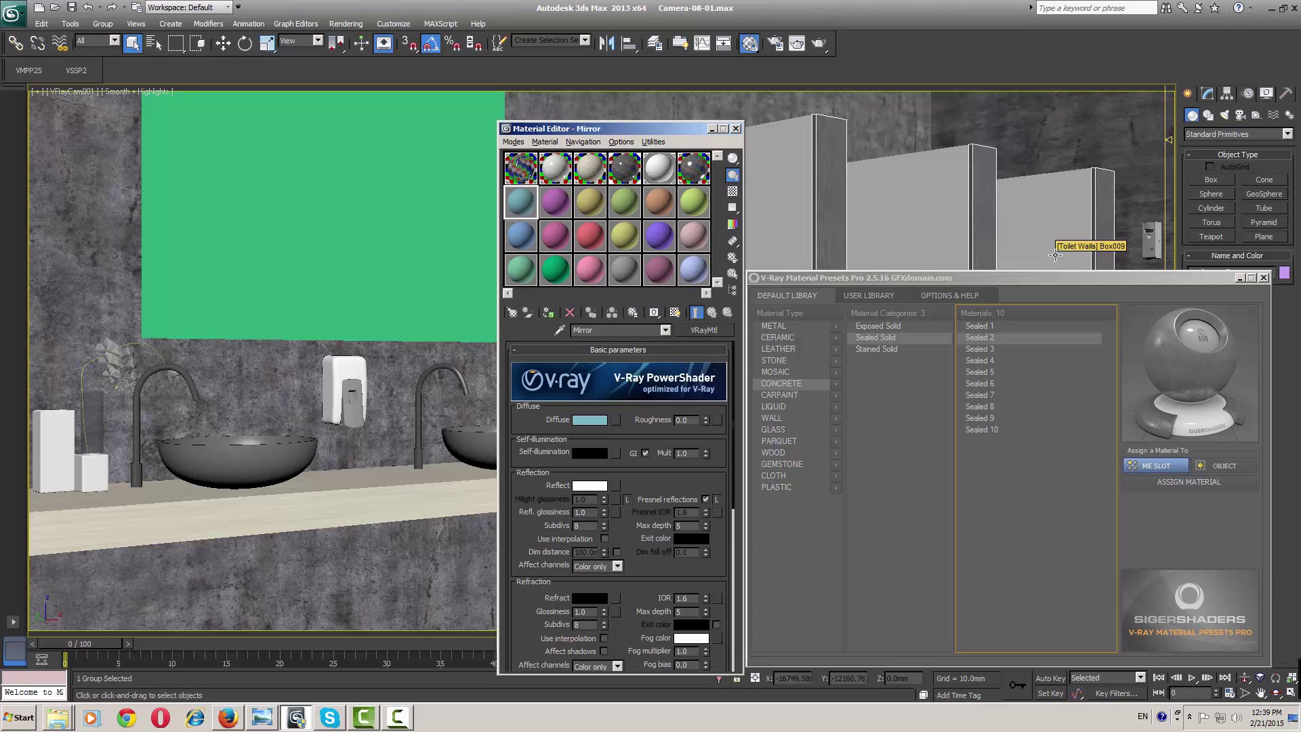
Make the Mirror diffuse black, apply it to the green plane, and disable Fresnel reflections
left_click(597, 420)
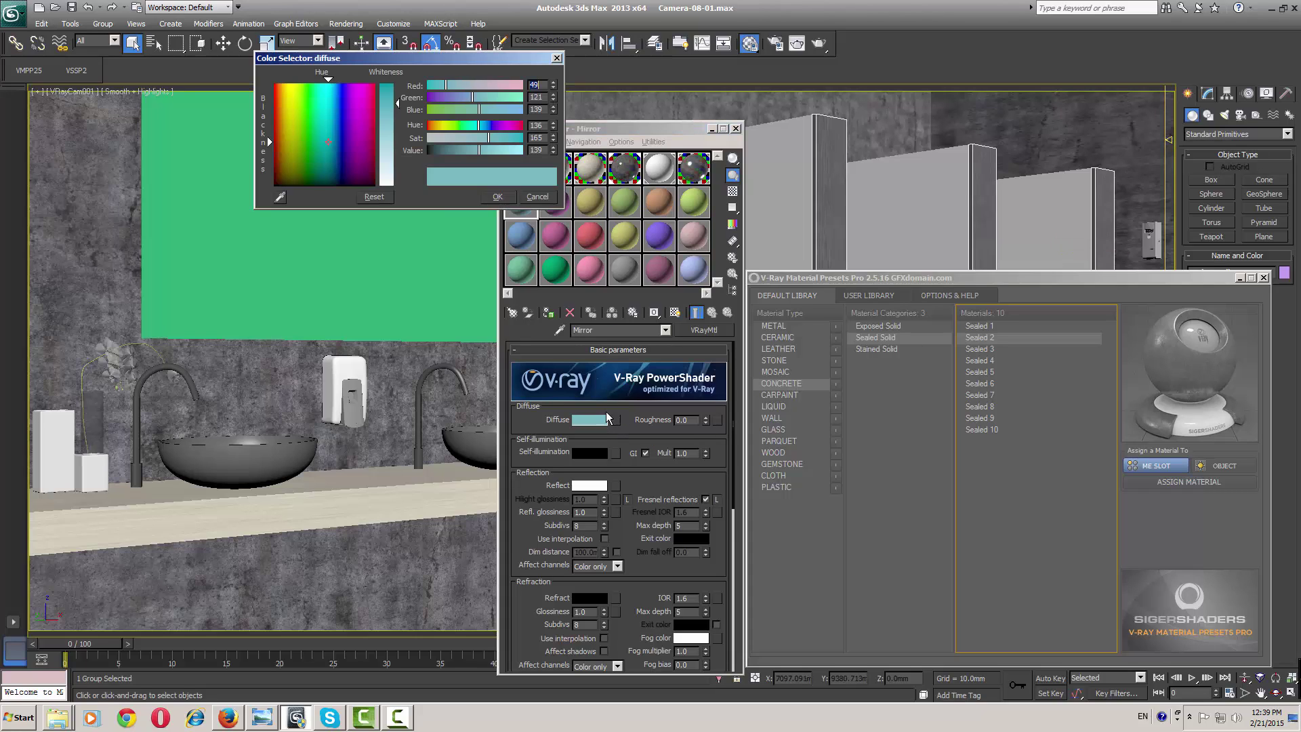
left_click_drag(303, 166, 271, 189)
left_click_drag(398, 103, 398, 79)
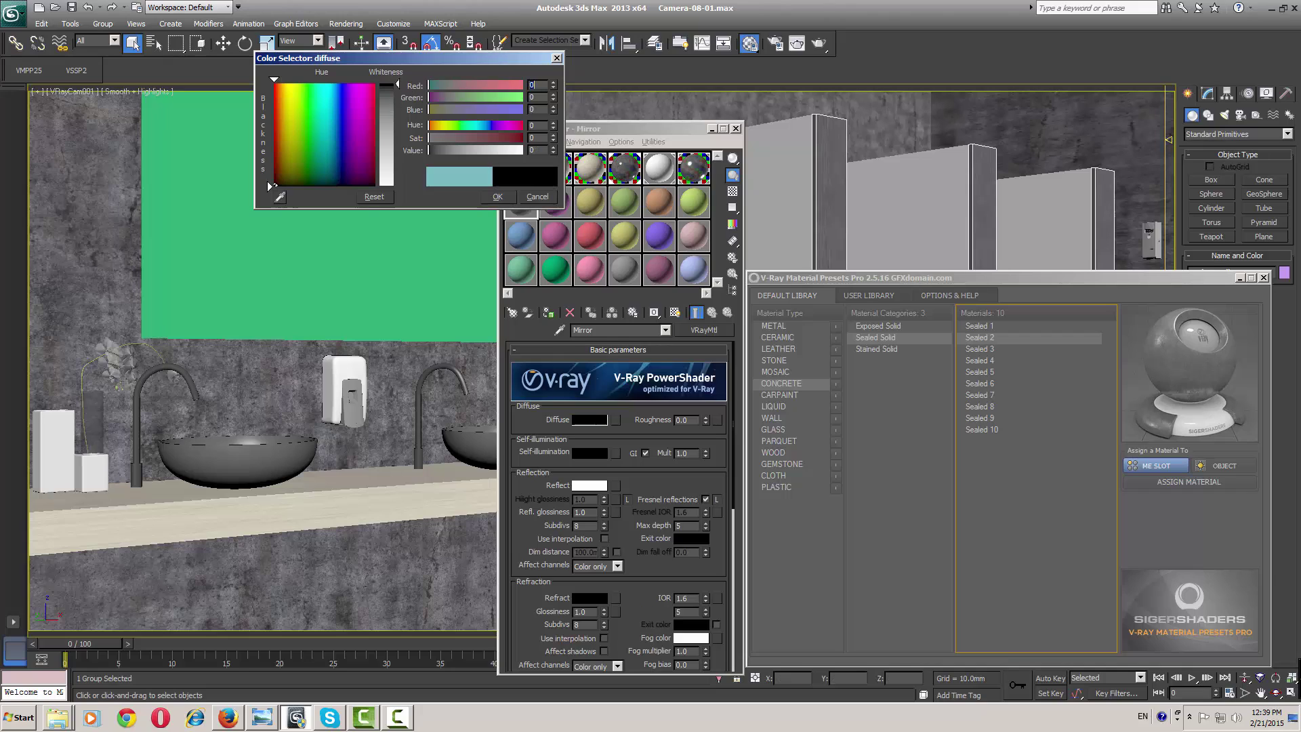
left_click(498, 196)
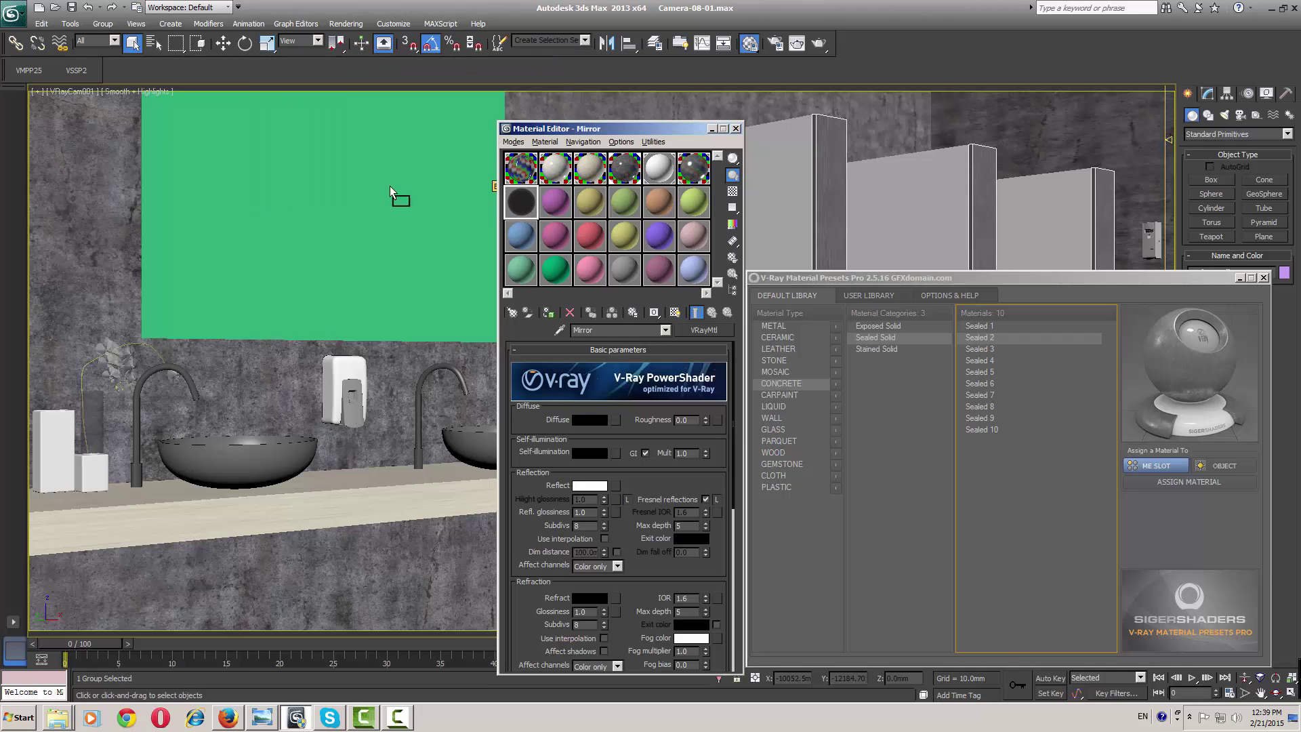
left_click_drag(372, 182, 371, 182)
left_click(731, 192)
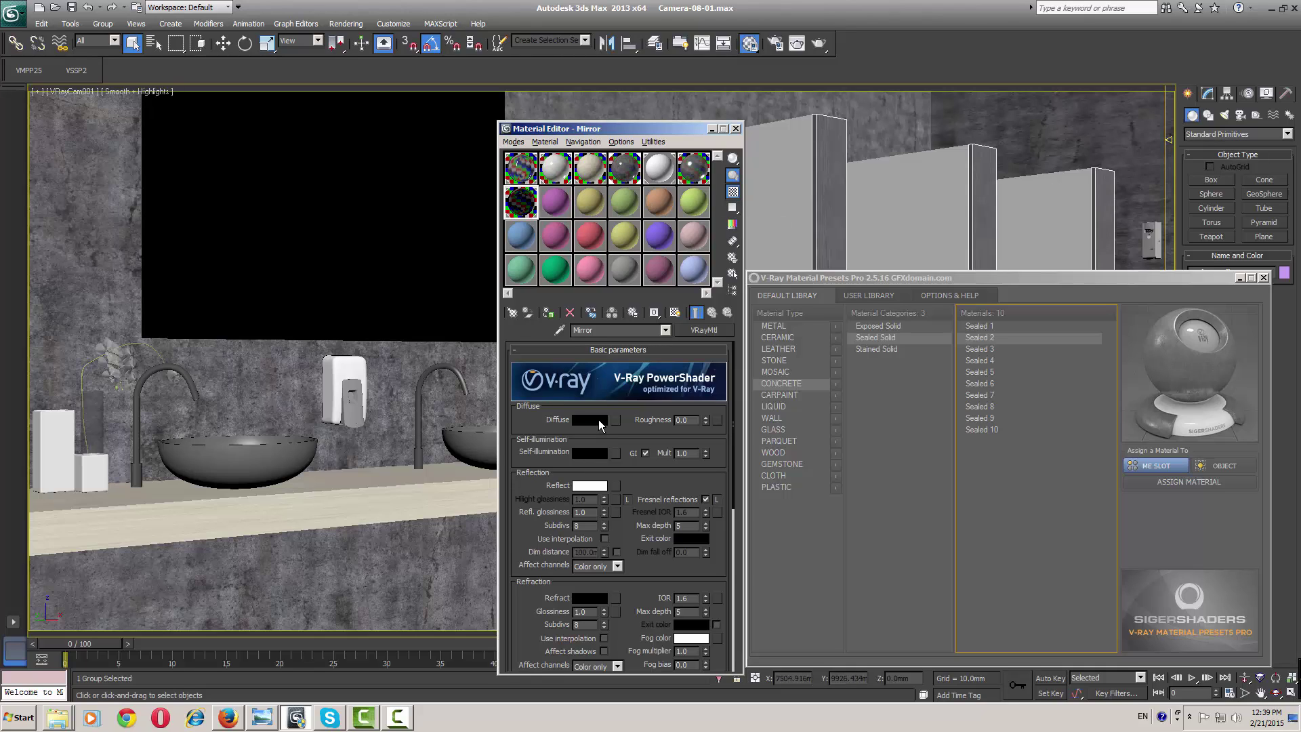
left_click(706, 500)
Load the PVC Opaque White plastic preset into the purple material slot
left_click(563, 198)
left_click(779, 487)
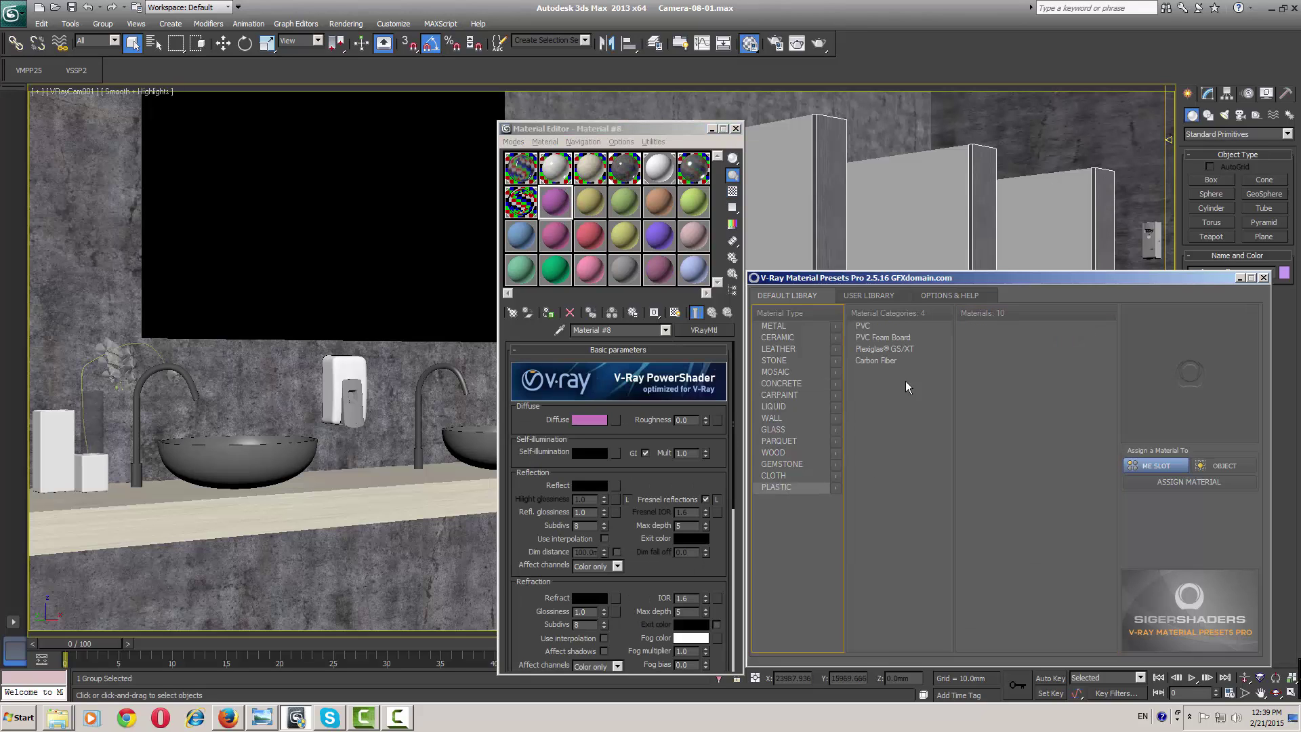
left_click(877, 328)
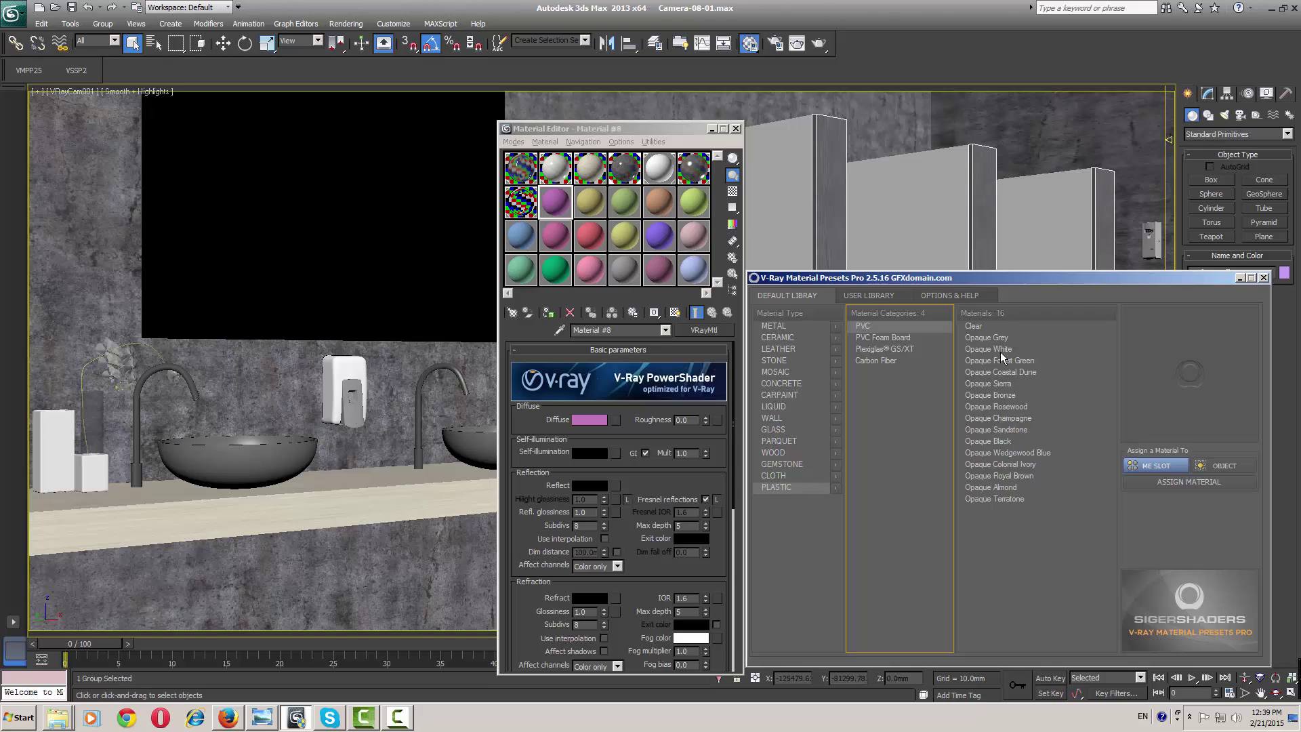
left_click(1003, 351)
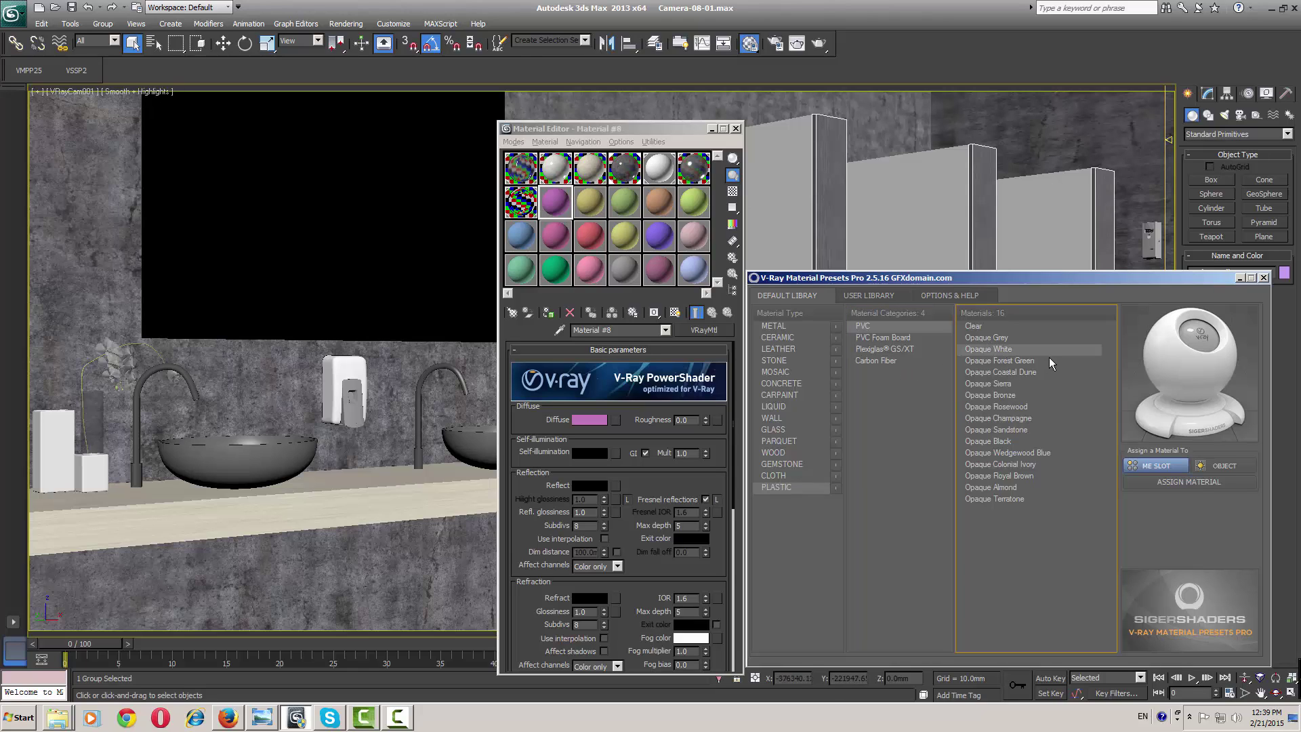
left_click(1188, 482)
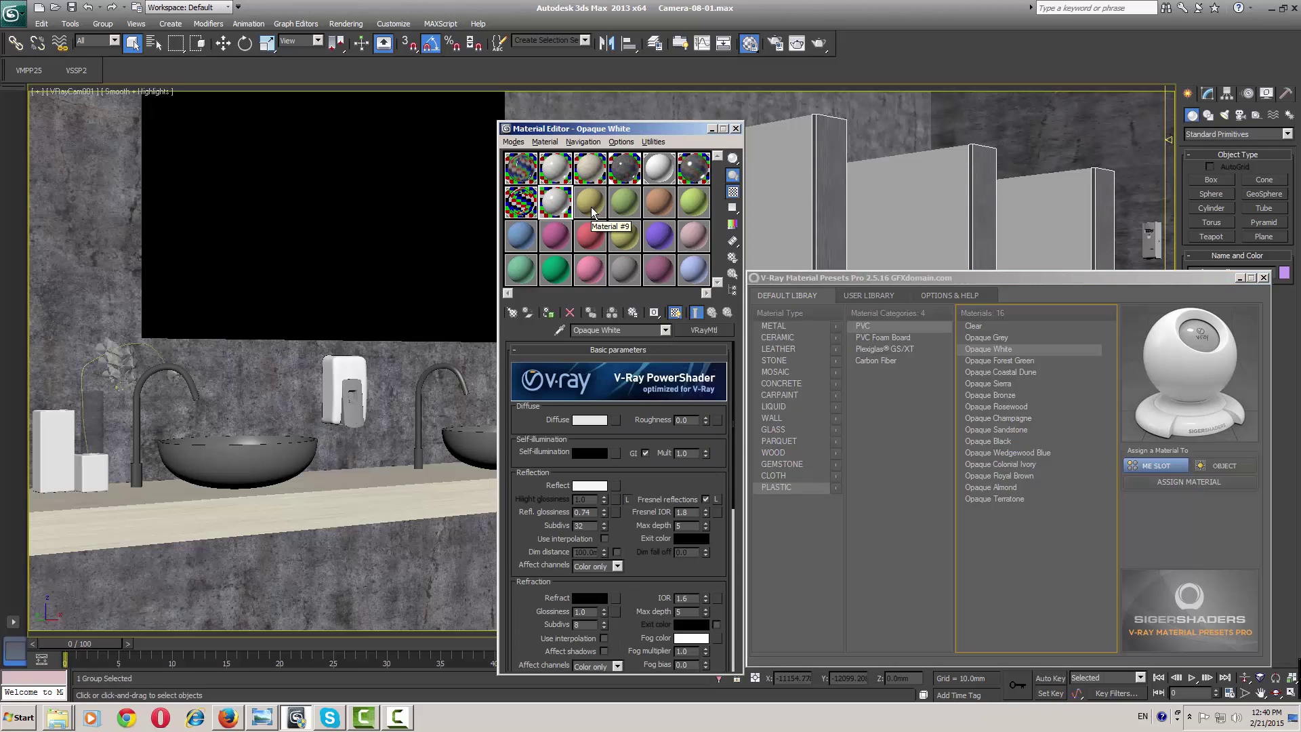
After browsing other plastics, load PVC Opaque Grey into Material #9 and close the library
left_click(870, 338)
left_click(987, 339)
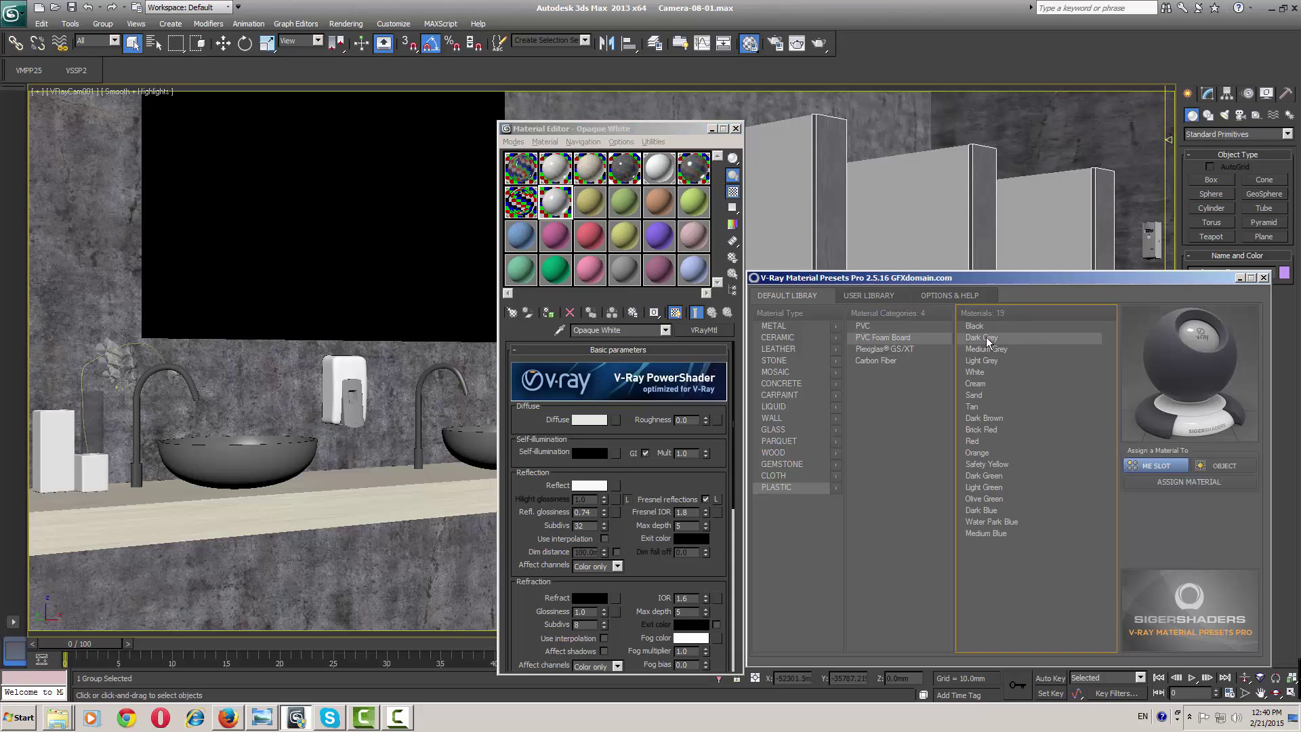
key("Up")
key("Down")
key("Down")
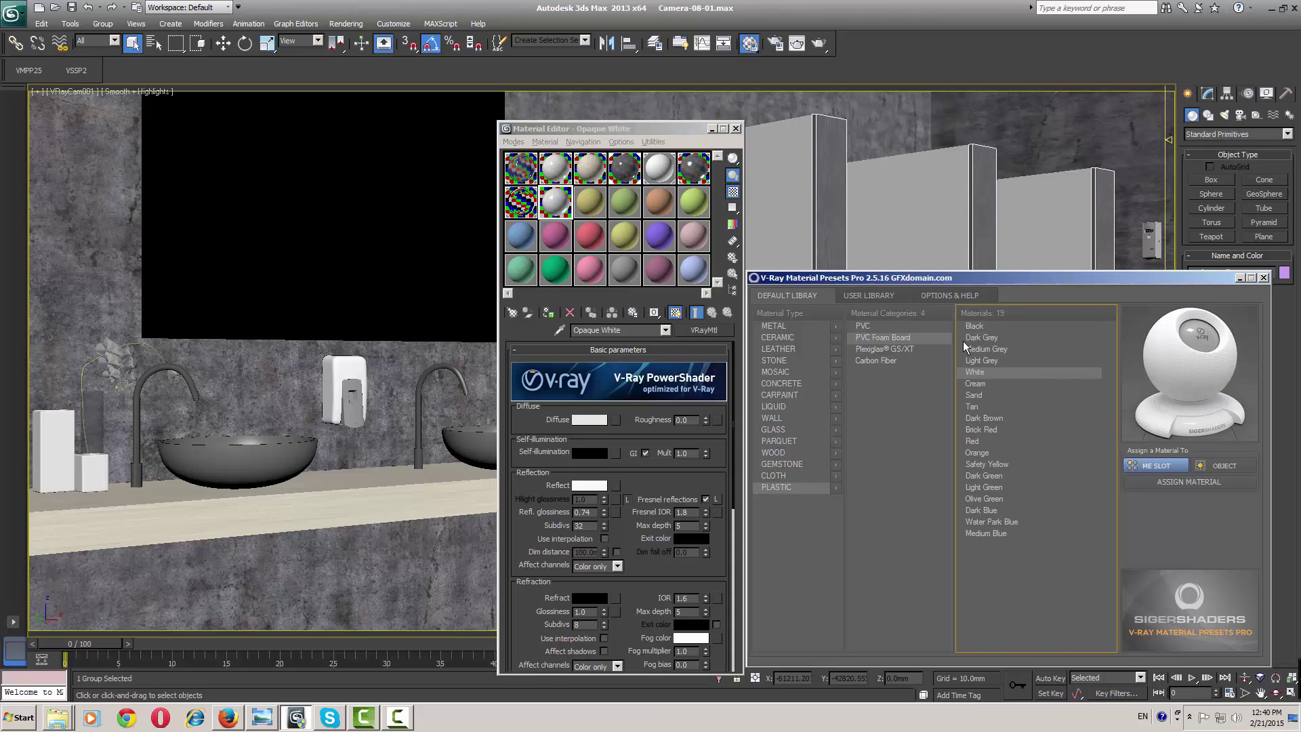
left_click(892, 348)
left_click(883, 359)
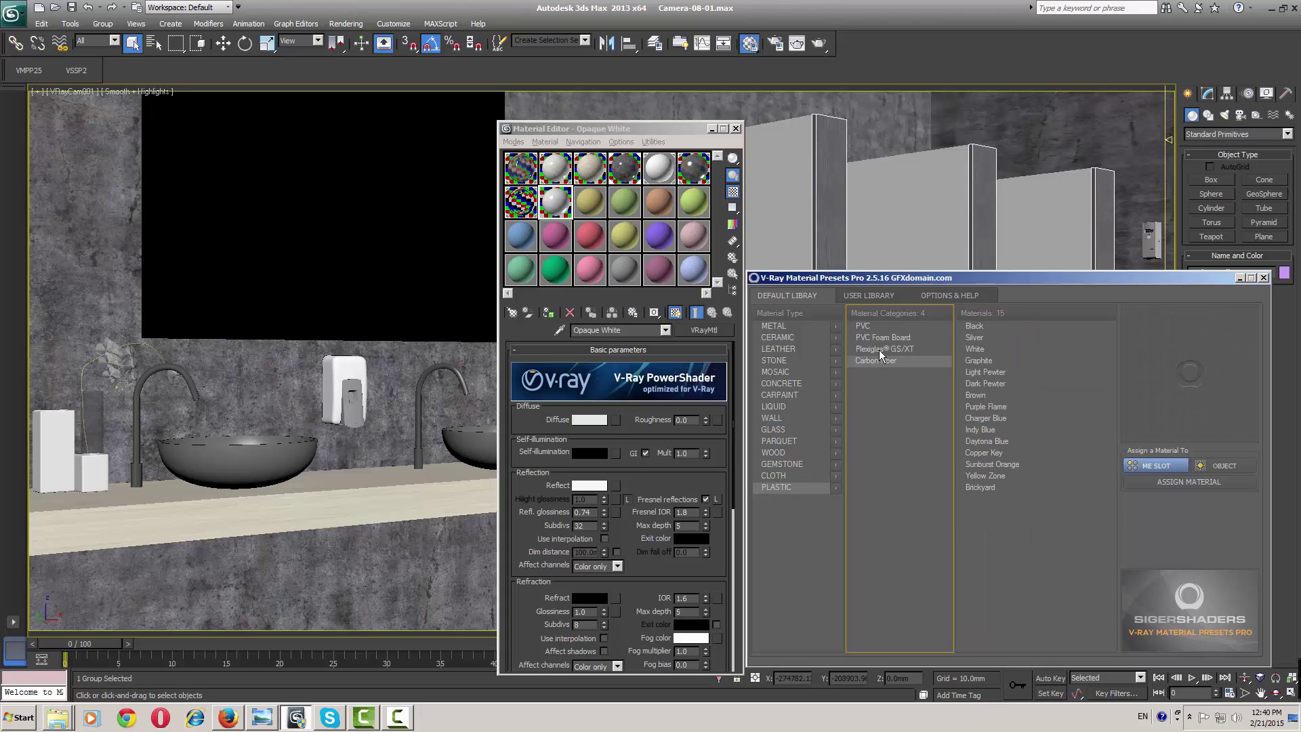
left_click(978, 360)
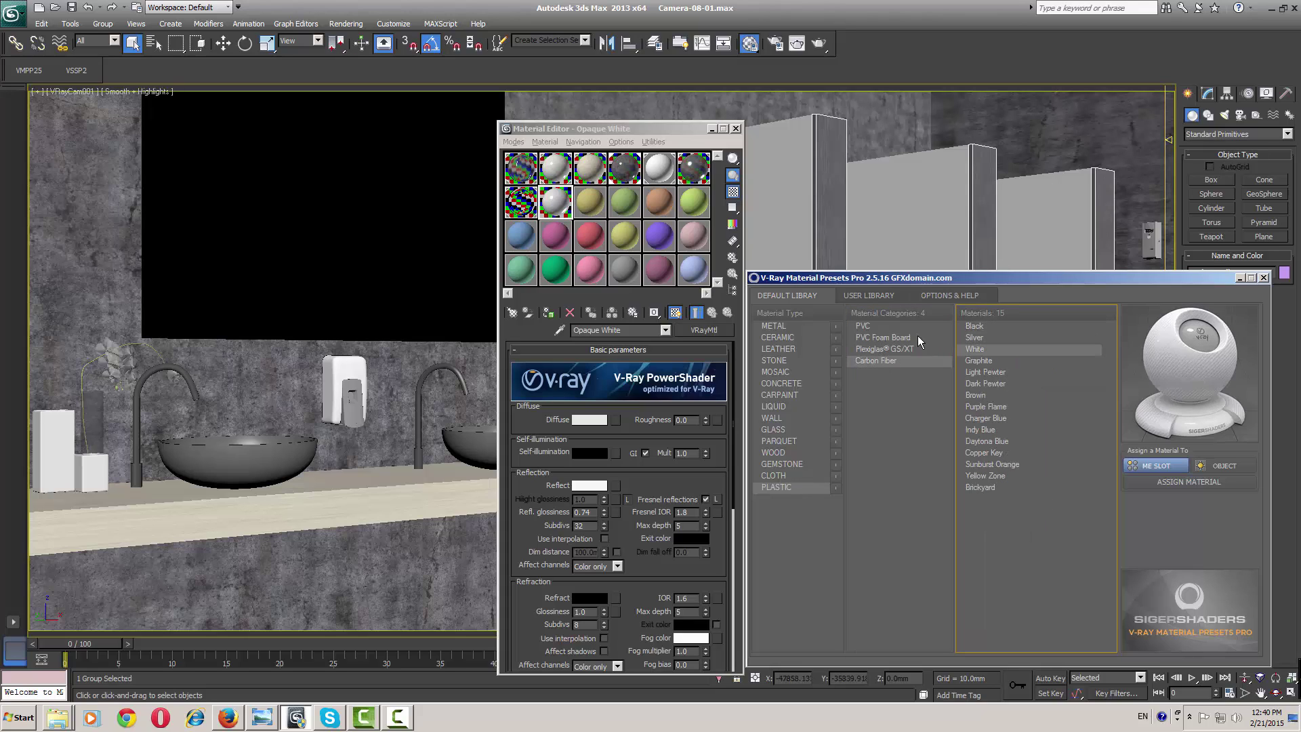
left_click(877, 326)
left_click(988, 337)
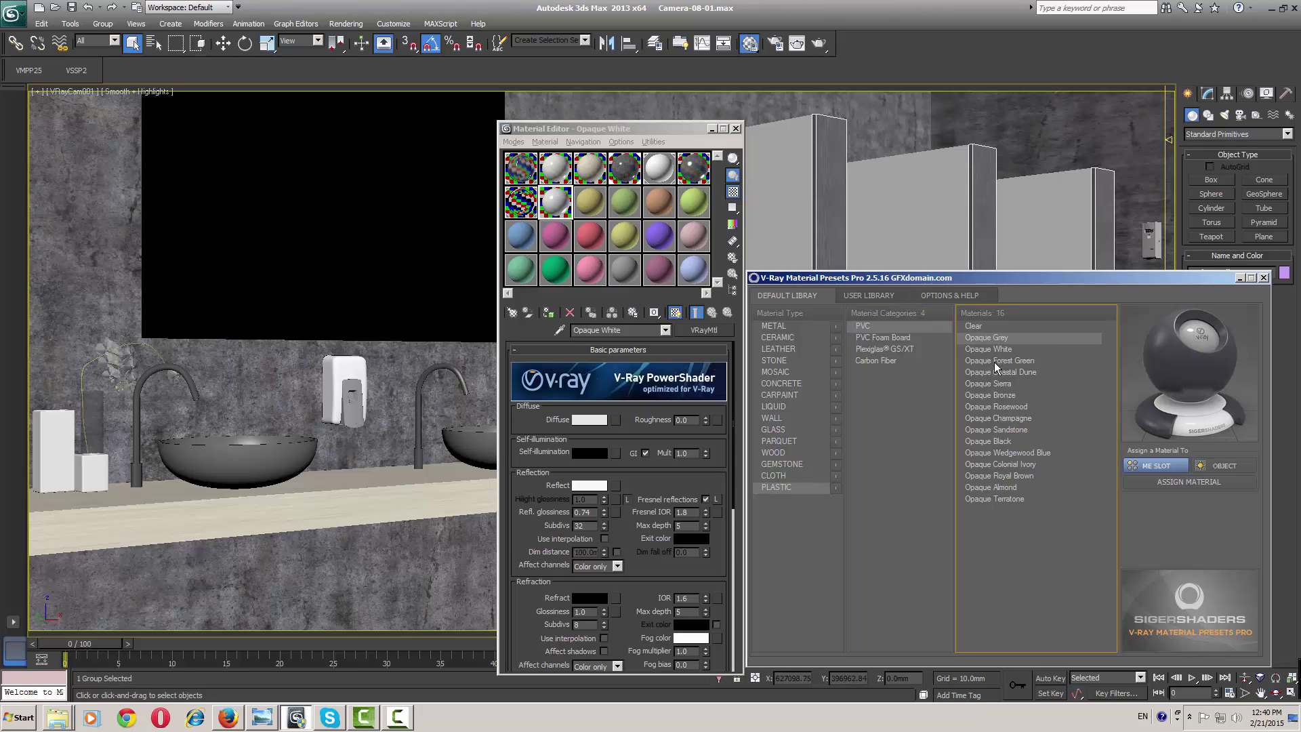
left_click(600, 210)
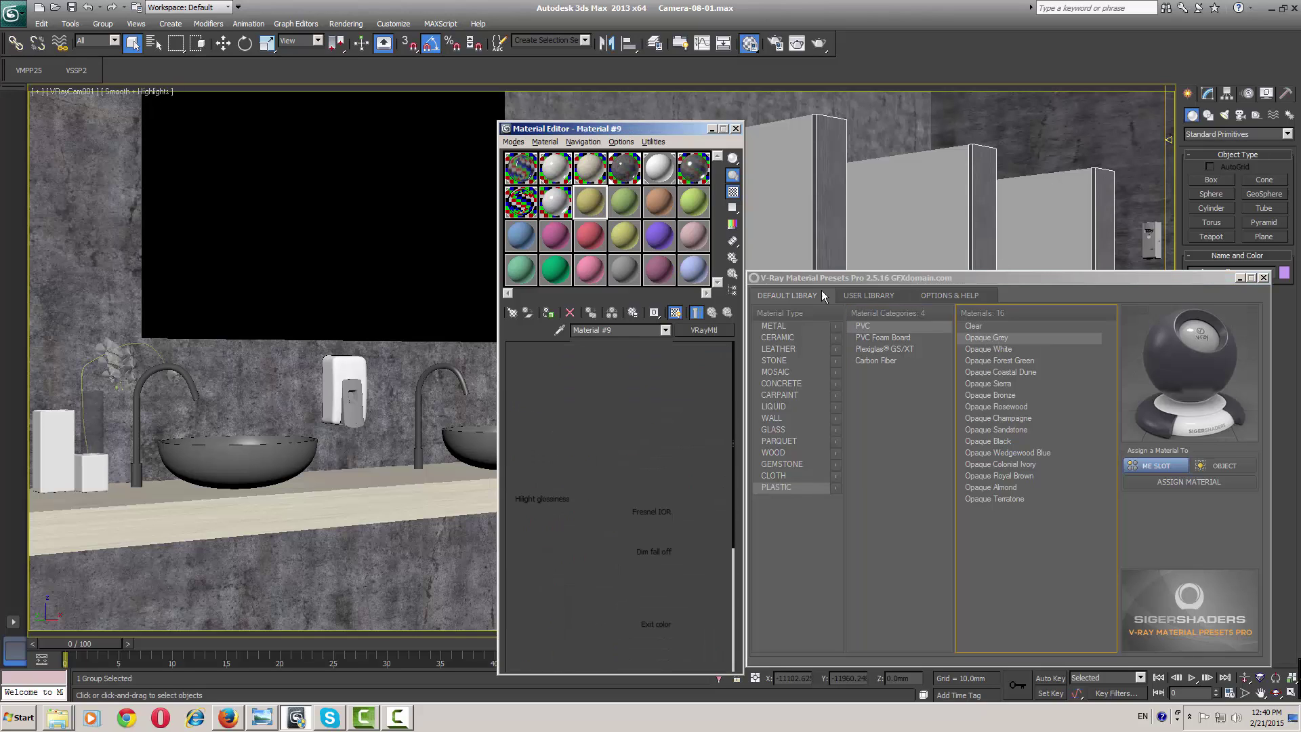
left_click(1174, 481)
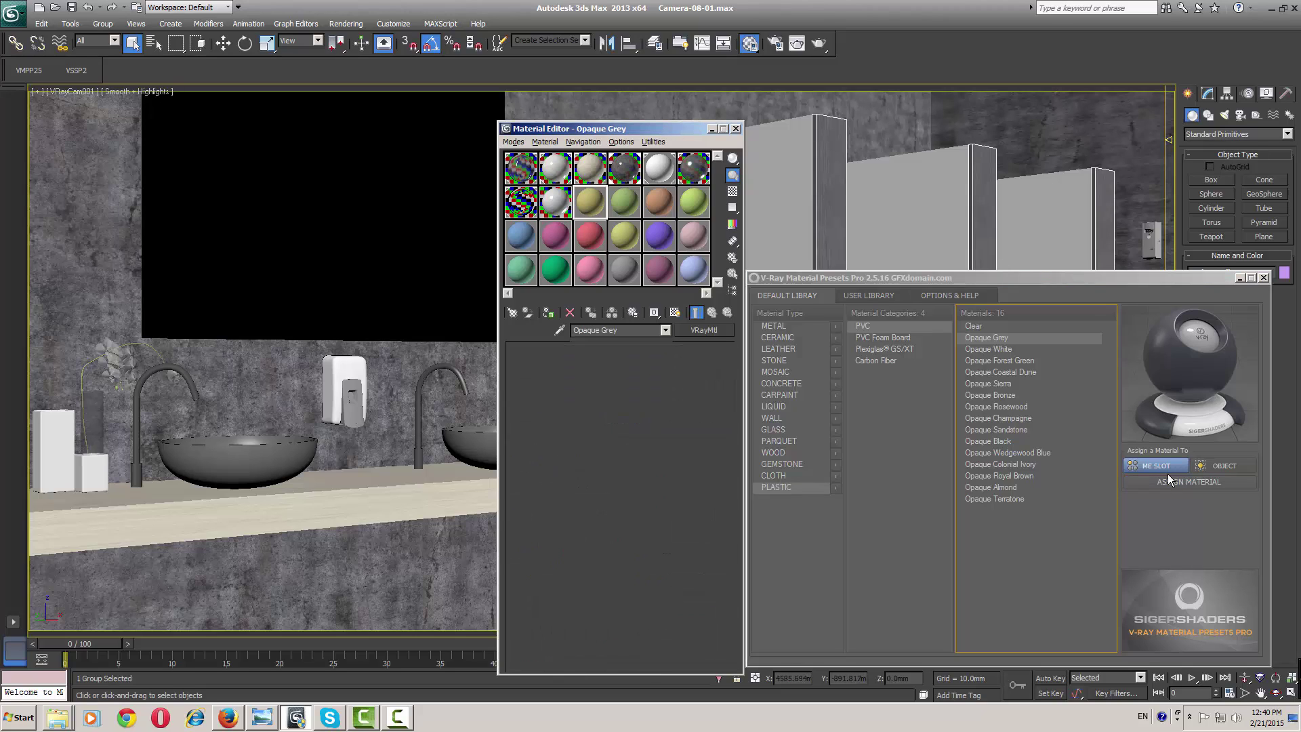
left_click(1263, 278)
Apply the dark concrete material to the side wall and the orange stall walls
key("p")
scroll(1013, 246, "down", 10)
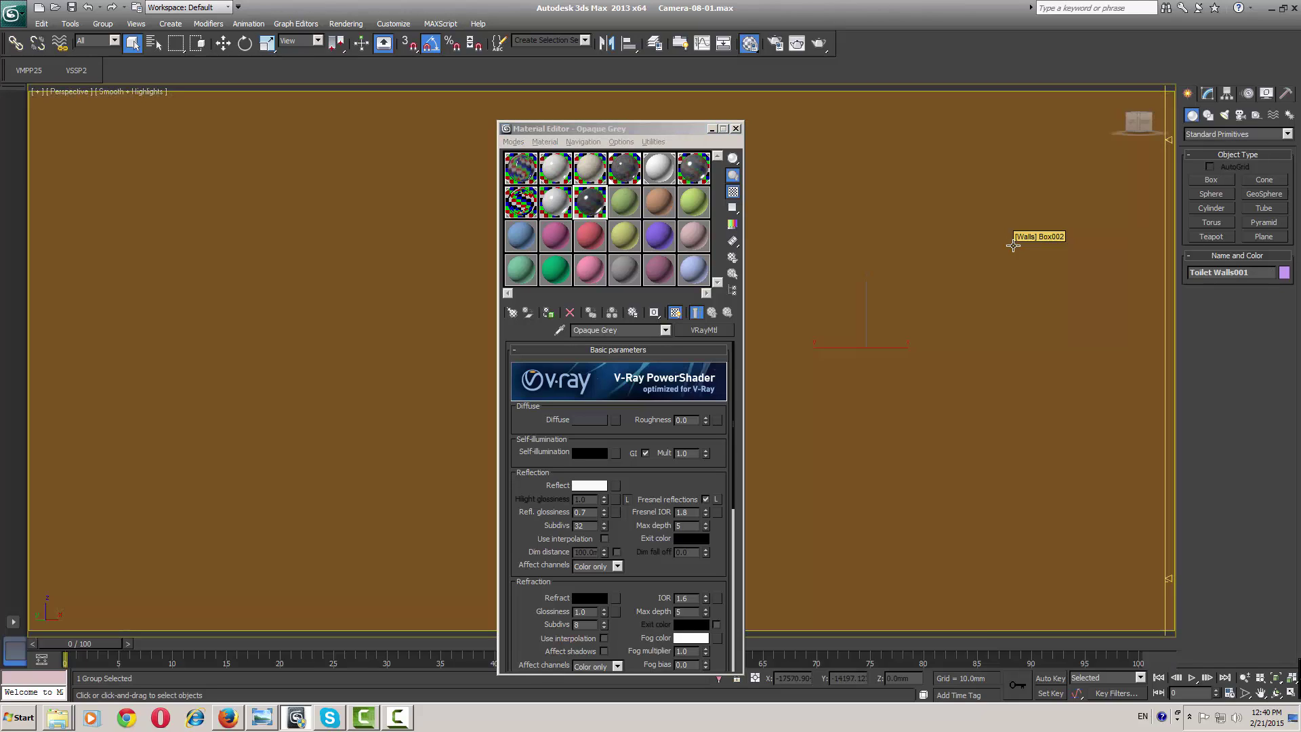
scroll(863, 254, "up", 2)
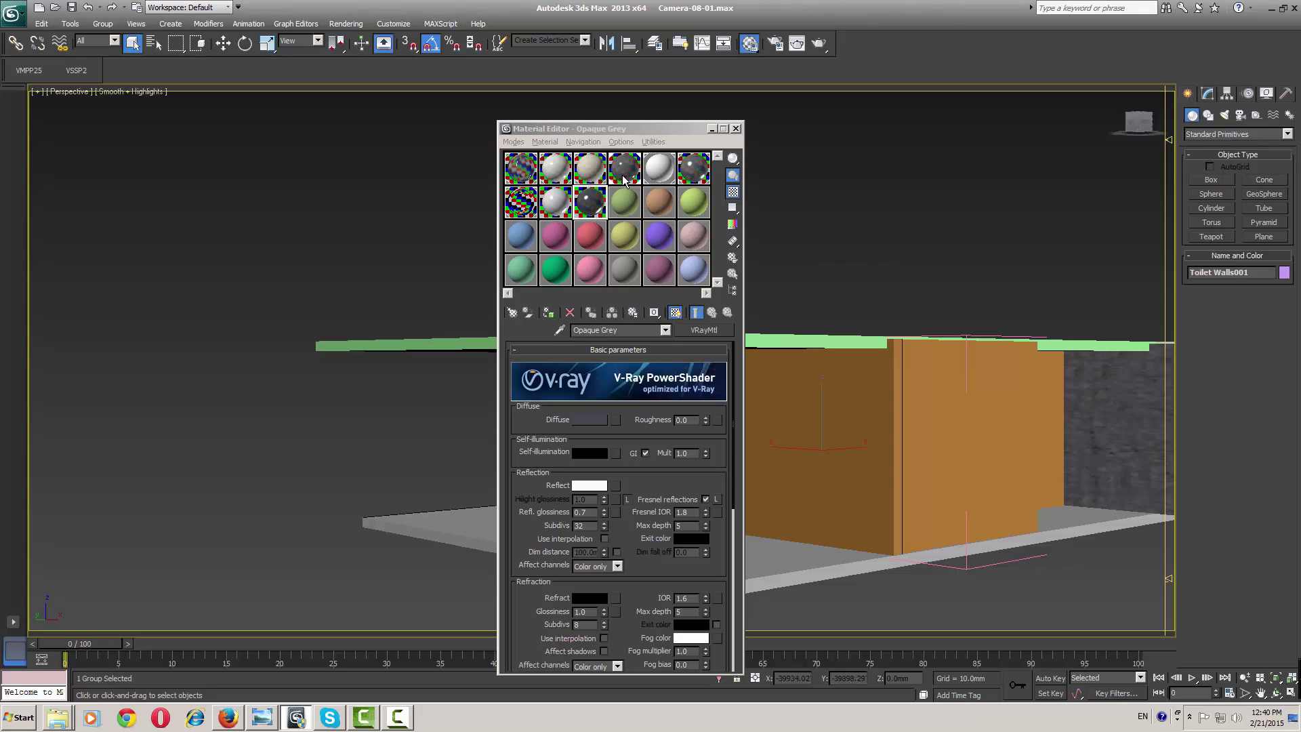
left_click_drag(624, 173, 845, 400)
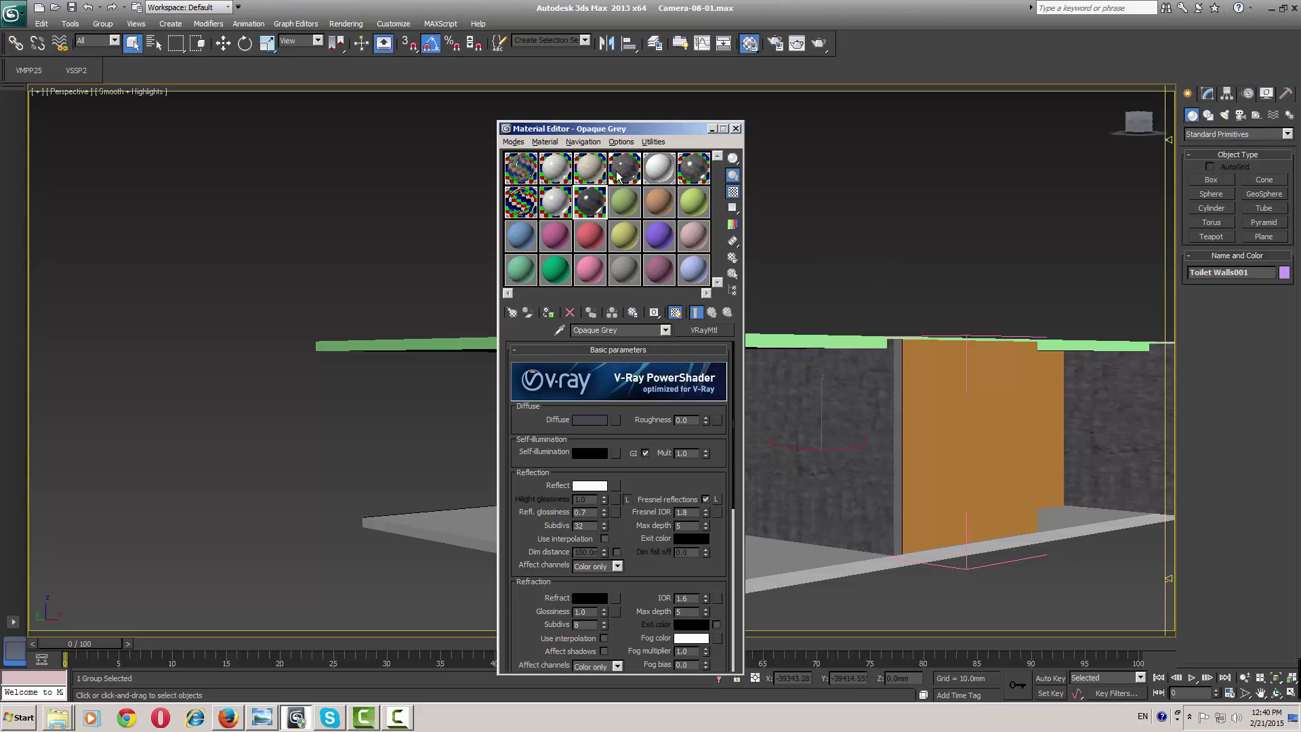
left_click_drag(624, 173, 917, 384)
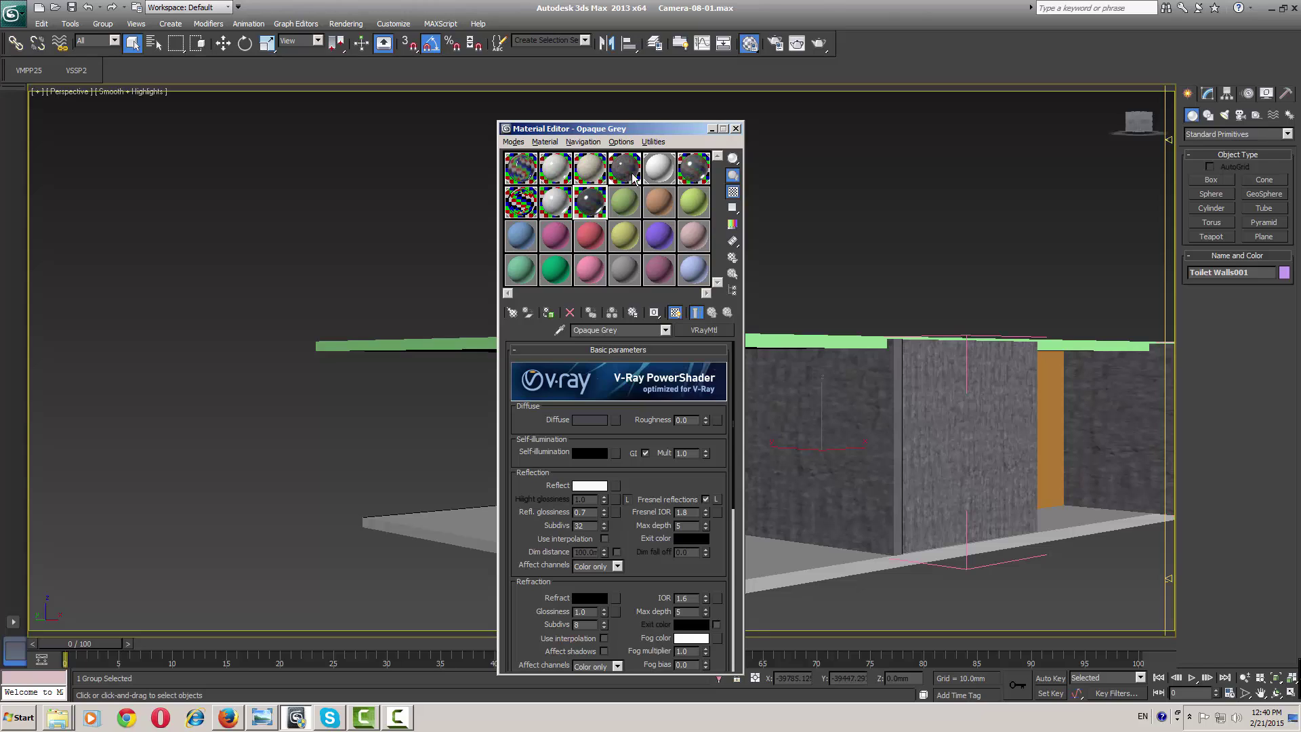
left_click_drag(994, 366, 1043, 441)
Make the green roof light grey and turn Box007's orange edge grey
middle_click_drag(1044, 441, 985, 454, "alt")
left_click_drag(688, 179, 884, 353)
middle_click_drag(854, 372, 1064, 370, "alt")
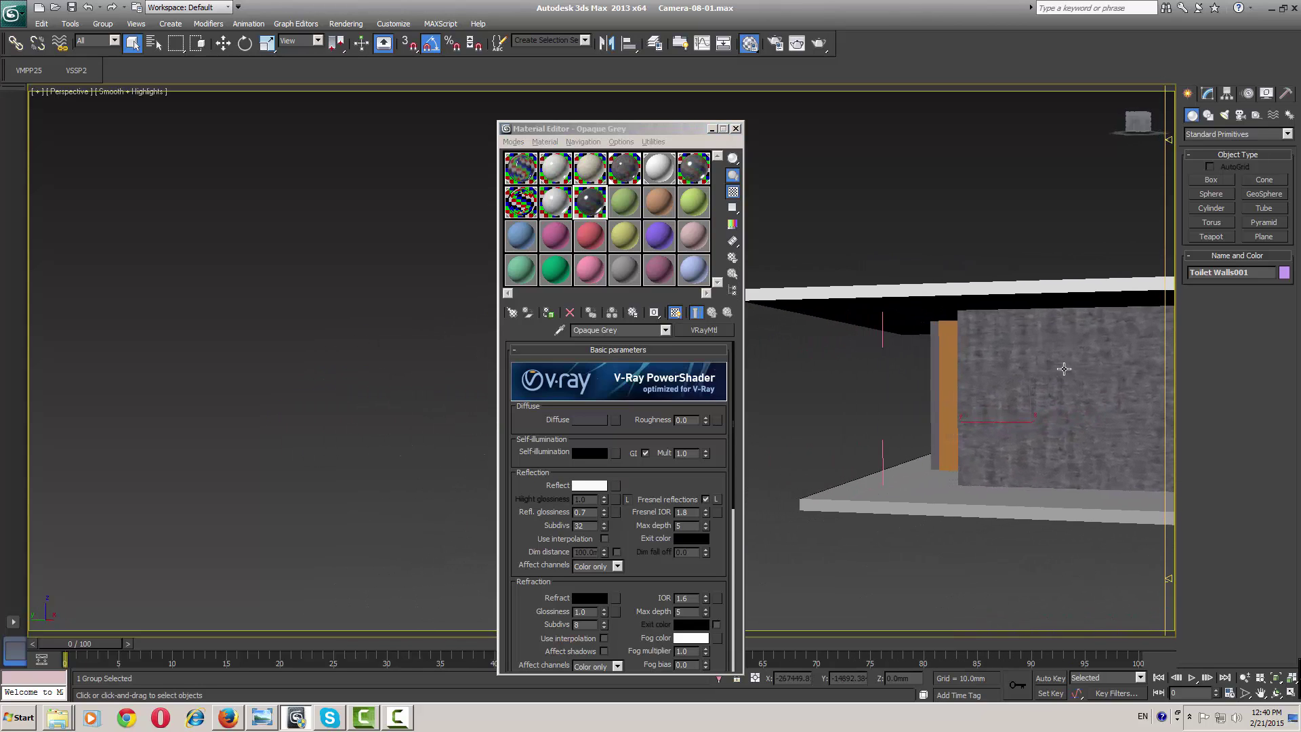
left_click(622, 174)
left_click_drag(620, 175, 953, 365)
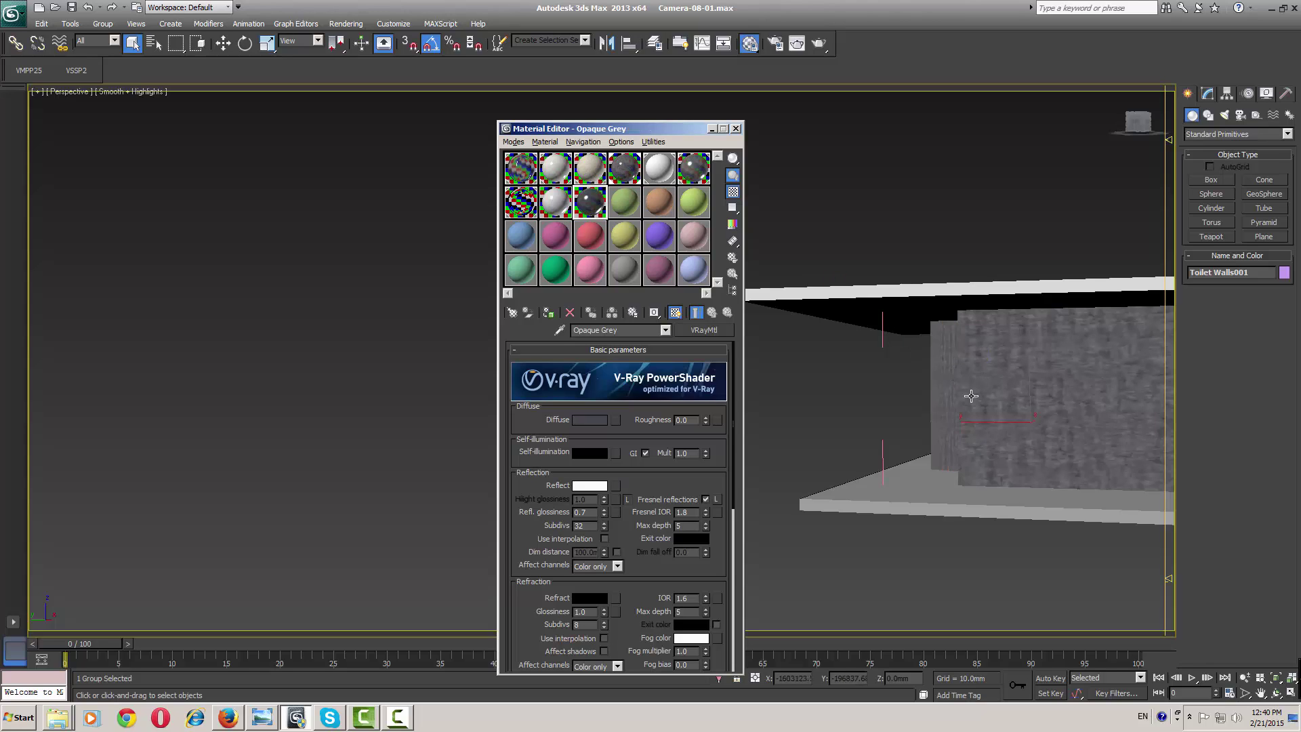
middle_click_drag(1057, 427, 371, 397)
Isolate the dispensers, hand dryer and toilet-paper holders so only those fixtures show
key("c")
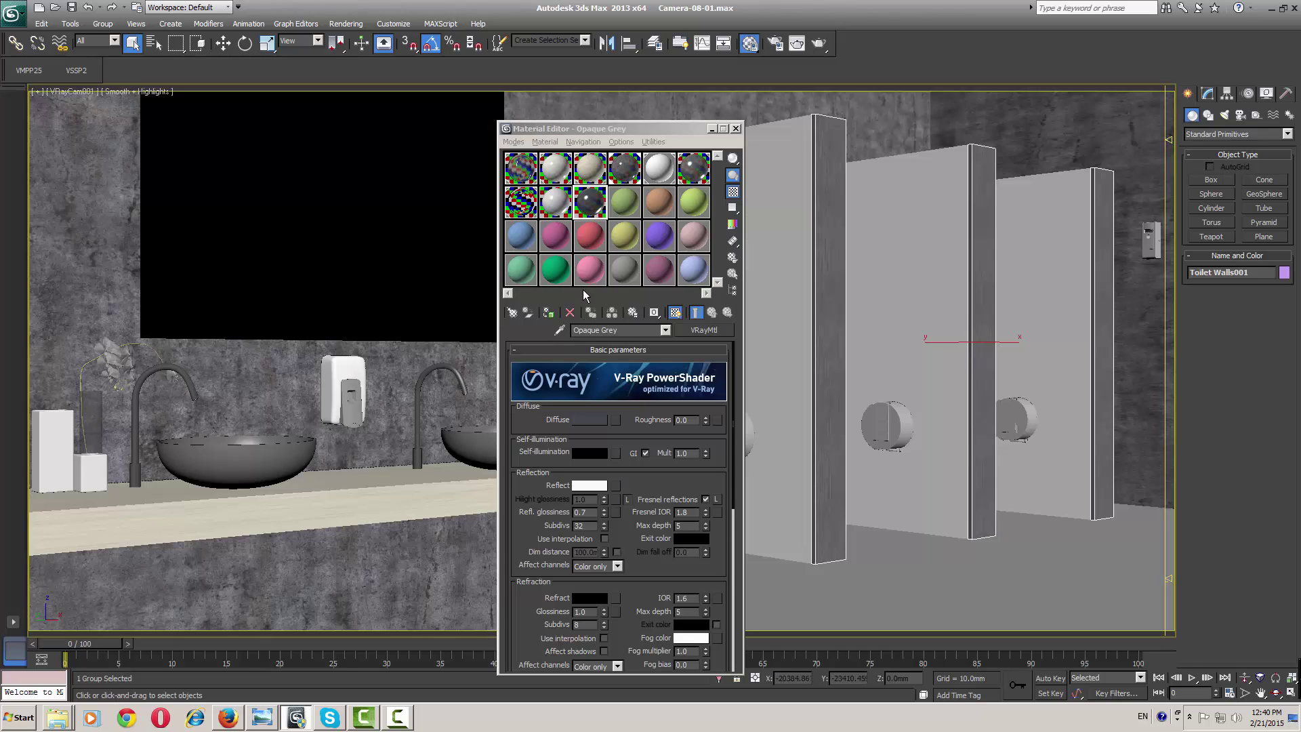
left_click(632, 130)
left_click_drag(633, 129, 1073, 172)
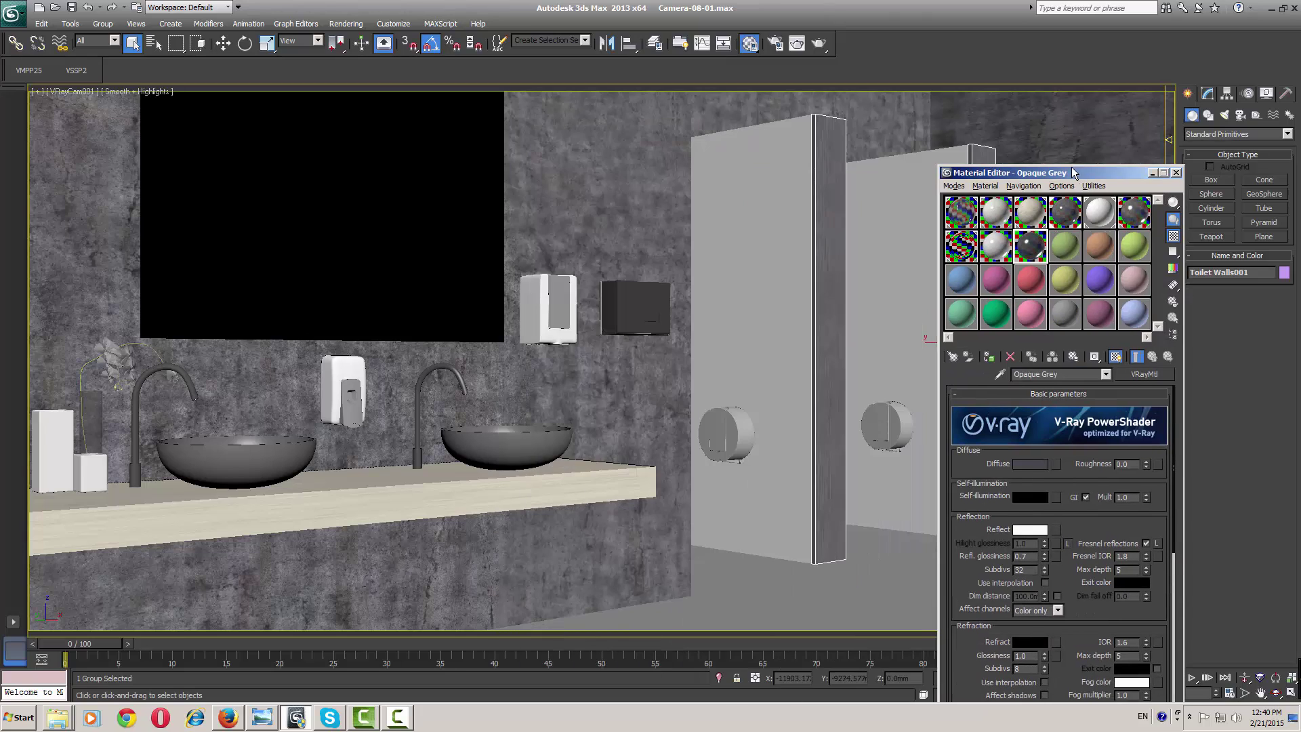
left_click(559, 321)
left_click(634, 321, "ctrl")
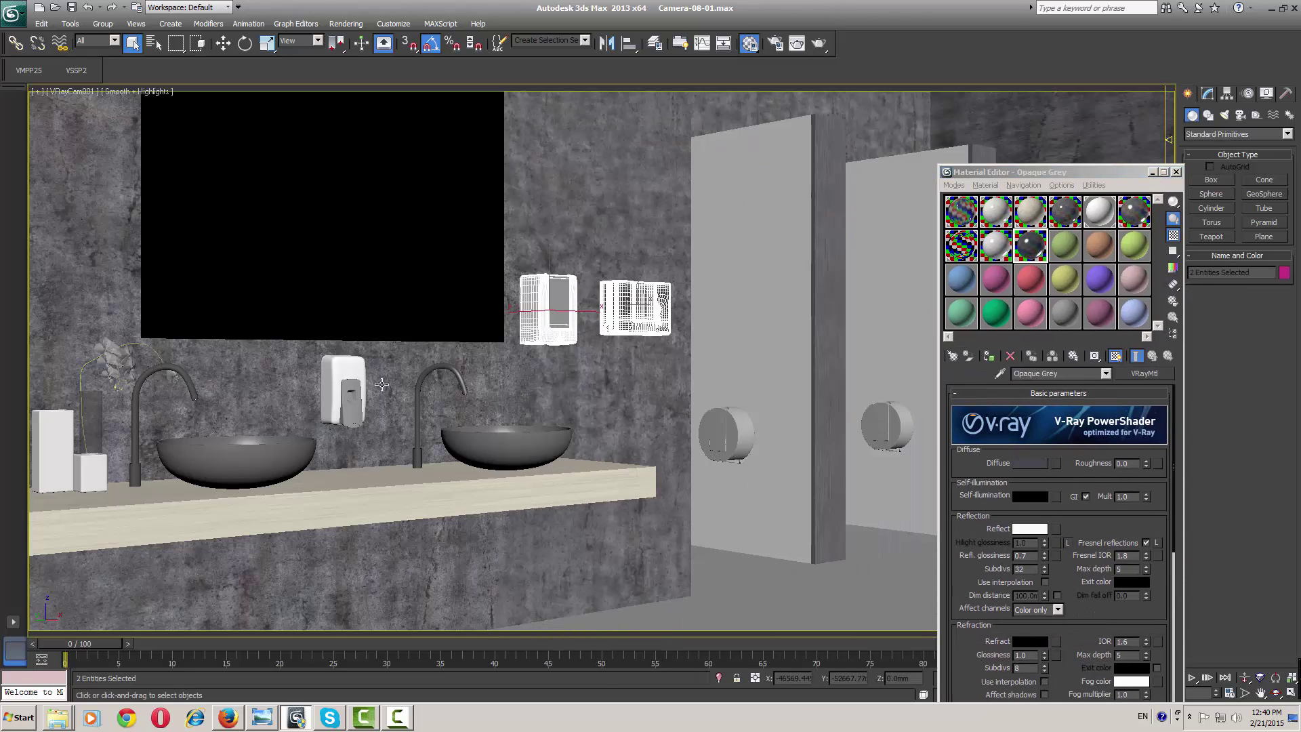
left_click(344, 378, "ctrl")
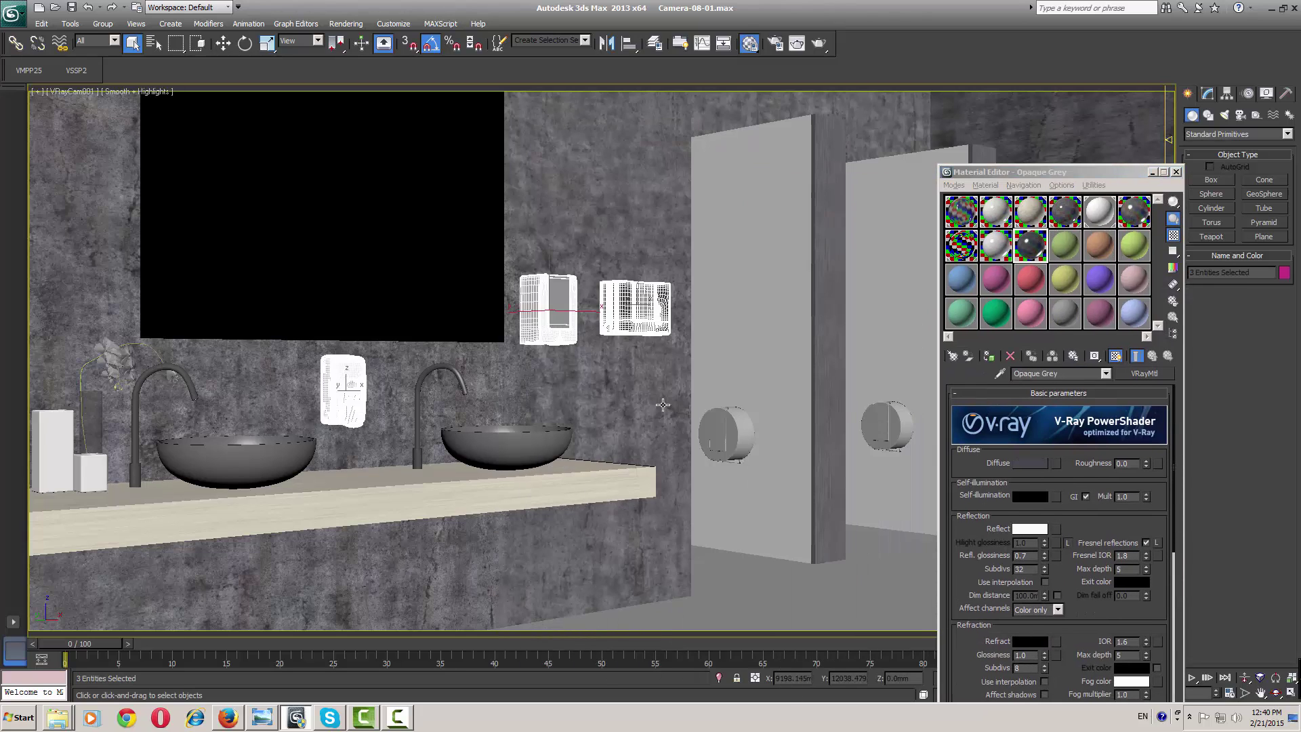
left_click(720, 426, "ctrl")
left_click(891, 418, "ctrl")
left_click_drag(1084, 172, 647, 205)
left_click(1022, 422, "ctrl")
left_click(1153, 243, "ctrl")
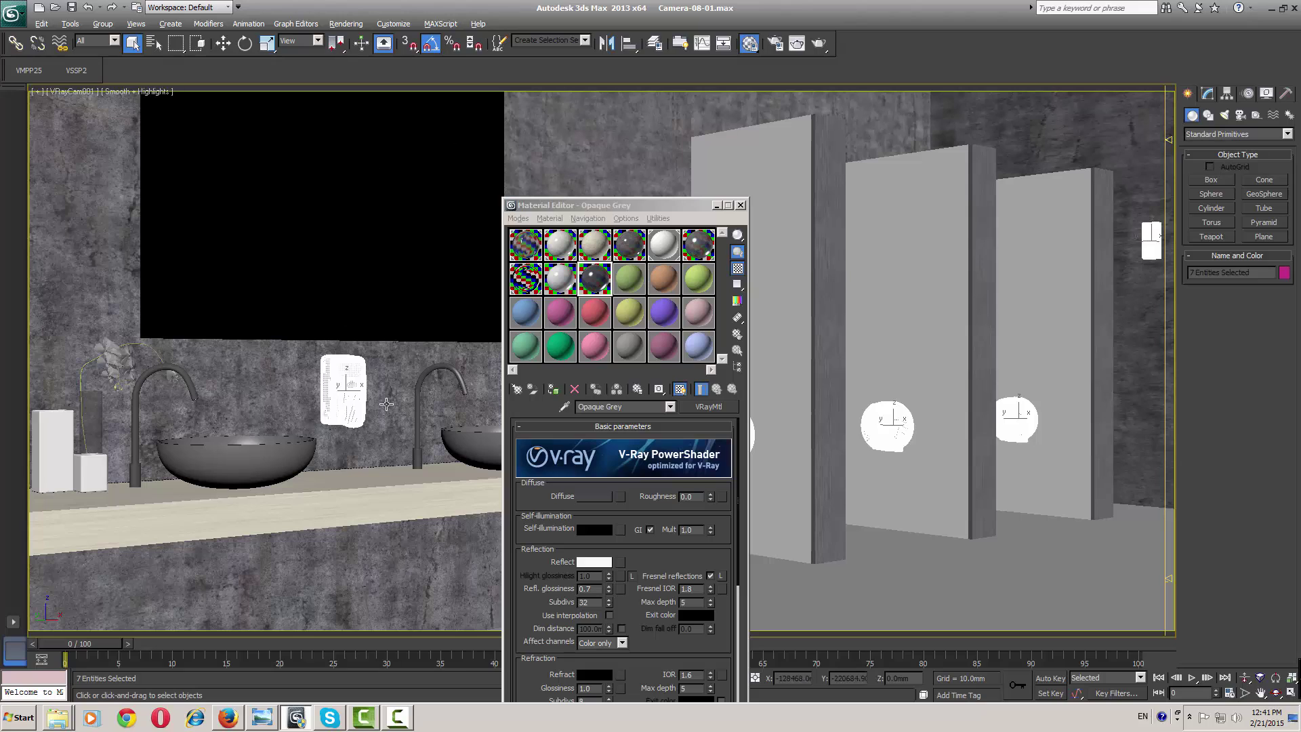
right_click(353, 389)
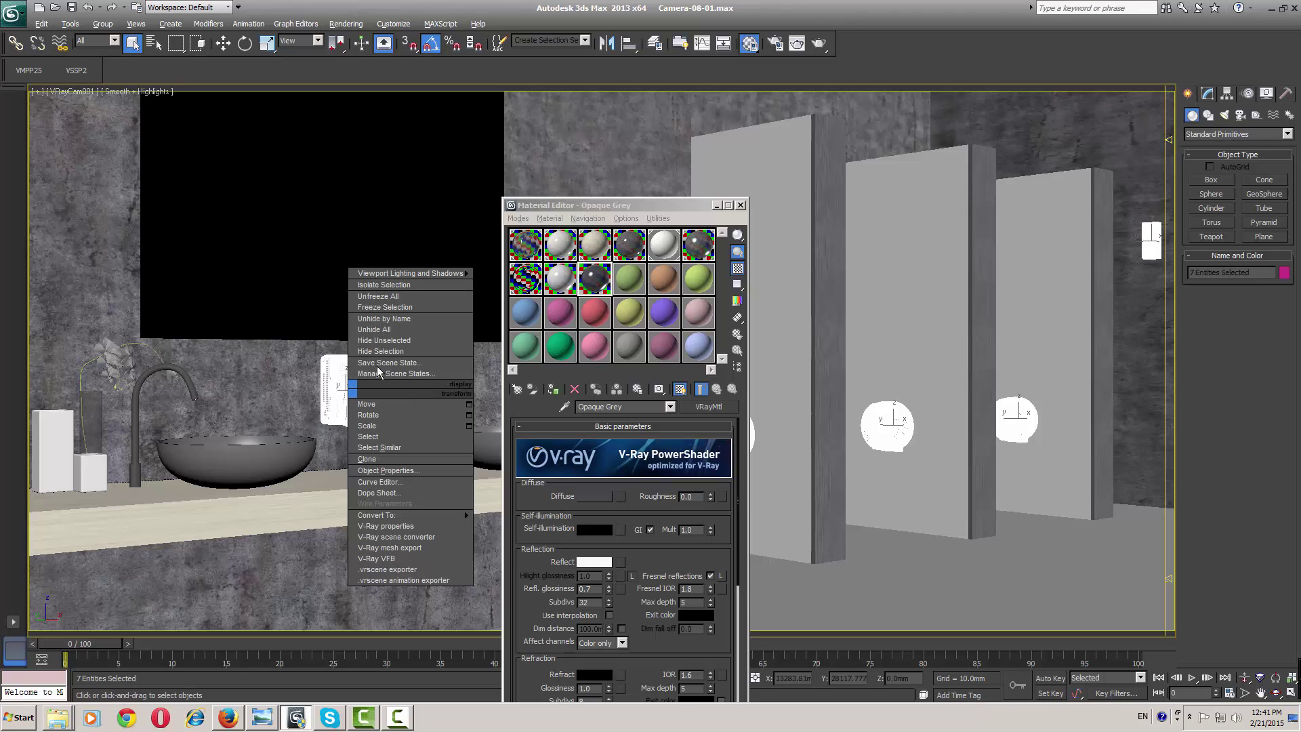
left_click(406, 285)
Open the soap dispenser group and give its inner Box002 part Opaque Grey
left_click(380, 339)
left_click(347, 364)
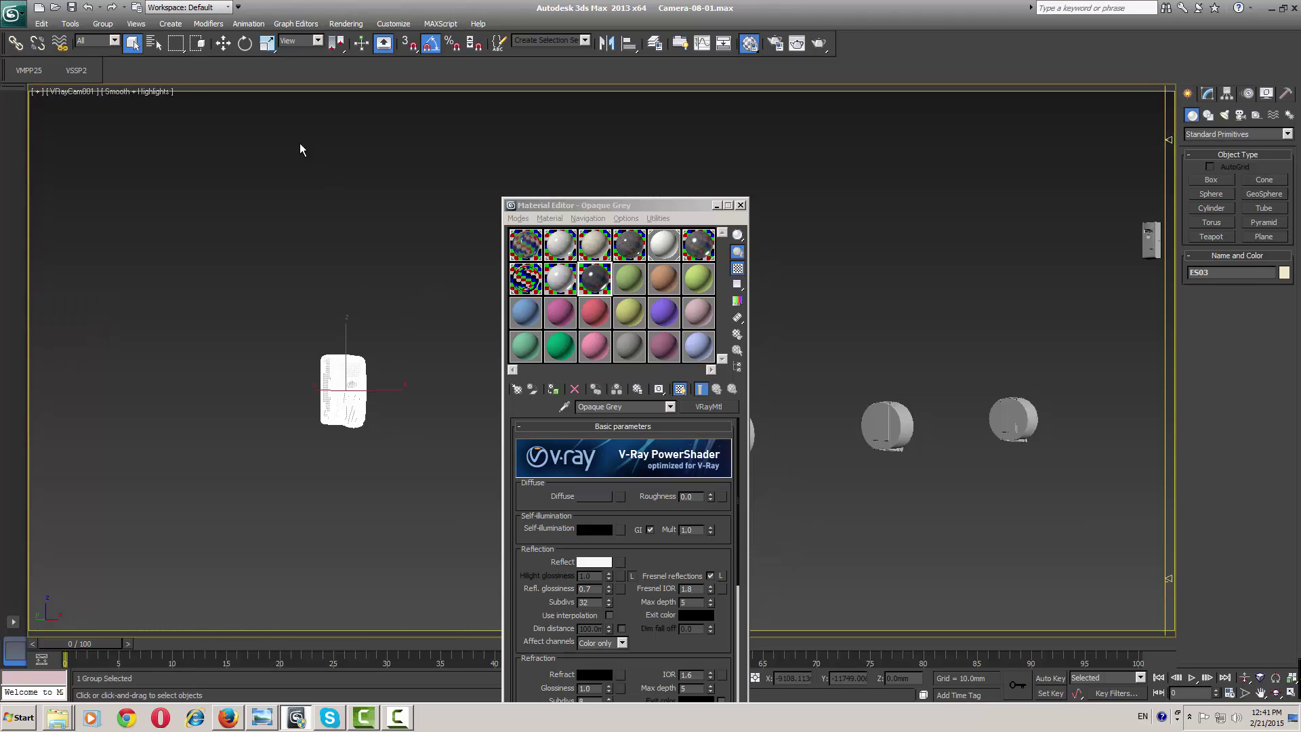
left_click(103, 24)
left_click(112, 67)
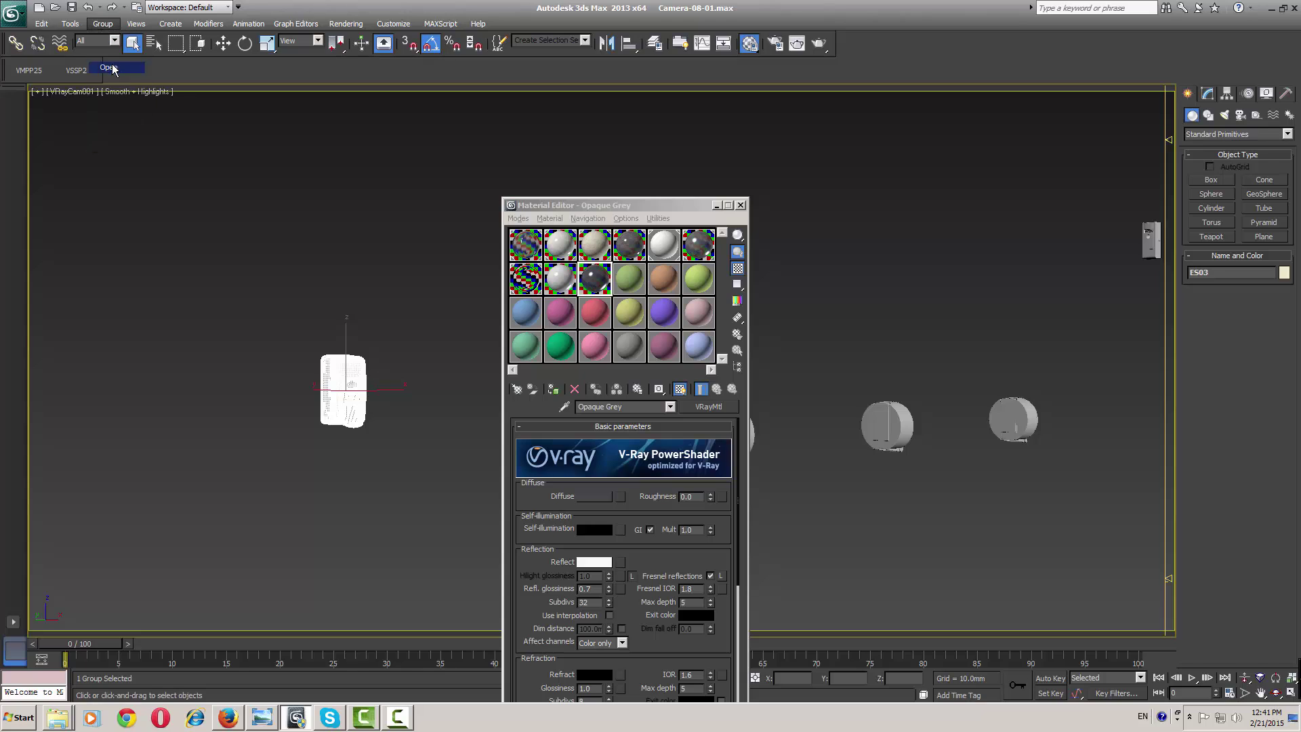
left_click(341, 405)
key("p")
key("z")
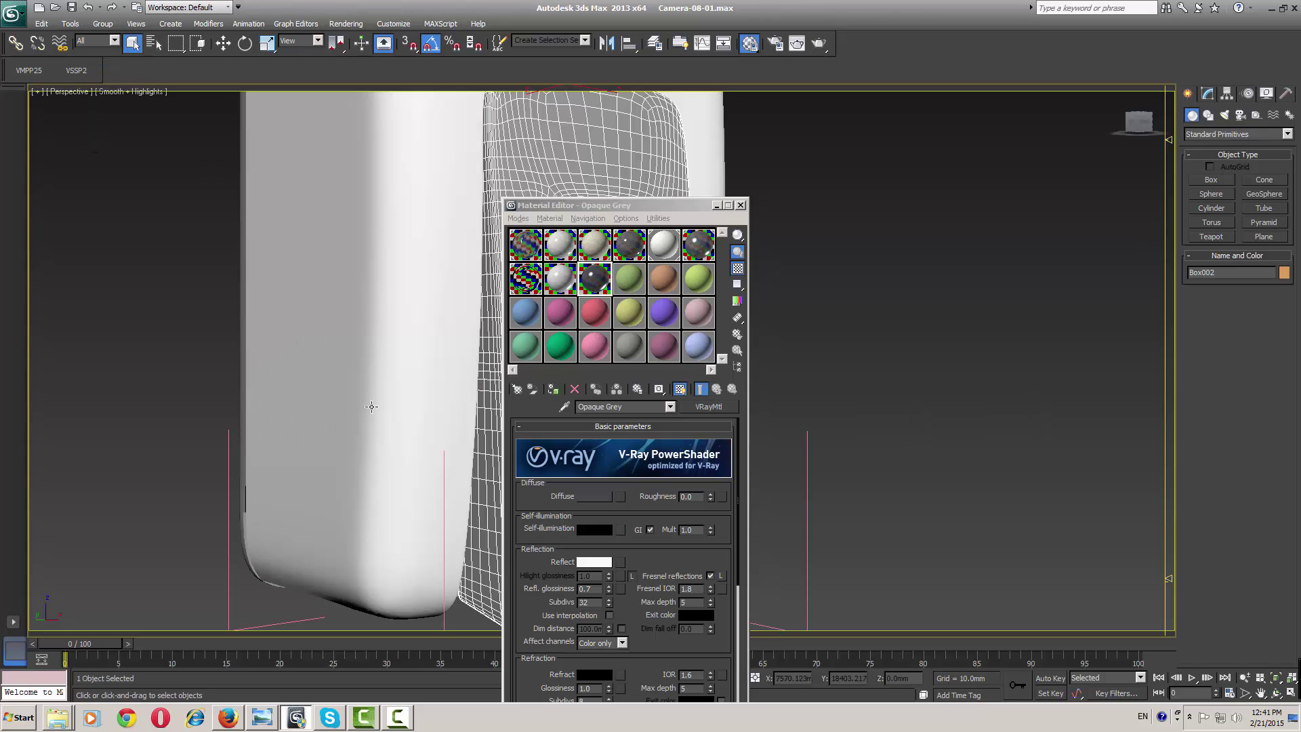
middle_click_drag(397, 394, 238, 456, "alt")
scroll(412, 417, "down", 2)
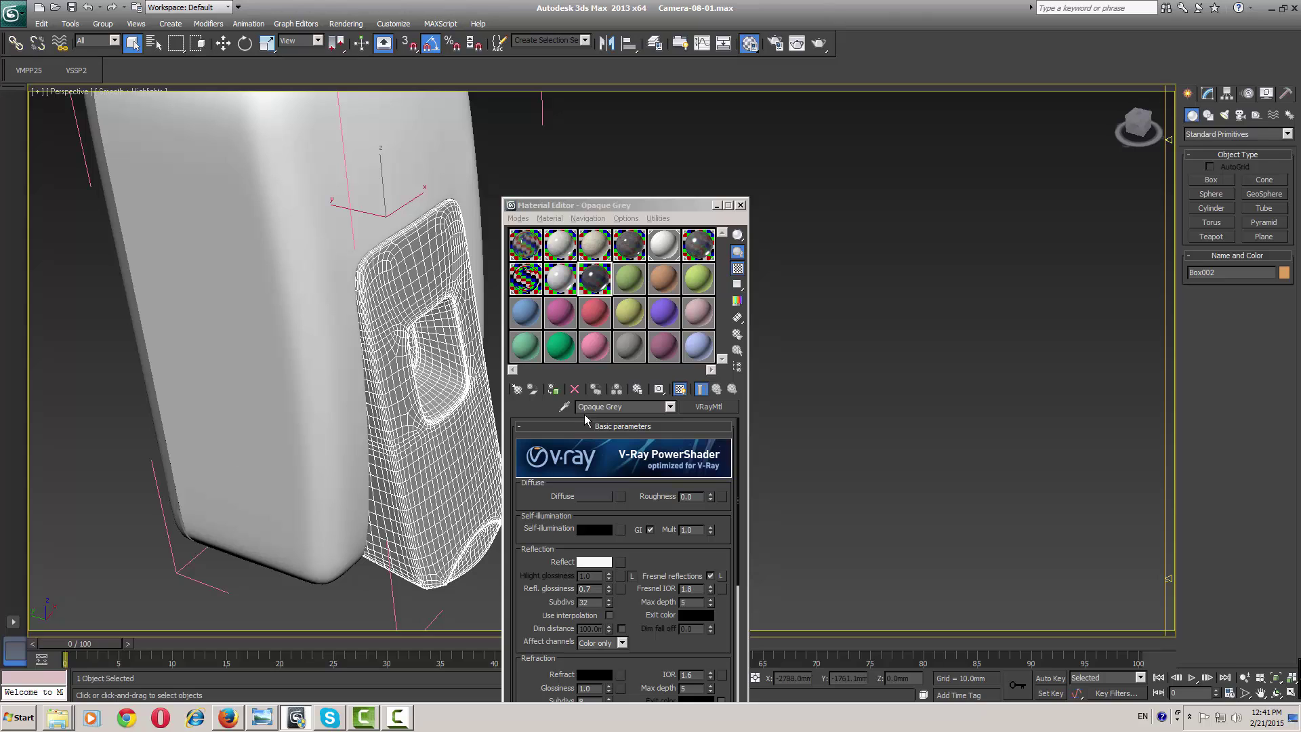
left_click(553, 389)
key("F4")
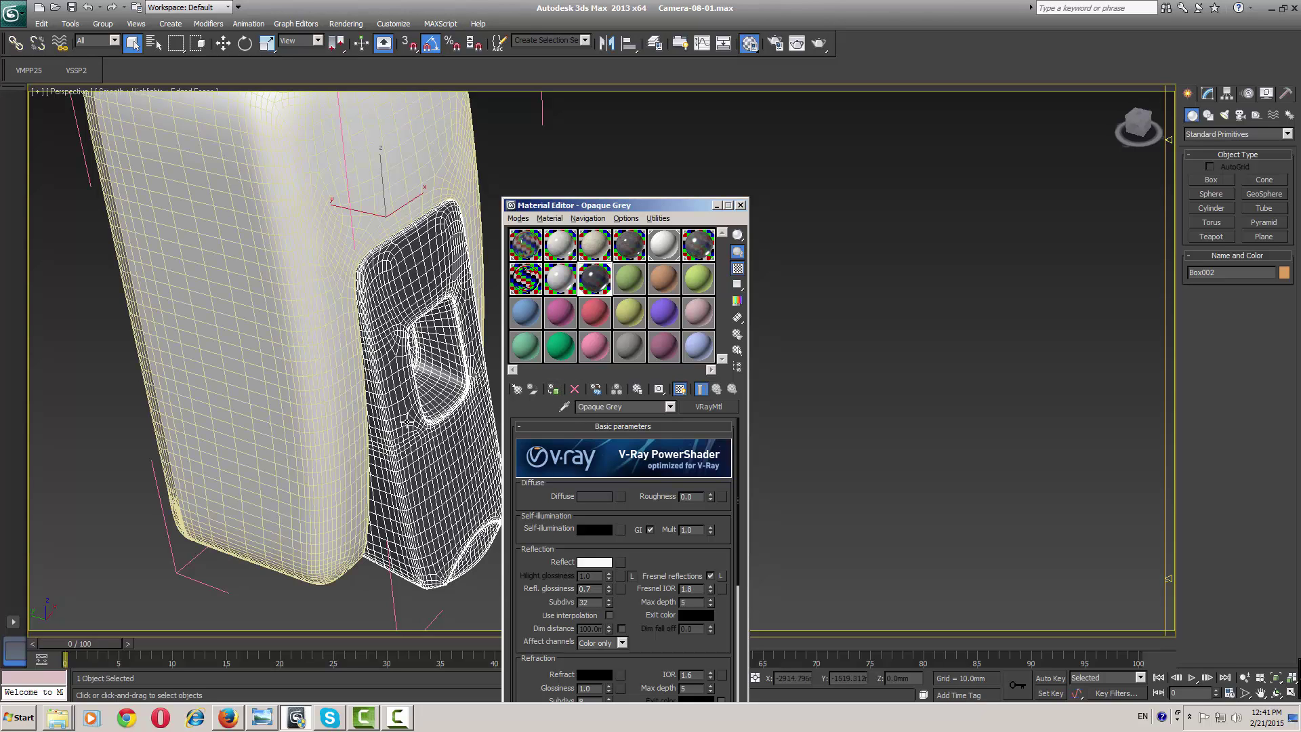
key("F4")
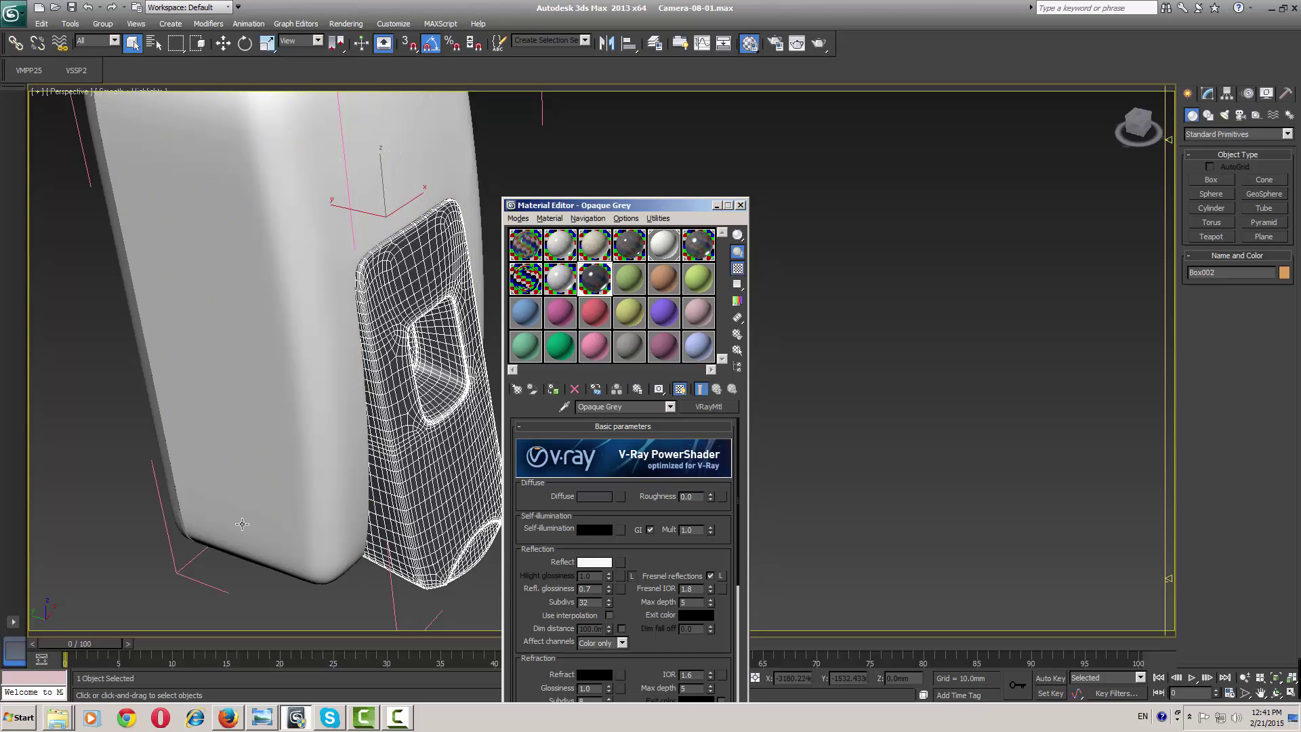
Give the dispenser's front piece Opaque Grey and its body Opaque White
left_click(177, 484)
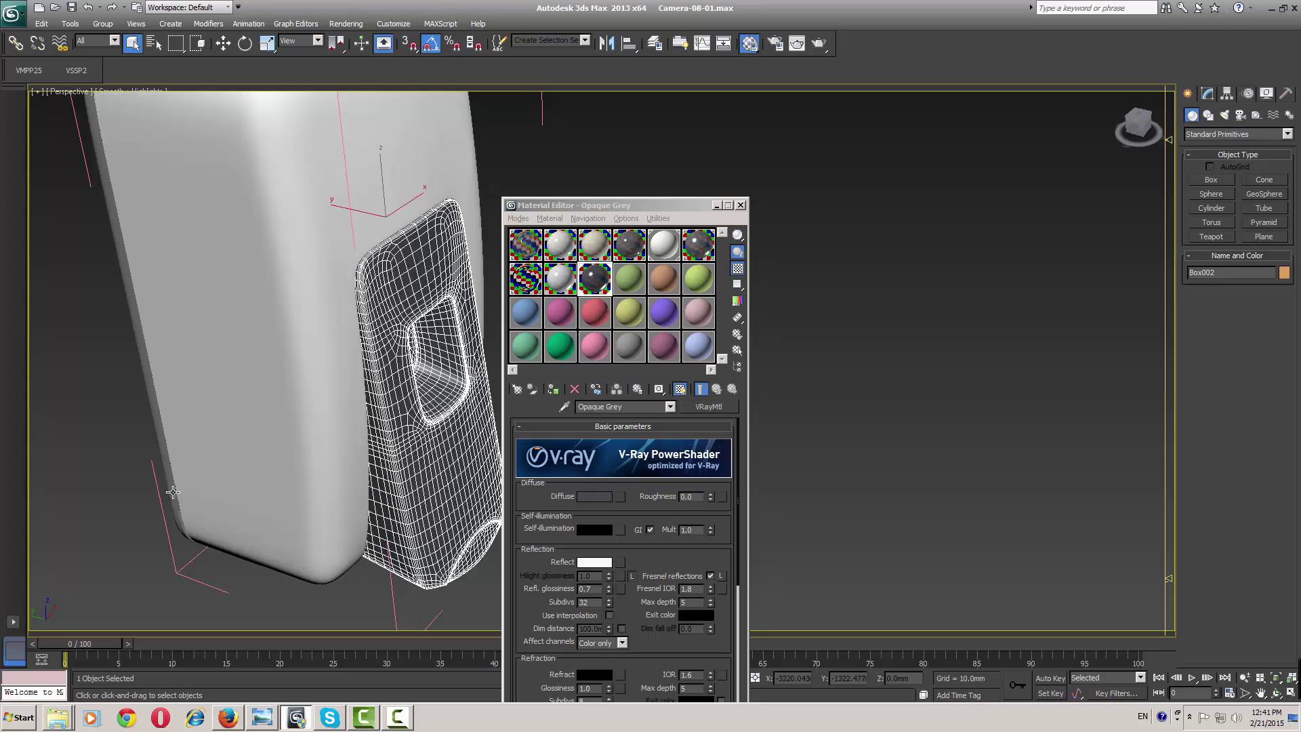
left_click(556, 393)
left_click(326, 398)
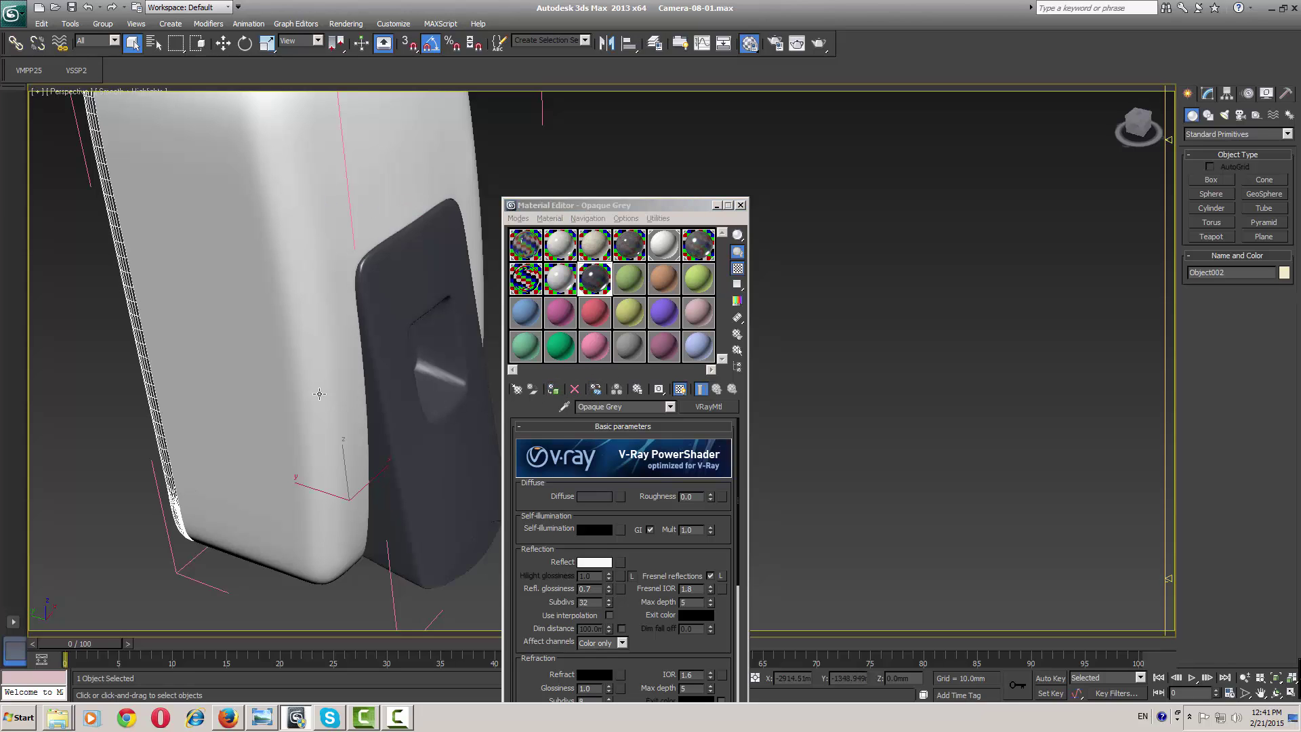
left_click(553, 389)
left_click(561, 272)
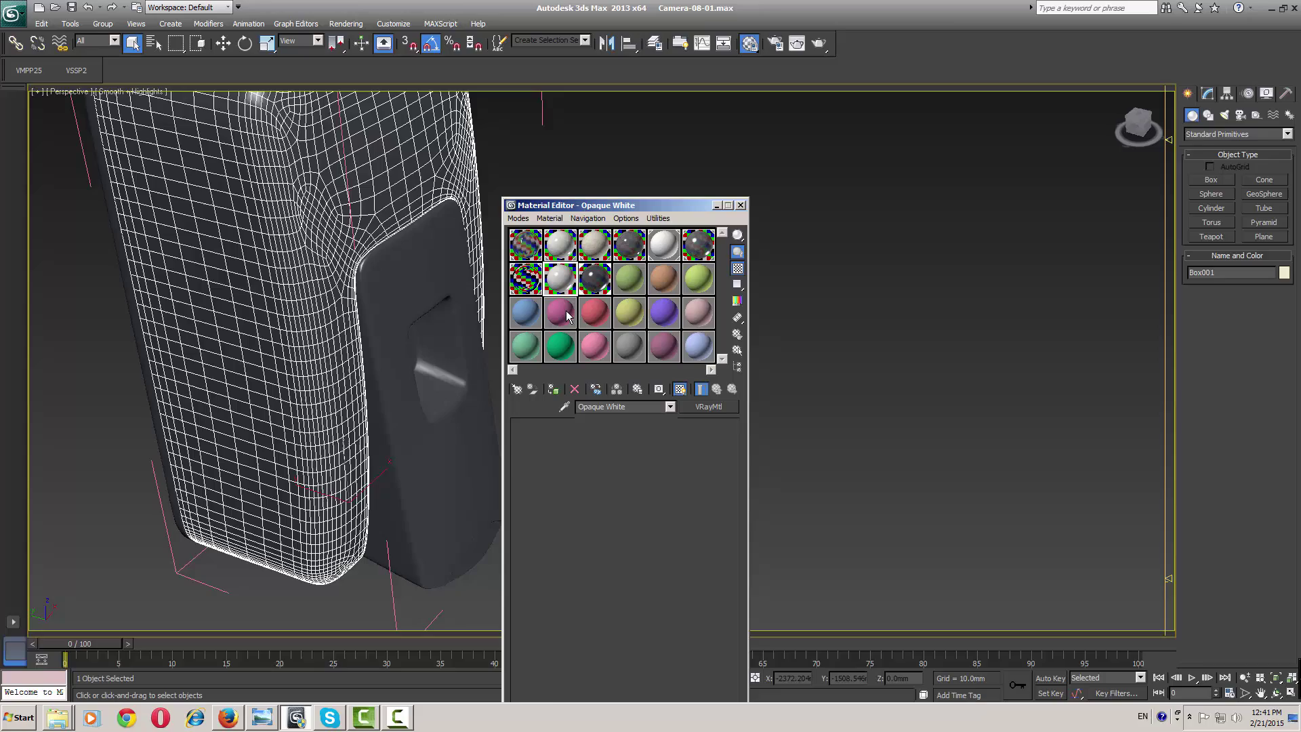
left_click(554, 389)
middle_click_drag(372, 460, 315, 367, "alt")
middle_click_drag(282, 427, 340, 399)
Apply Opaque White to the inner cylinder parts and Opaque Grey to the clamp
left_click(294, 384)
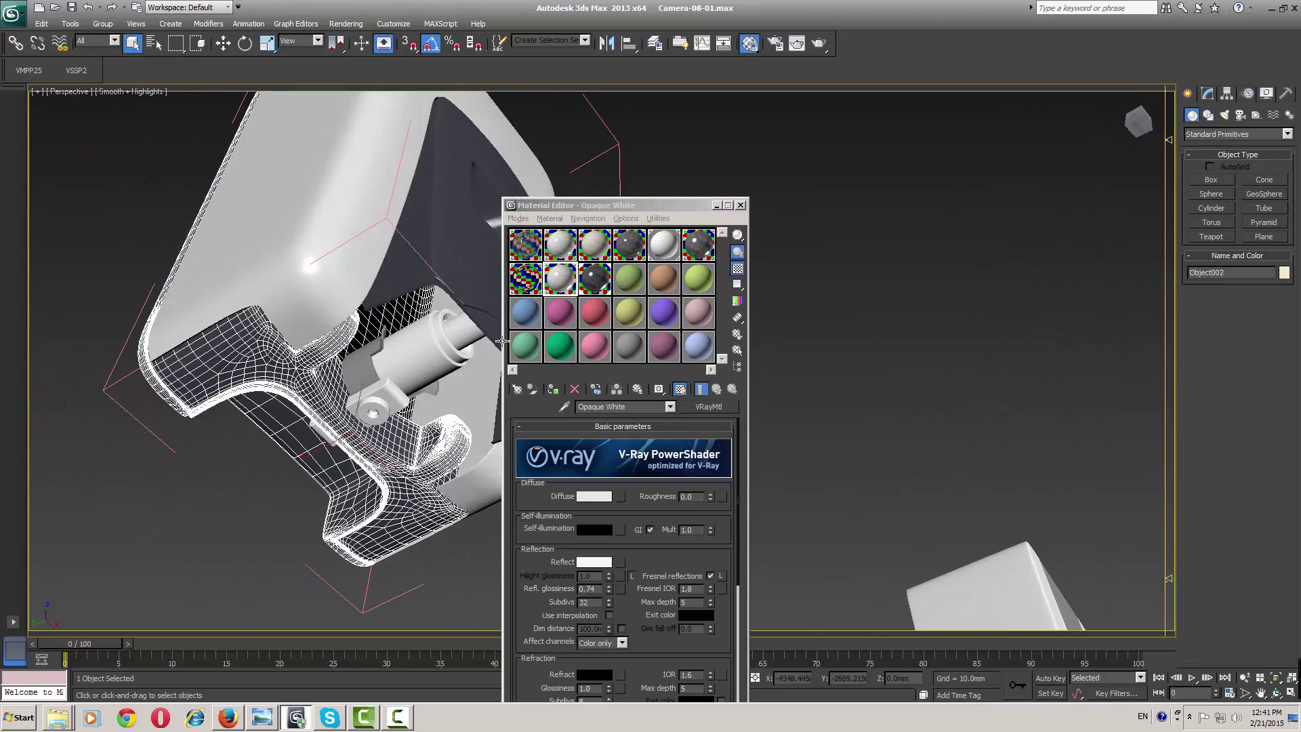
left_click(381, 400)
left_click(425, 359, "ctrl")
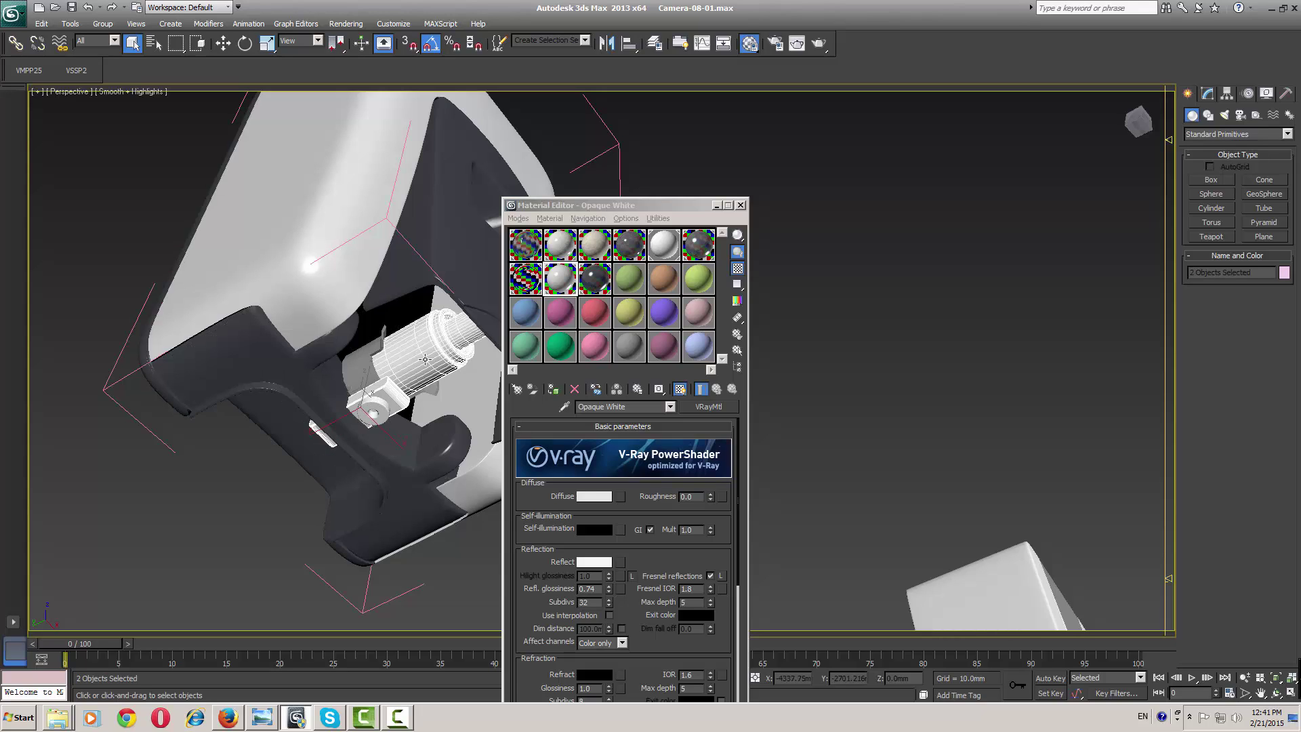
left_click(563, 293)
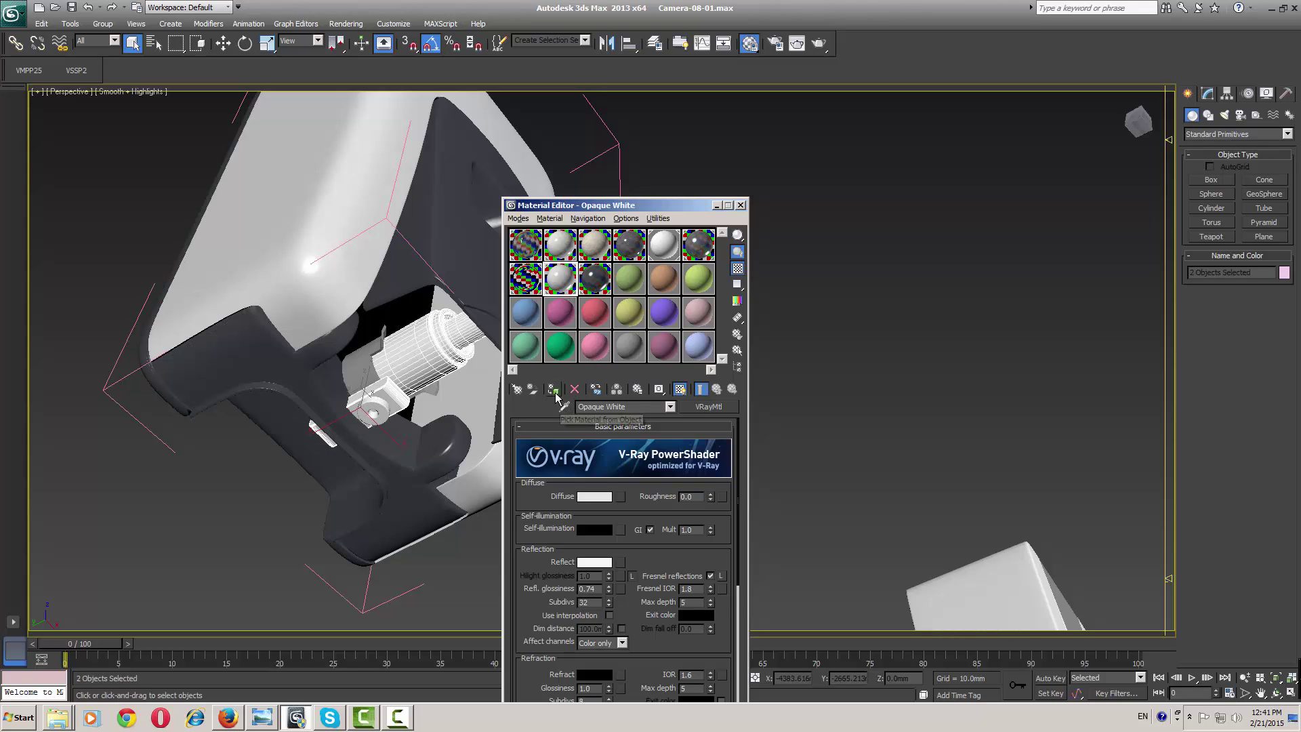
left_click(554, 389)
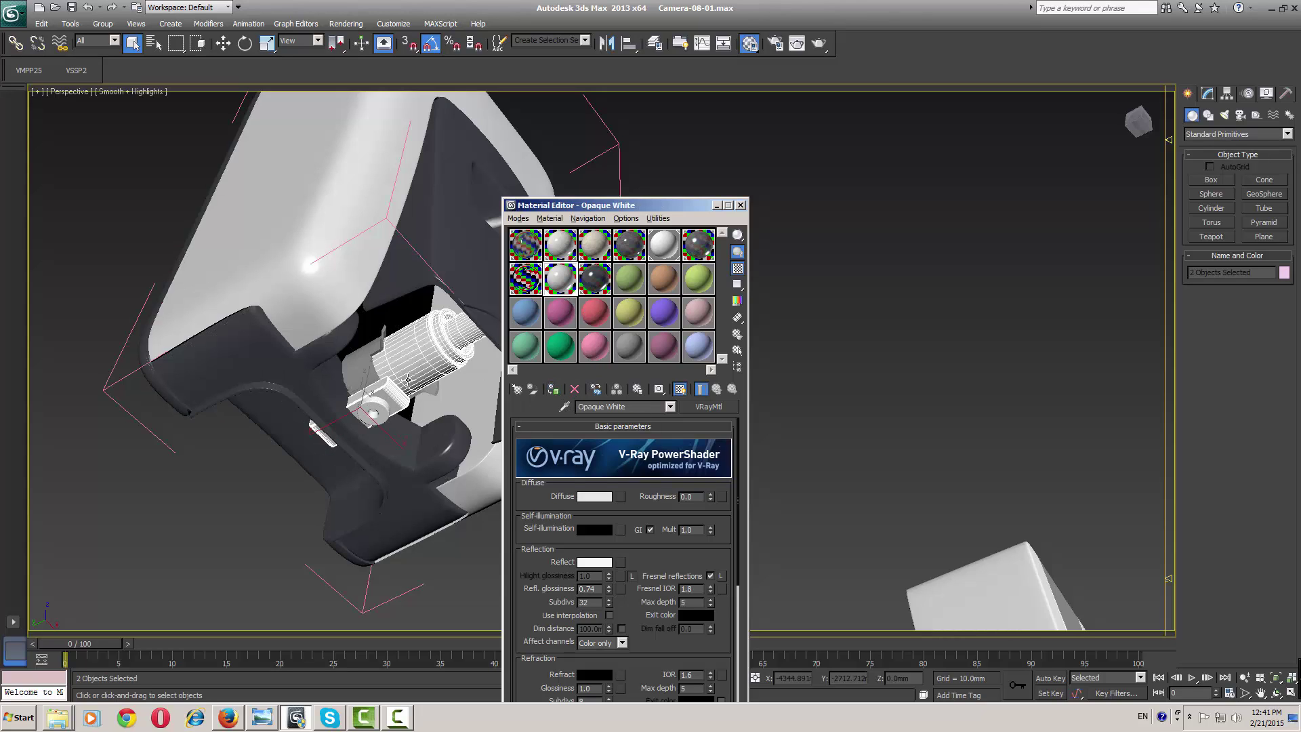
left_click(595, 283)
left_click(552, 391)
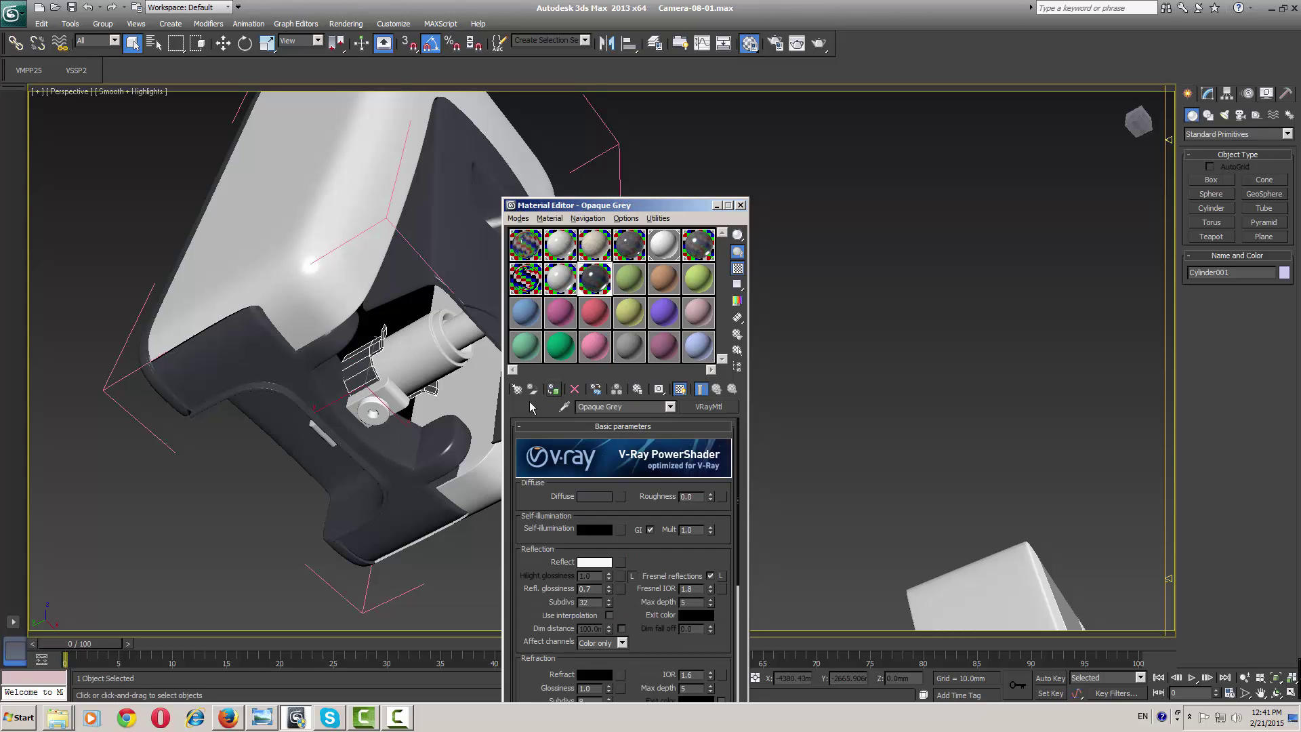
middle_click_drag(318, 415, 360, 416, "alt")
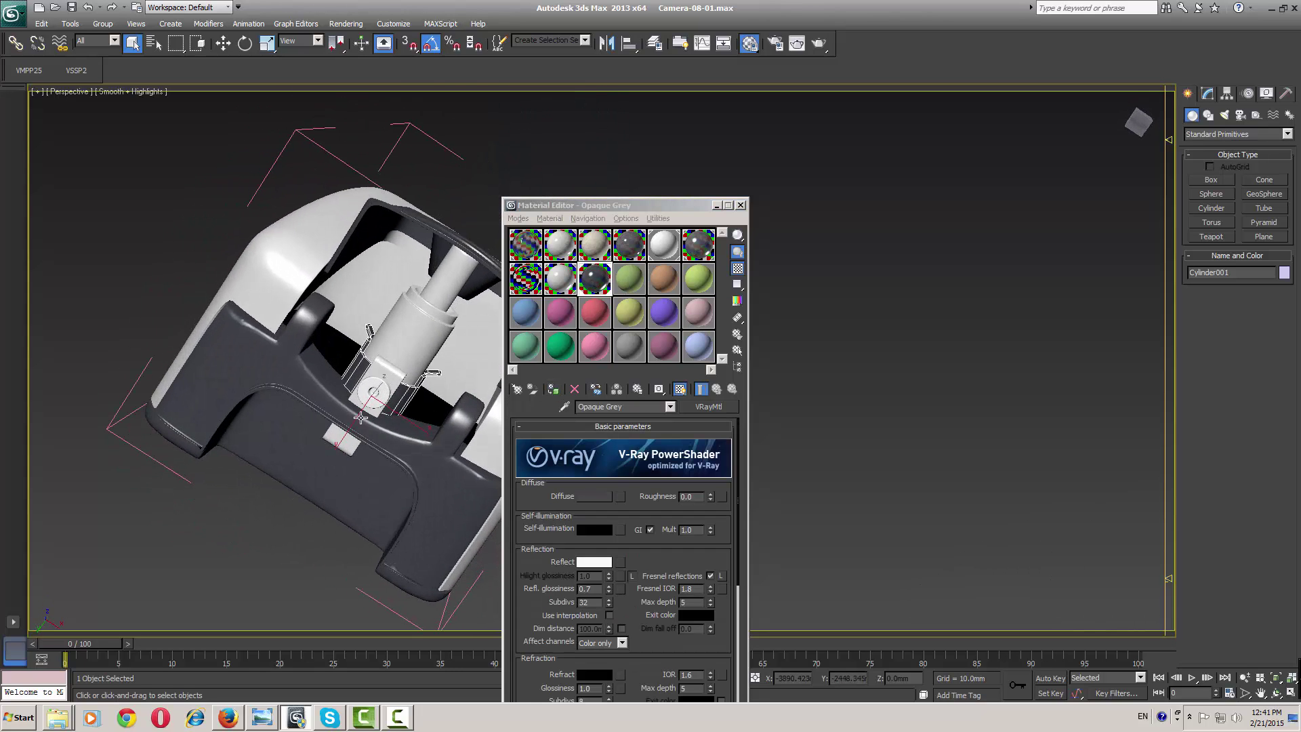
middle_click_drag(416, 348, 432, 424, "alt")
scroll(432, 424, "down", 5)
middle_click_drag(431, 351, 227, 383, "alt")
left_click(103, 24)
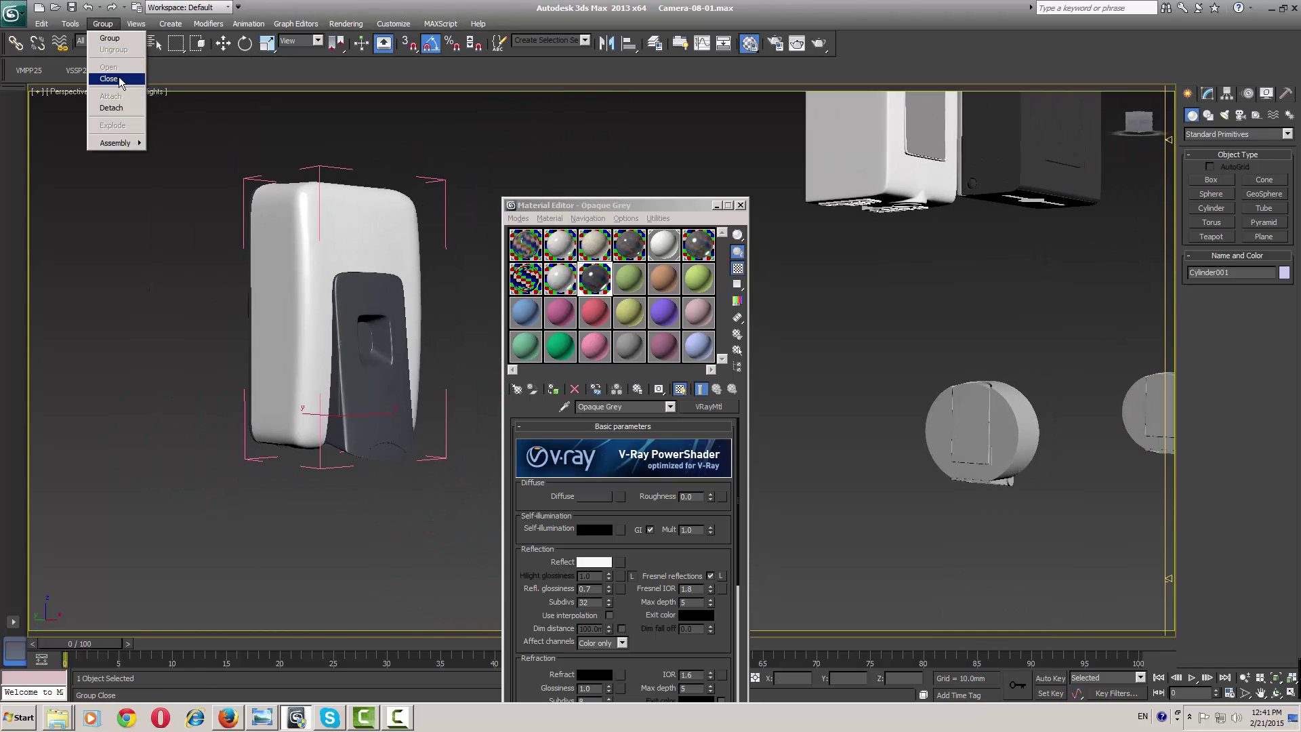
Close the dispenser group, then sample hand dryer EH22's white material into a free slot
left_click(119, 80)
middle_click_drag(904, 255, 276, 494)
left_click(421, 283)
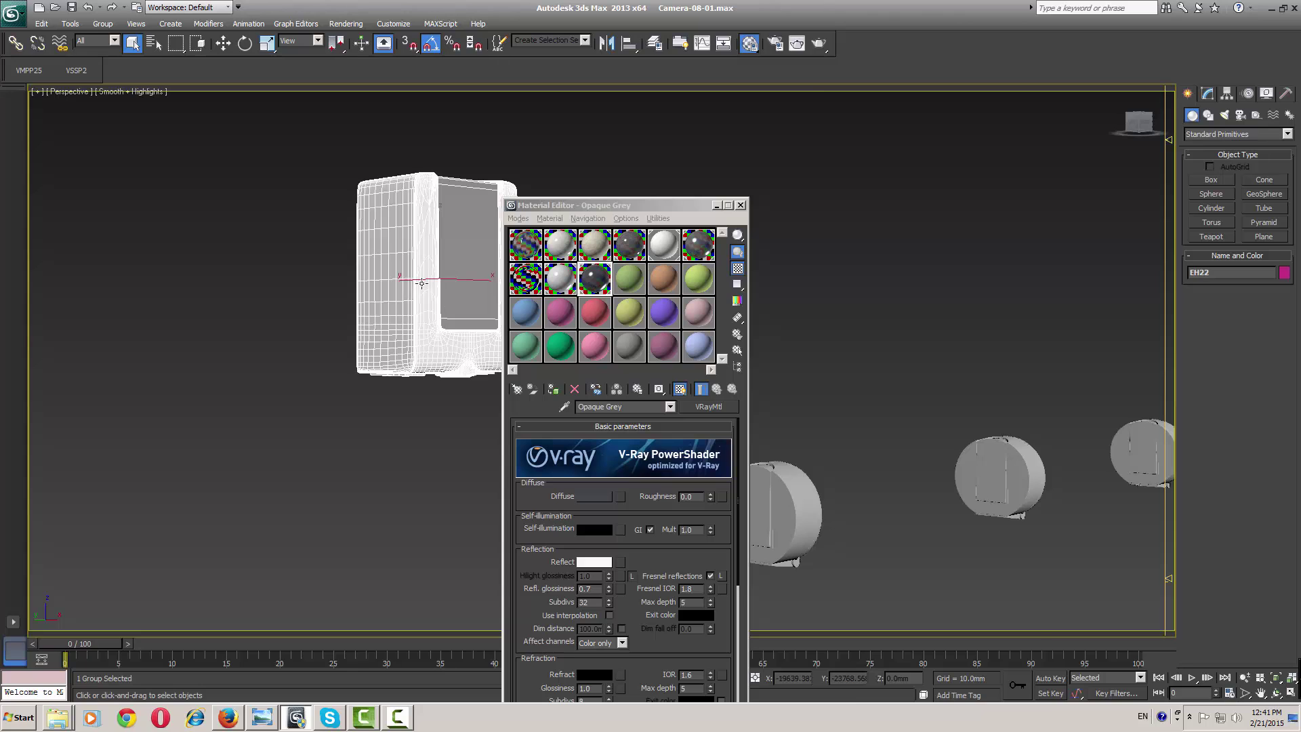
key("z")
middle_click_drag(453, 342, 484, 302, "alt")
scroll(467, 344, "down", 3)
left_click(631, 281)
left_click(564, 407)
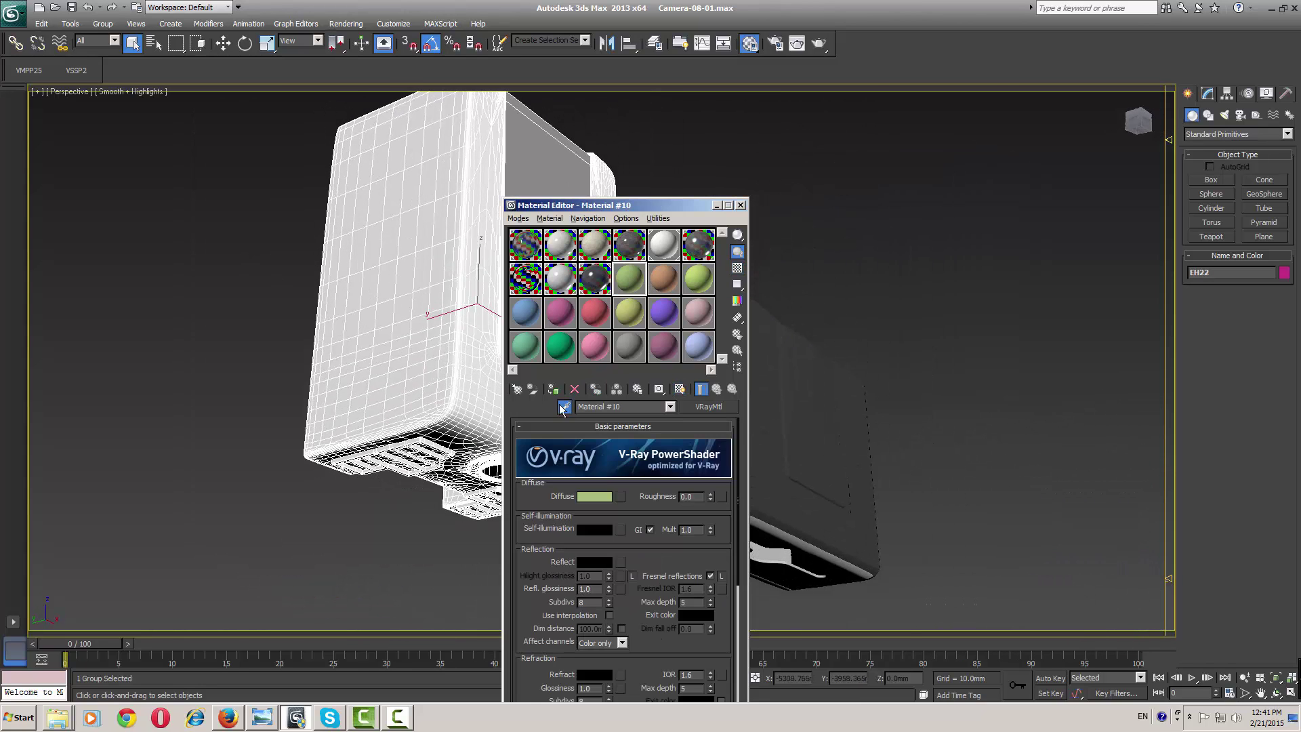
left_click(412, 325)
Open the EH22 group and give its front panel Opaque Grey
left_click(102, 23)
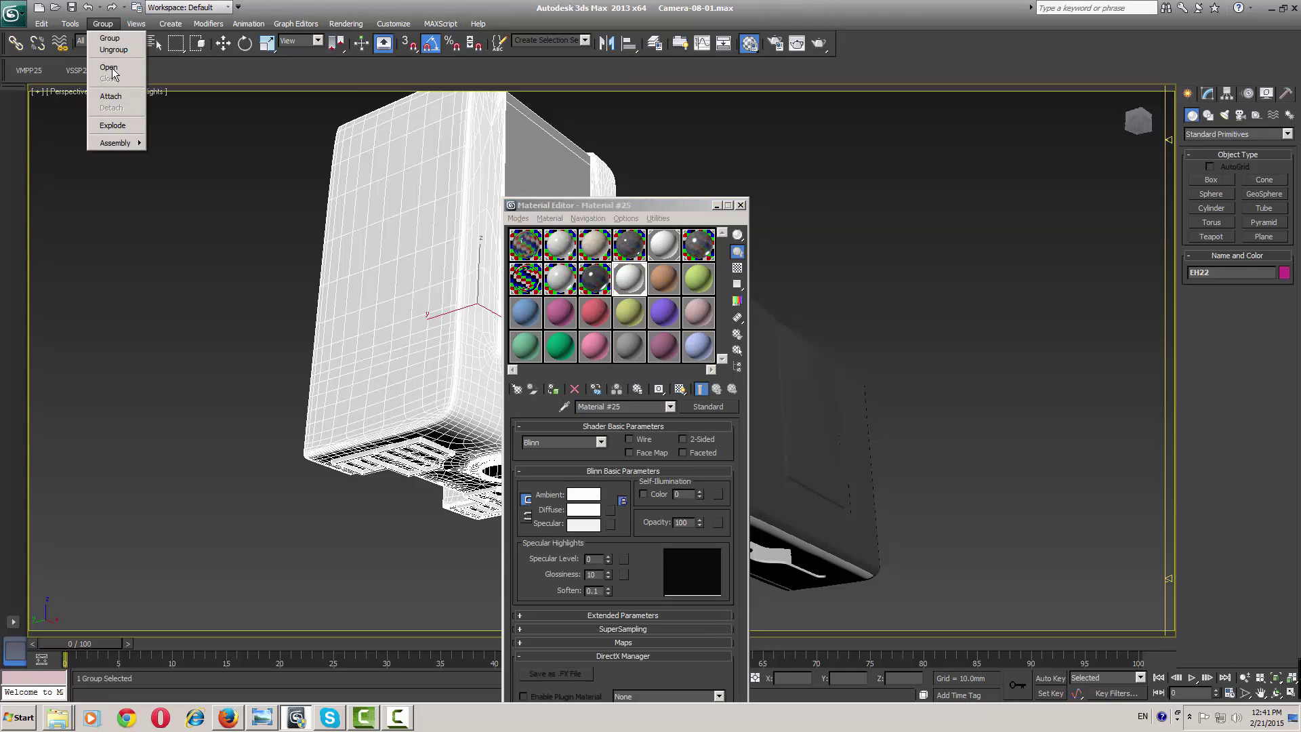
left_click(109, 62)
middle_click_drag(299, 204, 174, 284, "alt")
left_click(330, 294)
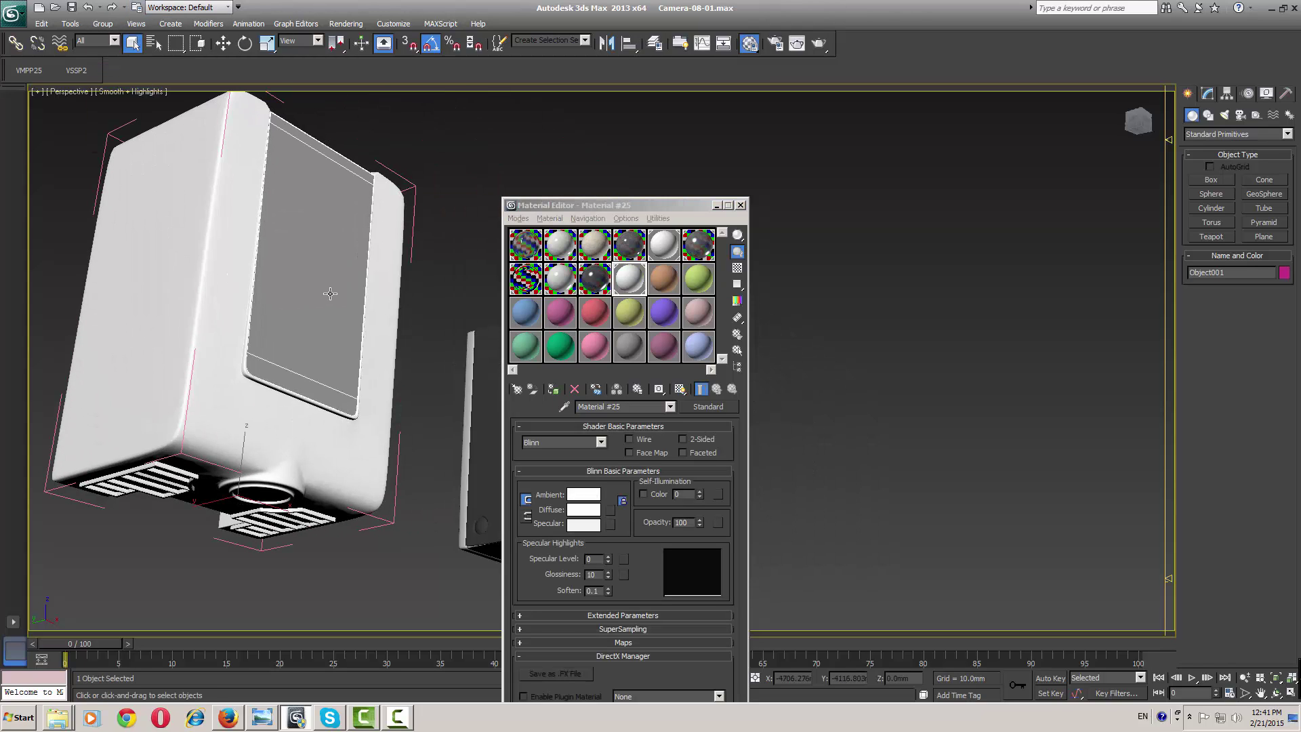
key("w")
left_click_drag(311, 308, 445, 222)
key("ctrl+z")
left_click(596, 293)
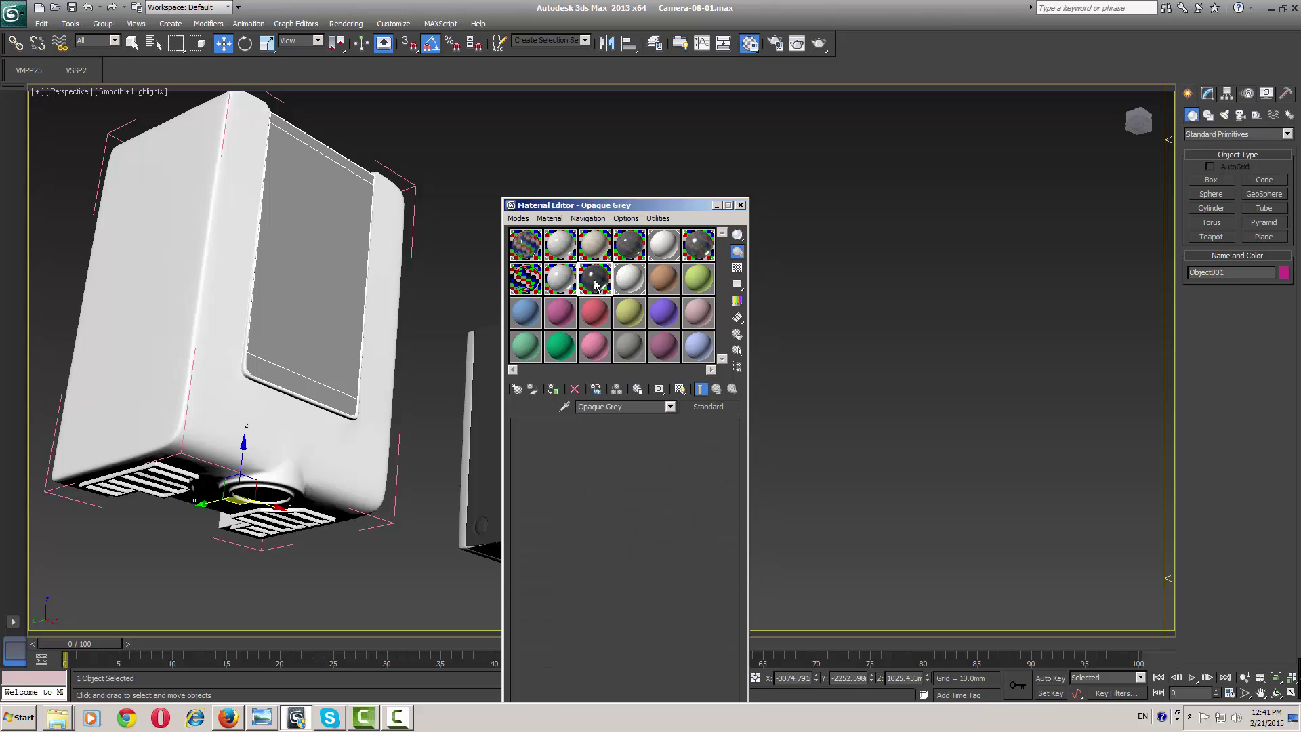
left_click(552, 389)
Apply Opaque White to the dryer body and the three underside grille parts
left_click(340, 430)
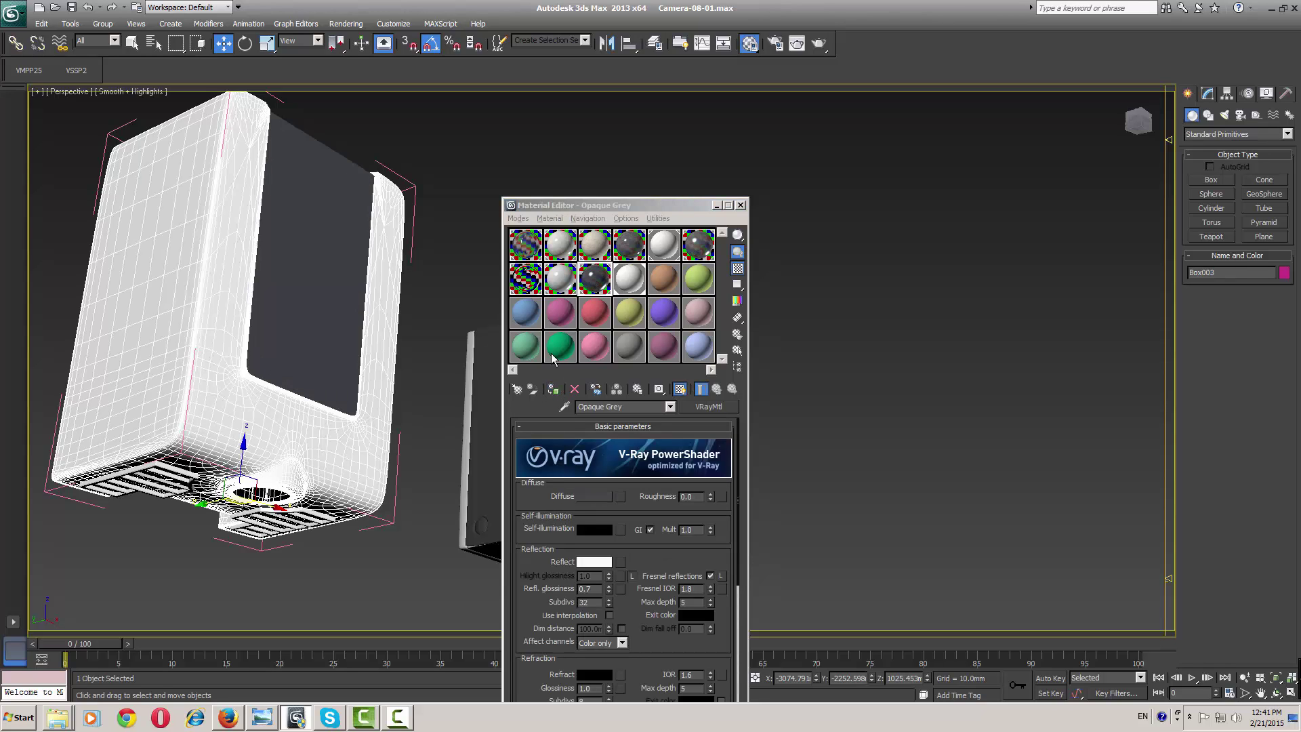
left_click(561, 274)
left_click(553, 389)
middle_click_drag(212, 407, 282, 315, "alt")
left_click(278, 330)
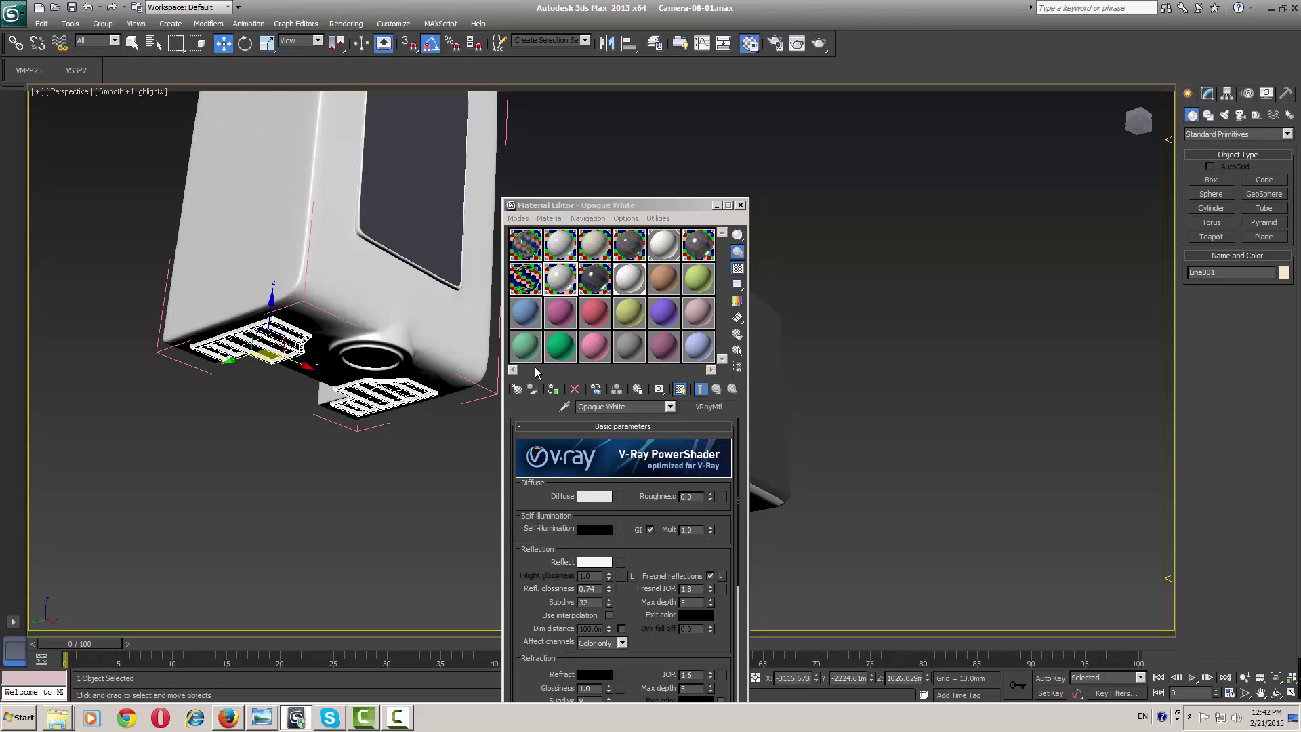
left_click_drag(450, 478, 190, 286)
middle_click_drag(394, 309, 436, 253, "alt")
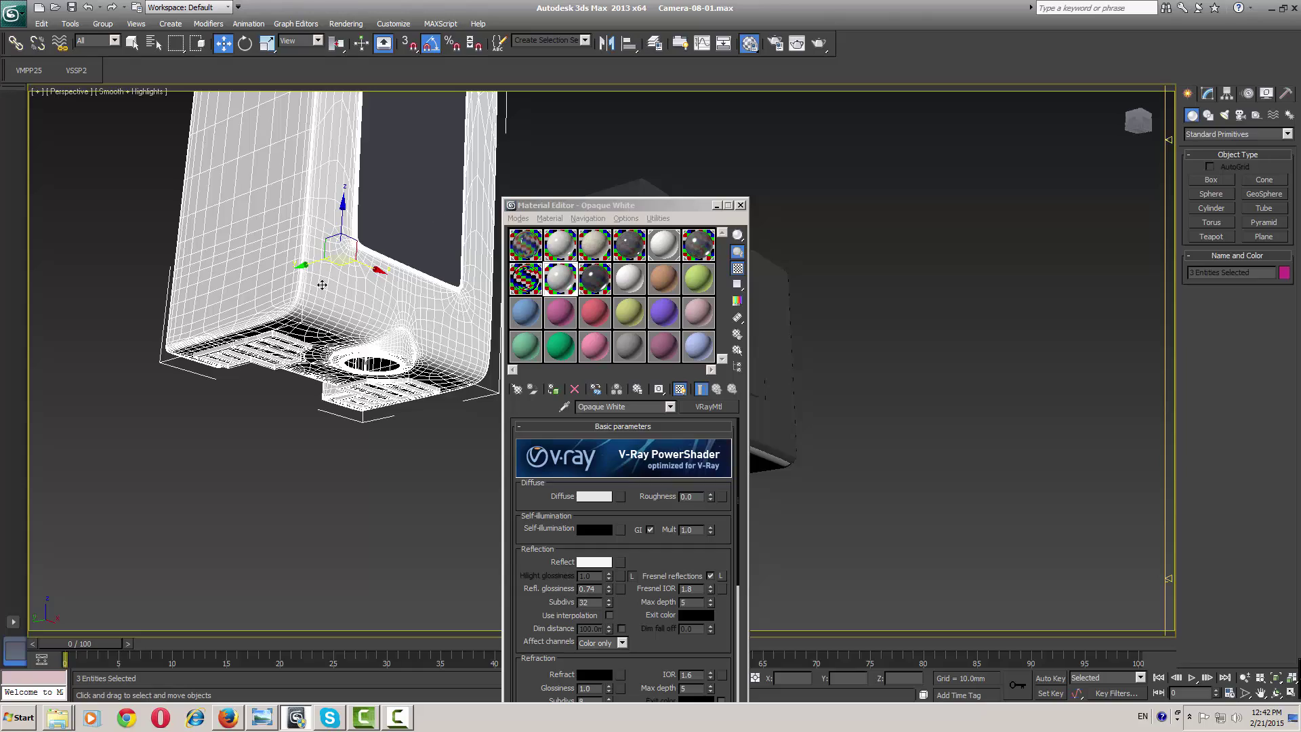
middle_click_drag(322, 285, 513, 291, "alt")
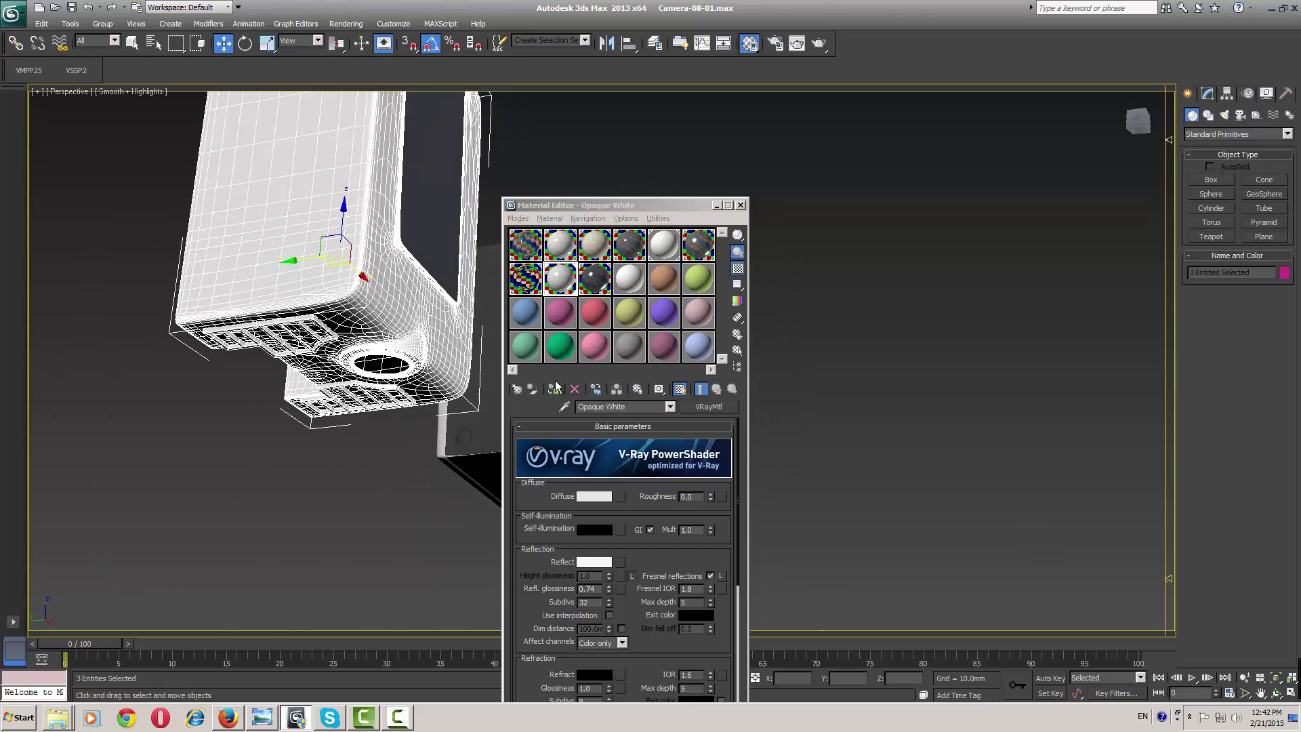
left_click(555, 387)
Close the hand dryer's group
middle_click_drag(415, 378, 140, 437)
scroll(264, 325, "down", 3)
middle_click_drag(269, 317, 252, 344)
left_click(103, 24)
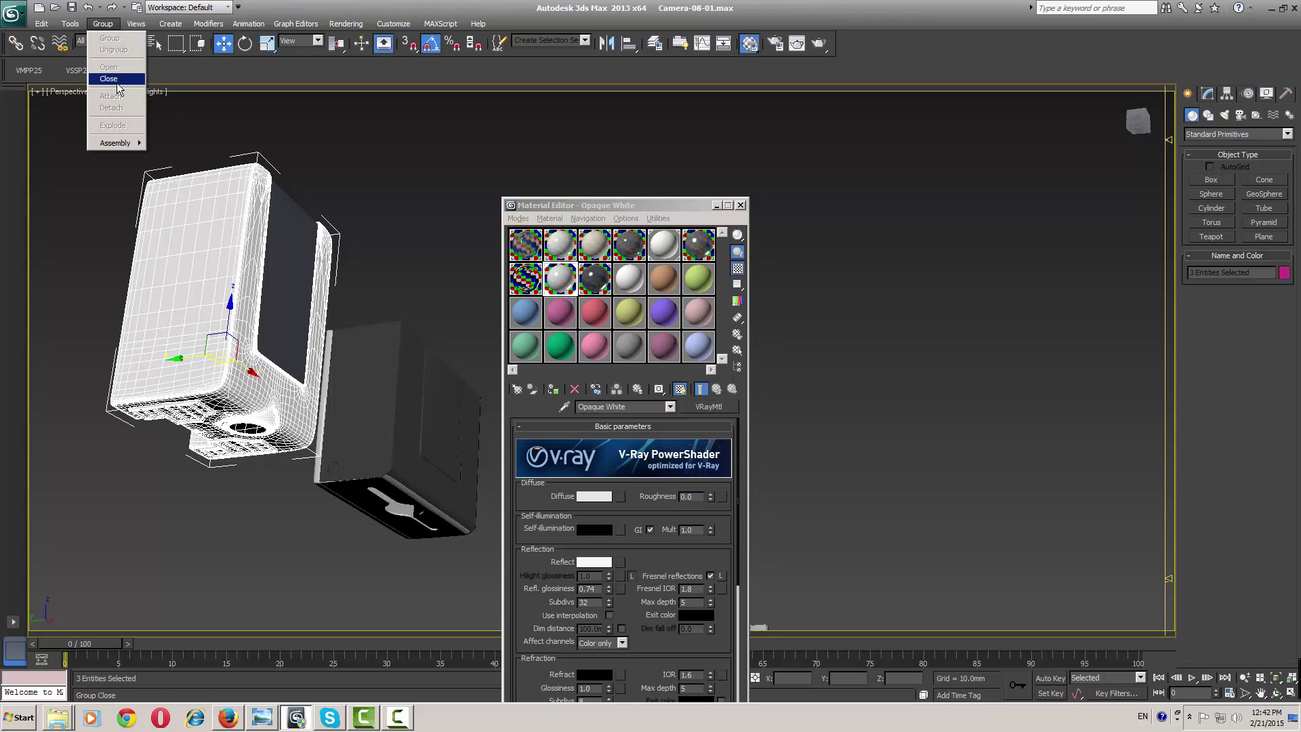
left_click(117, 84)
Select dryer EP03 and sample its Multi/Sub-Object Material #62 into an editor slot
left_click(430, 405)
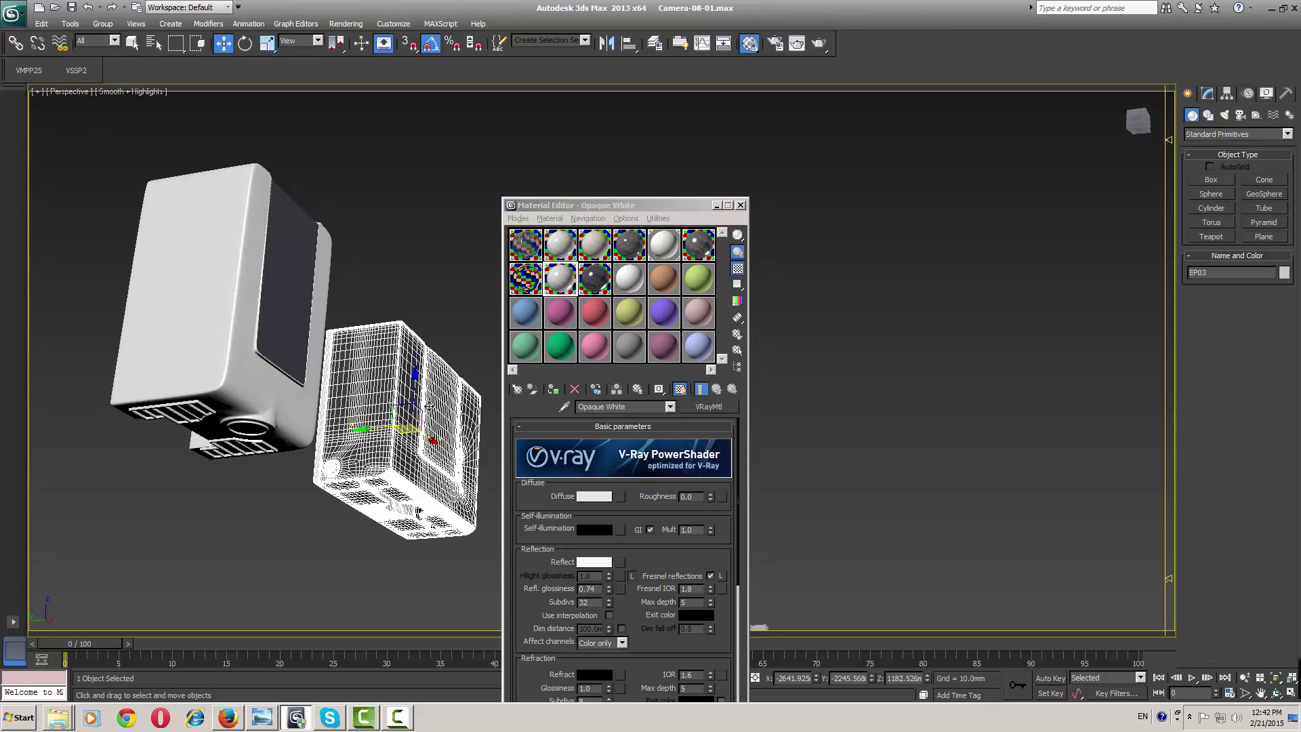
left_click(635, 265)
left_click(407, 420)
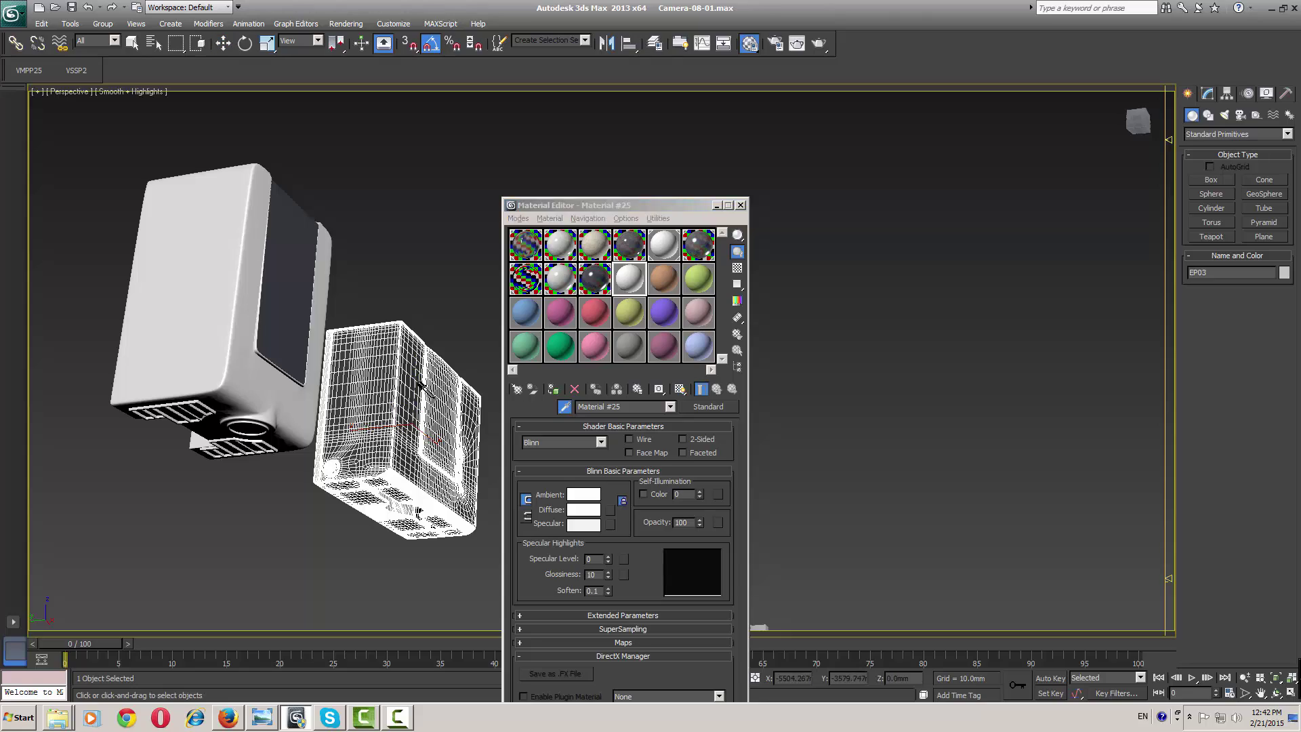
scroll(420, 400, "up", 5)
middle_click_drag(407, 405, 225, 378, "alt")
scroll(255, 386, "down", 3)
middle_click_drag(346, 372, 277, 387, "alt")
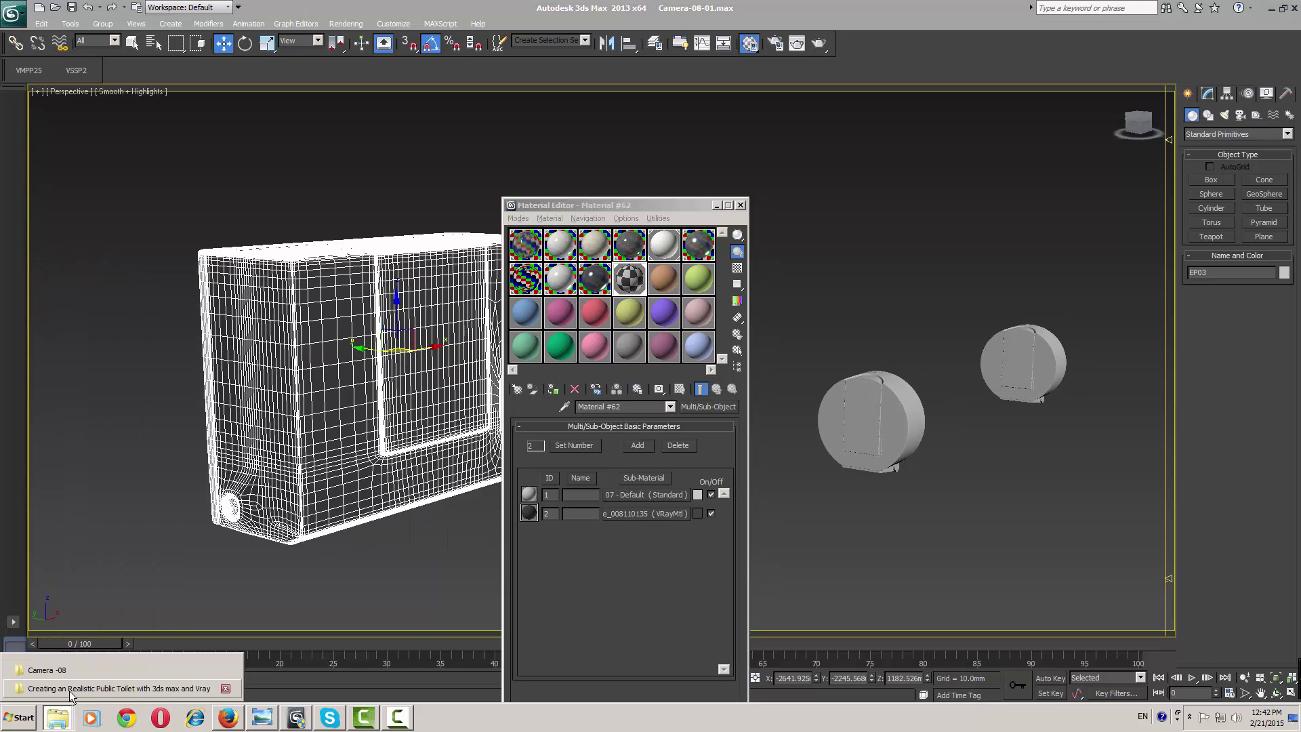
Check the Info folder in the project window, then return to 3ds Max
left_click(57, 717)
double_click(202, 89)
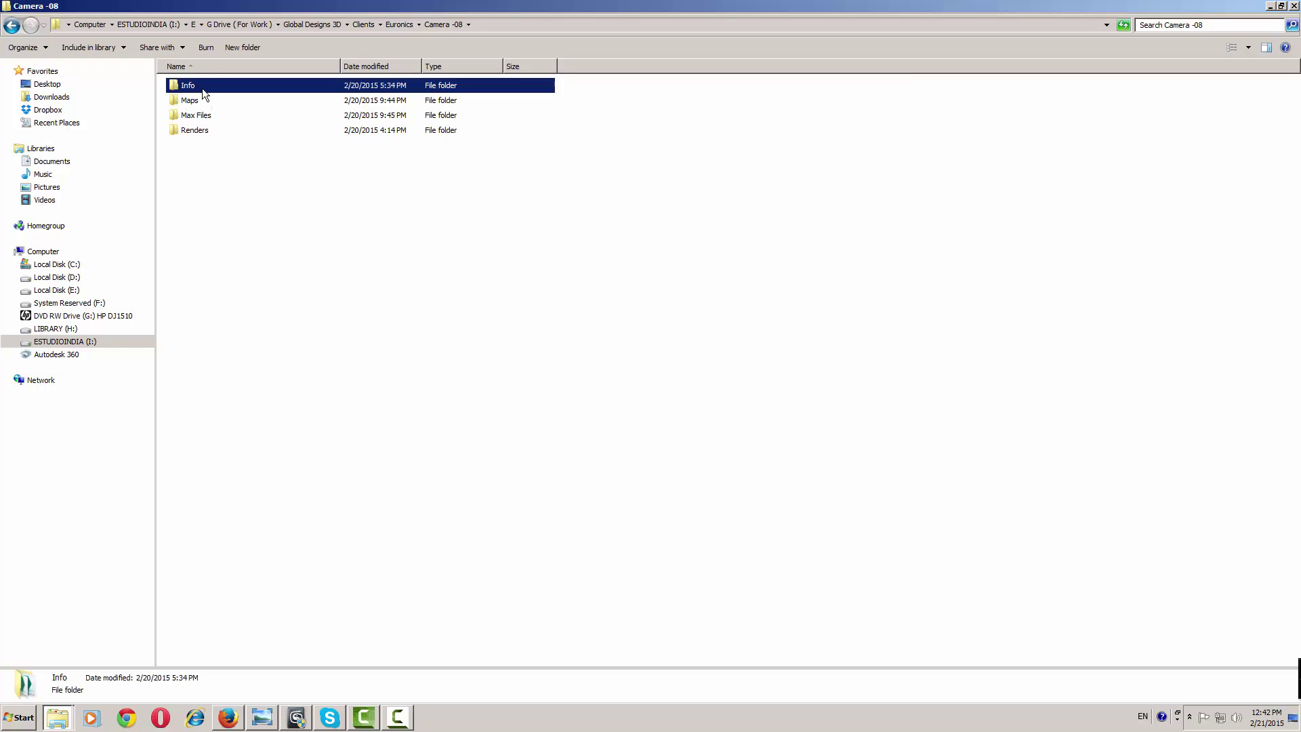
key("BackSpace")
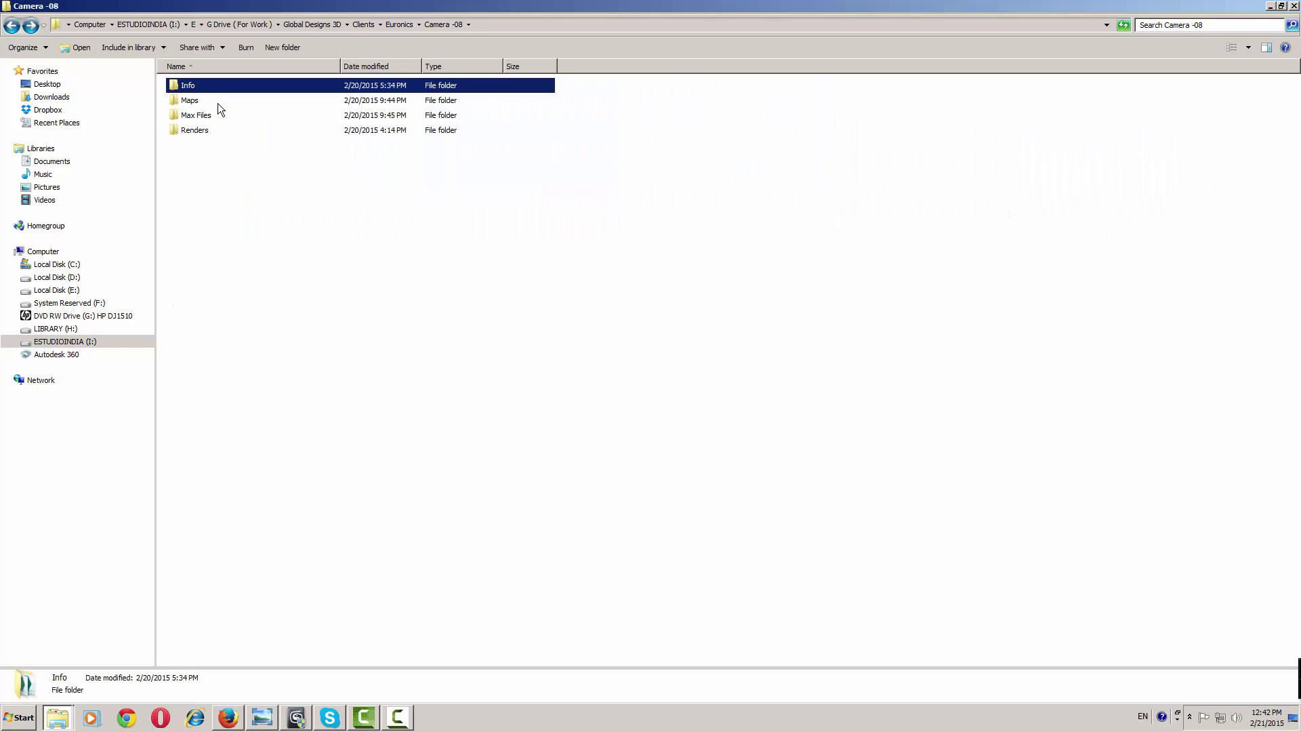
key("alt+Tab")
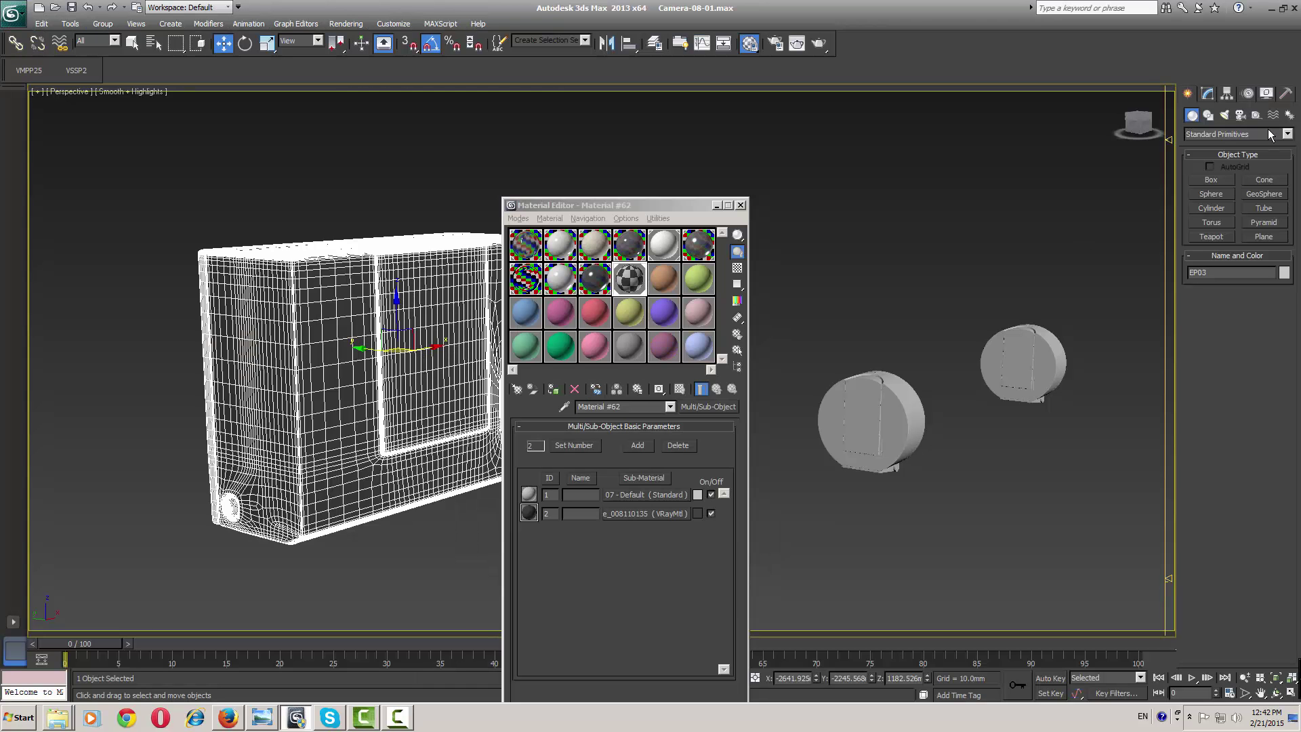
Enter Polygon sub-object mode on EP03's Editable Poly and drag Opaque Grey toward the dryer
left_click(1209, 94)
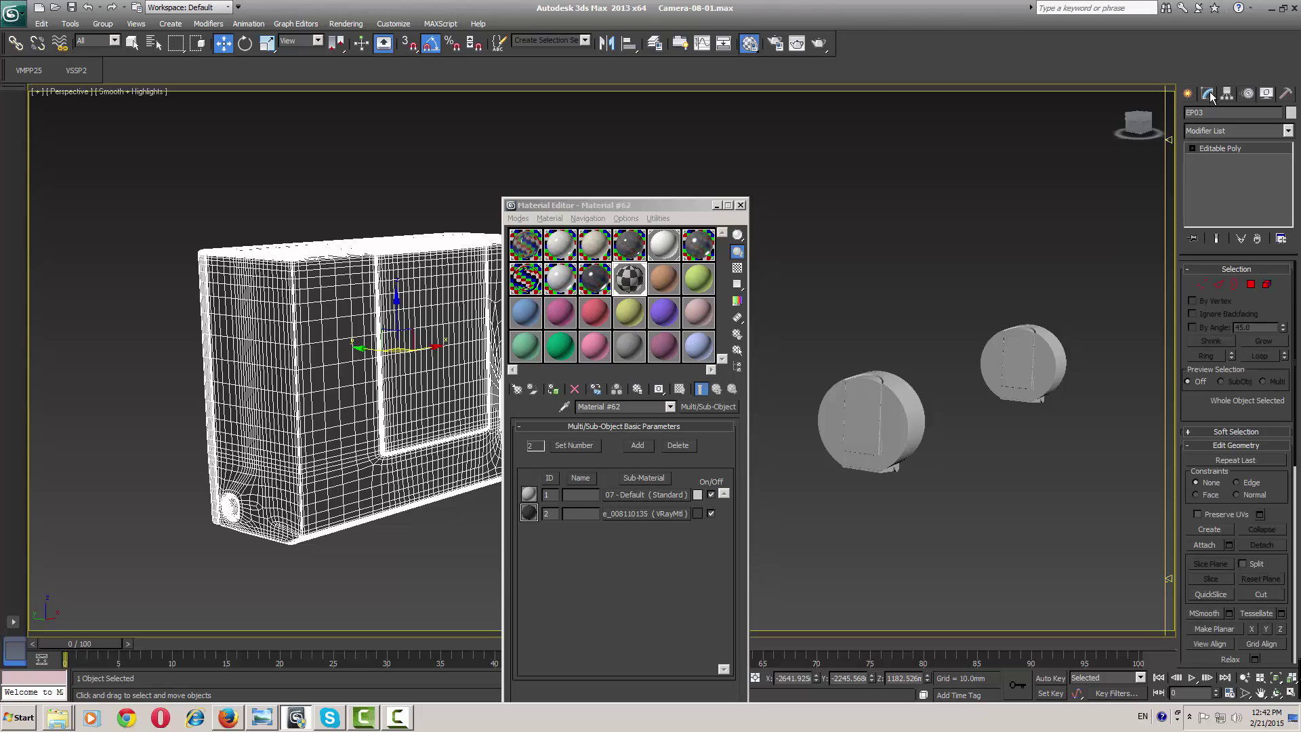
left_click(1251, 286)
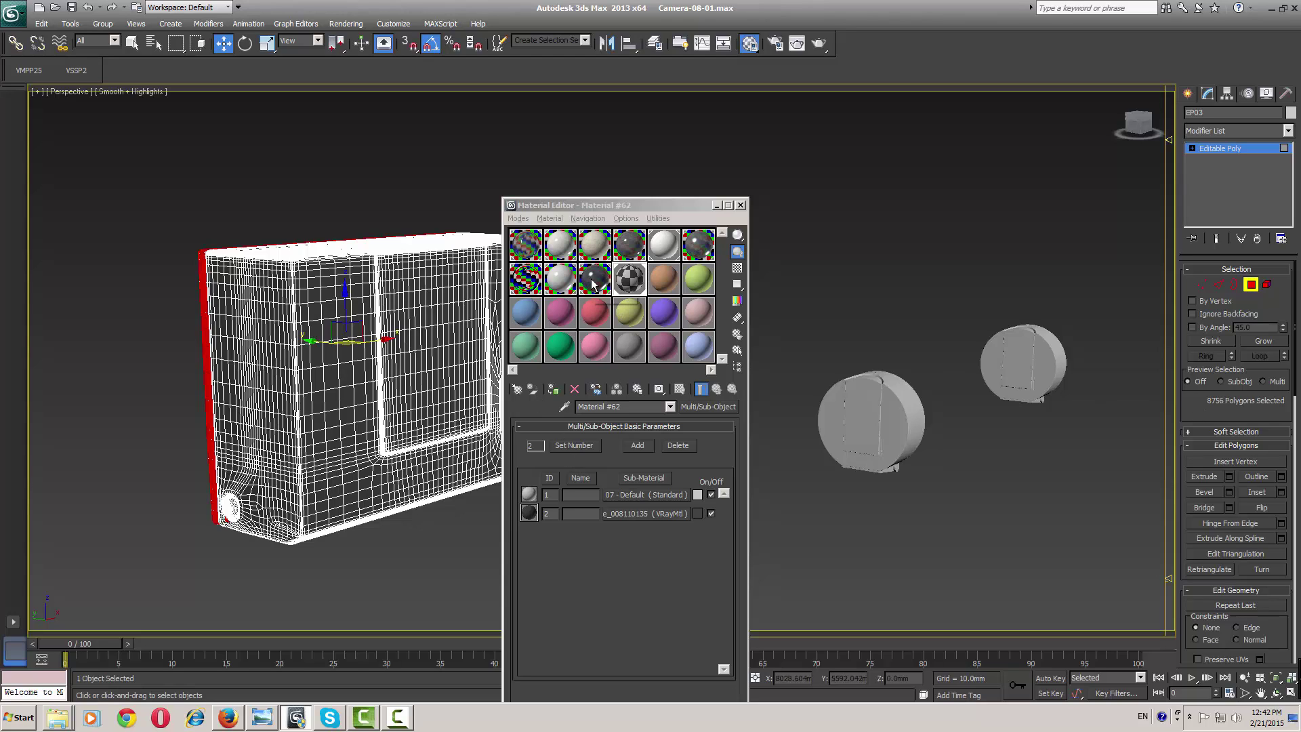
left_click_drag(593, 284, 614, 352)
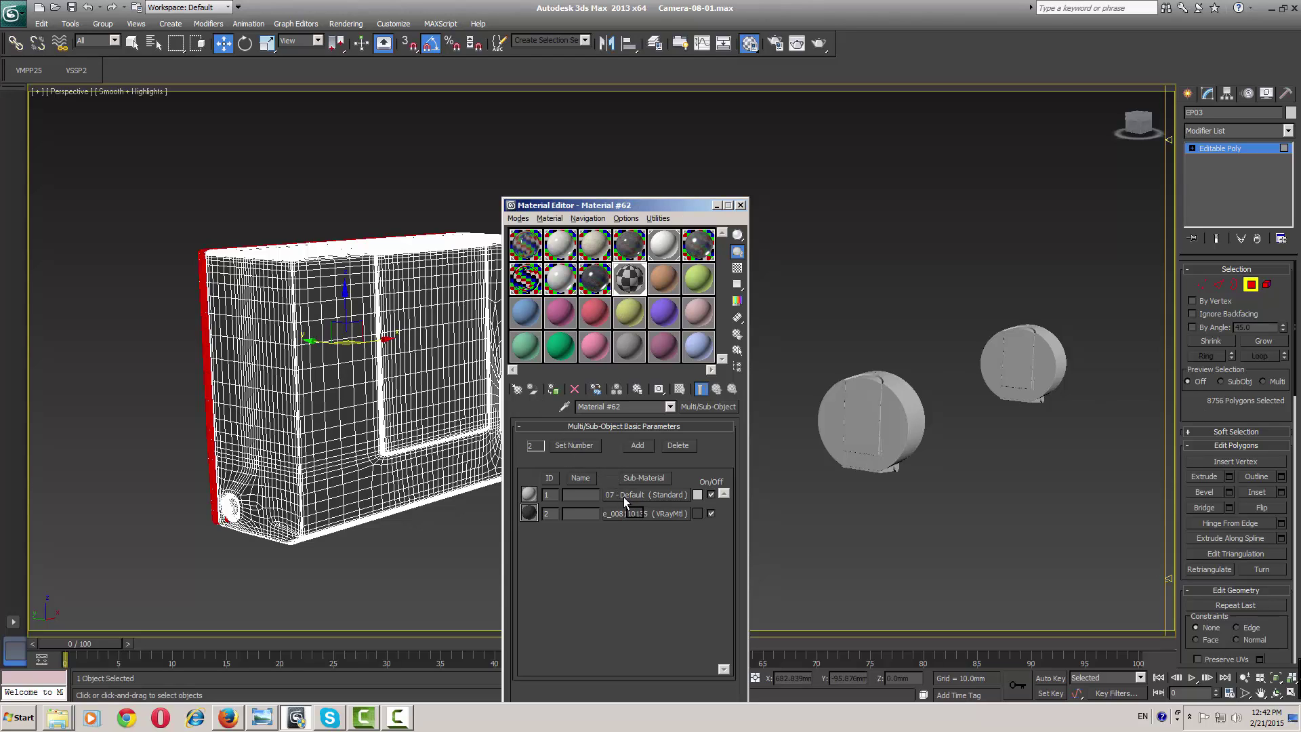
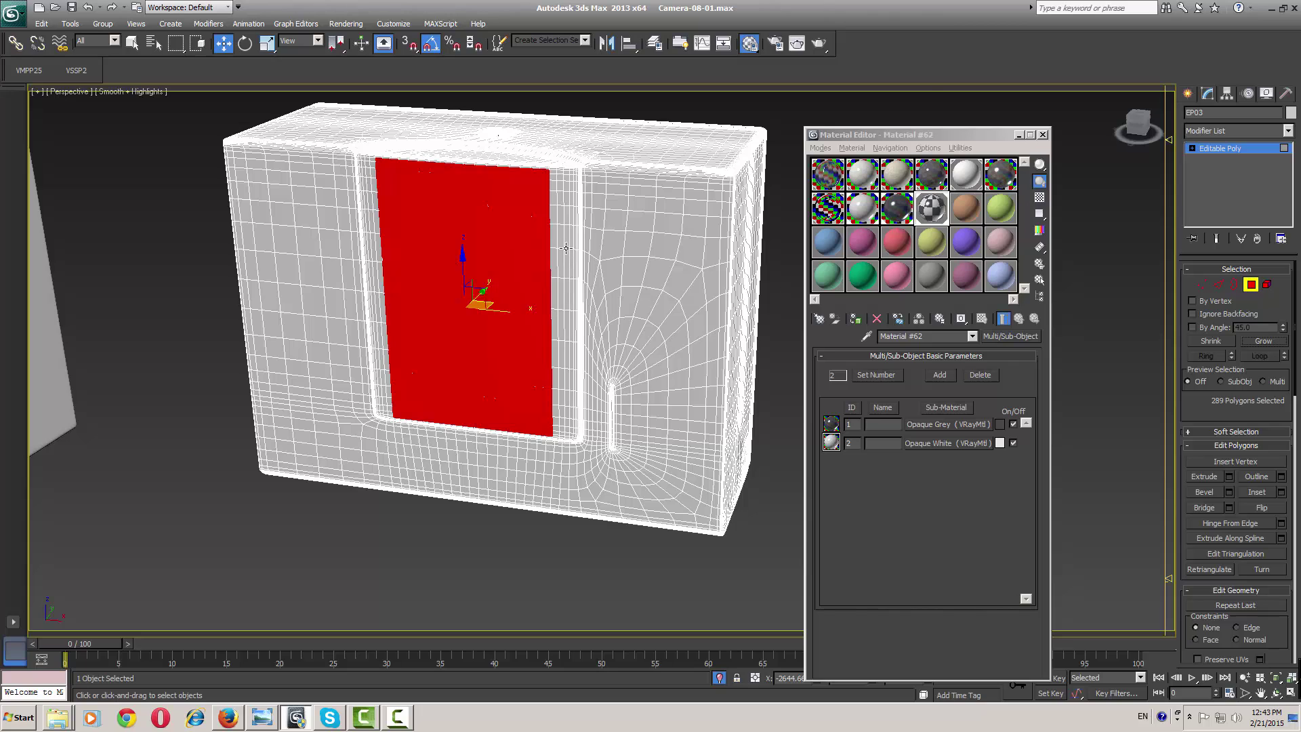
Zoom in on the dispenser box's upper front corner
scroll(566, 248, "up", 4)
middle_click_drag(565, 250, 597, 504)
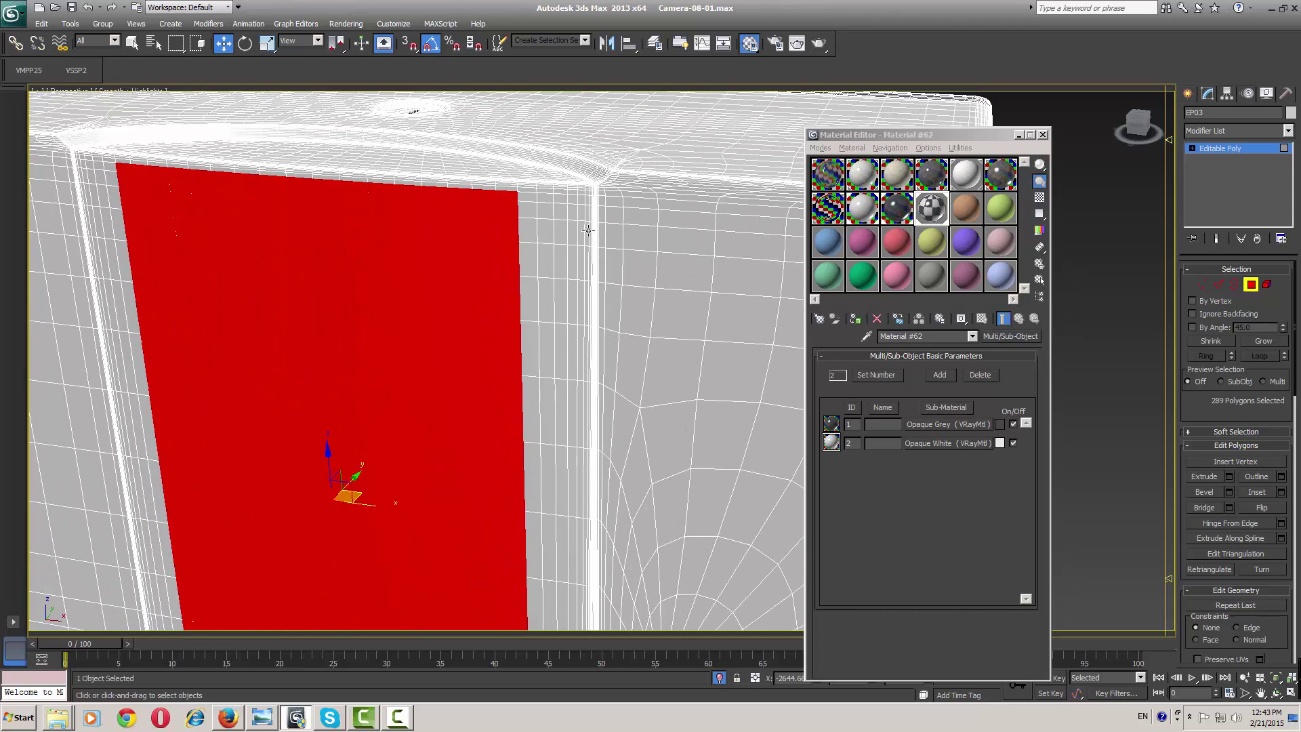
In Edge mode, loop an edge at the box's top front, then undo an accidental ring expansion
key("e")
key("2")
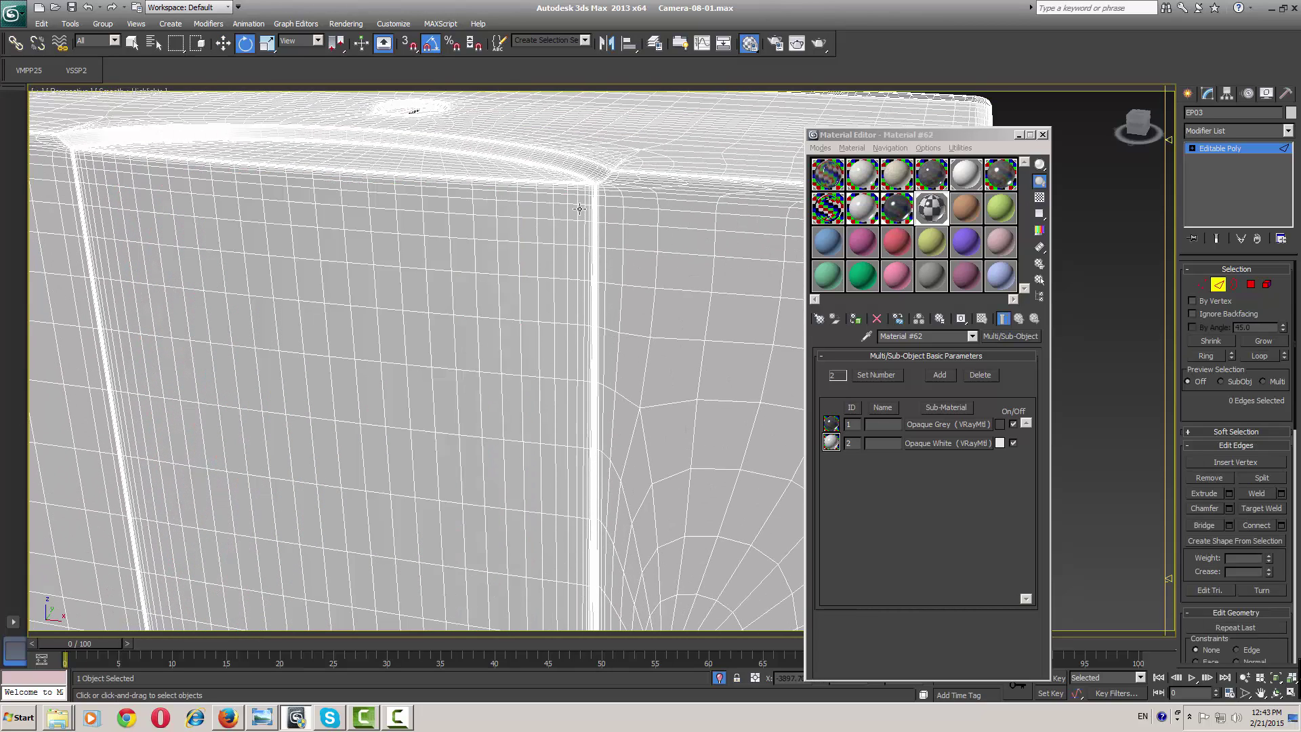
left_click(578, 208)
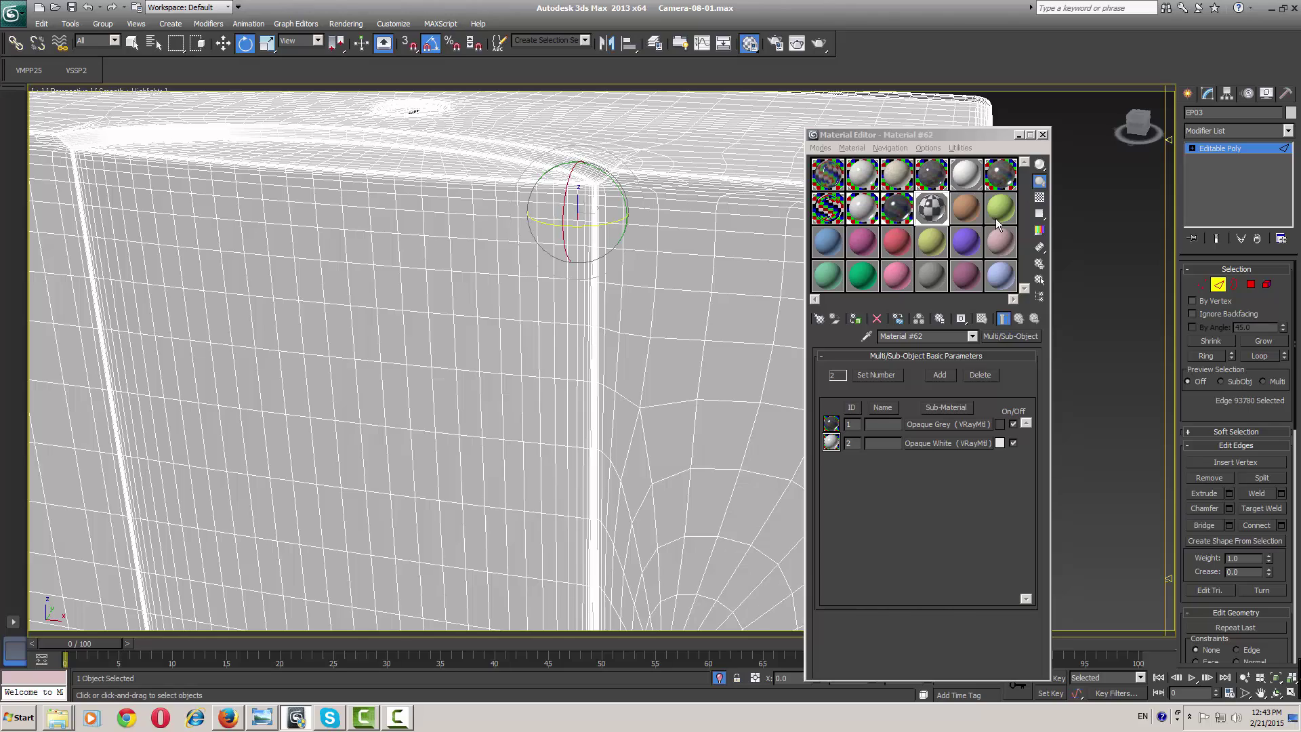
left_click(1258, 356)
middle_click_drag(633, 426, 603, 490)
middle_click_drag(600, 392, 603, 417, "alt")
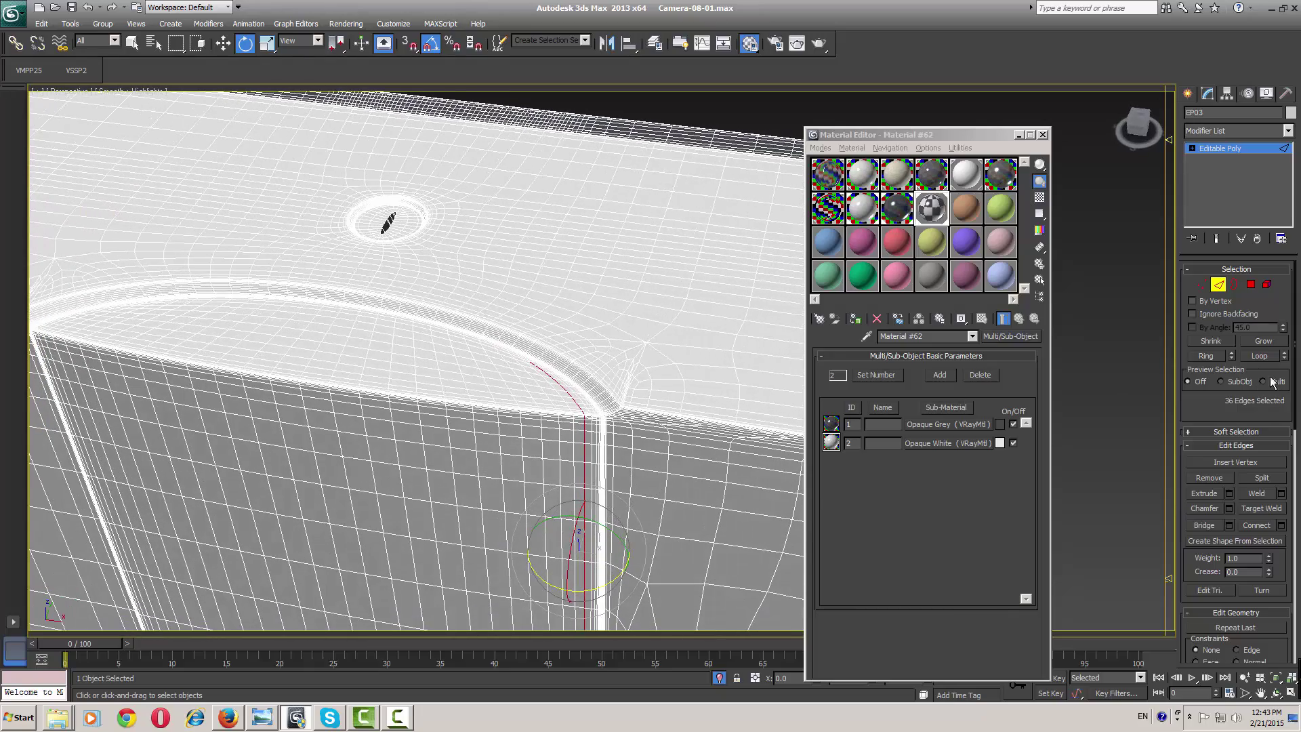
left_click(1207, 356)
scroll(570, 415, "down", 8)
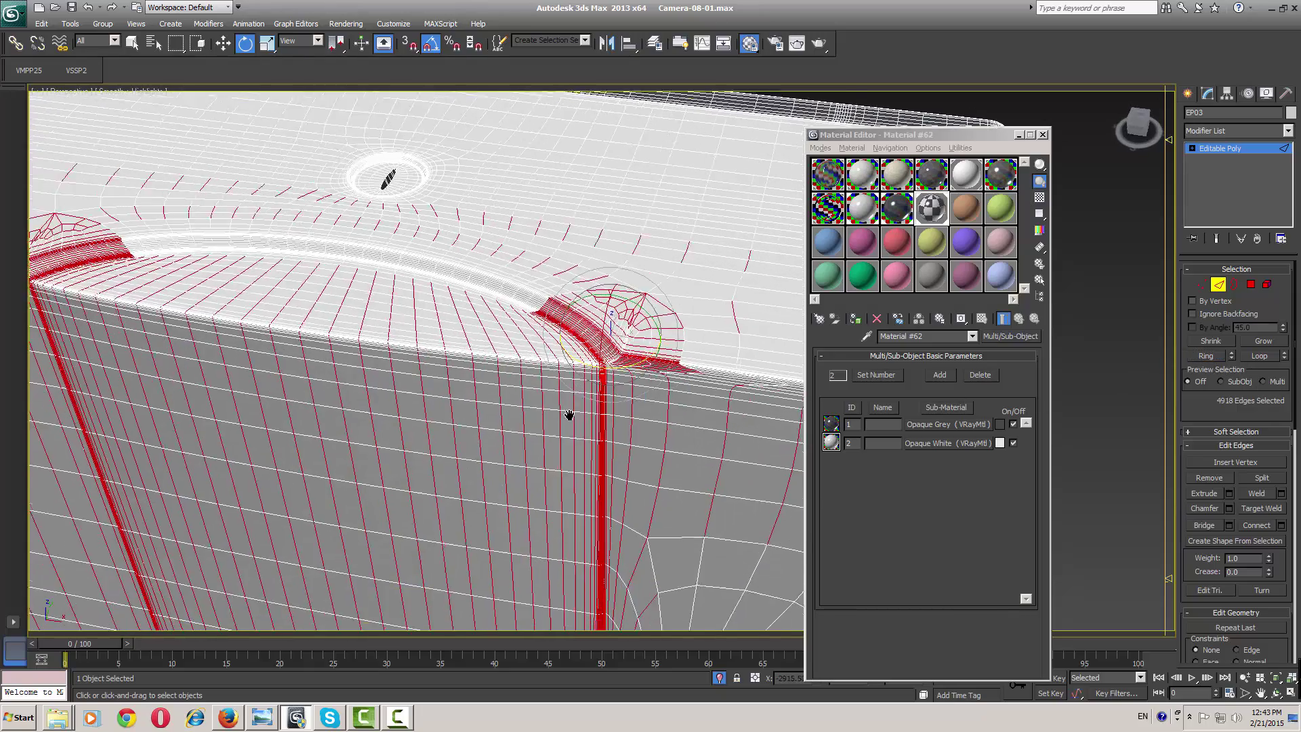
key("ctrl+z")
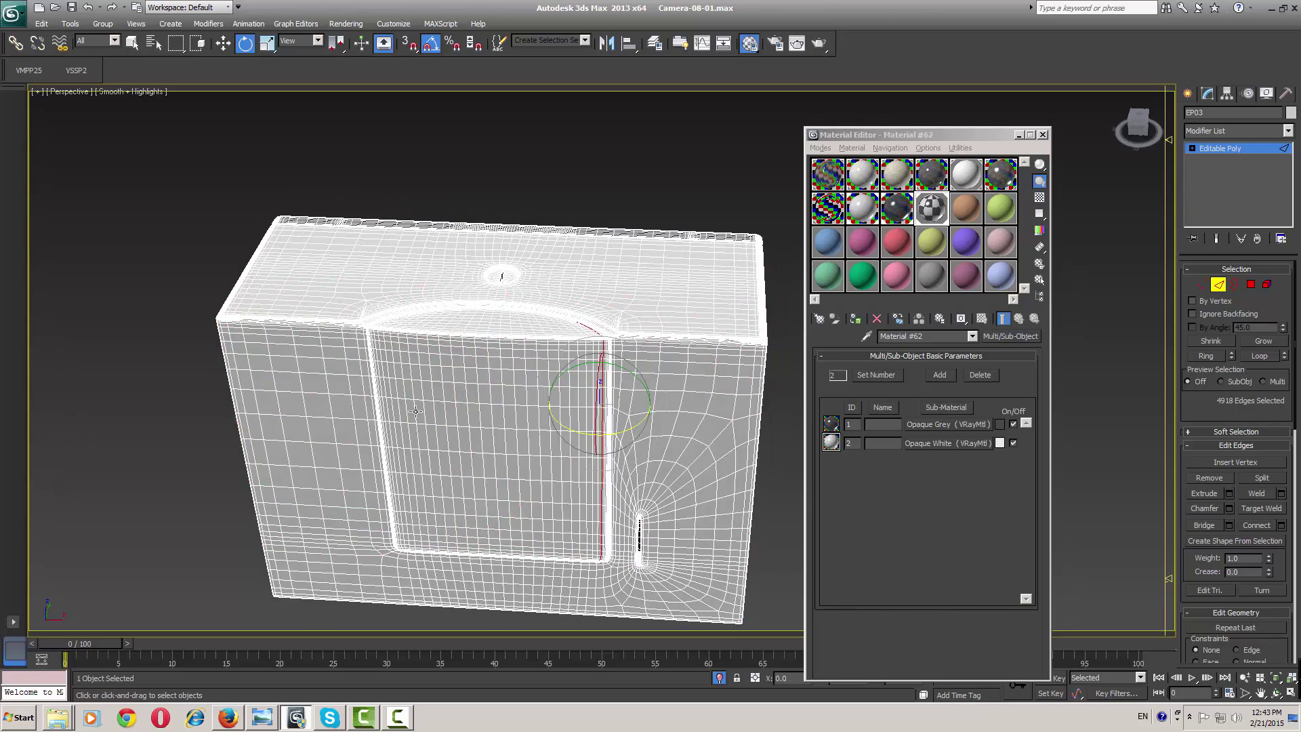
scroll(555, 415, "up", 3)
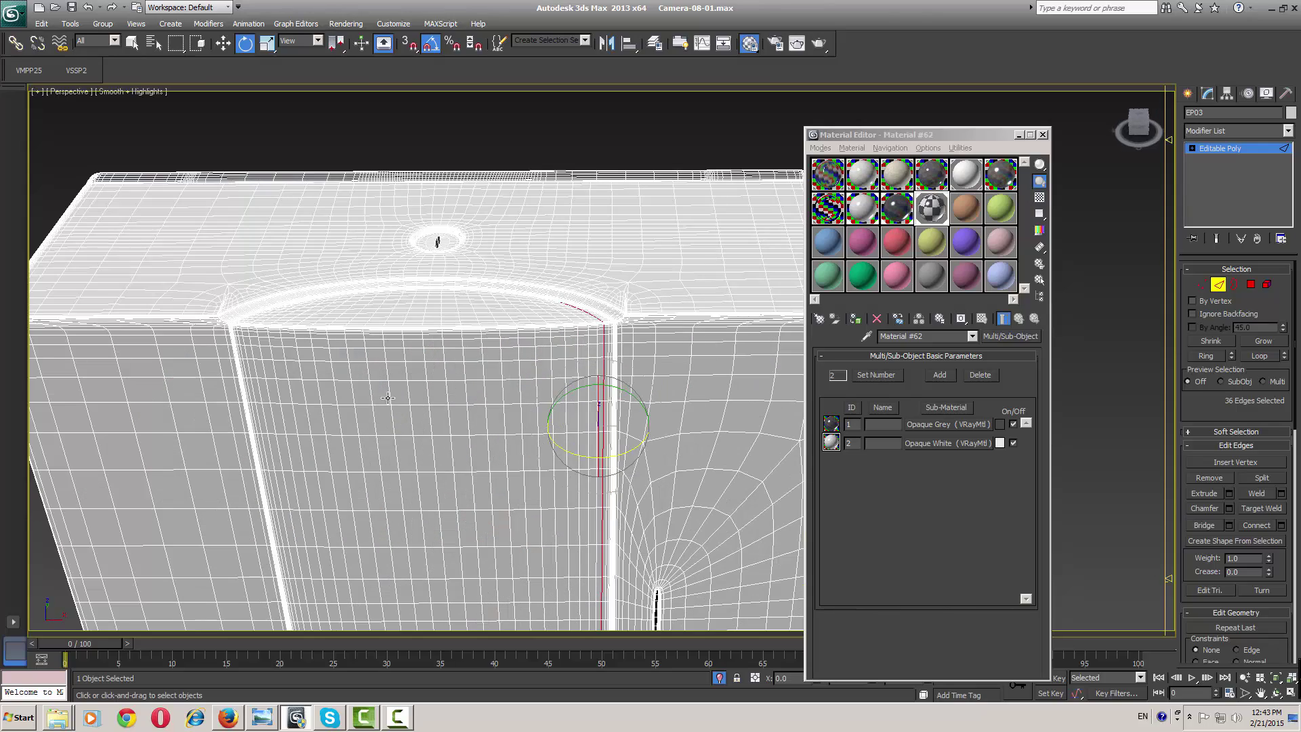
scroll(517, 372, "down", 3)
scroll(543, 299, "up", 2)
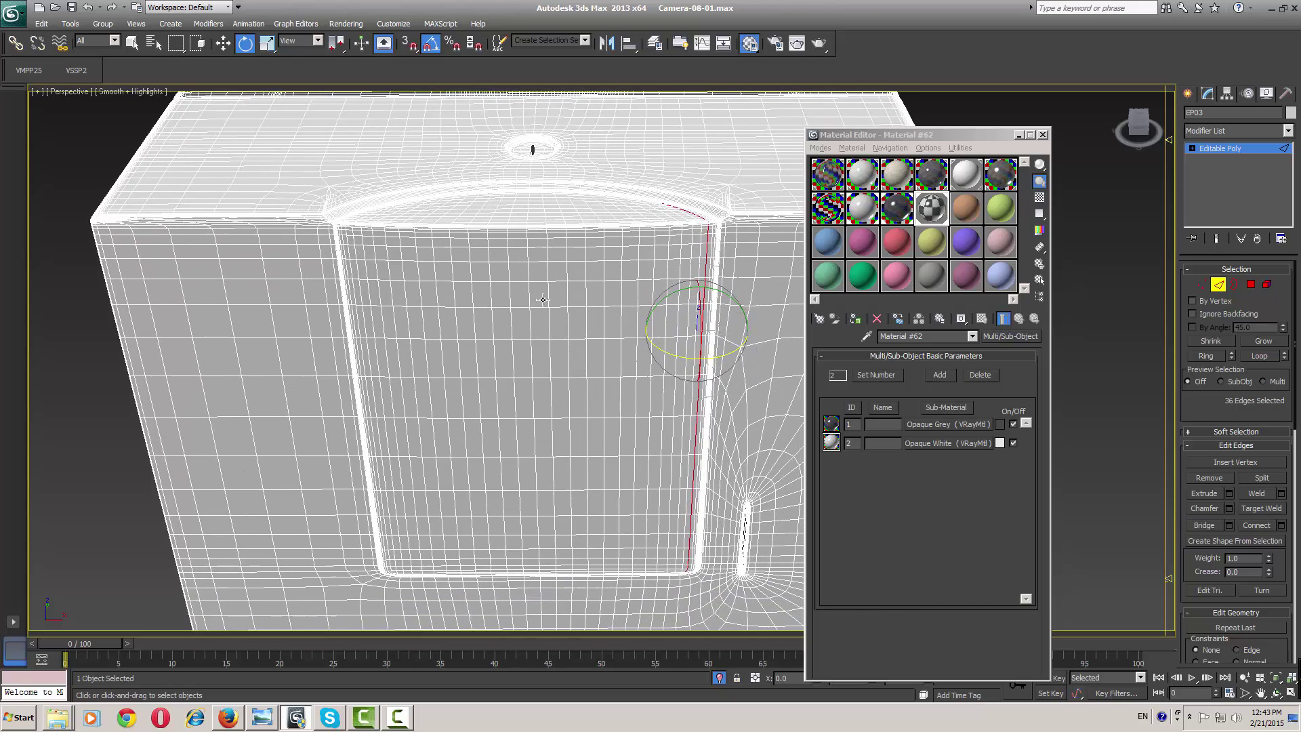
Loop a vertical edge down the box front and deselect its top and bottom edges
left_click(530, 299)
left_click(1262, 356)
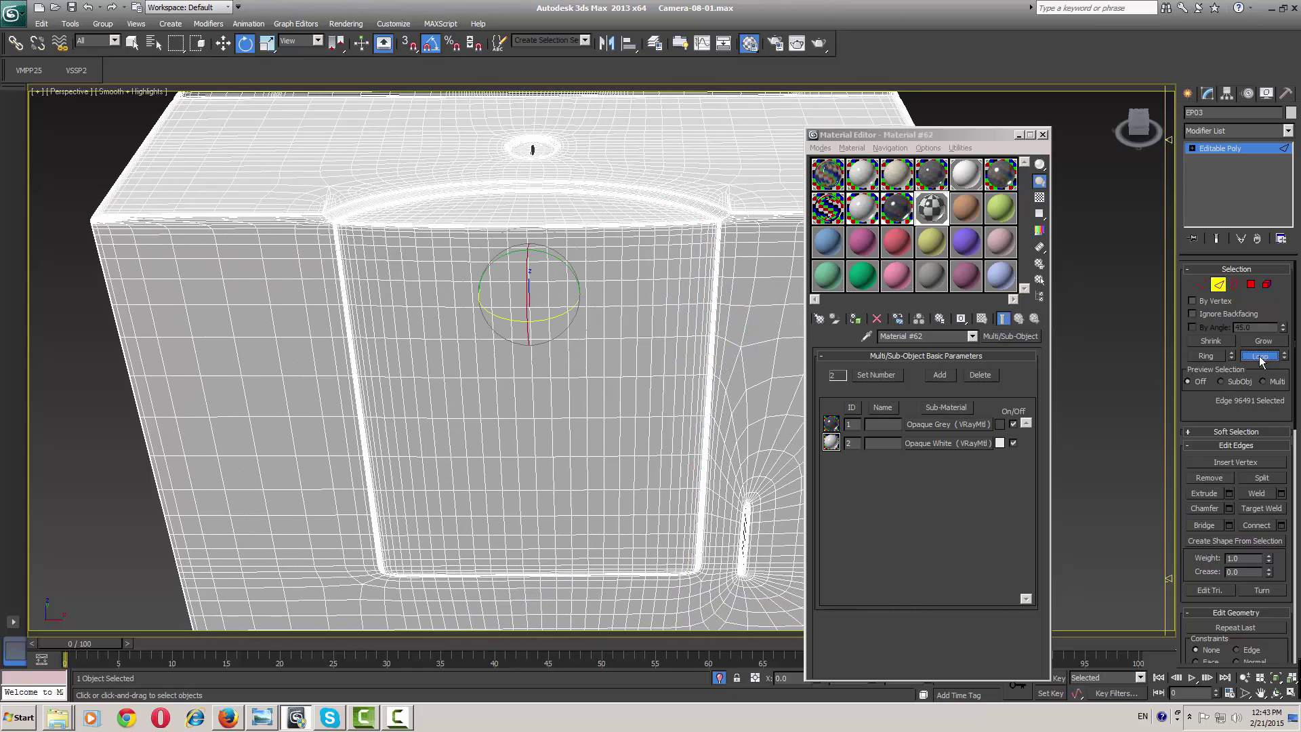
middle_click_drag(585, 259, 588, 267, "alt")
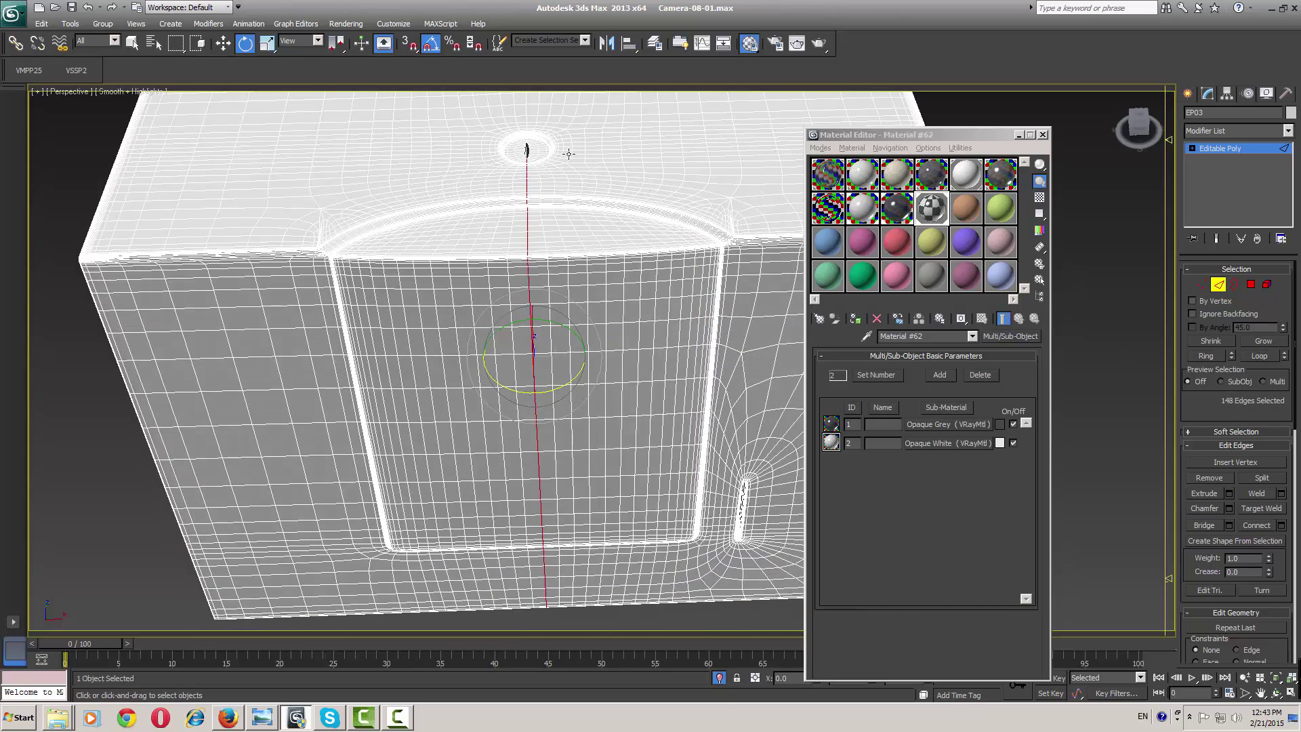
left_click_drag(576, 134, 501, 210, "alt")
middle_click_drag(526, 241, 530, 192)
left_click_drag(625, 526, 492, 422, "alt")
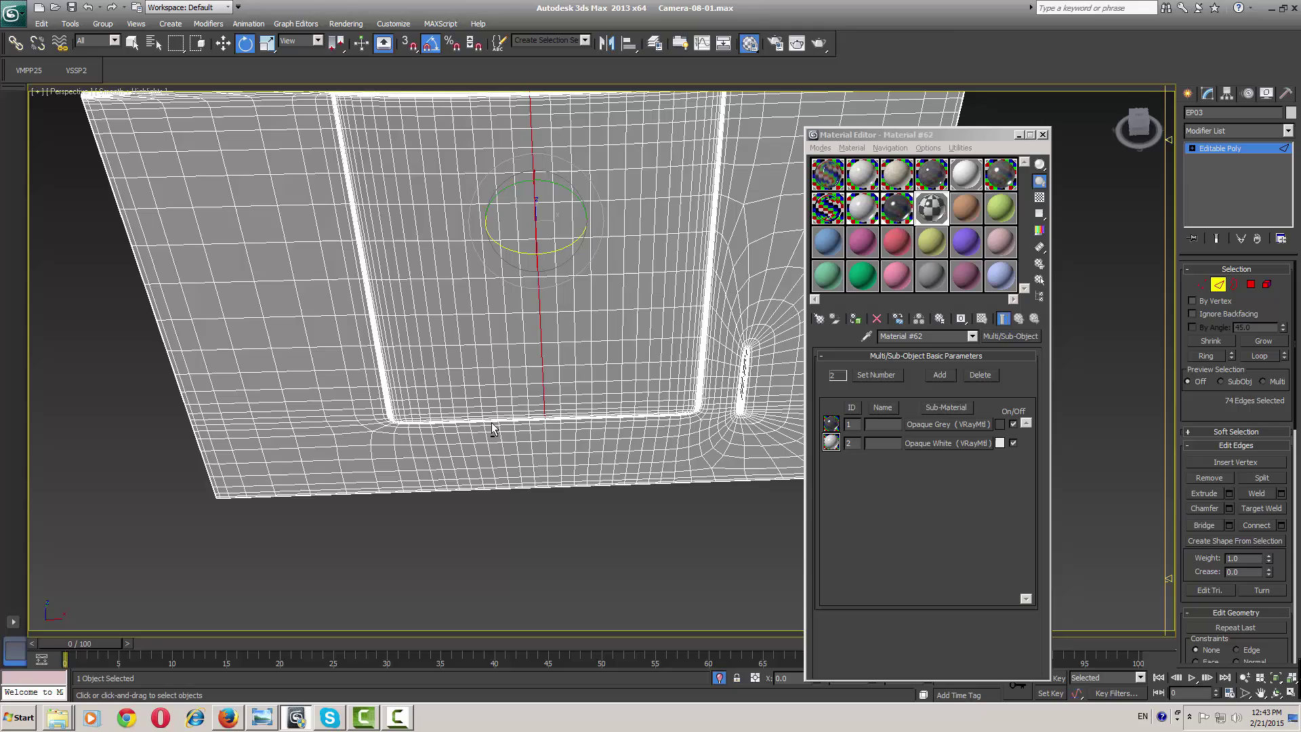
right_click(635, 395)
Convert the edge loop to faces, grow it across the front panel, and deselect the floor's left faces
left_click(579, 303)
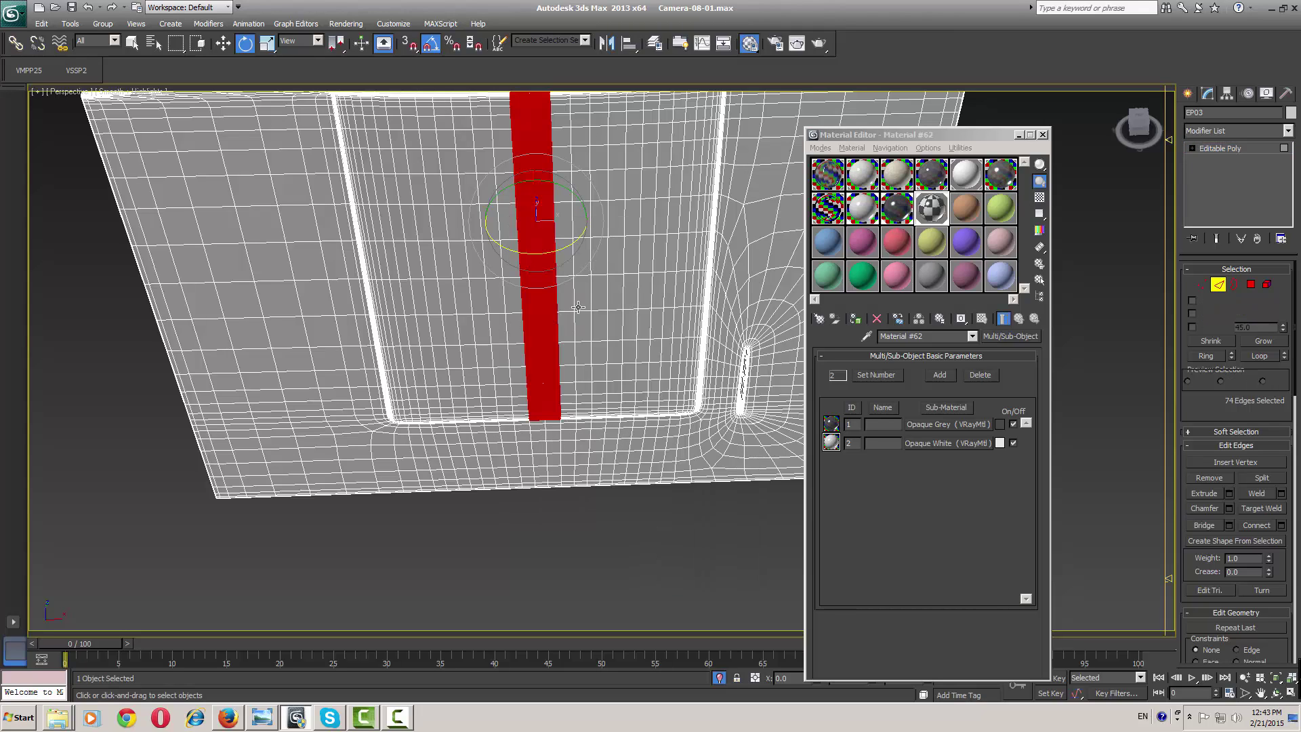
left_click(1273, 346)
left_click(1274, 345)
left_click(1274, 345)
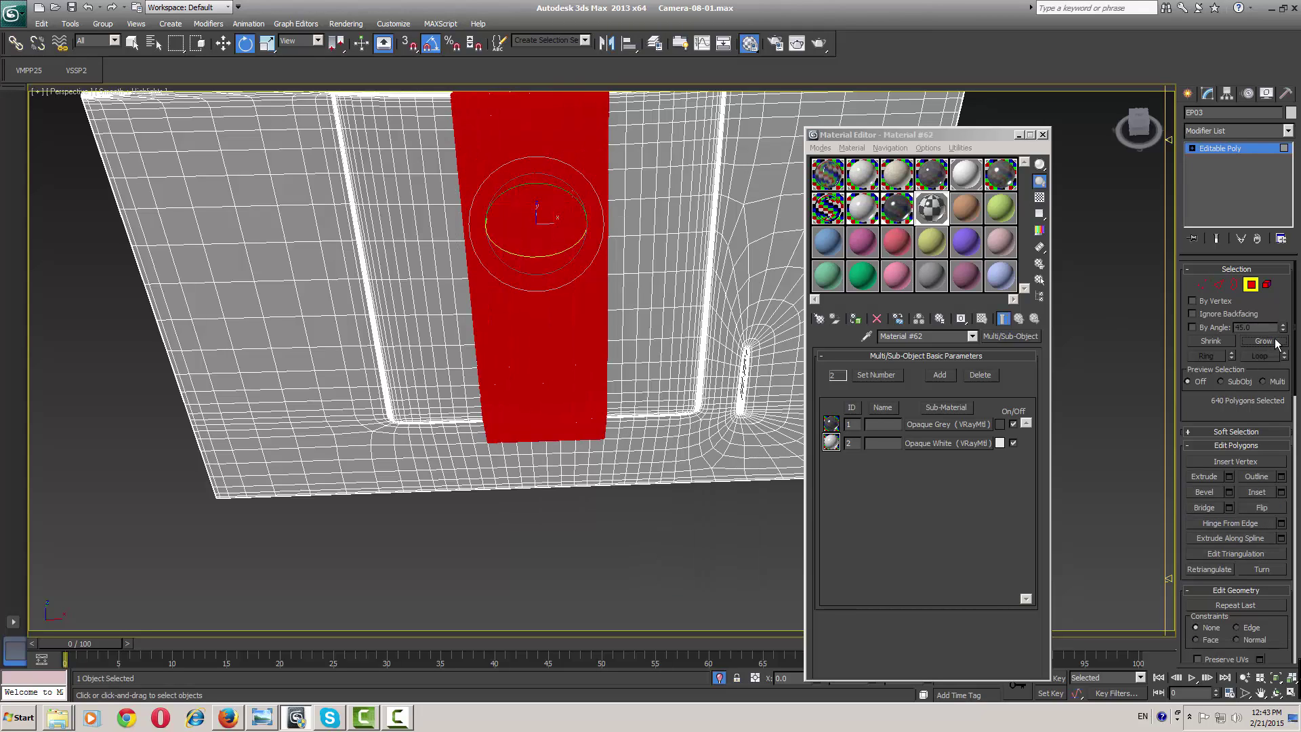
left_click(1275, 343)
left_click(1277, 342)
left_click(1277, 343)
left_click(1277, 343)
left_click(1276, 342)
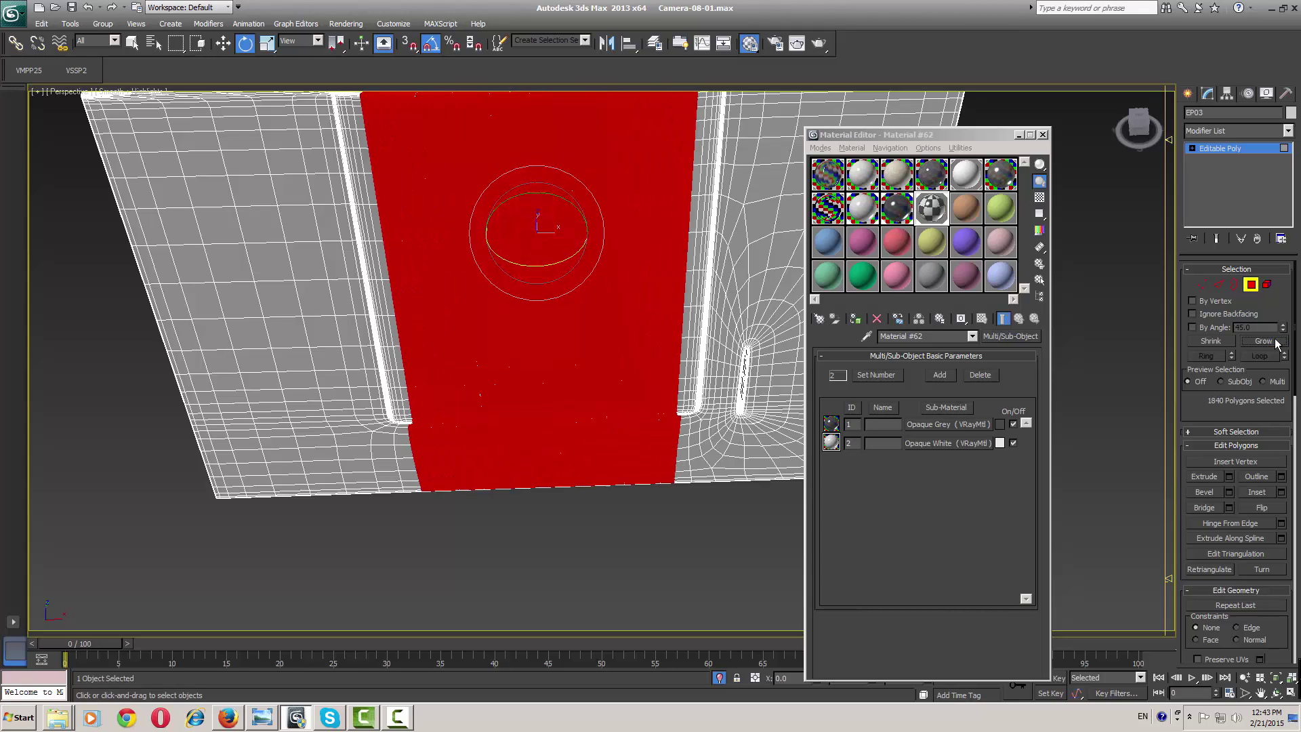
left_click(1277, 342)
left_click(1277, 342)
left_click(1277, 342)
left_click(1276, 342)
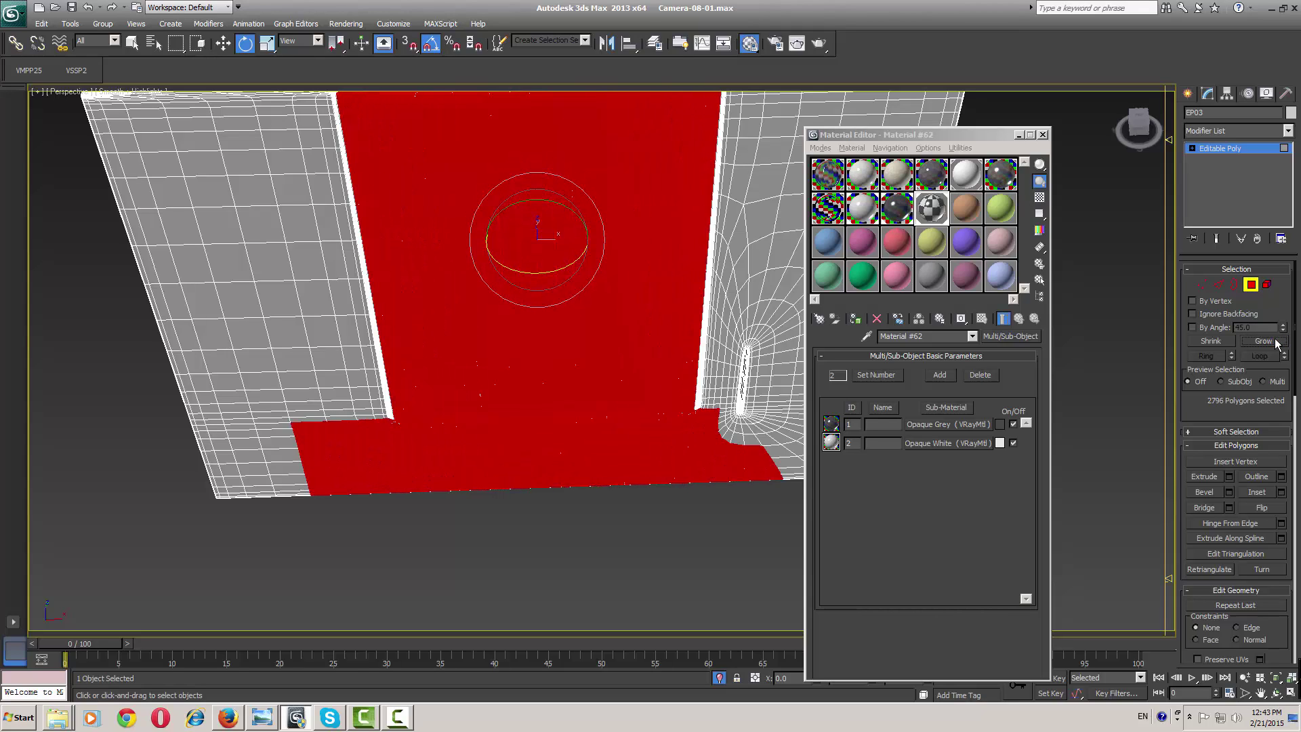
left_click(1277, 342)
left_click(1276, 342)
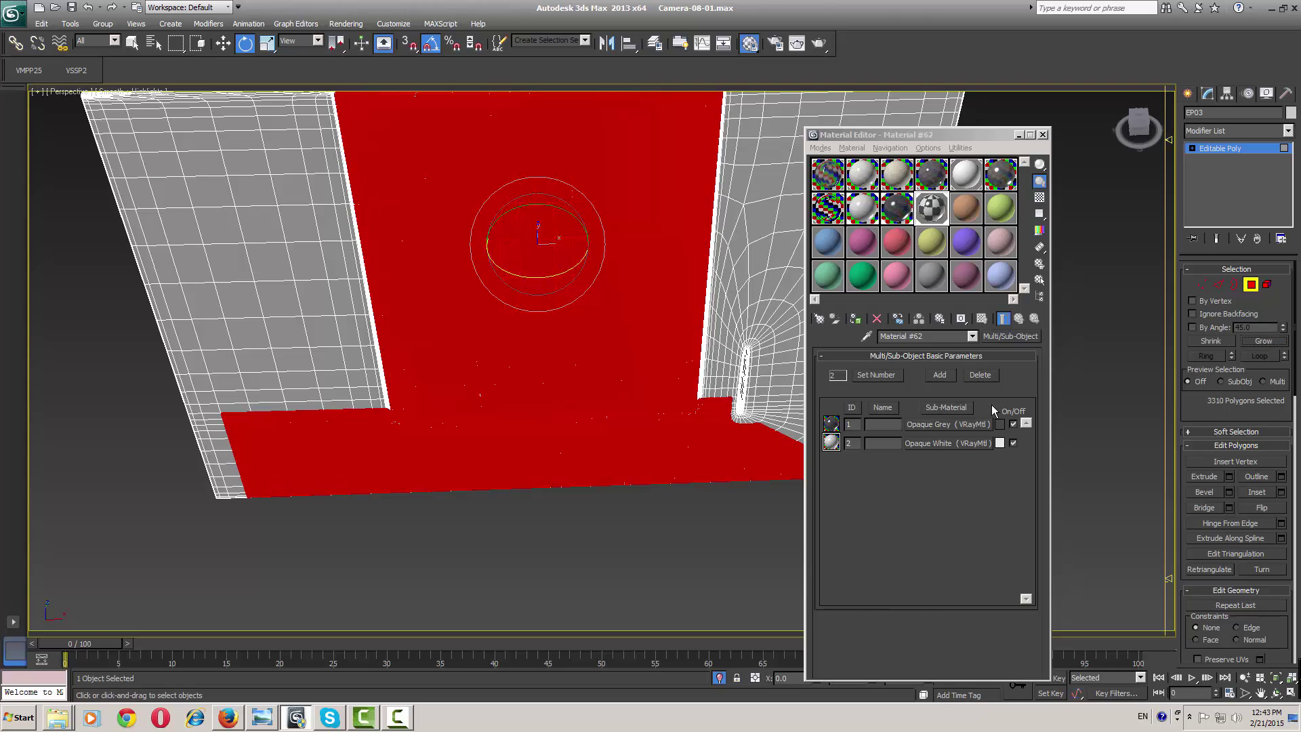
left_click_drag(656, 435, 351, 416)
left_click_drag(135, 385, 645, 464, "alt")
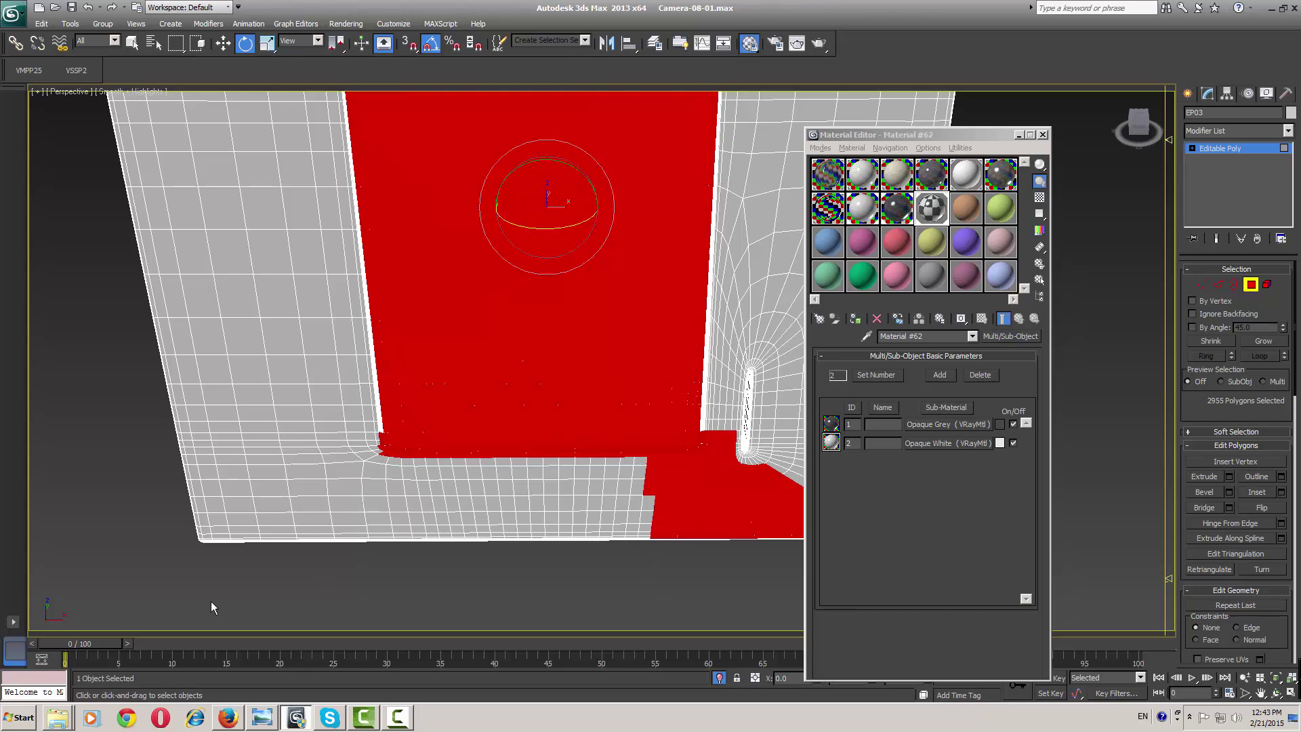
In Explorer, open the Euronics Incoming folder's 17-02-2014 subfolder
mouse_move(60, 726)
left_click(67, 668)
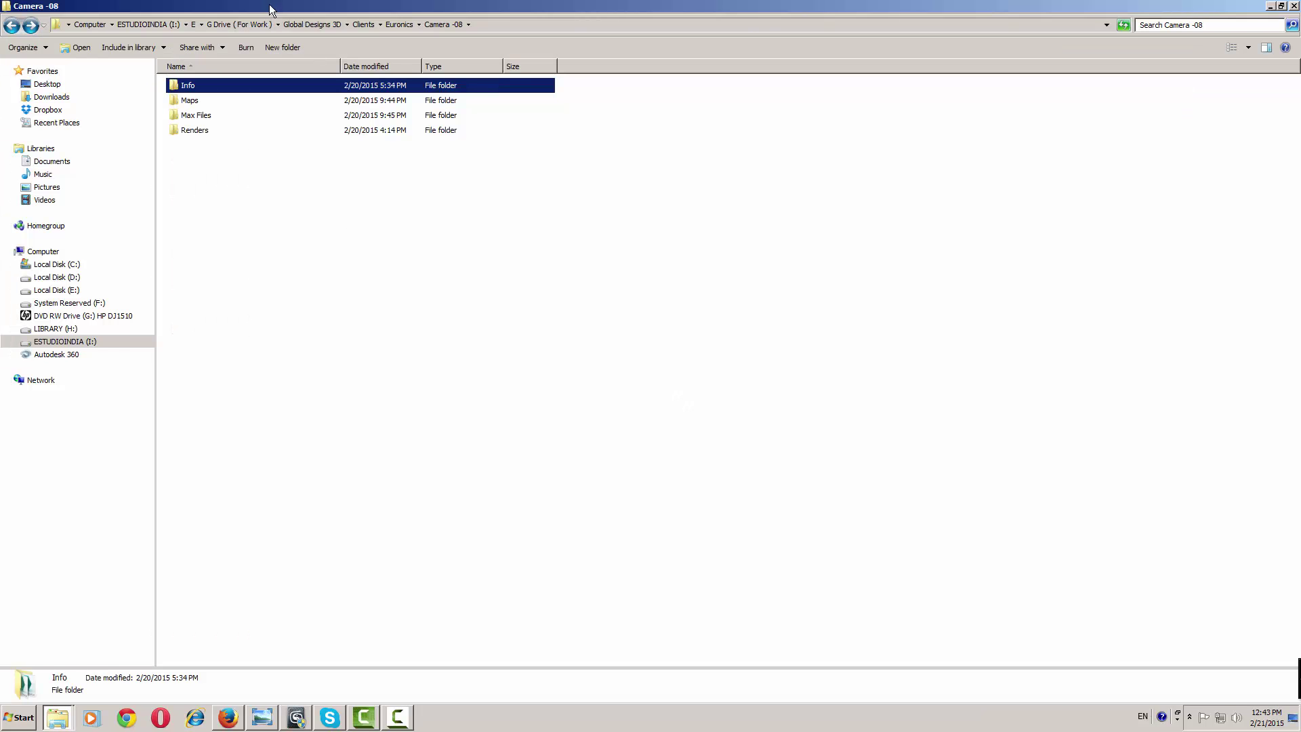
left_click(400, 23)
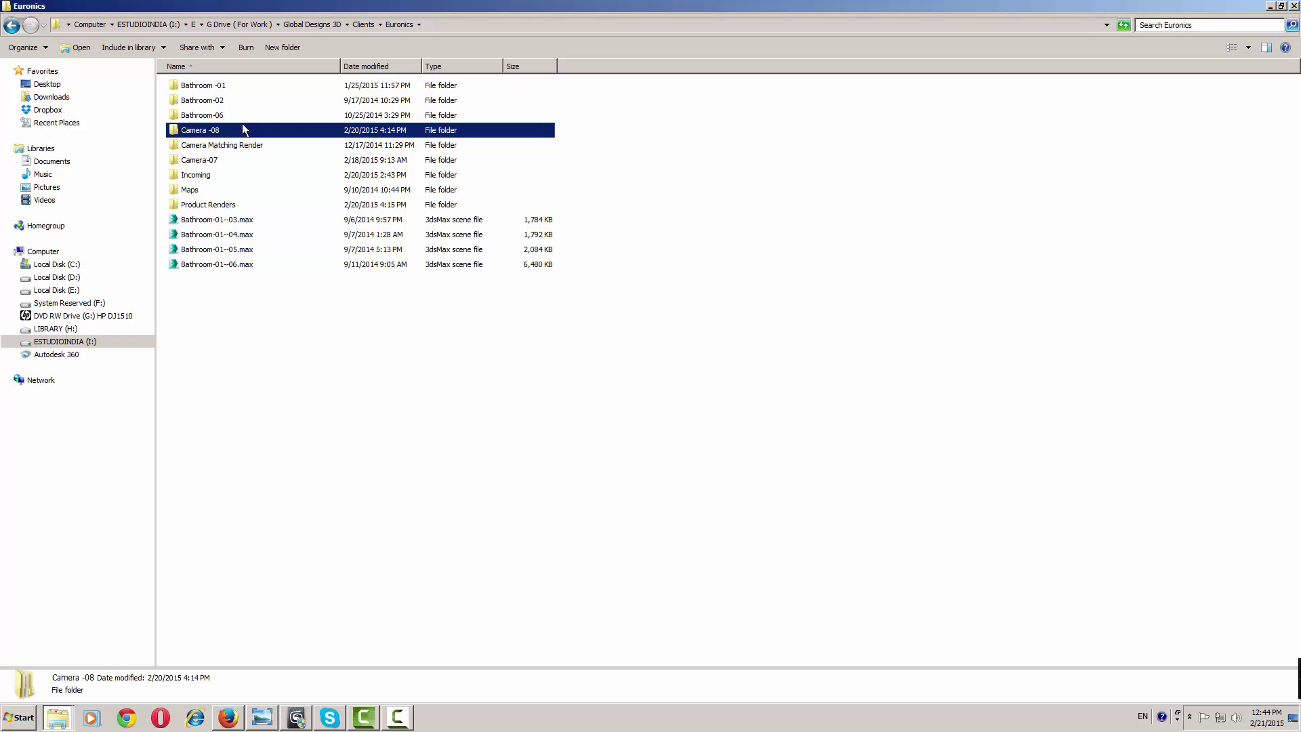
left_click(204, 175)
key("Return")
type("17")
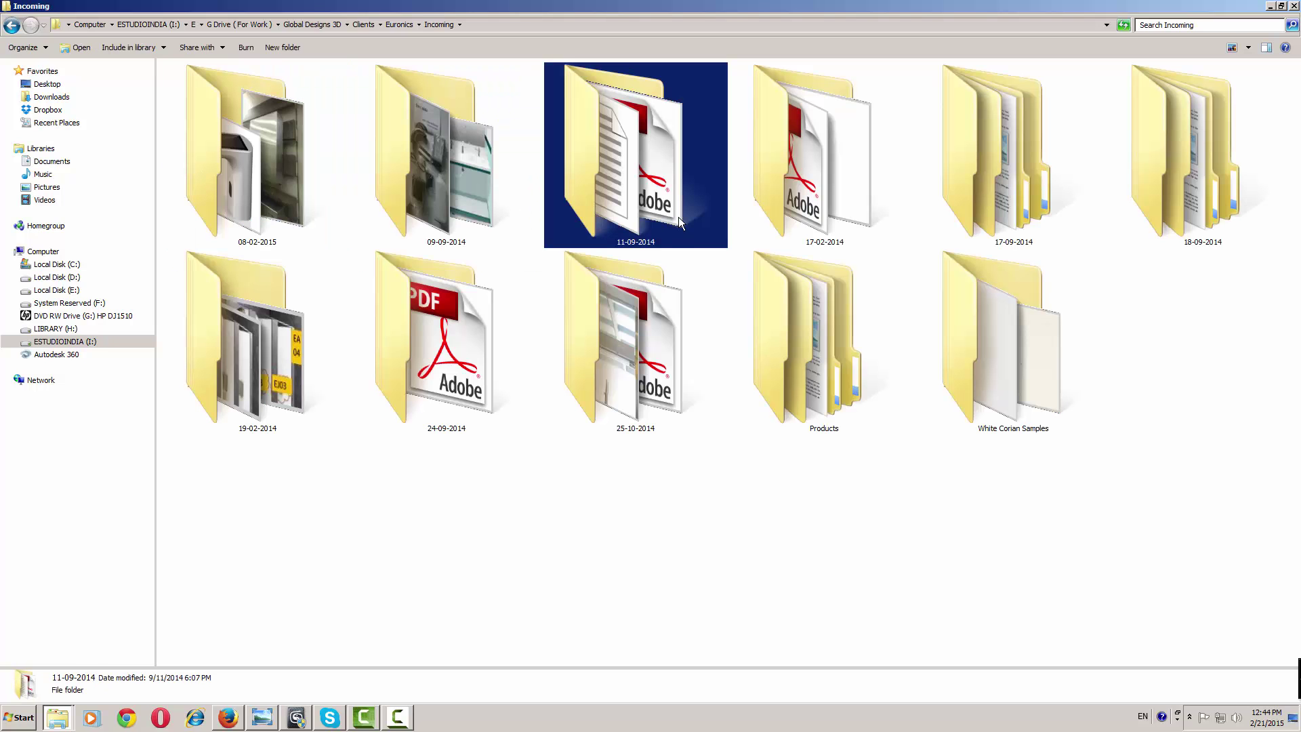
key("Return")
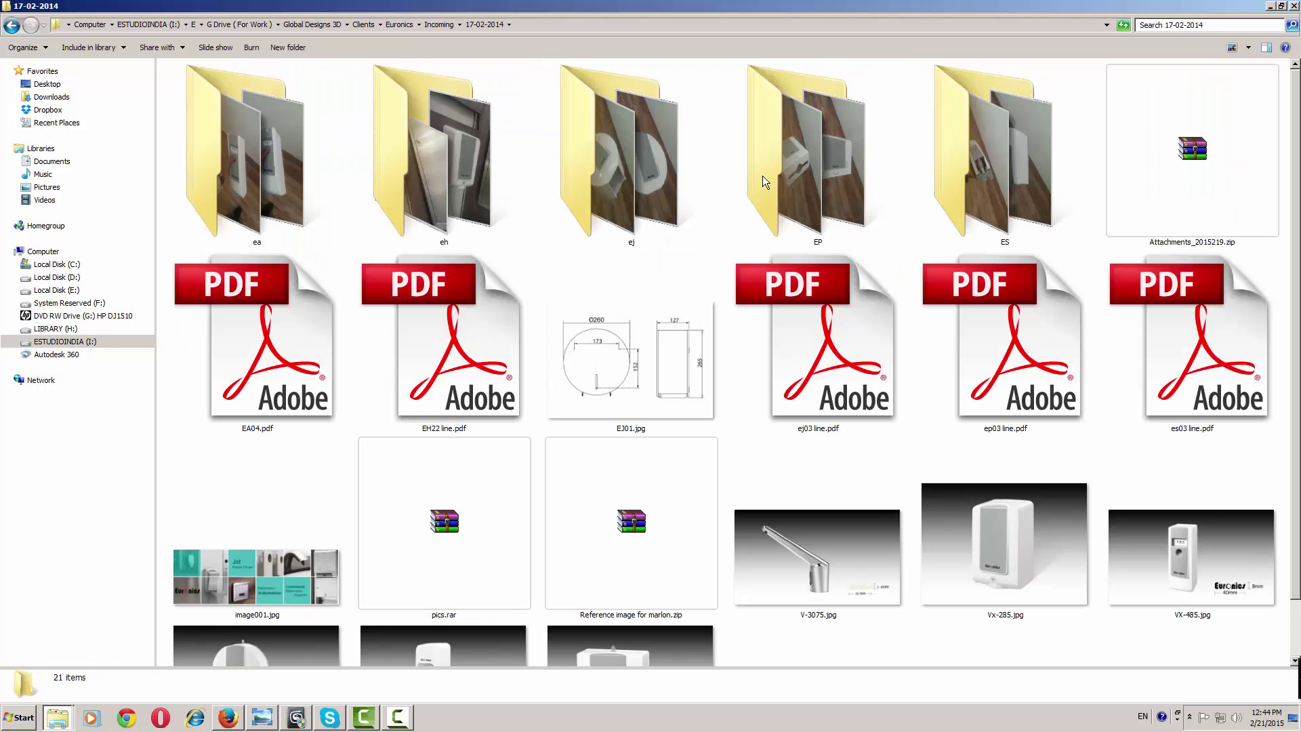
View the EP folder's dispenser photos IMAG2785 and IMAG2786, then return to 3ds Max
double_click(812, 169)
double_click(199, 120)
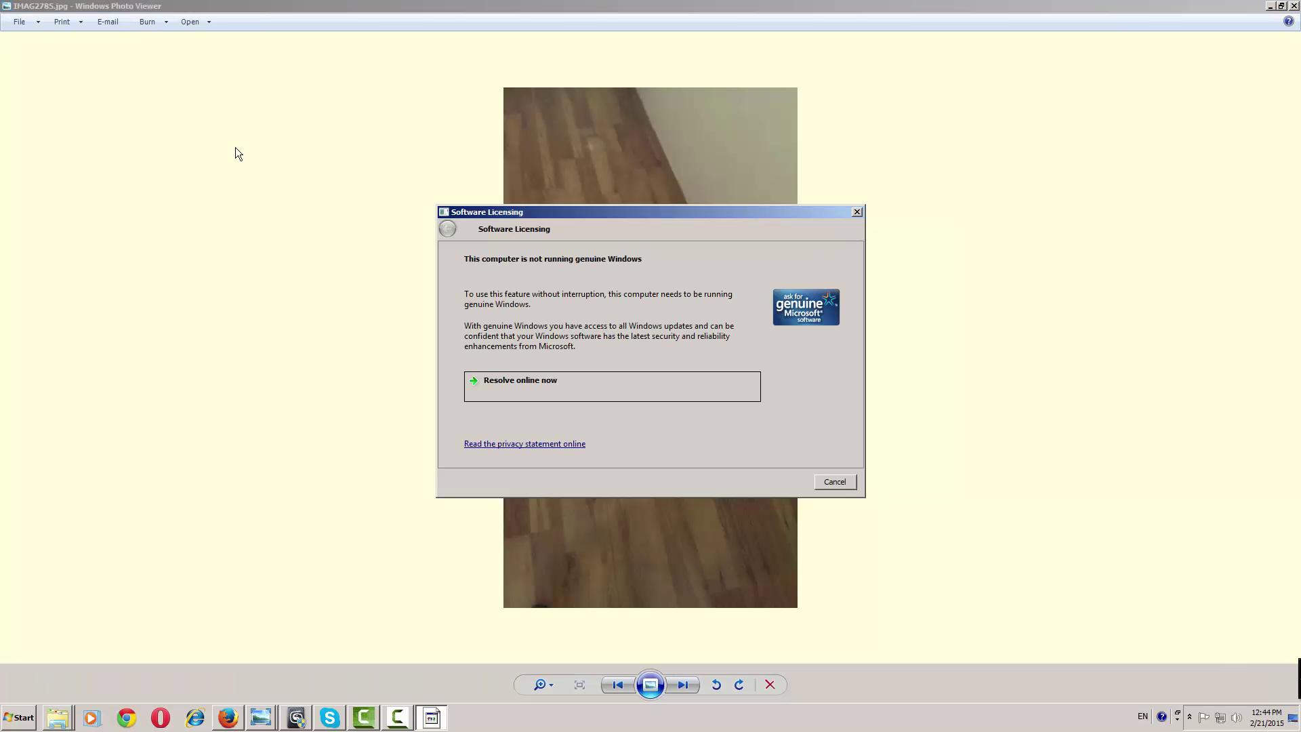
key("Escape")
scroll(629, 315, "up", 3)
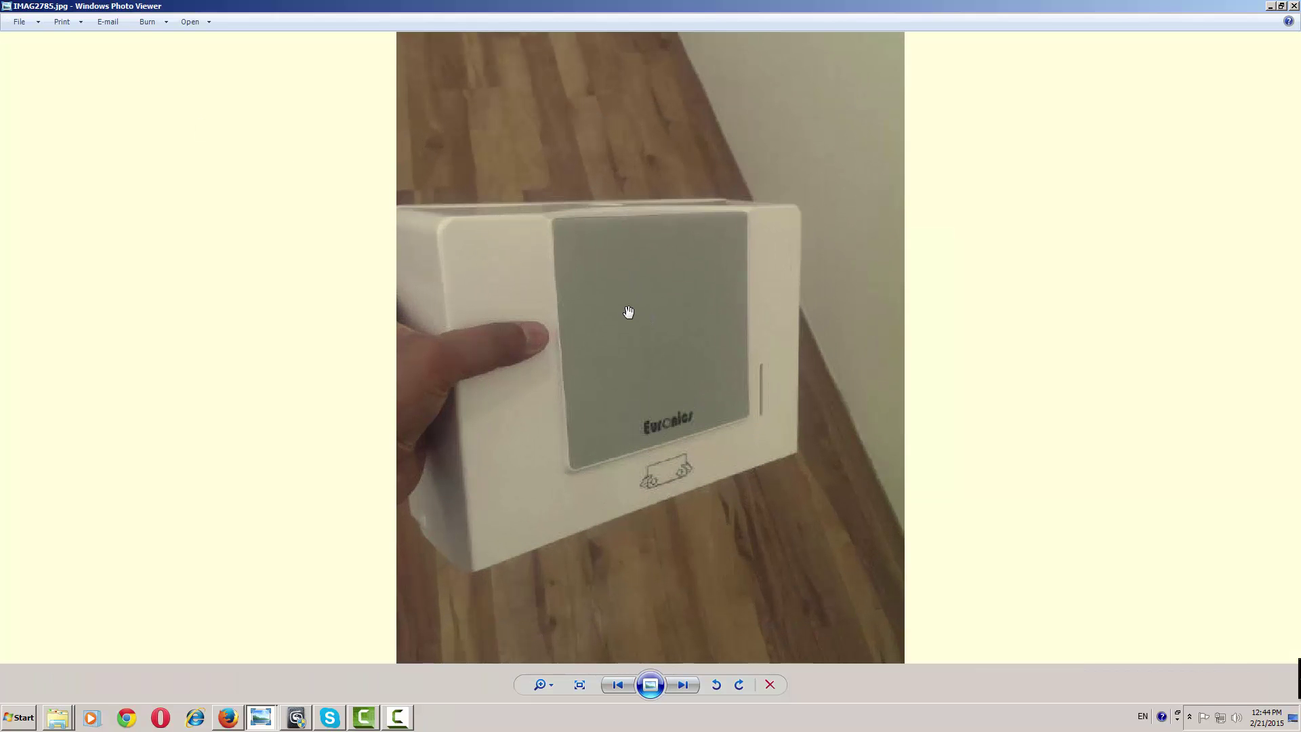
key("Right")
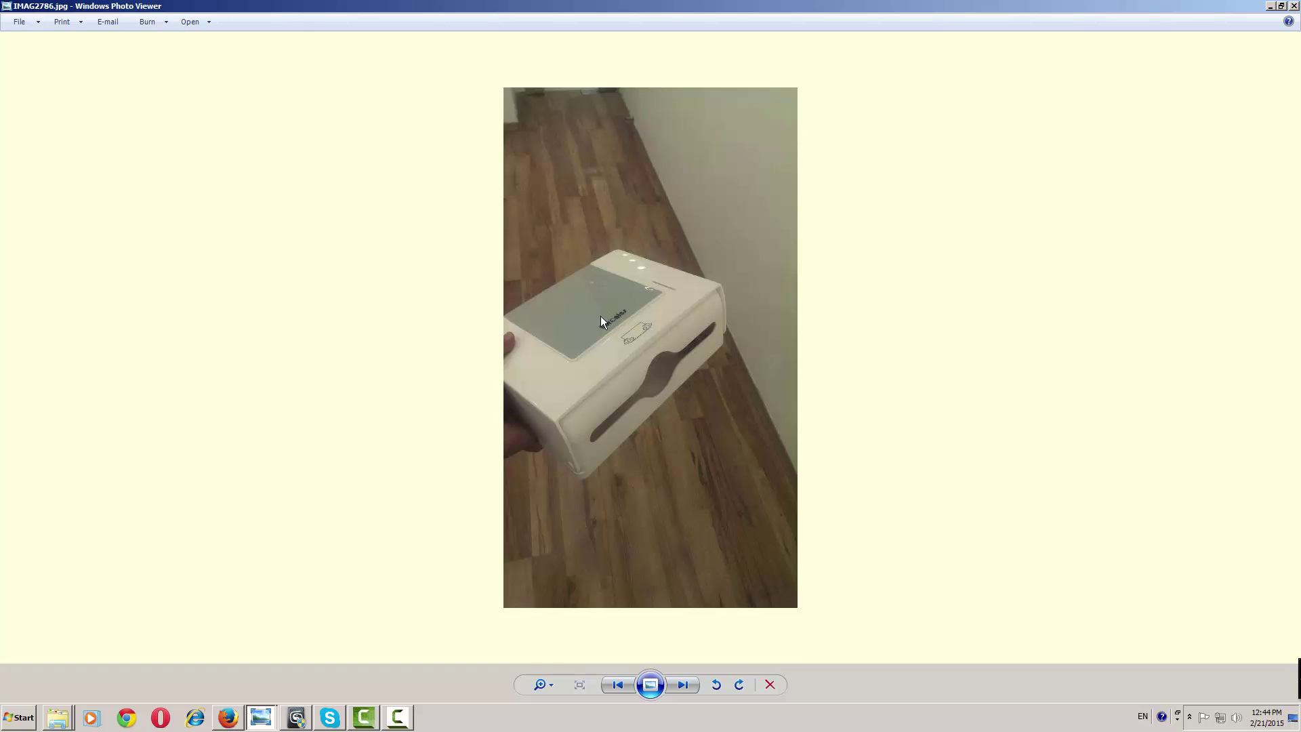
scroll(588, 317, "up", 1)
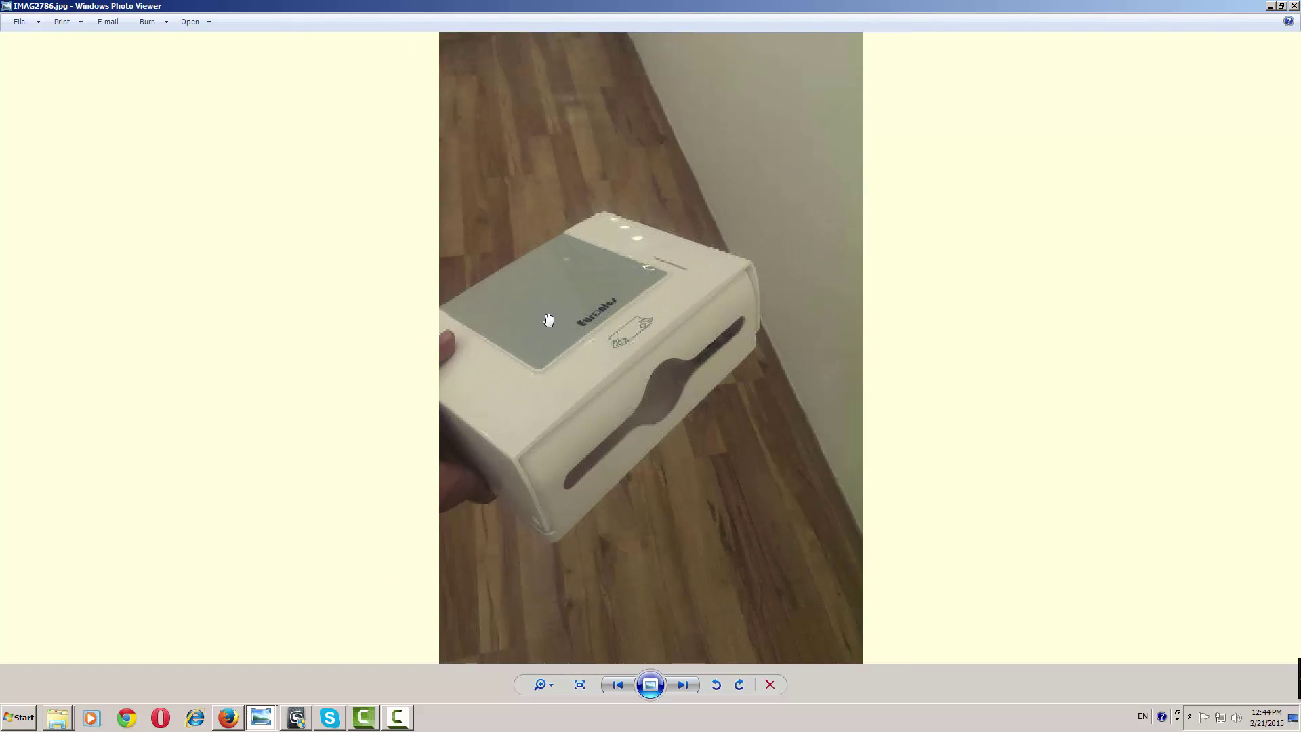
key("alt+Tab")
key("alt+Tab")
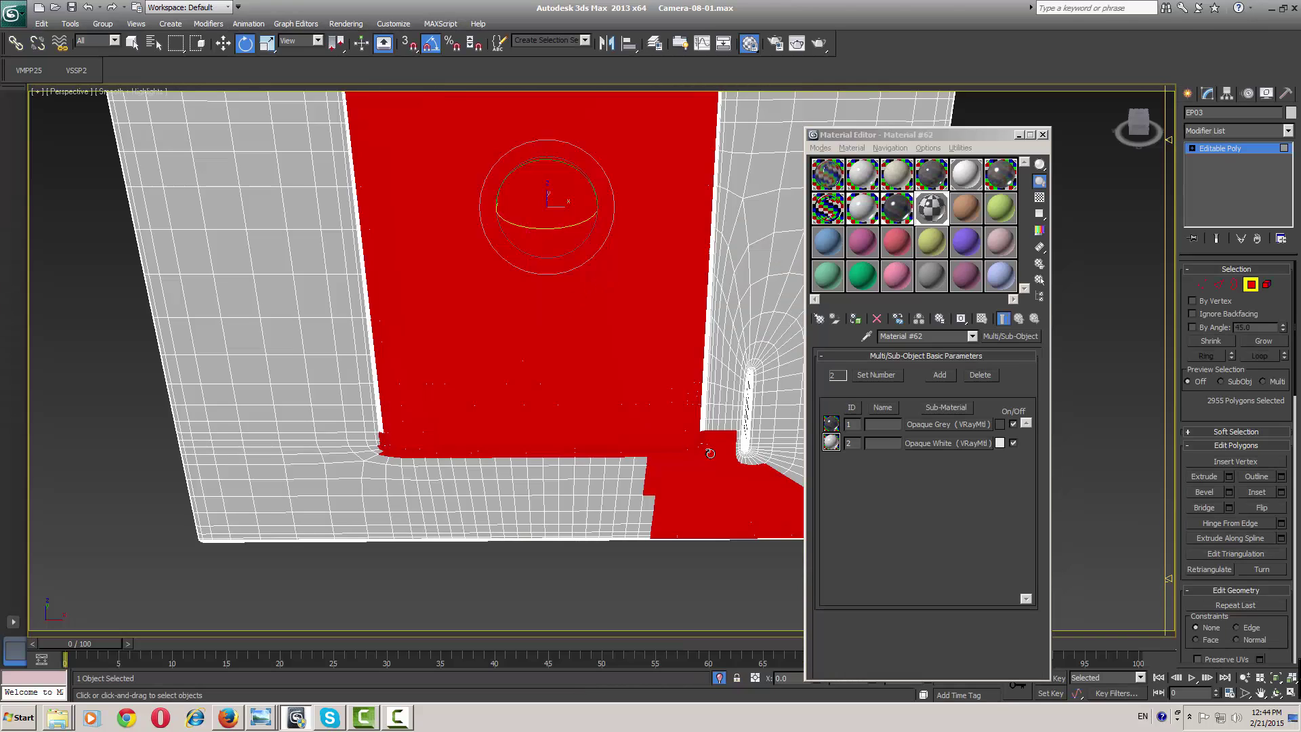
Deselect a strip of faces beneath the front panel's lower edge
middle_click_drag(710, 453, 448, 384)
left_click_drag(641, 495, 465, 366)
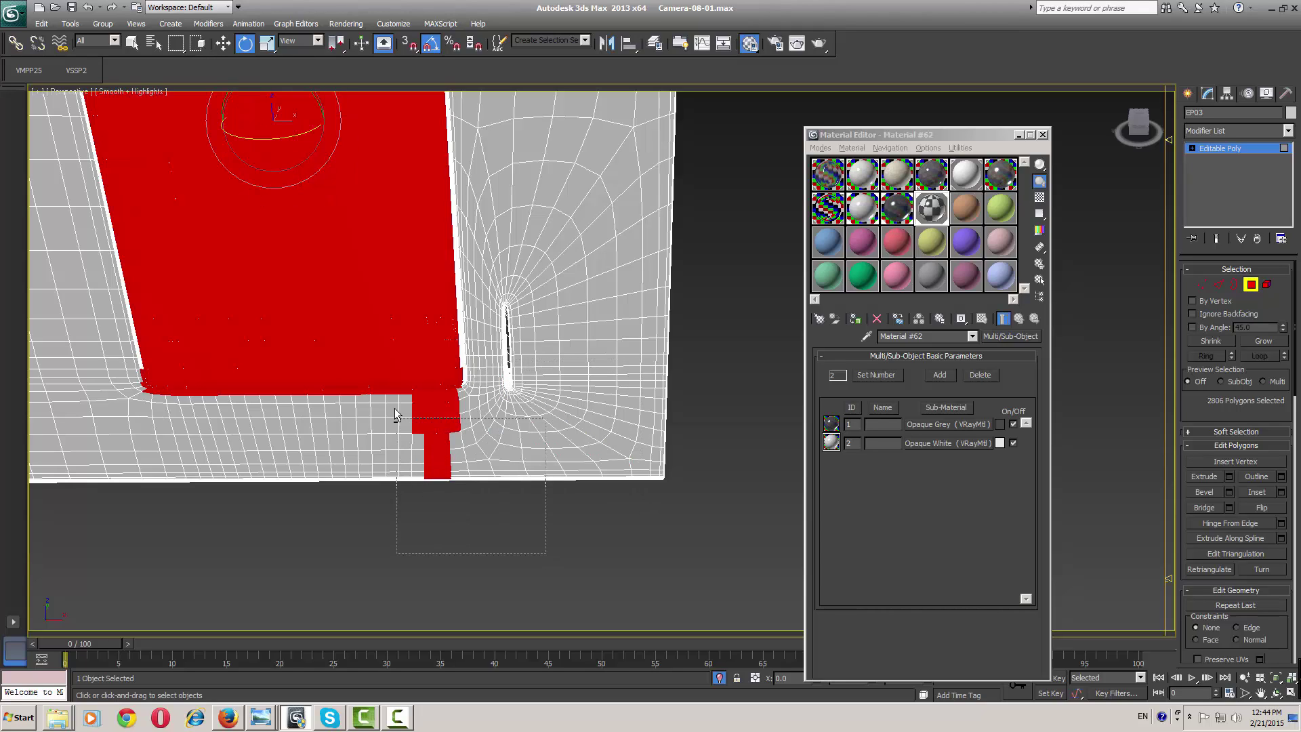
left_click_drag(395, 410, 381, 400)
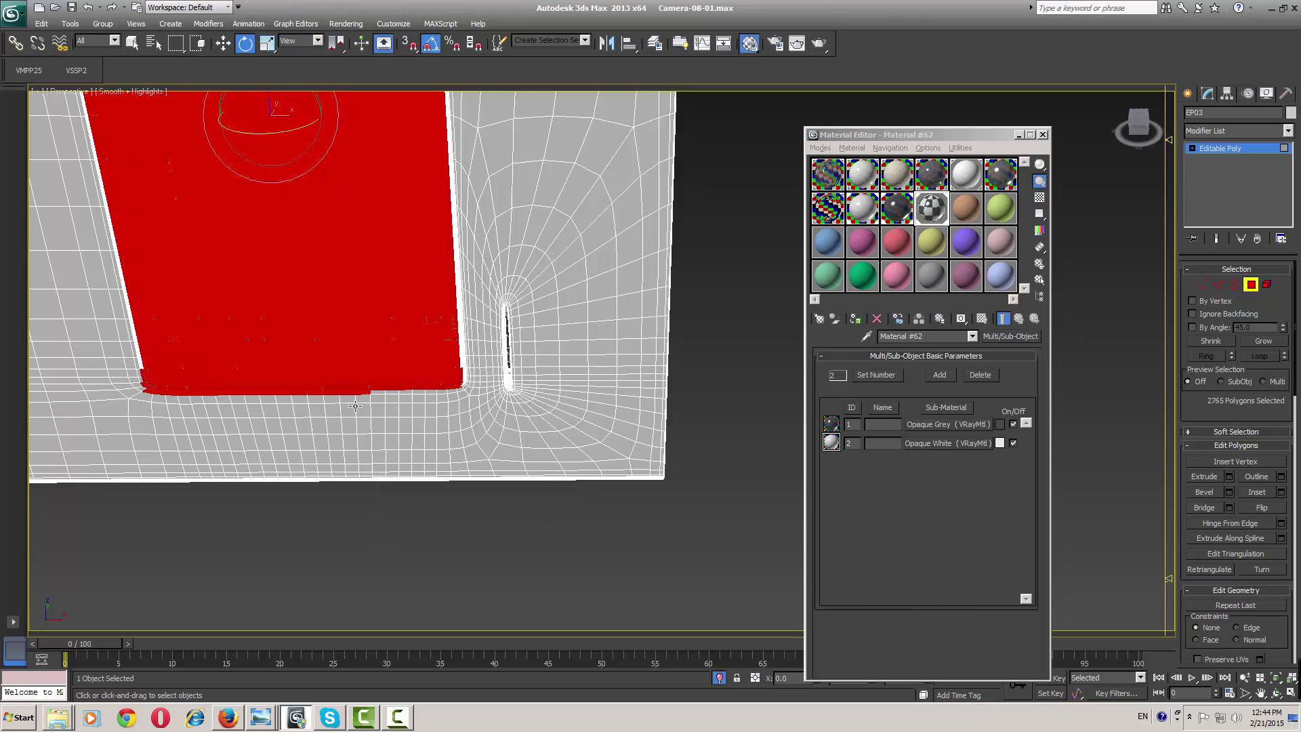
middle_click_drag(380, 400, 372, 261)
In Front view, deselect the bottom red strip and a narrow left-edge strip, leaving 2427 polygons
key("f")
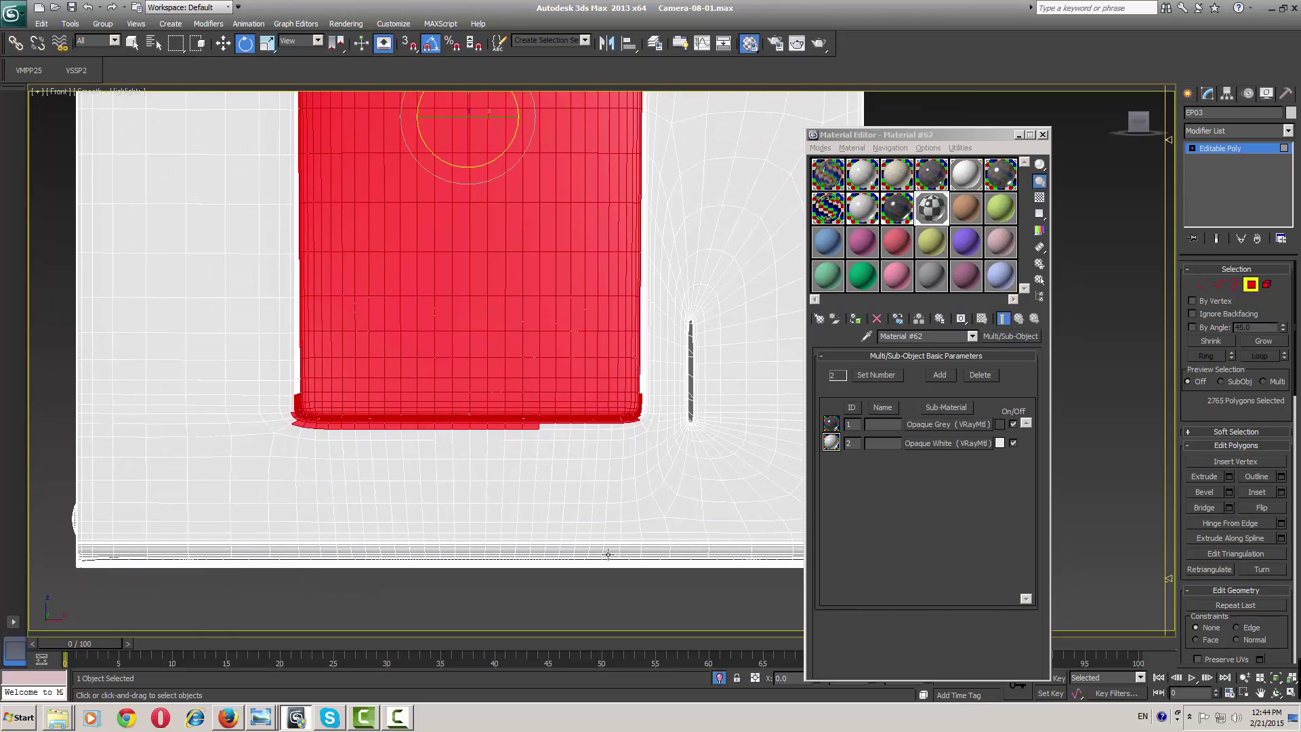
left_click_drag(727, 532, 257, 420, "alt")
left_click_drag(223, 279, 303, 449, "alt")
middle_click_drag(299, 315, 342, 483)
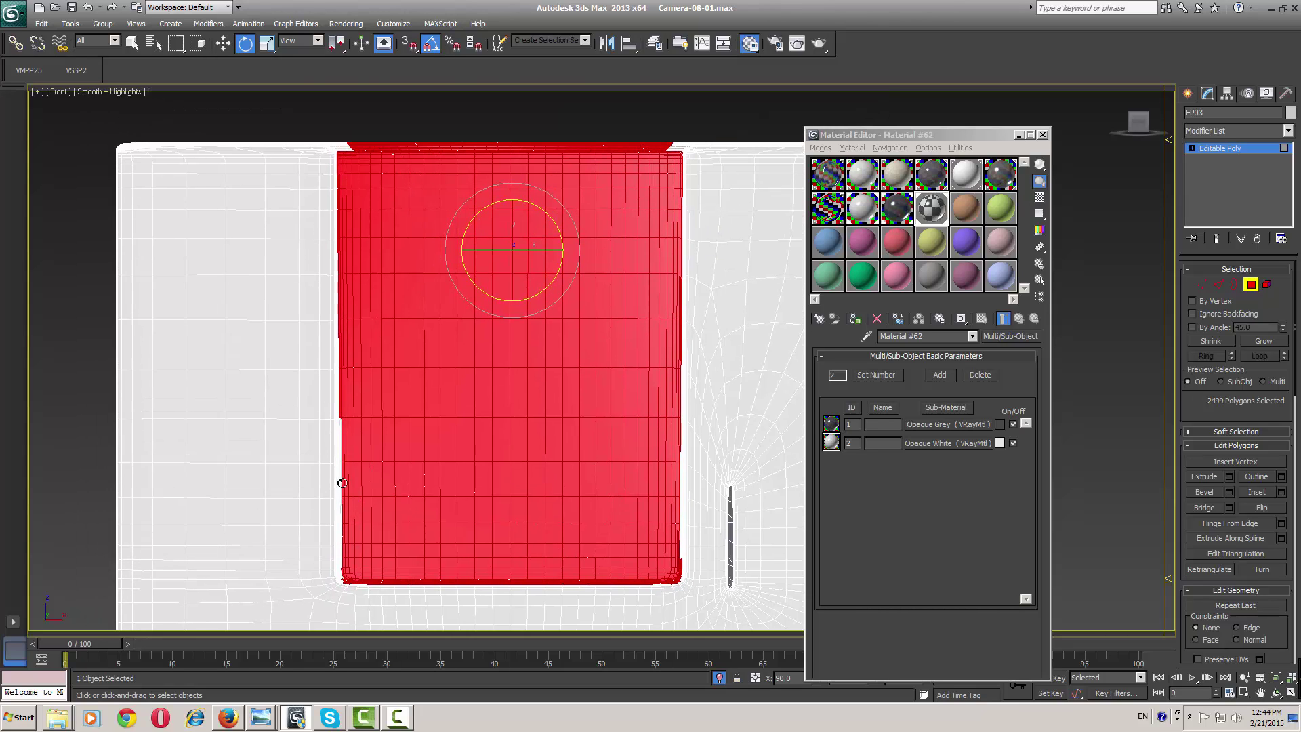
left_click_drag(267, 131, 342, 620)
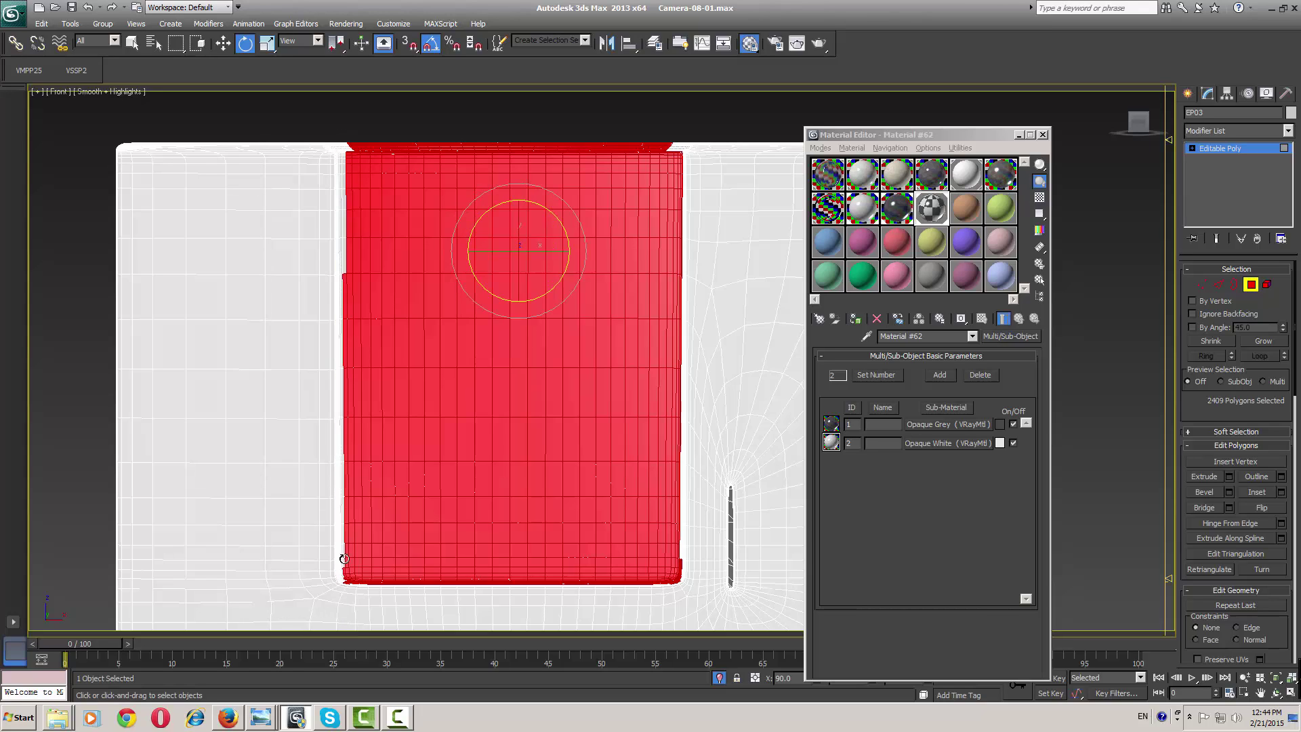
key("ctrl+z")
left_click_drag(264, 145, 344, 600)
Deselect the upper faces and the faces around the slot
scroll(508, 415, "up", 5)
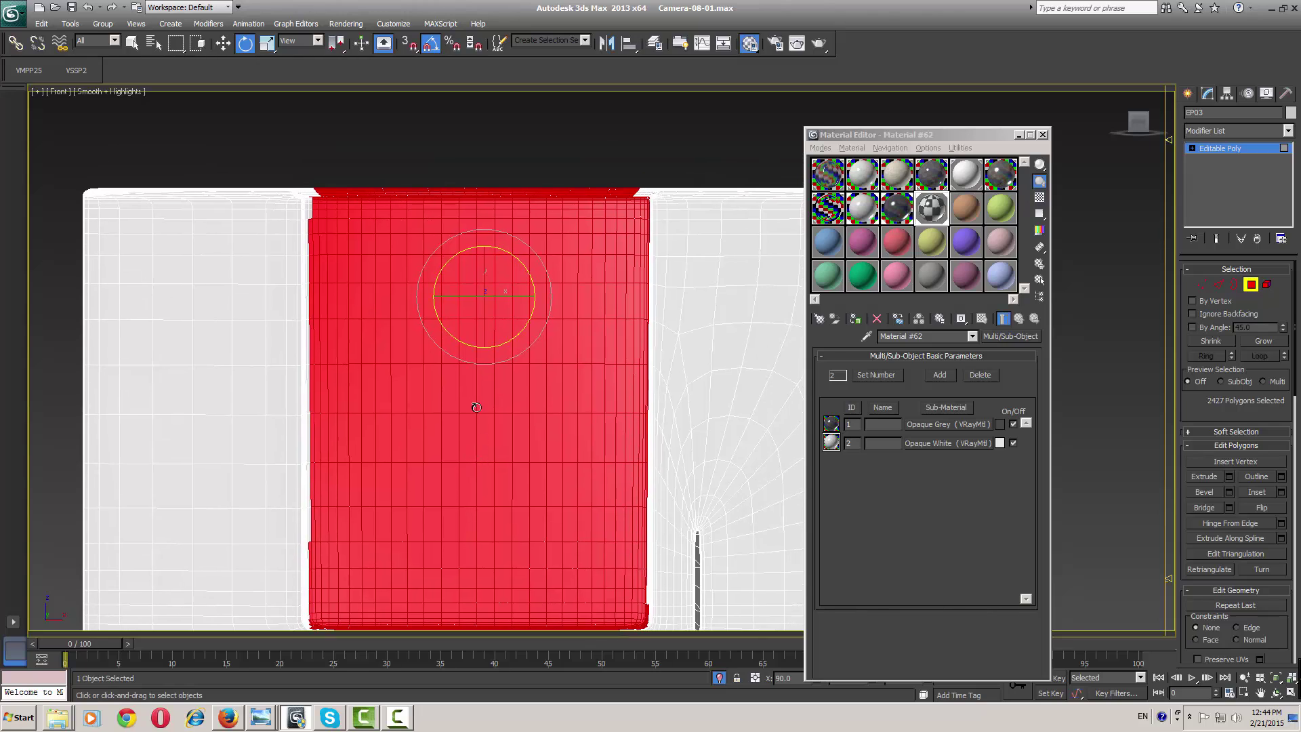
scroll(315, 238, "down", 5)
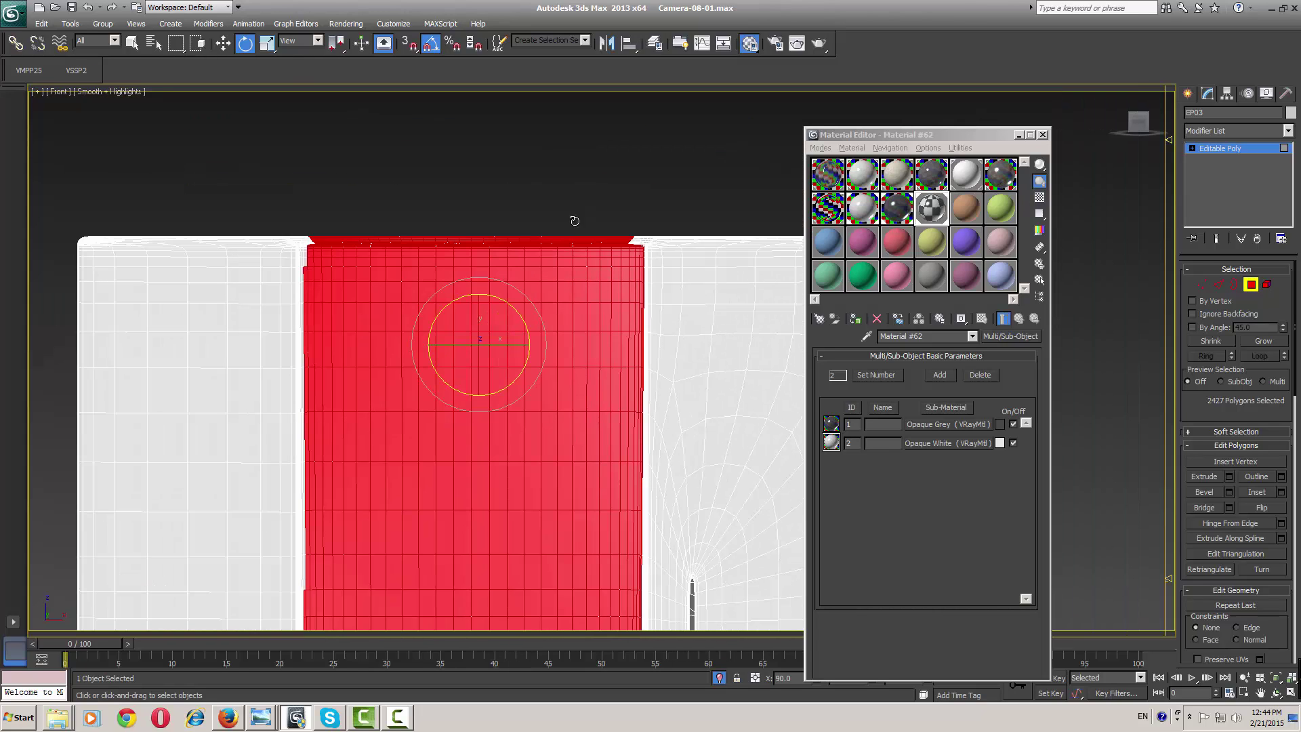
left_click_drag(673, 199, 267, 257, "alt")
middle_click_drag(601, 377, 424, 212)
left_click_drag(644, 286, 466, 530, "alt")
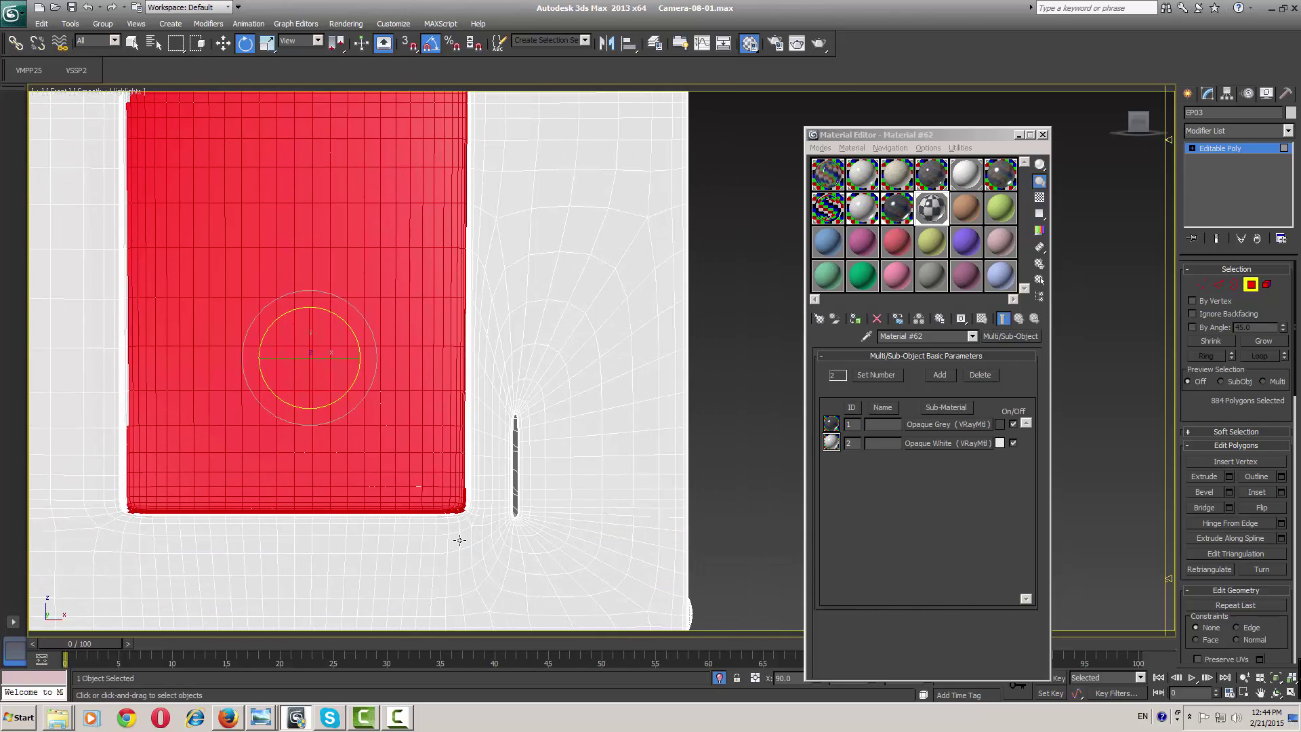
Deselect the stray faces at the panel's bottom-right corner
scroll(460, 540, "up", 3)
middle_click_drag(386, 552, 603, 125)
scroll(462, 278, "up", 3)
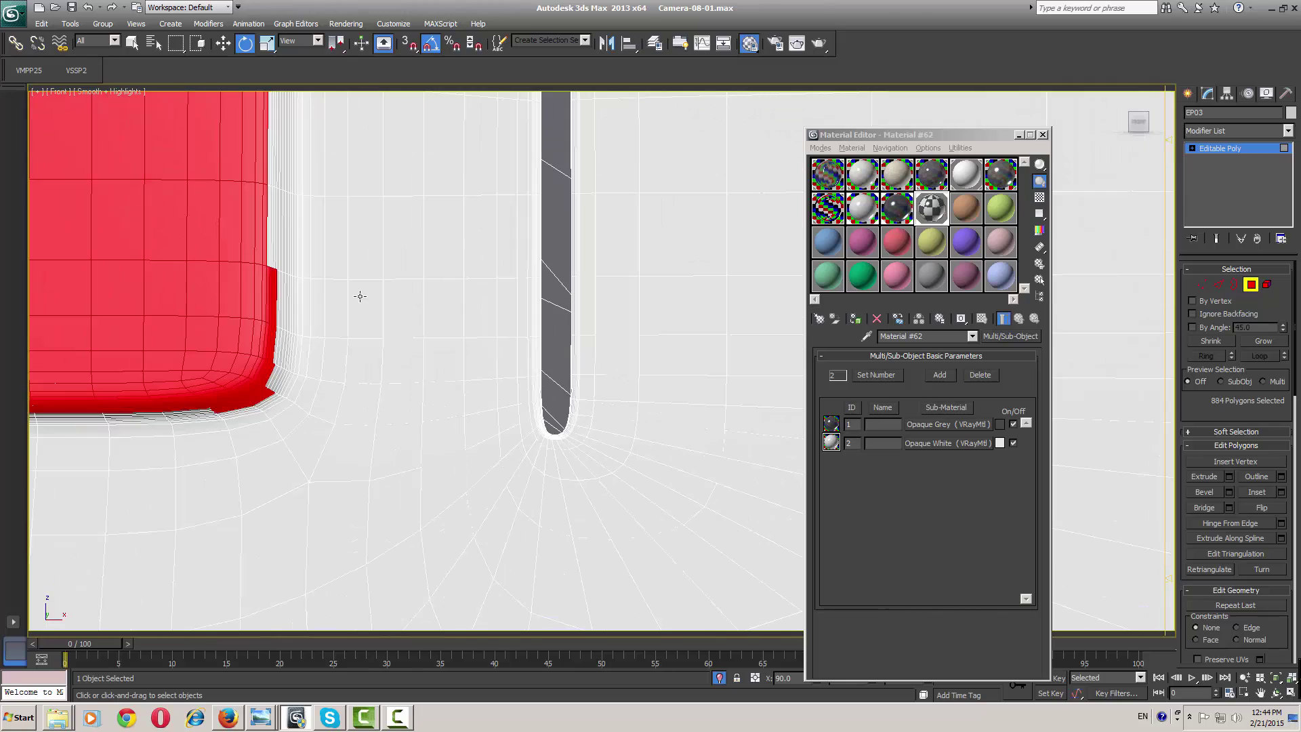
middle_click_drag(360, 296, 459, 288)
scroll(467, 285, "up", 2)
left_click_drag(486, 195, 364, 452)
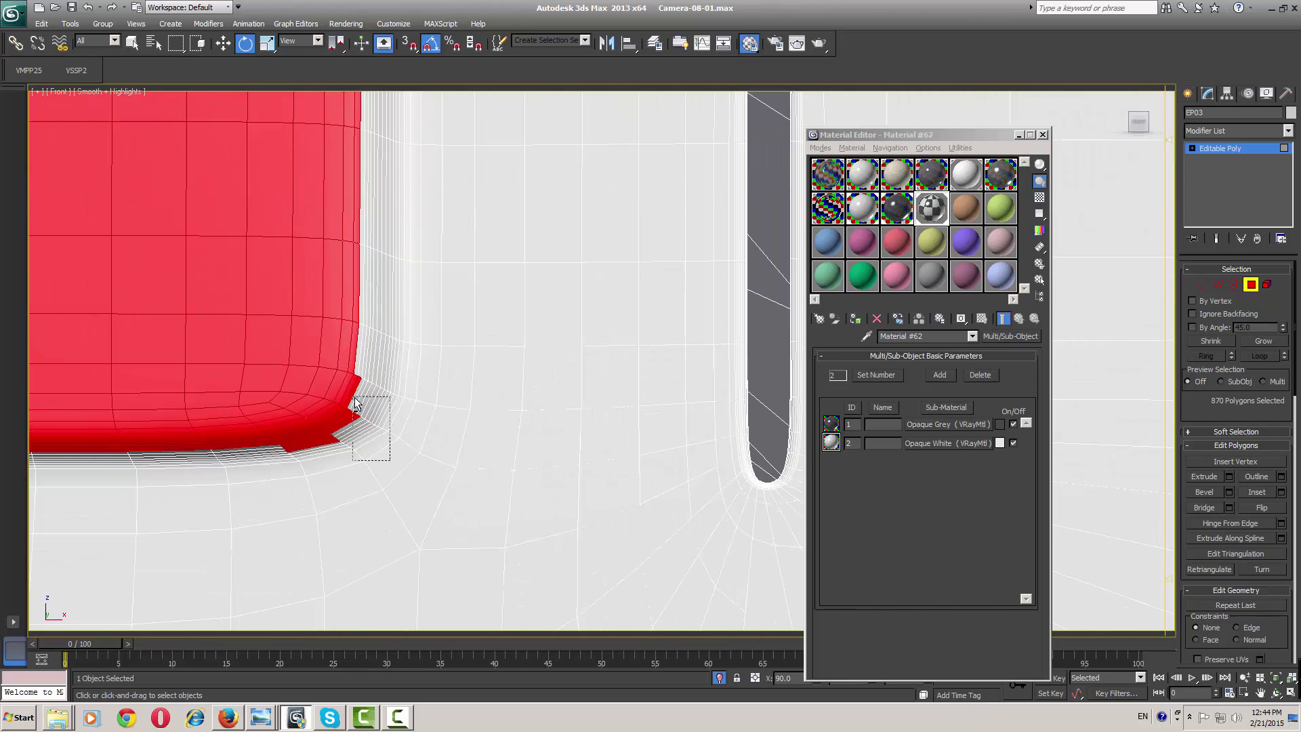
left_click(355, 430, "alt")
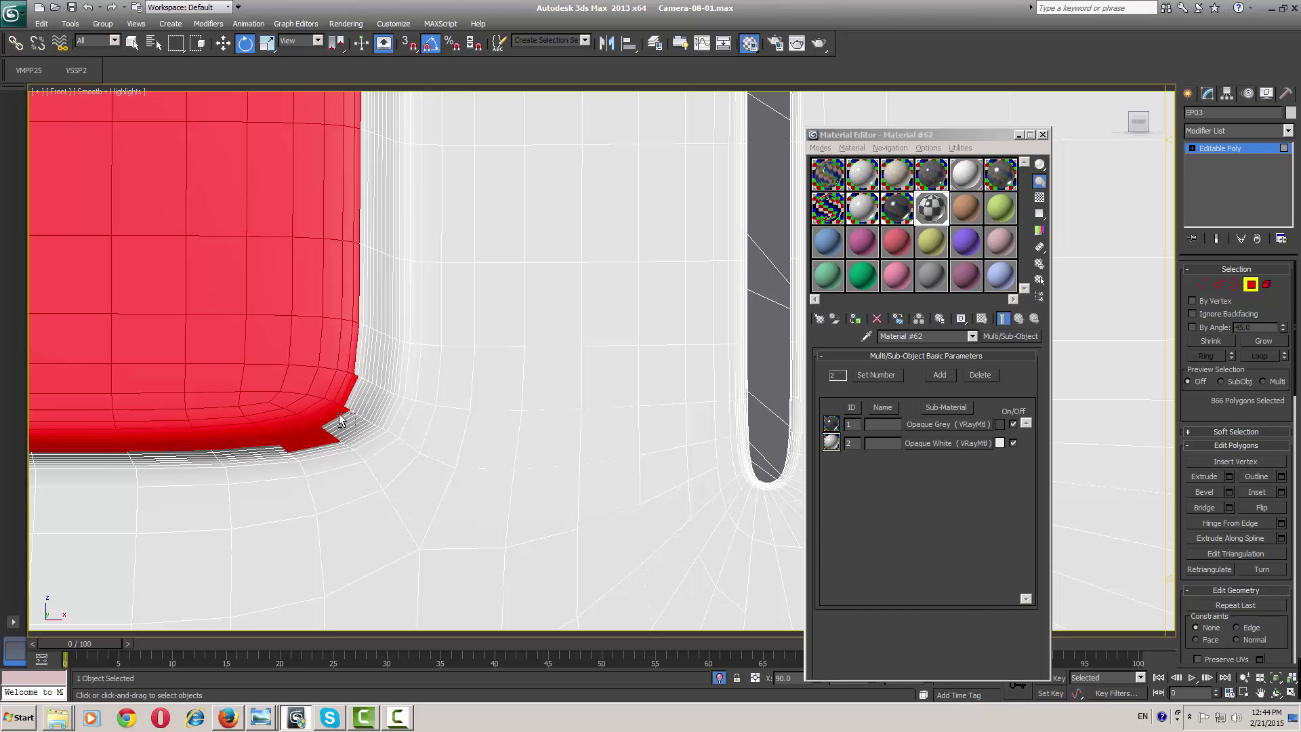
left_click_drag(339, 413, 332, 410, "alt")
left_click_drag(349, 463, 303, 431, "alt")
middle_click_drag(235, 465, 382, 432)
scroll(322, 441, "up", 3)
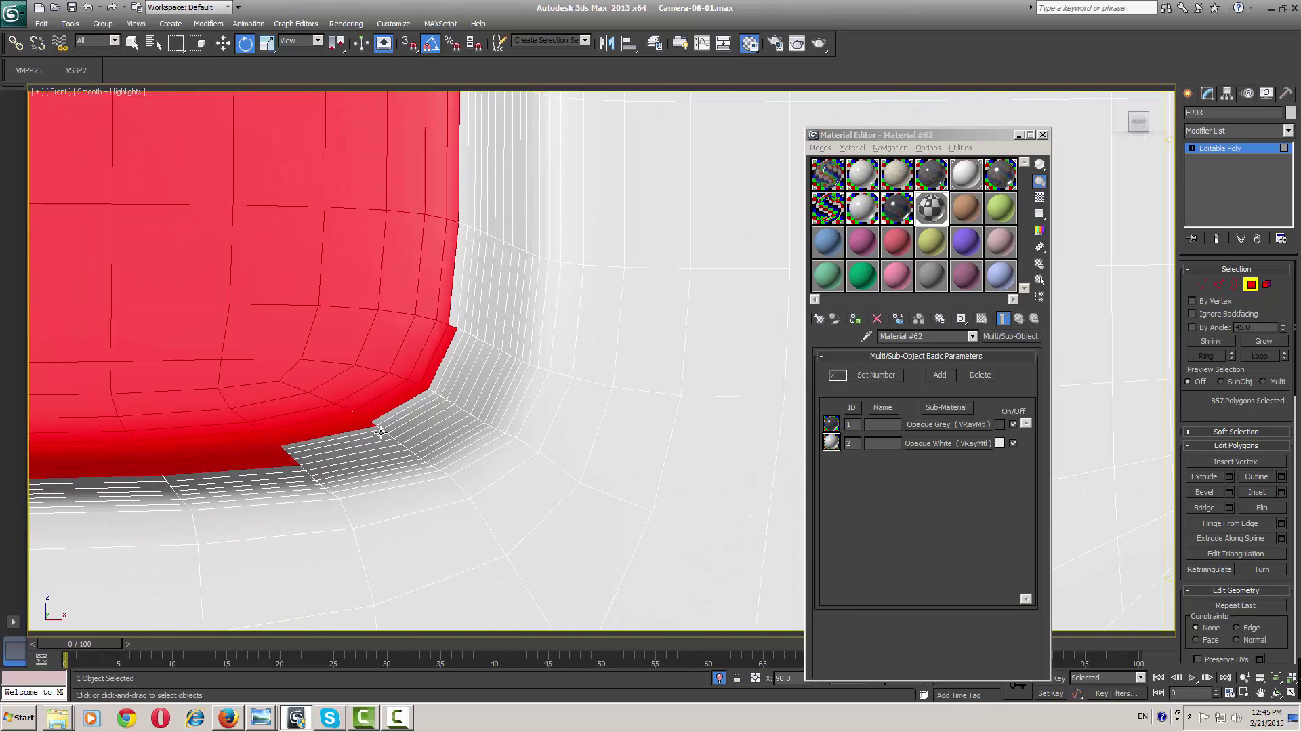
Deselect the remaining thin faces around the rounded corner and below it
left_click(431, 360, "alt")
left_click(397, 402, "alt")
left_click(357, 431, "alt")
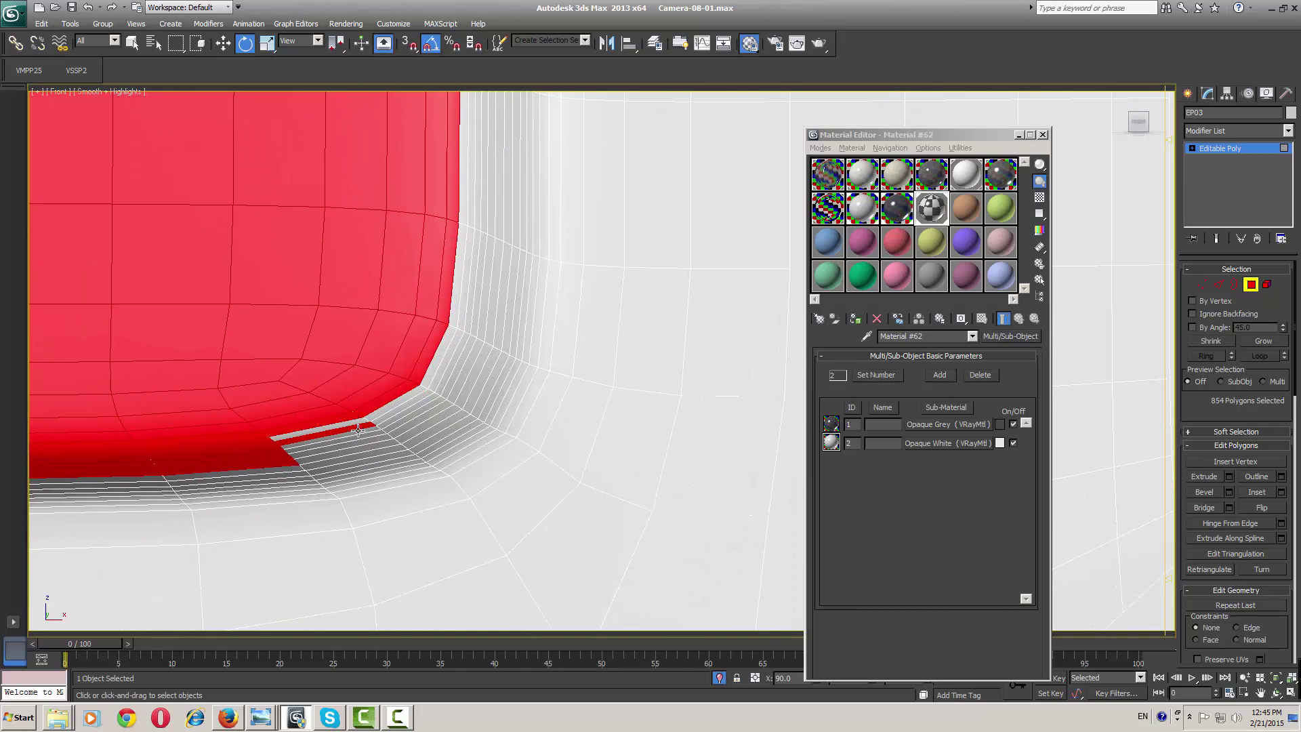
left_click(320, 435, "alt")
left_click(266, 451, "alt")
left_click(246, 441, "alt")
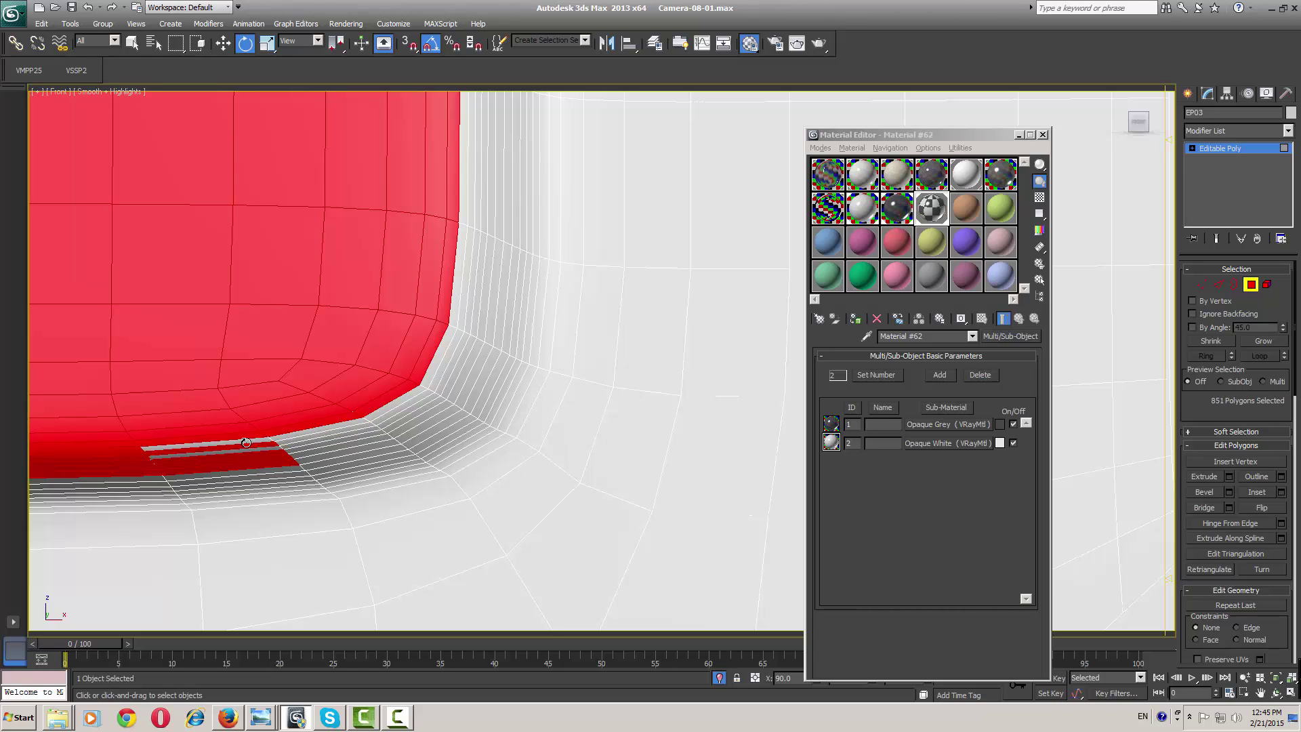
left_click(248, 447, "alt")
left_click(249, 457, "alt")
left_click(249, 470, "alt")
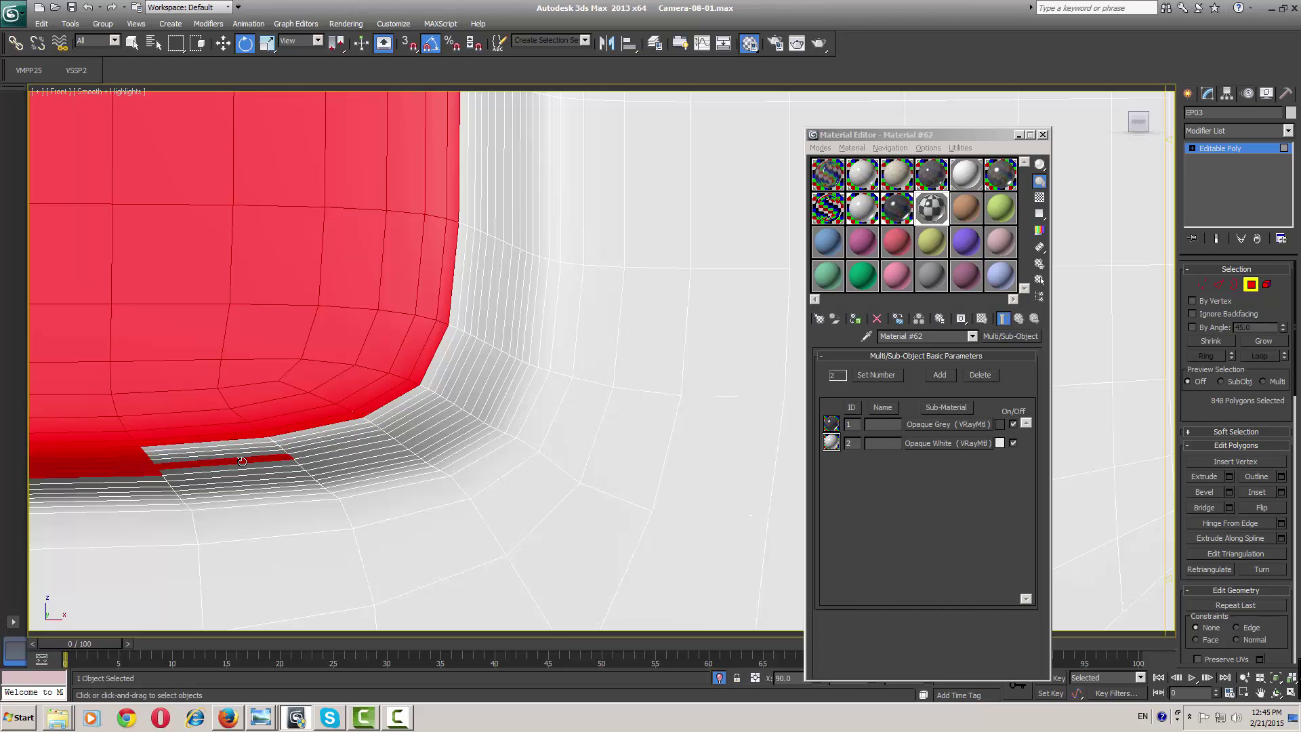
left_click(242, 462, "alt")
Deselect the thin red edge strip and dark band along the bottom edge
middle_click_drag(251, 458, 715, 341)
scroll(678, 352, "down", 2)
left_click_drag(656, 408, 328, 347, "alt")
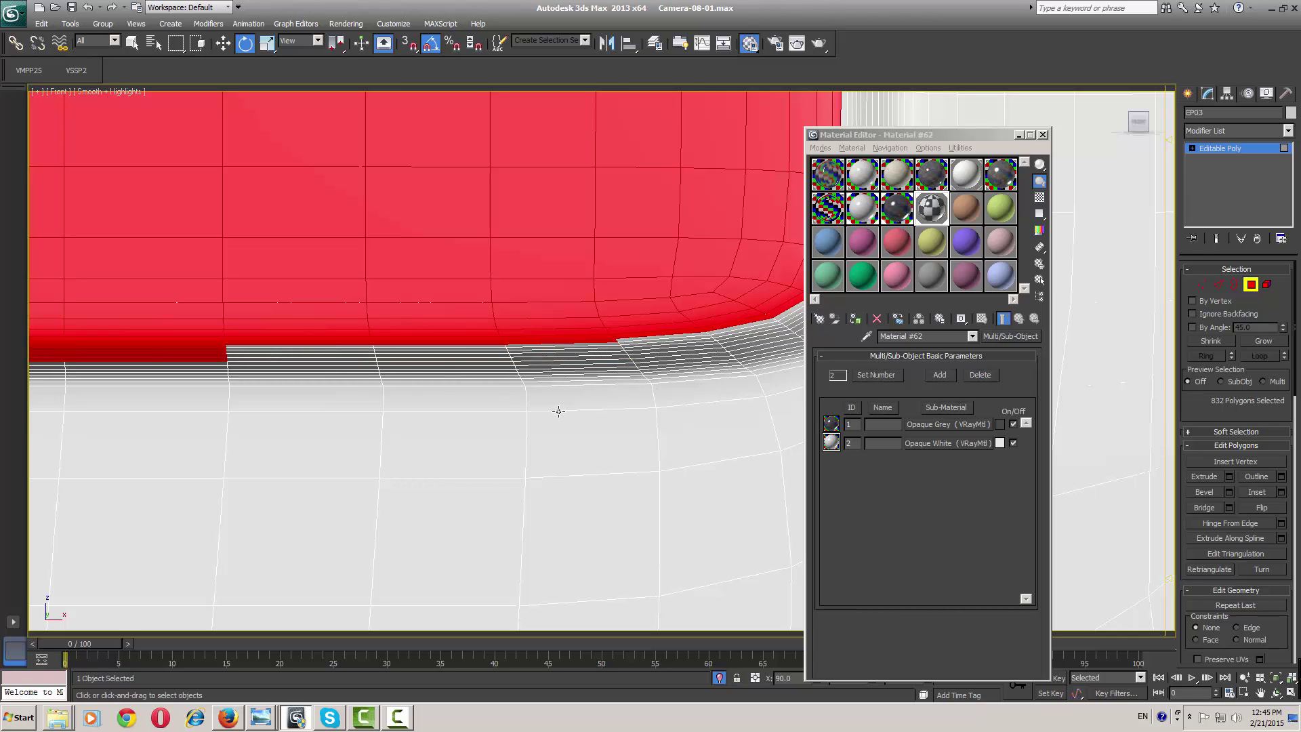
left_click_drag(561, 411, 329, 346, "alt")
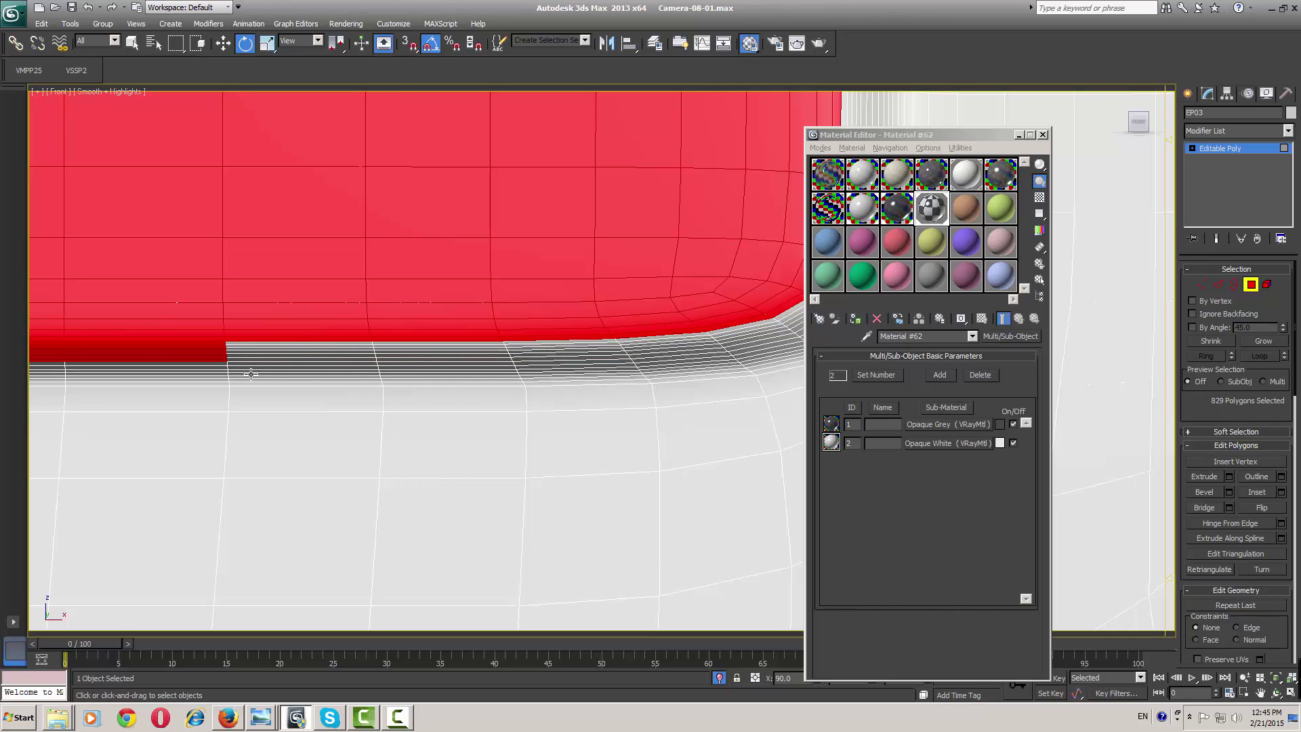
middle_click_drag(251, 374, 723, 361)
left_click_drag(725, 408, 535, 347, "alt")
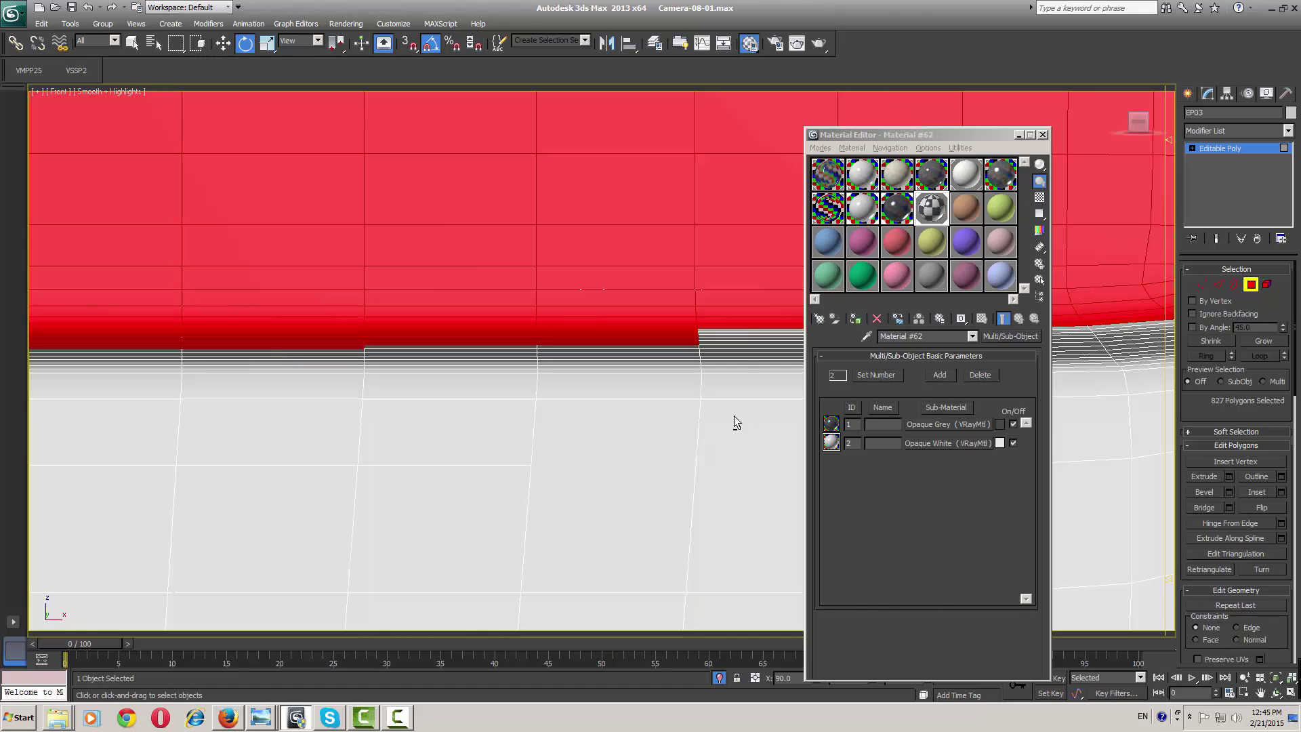
left_click_drag(748, 420, 274, 330)
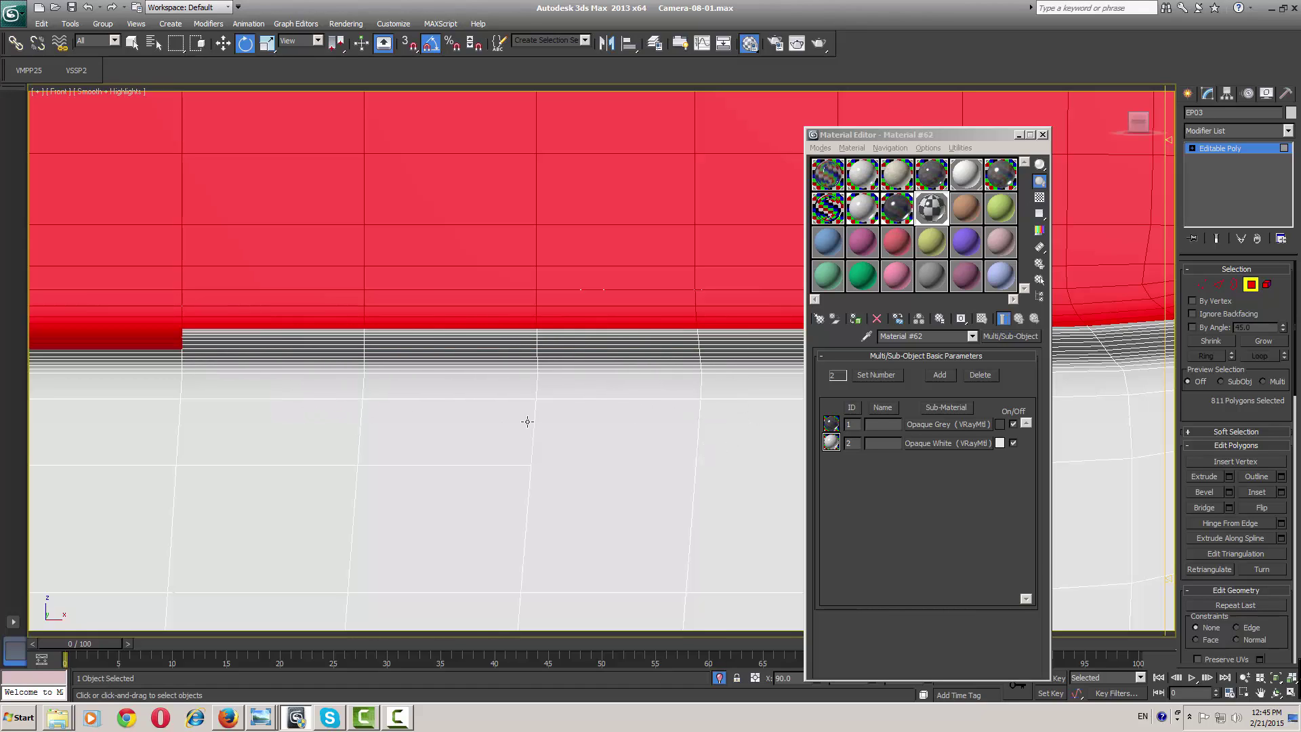
Deselect the rest of the bottom band to the lower-left corner, leaving 686 polygons
left_click(372, 724)
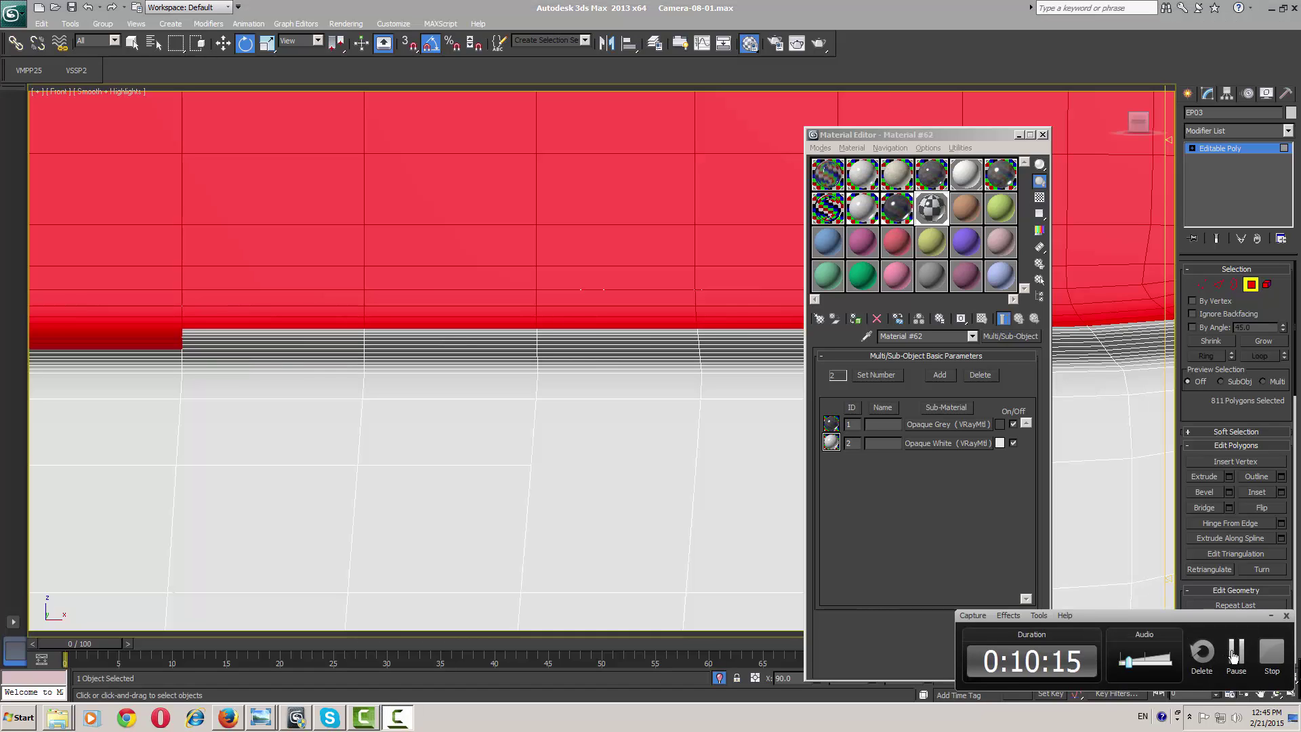
left_click(1233, 655)
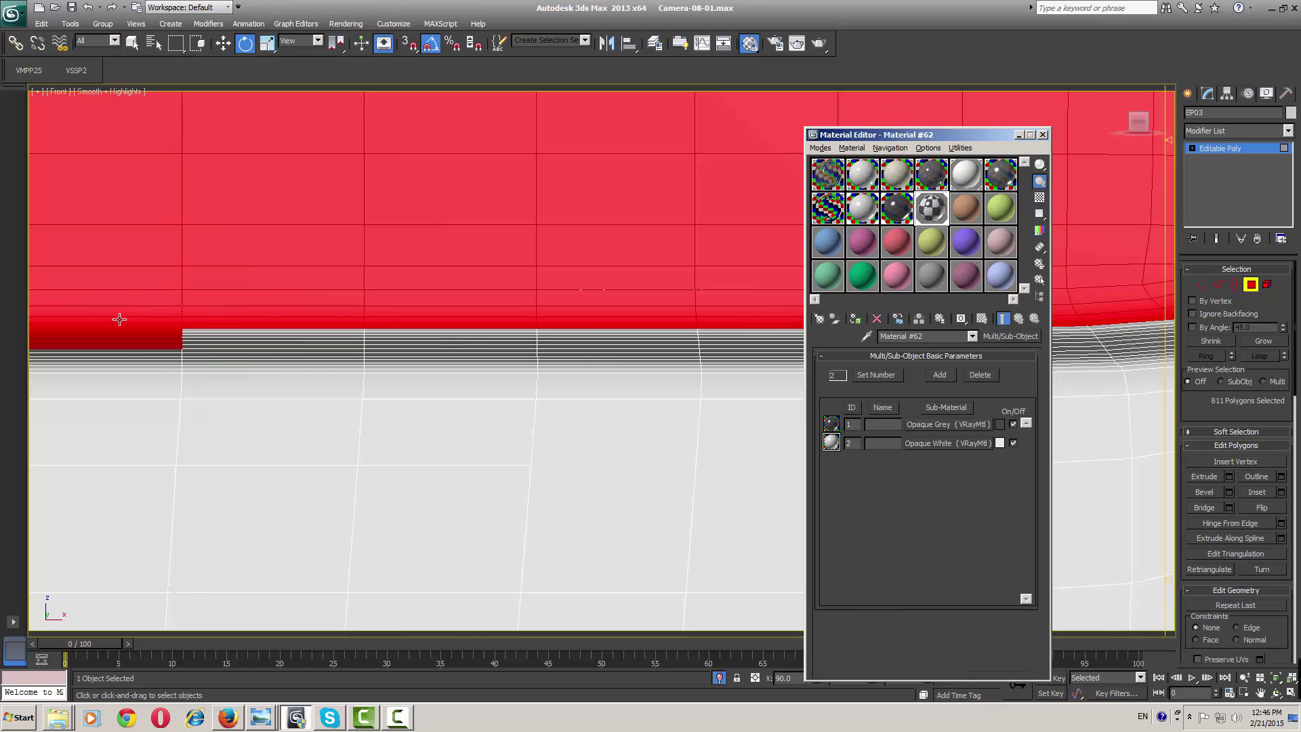
middle_click_drag(143, 349, 460, 355)
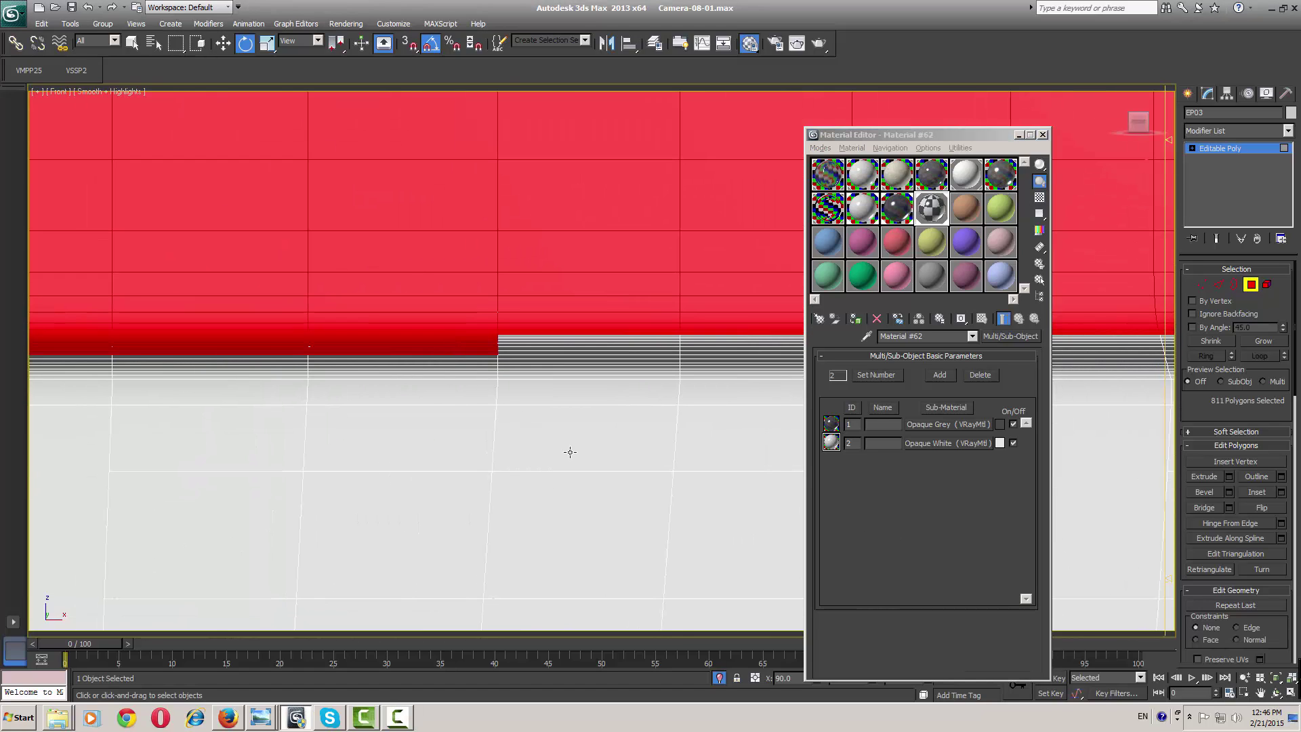
left_click_drag(570, 451, 269, 335)
middle_click_drag(458, 386, 421, 361)
left_click_drag(705, 390, 242, 310)
middle_click_drag(162, 386, 217, 401)
left_click_drag(760, 425, 106, 317, "alt")
scroll(755, 459, "down", 6)
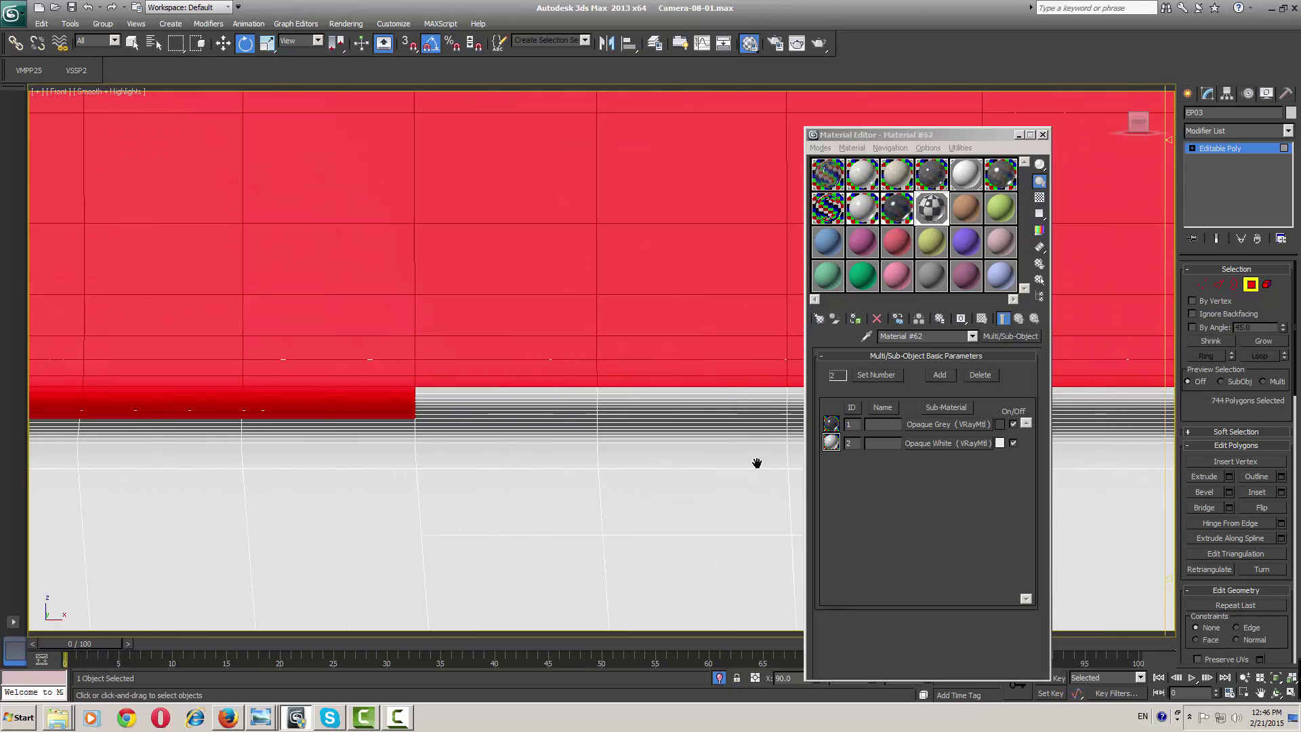
left_click_drag(650, 454, 290, 363)
scroll(413, 417, "down", 2)
Deselect the red faces at the front panel's lower-left corner
scroll(498, 373, "up", 5)
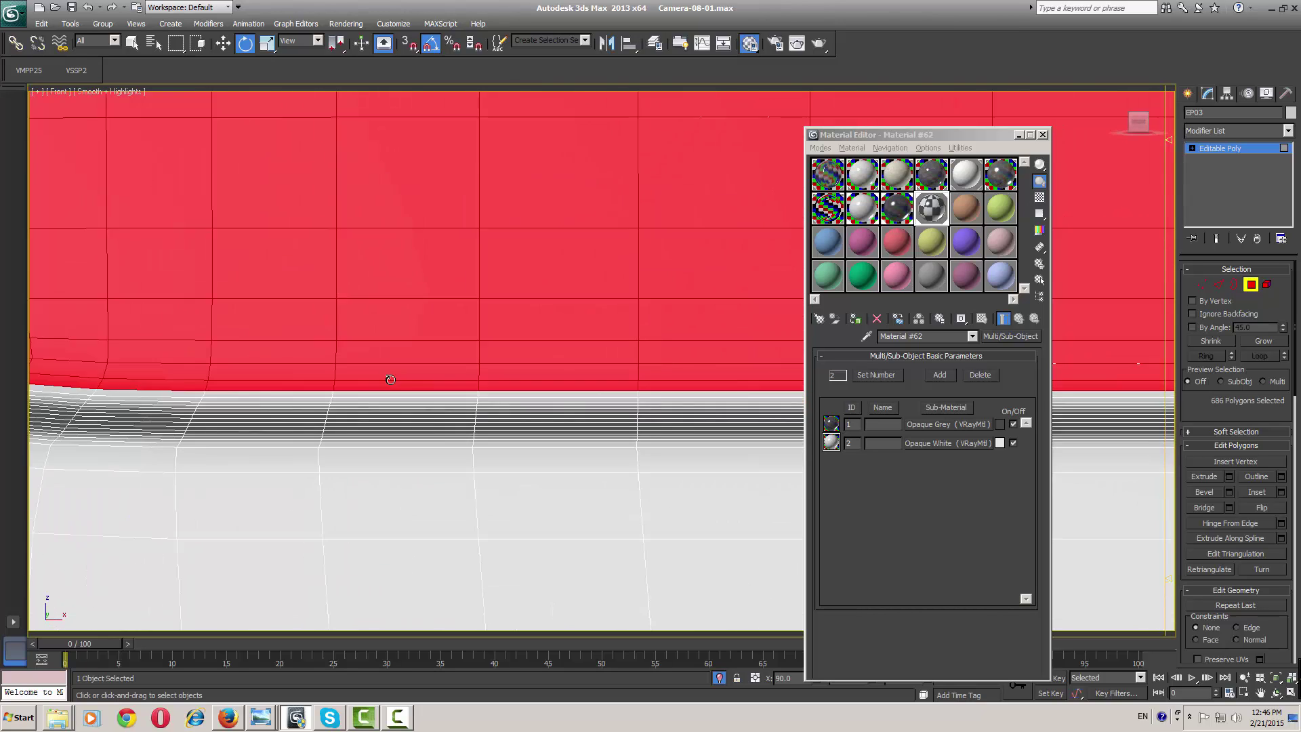
middle_click_drag(389, 377, 583, 383)
middle_click_drag(271, 406, 498, 372)
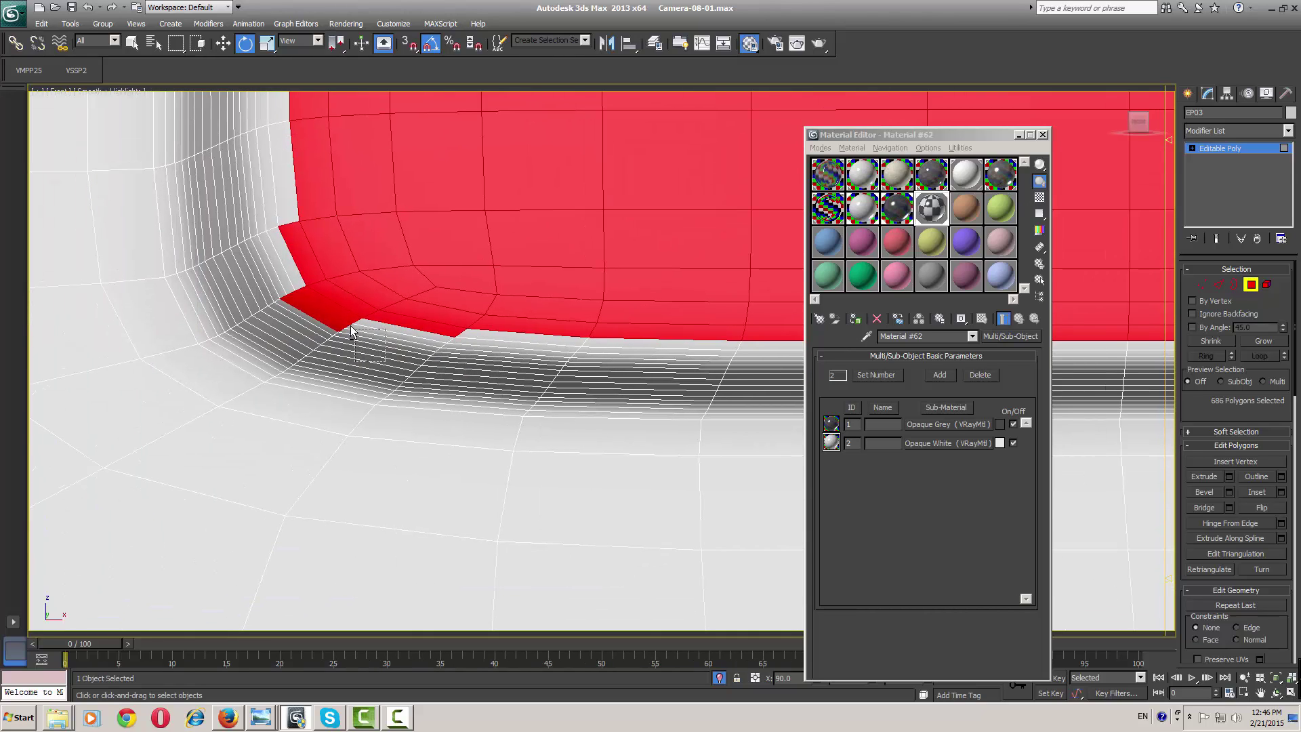
left_click_drag(351, 332, 332, 313, "alt")
left_click(304, 263, "alt")
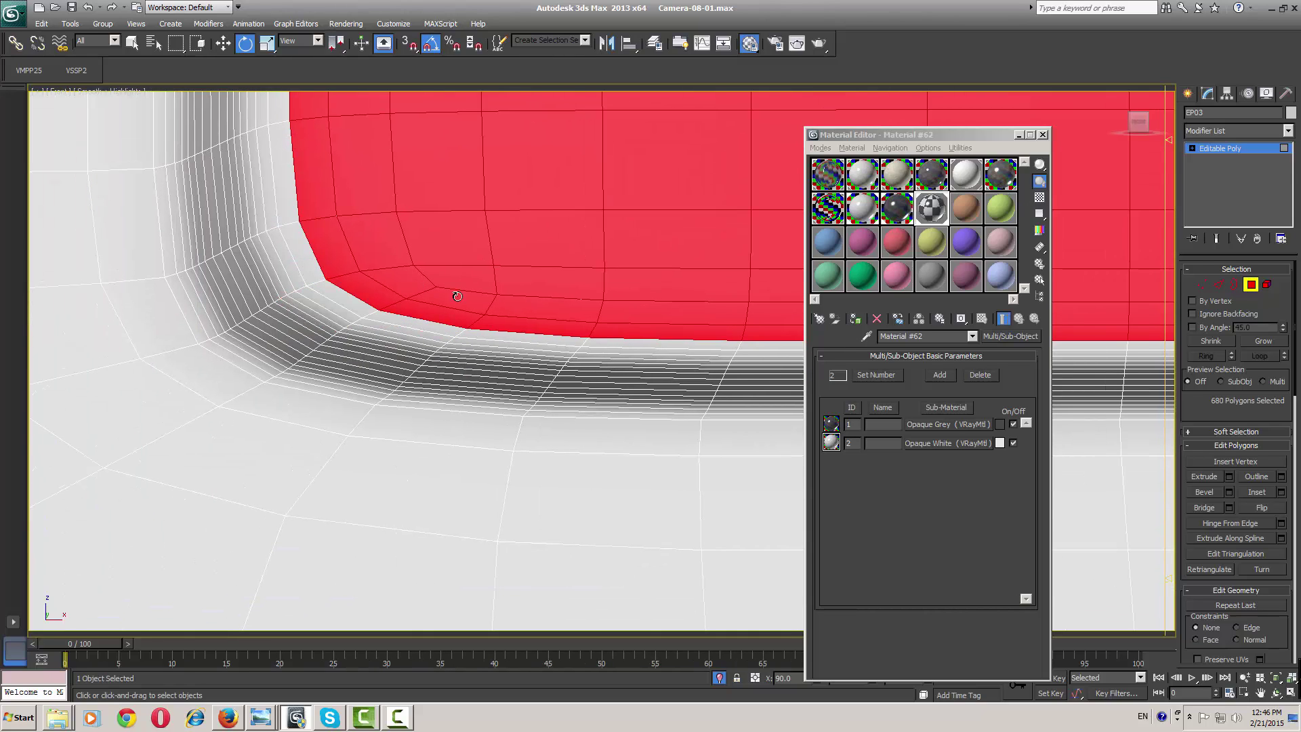
Add the four thin edge faces along the panel's left edge to the selection
middle_click_drag(453, 298, 273, 540)
scroll(273, 540, "down", 5)
middle_click_drag(496, 330, 403, 472)
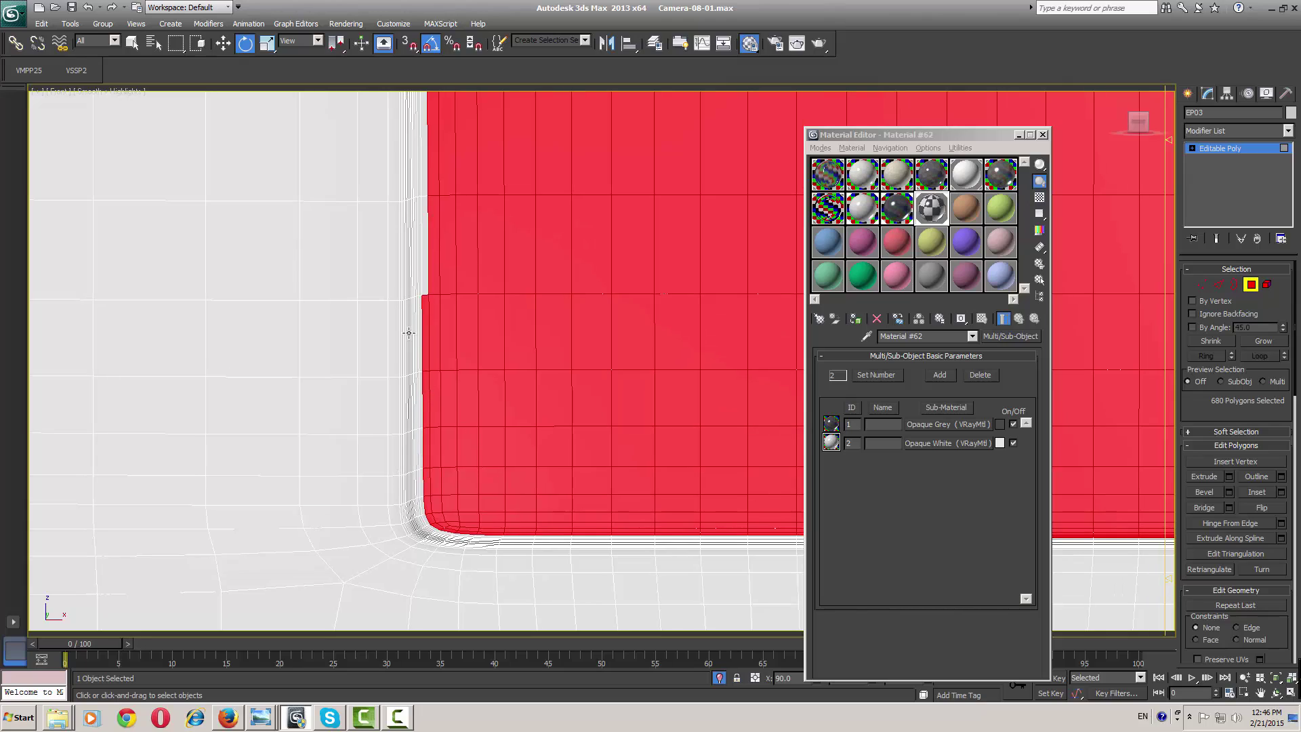
middle_click_drag(414, 314, 398, 496)
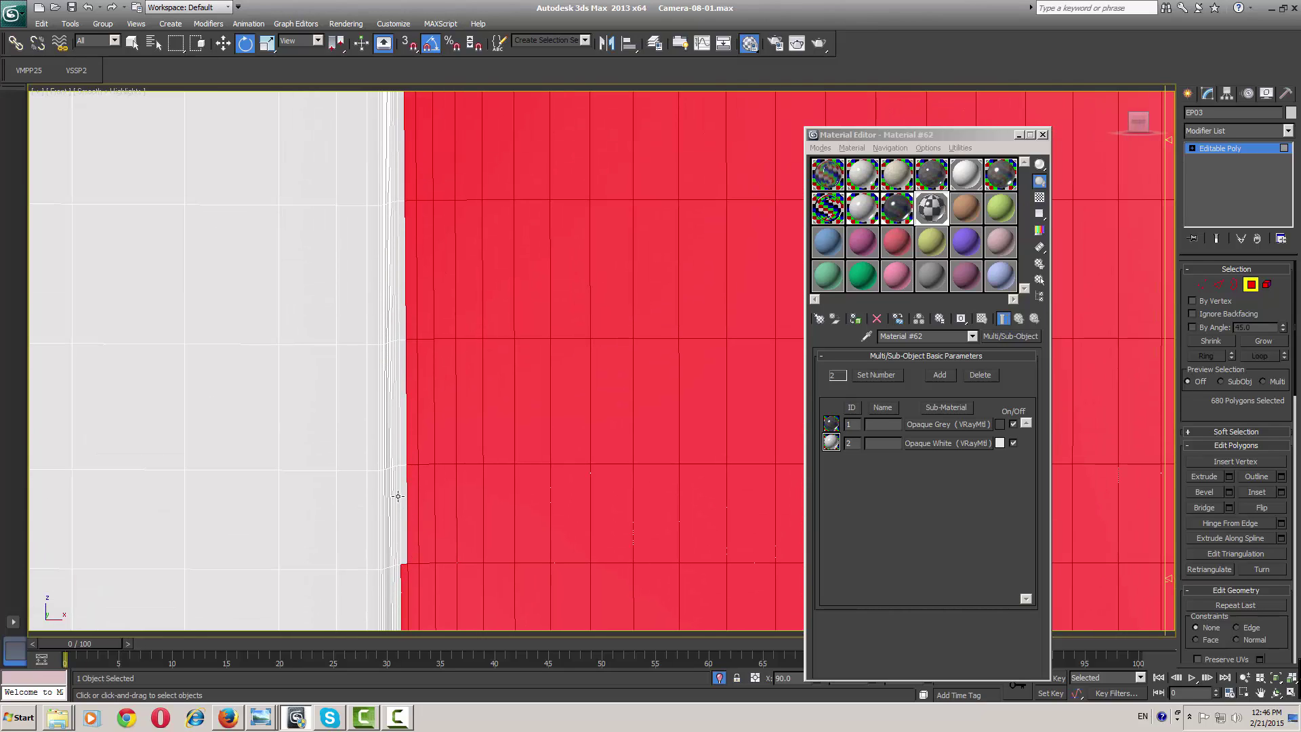
left_click(403, 488, "ctrl")
left_click(401, 400, "ctrl")
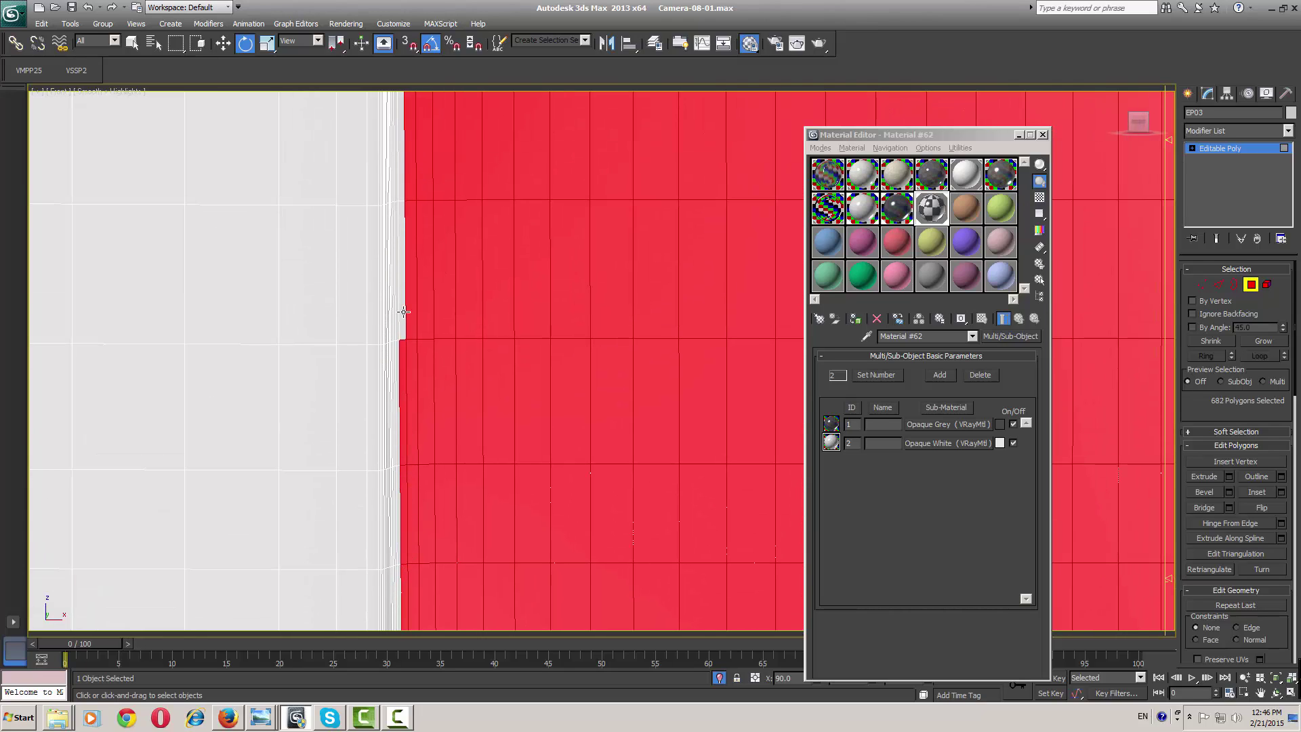
left_click(403, 312, "ctrl")
left_click(398, 175, "ctrl")
Add the thin edge strips and white polygons near the top edge, undoing one wrong strip
middle_click_drag(436, 206, 444, 271)
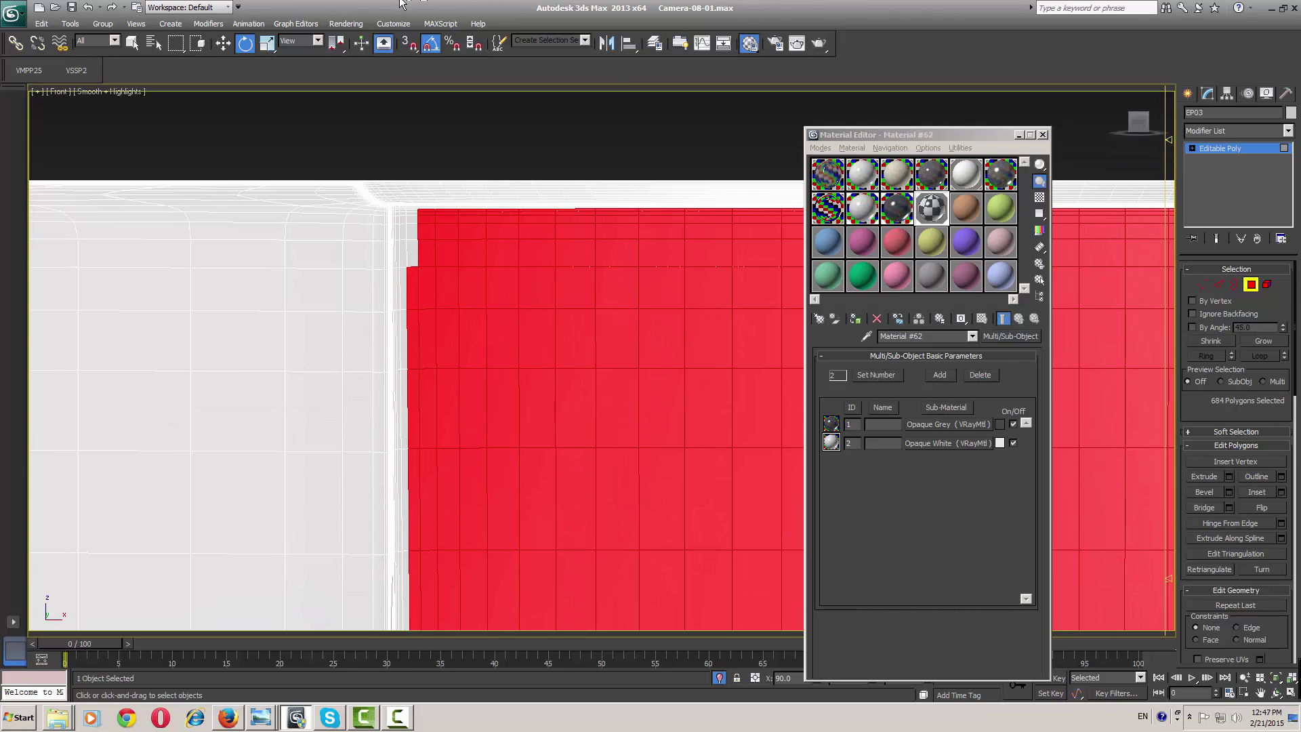
middle_click_drag(415, 546, 415, 468)
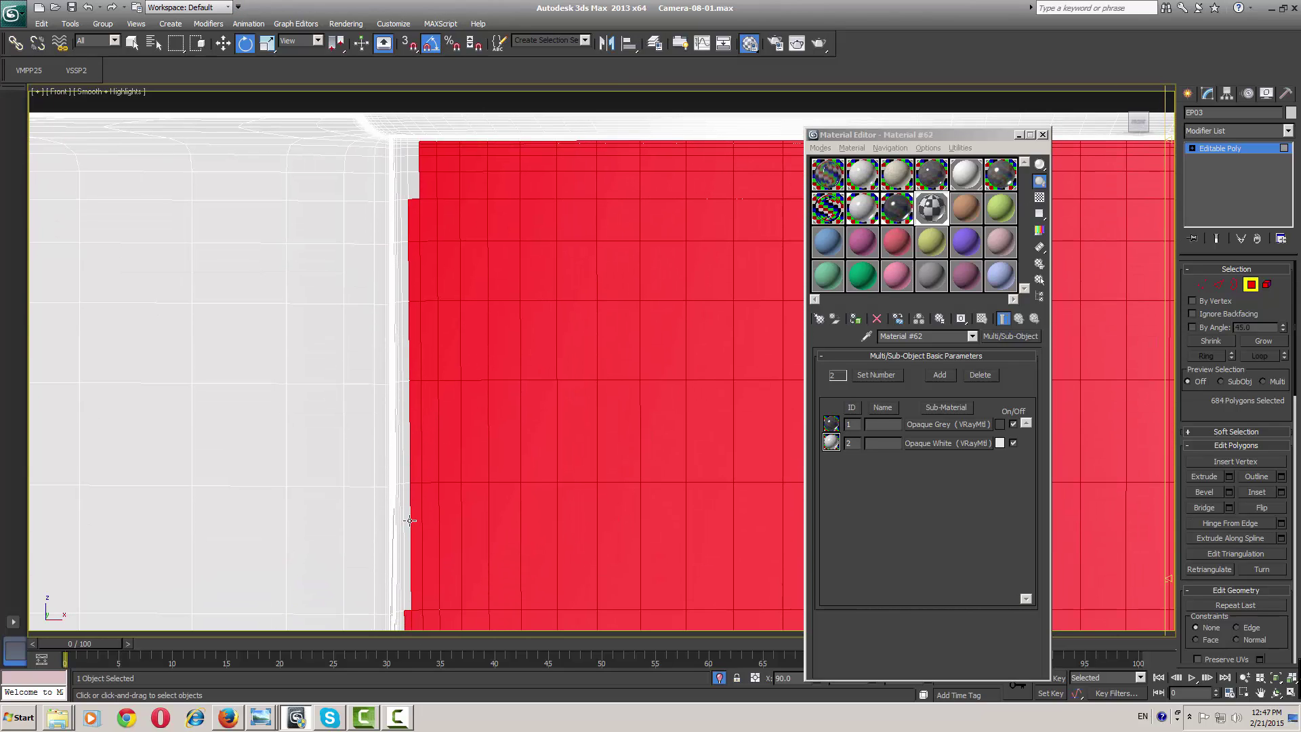
left_click(410, 518, "ctrl")
left_click(402, 411, "ctrl")
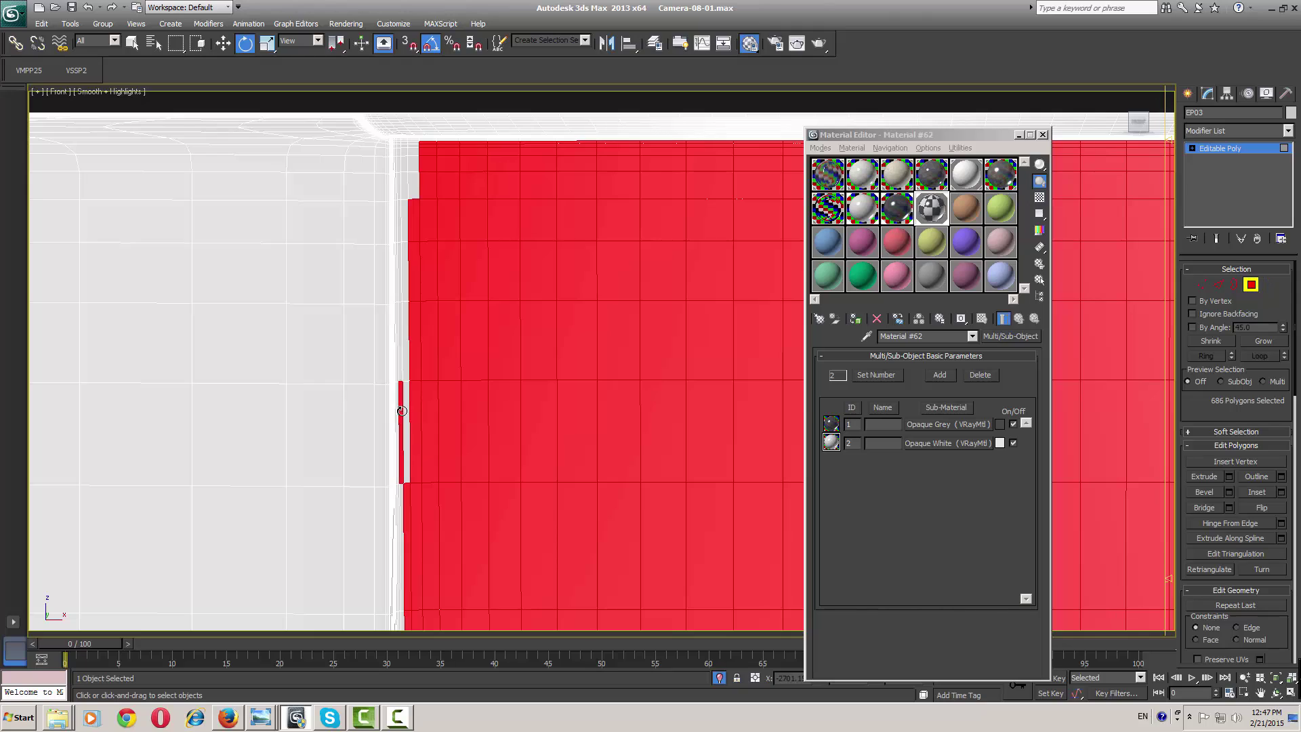
key("ctrl+z")
left_click(405, 393, "ctrl")
left_click(404, 368, "ctrl")
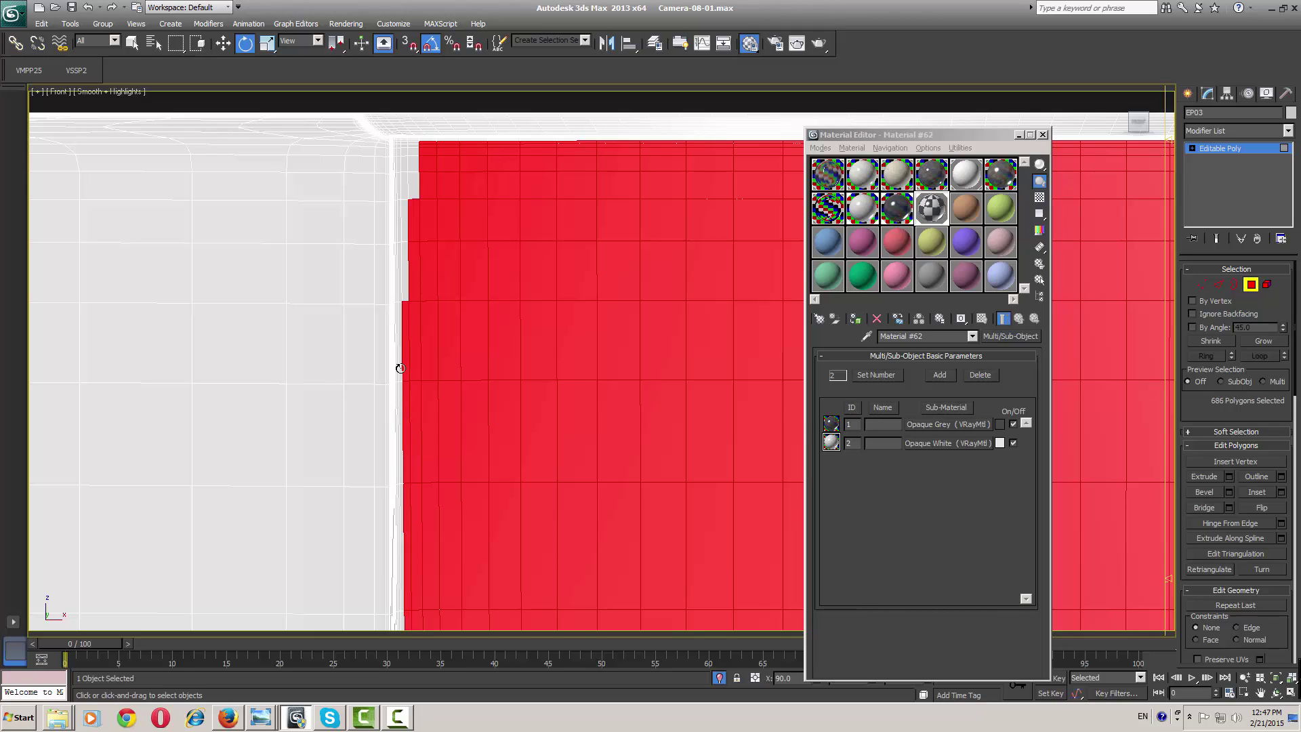
left_click(405, 279, "ctrl")
left_click(405, 225, "ctrl")
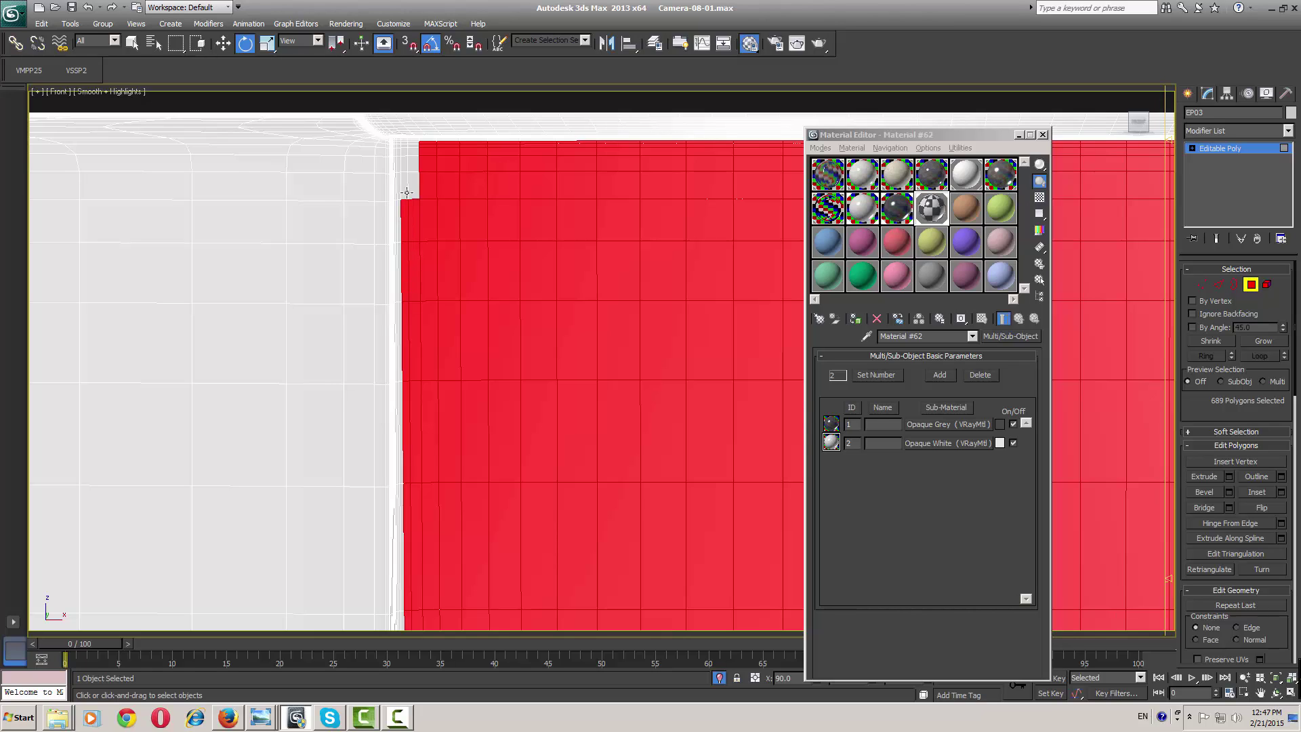
left_click(407, 191, "ctrl")
left_click(415, 180, "ctrl")
left_click(405, 153, "ctrl")
Add the two corner and two notch polygons at the top-left corner, reaching 699 polygons
scroll(408, 132, "up", 4)
middle_click_drag(365, 180, 585, 664)
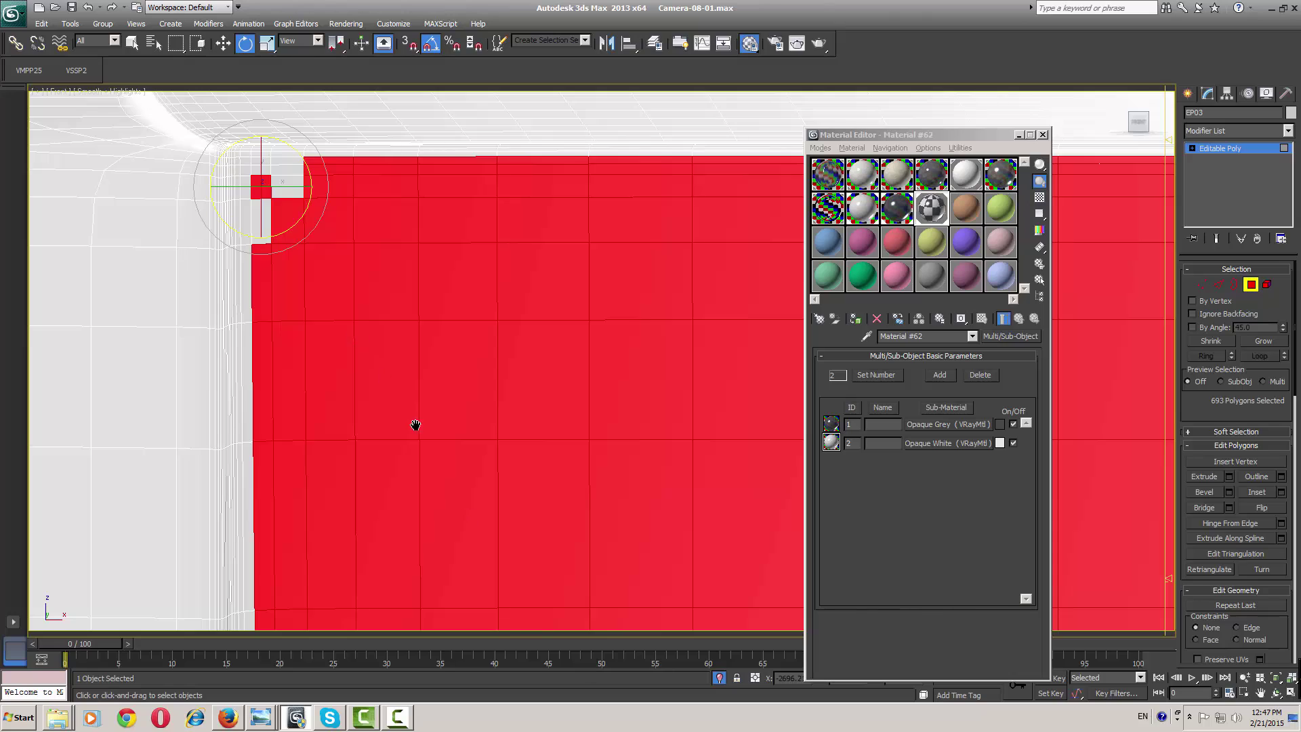
middle_click_drag(416, 425, 508, 560)
left_click(376, 317, "ctrl")
left_click(357, 353, "ctrl")
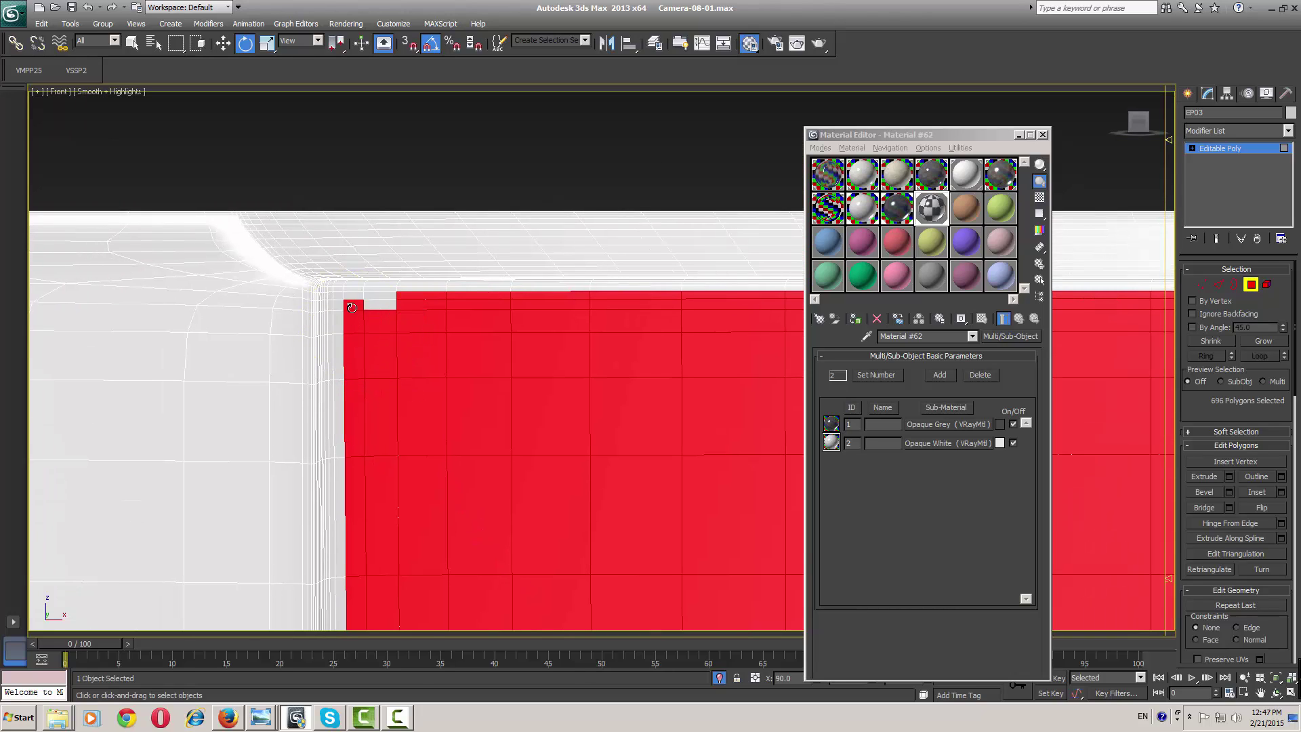
left_click(381, 309, "ctrl")
left_click(376, 295, "ctrl")
middle_click_drag(474, 408, 200, 325)
scroll(200, 326, "down", 6)
middle_click_drag(592, 419, 140, 327)
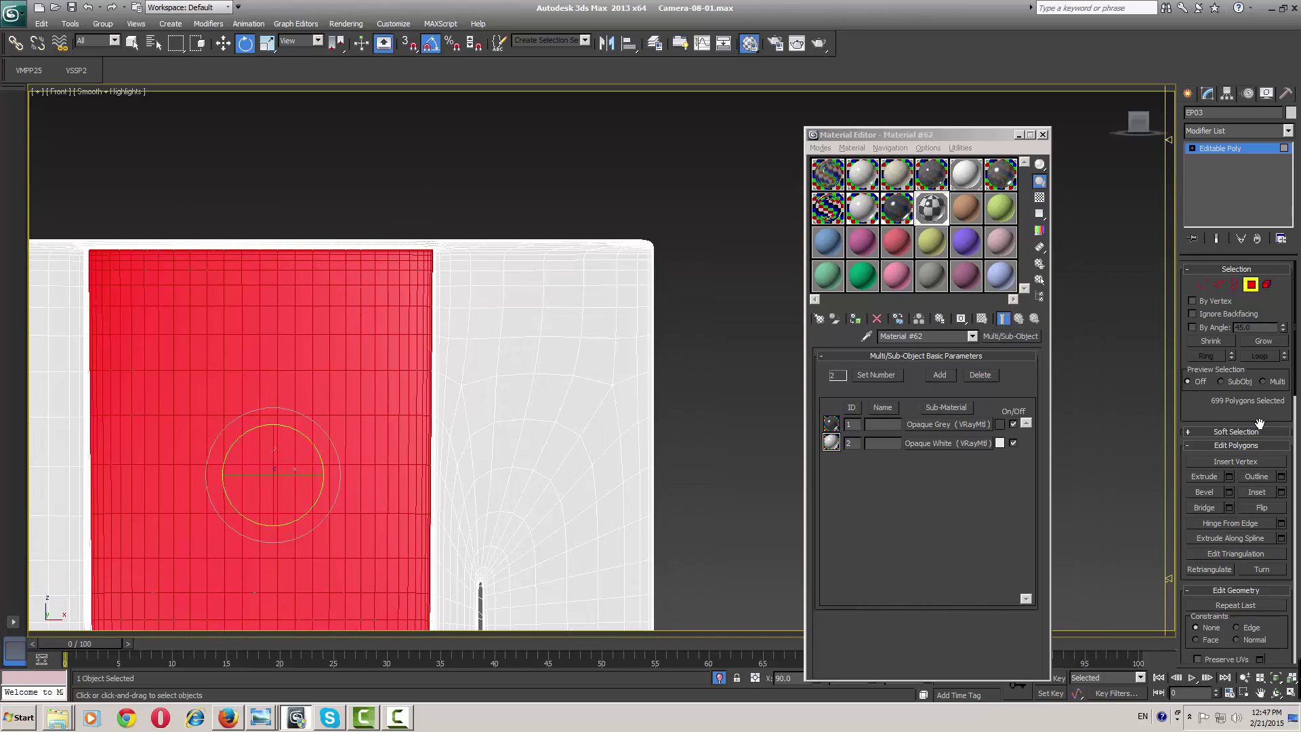
scroll(1259, 423, "down", 4)
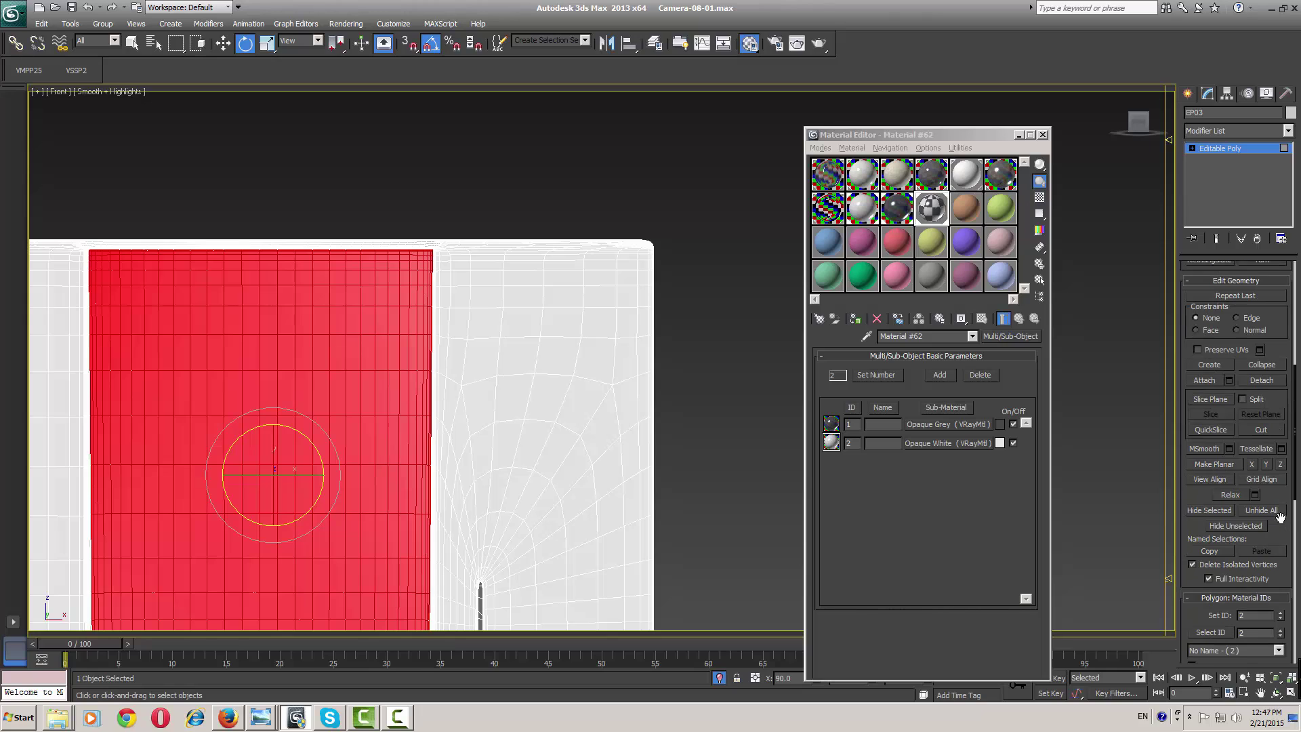
Select all faces with material ID 1 and frame them in Perspective view
left_click(1211, 633)
middle_click_drag(479, 404, 563, 203)
scroll(532, 320, "down", 2)
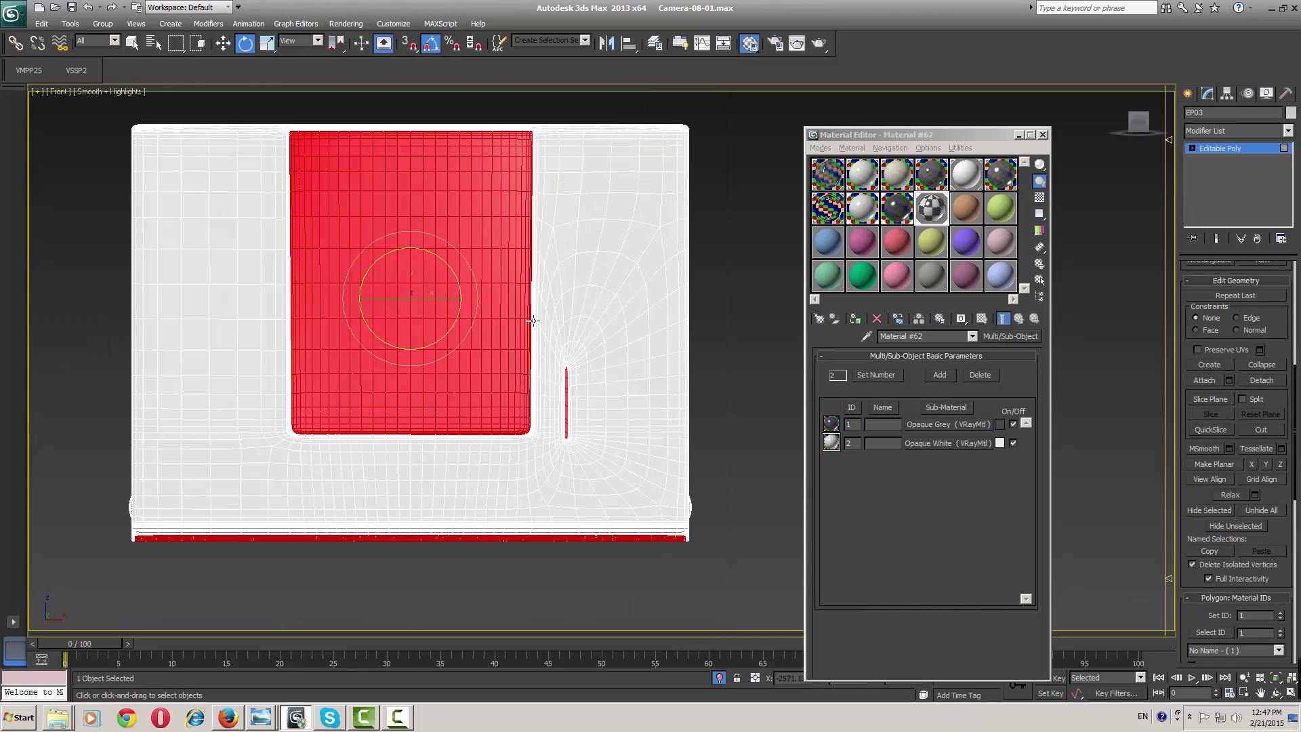
key("p")
key("z")
From a level side view, replace the selection with a marquee of the box's lower polygons
middle_click_drag(479, 445, 371, 400, "alt")
mouse_move(362, 395)
middle_mouse_down("alt")
mouse_move(343, 409)
mouse_move(362, 430)
mouse_move(370, 400)
middle_mouse_up("alt")
left_click(480, 534)
left_click_drag(437, 520, 332, 374)
From the Bottom view, box-select the dispenser box's underside faces and set them to material ID 2
key("v")
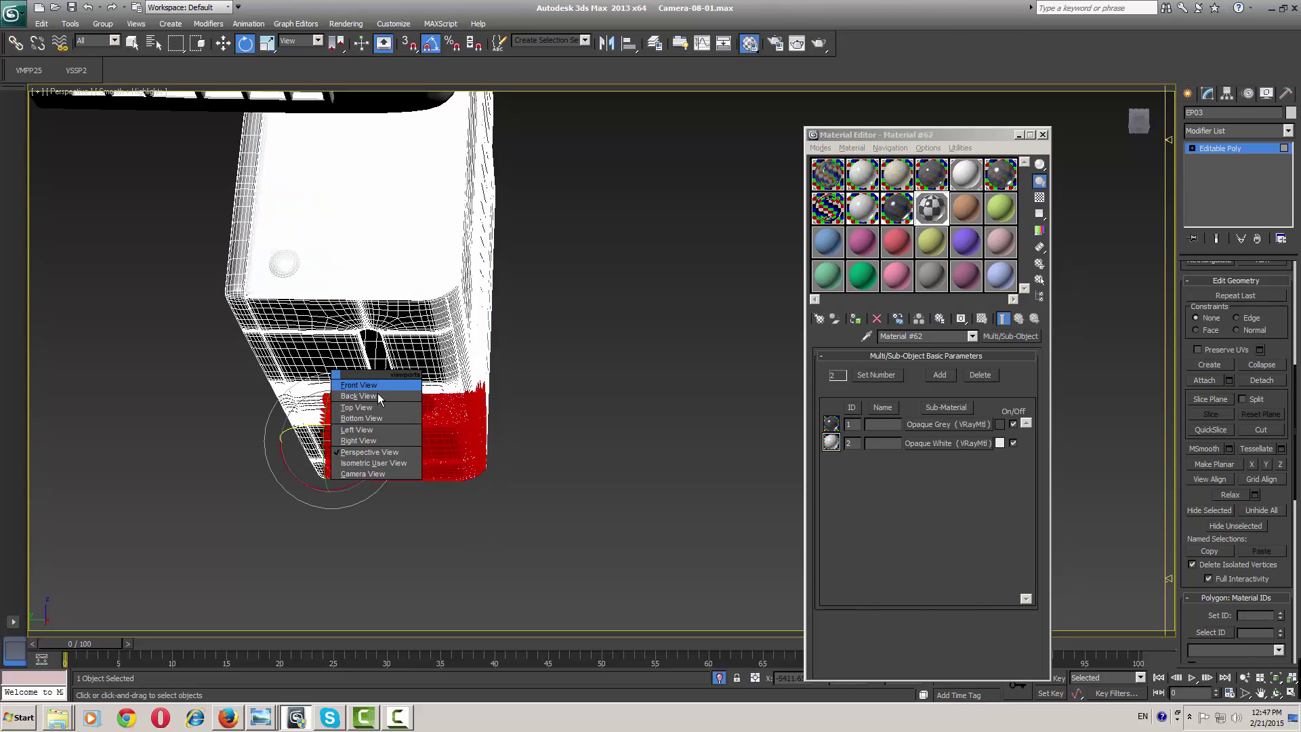
left_click(379, 420)
key("z")
key("z")
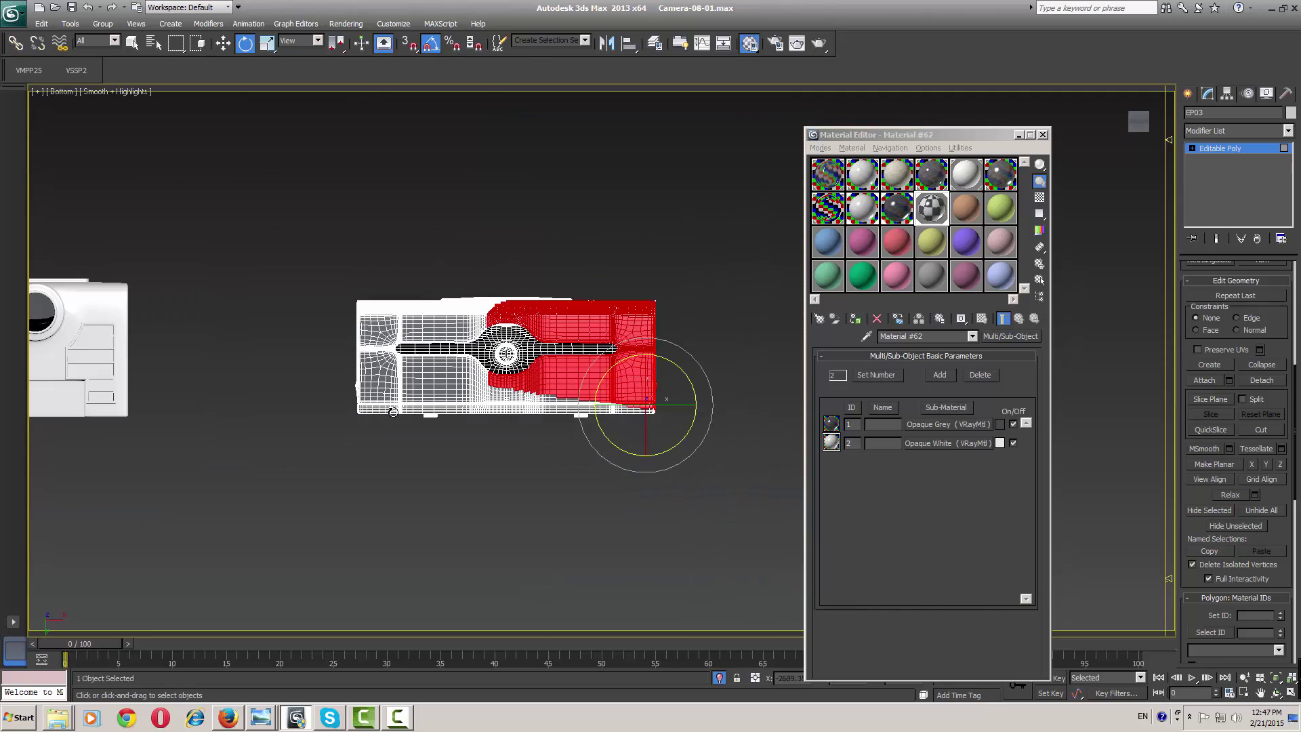
left_click(670, 332)
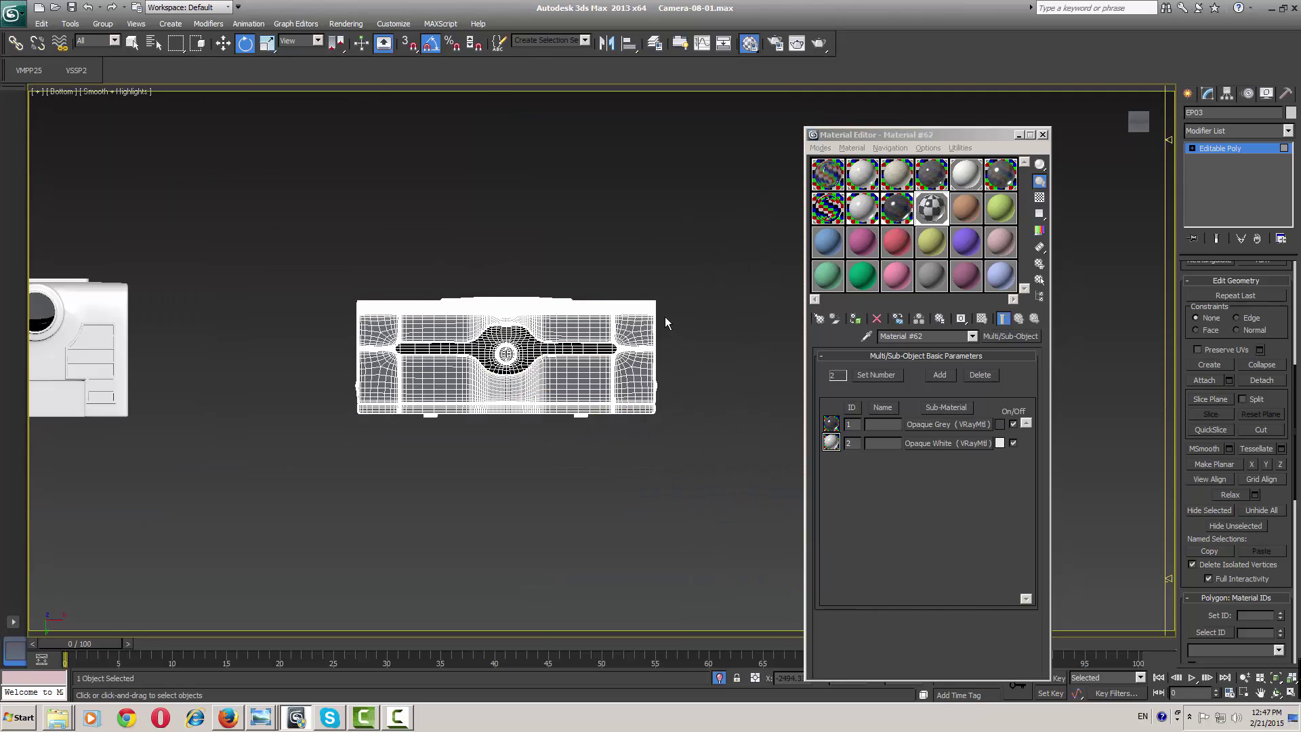
left_click_drag(666, 311, 298, 403)
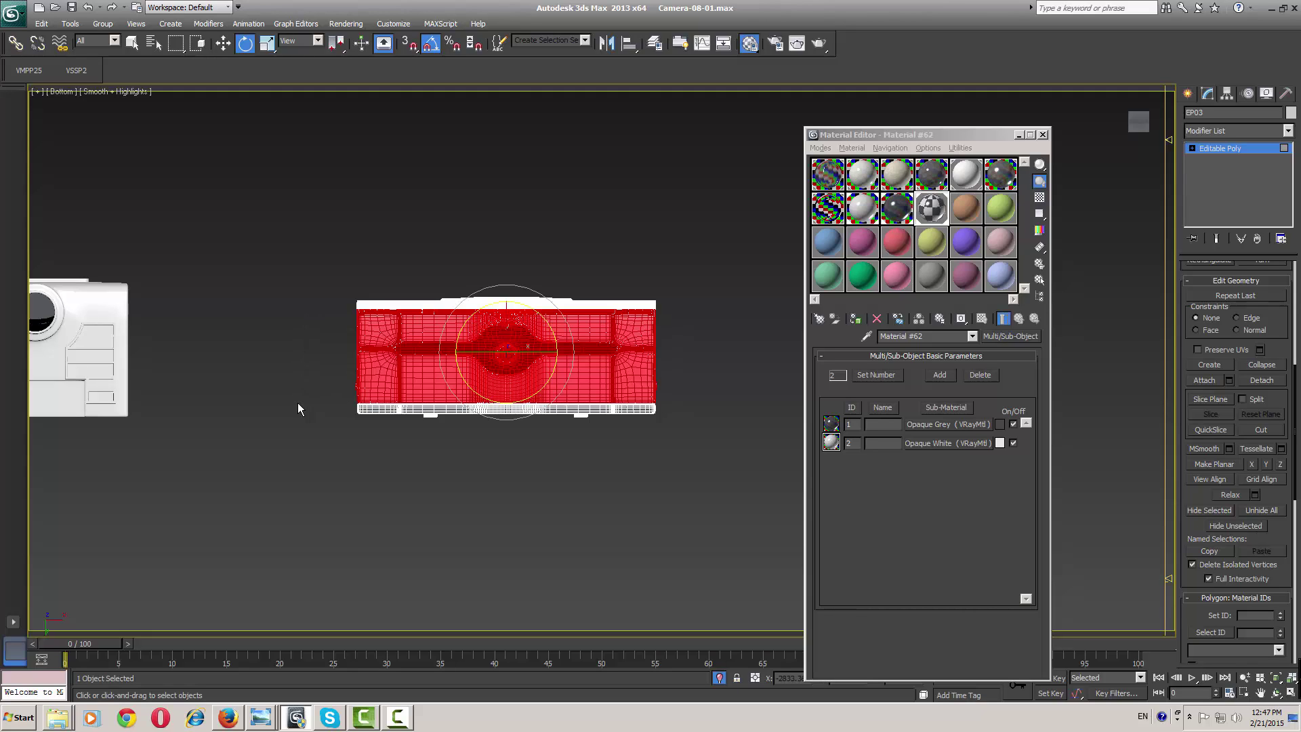
key("z")
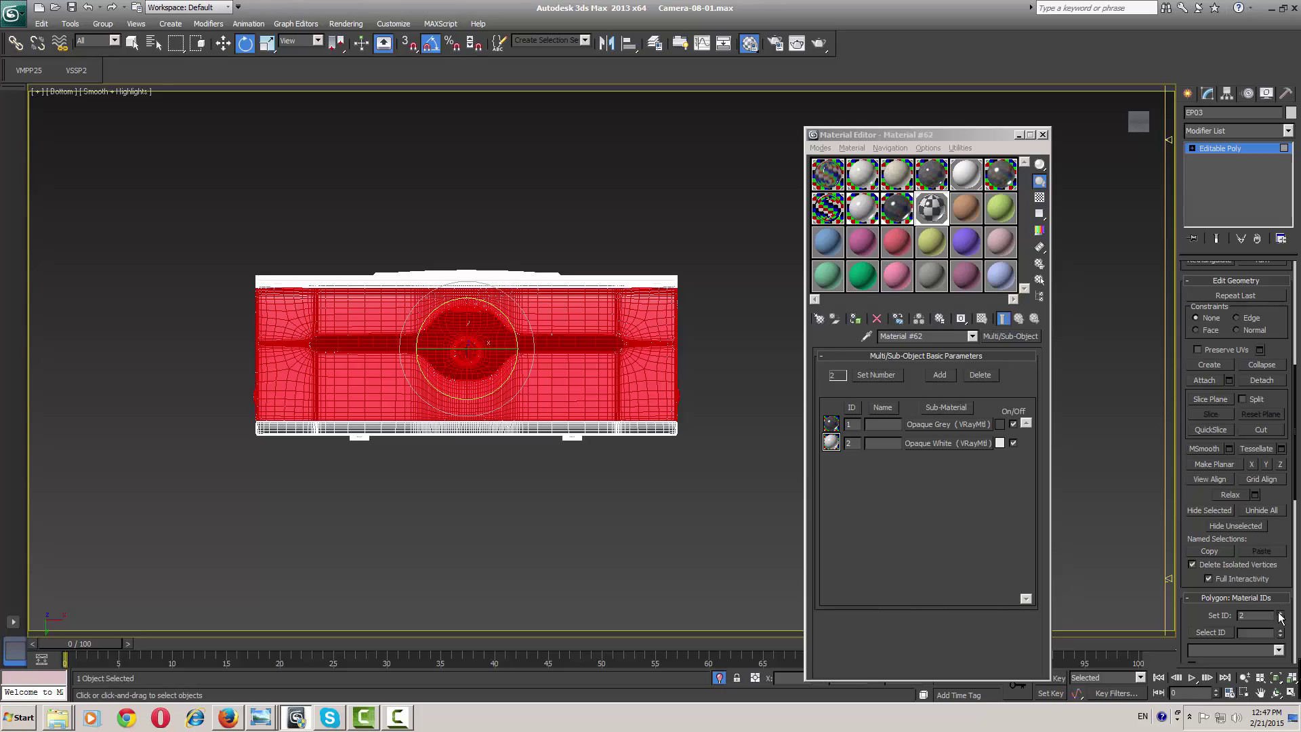
middle_click_drag(547, 379, 617, 495)
key("p")
key("z")
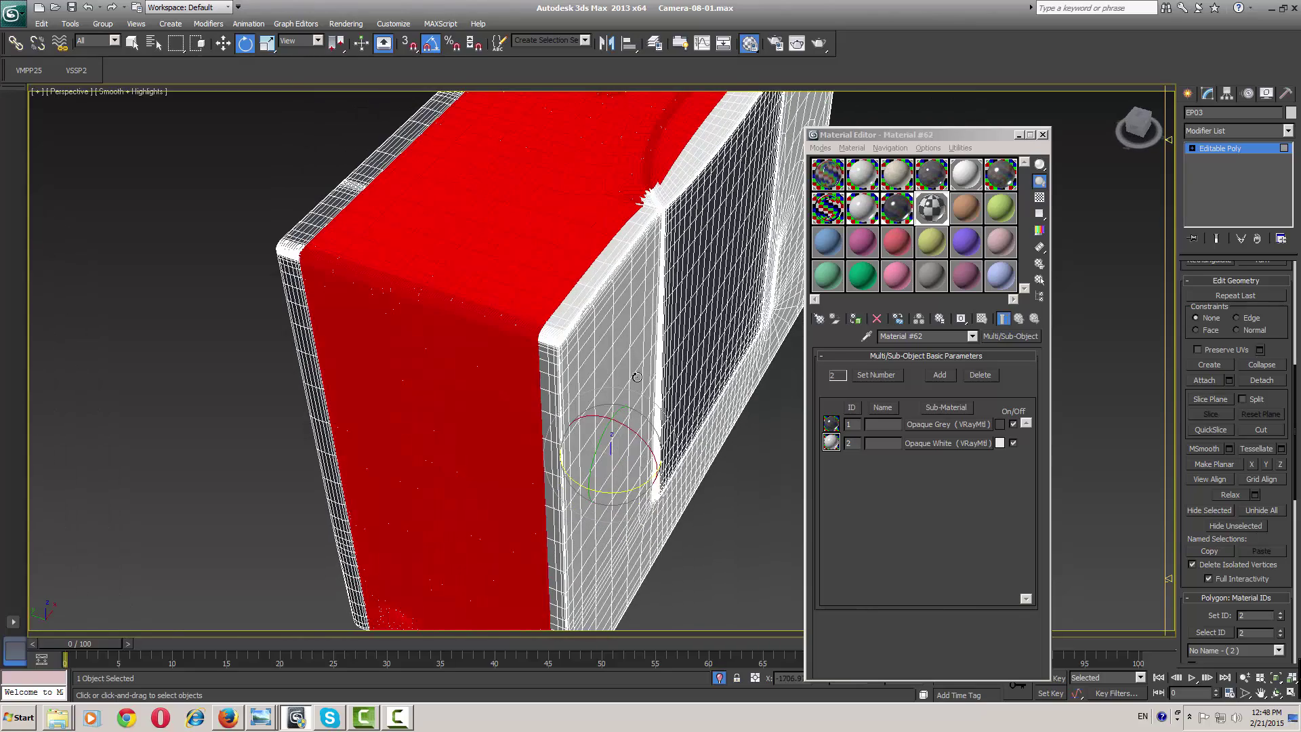
Select the faces with material ID 2, return to the Editable Poly object level, and deselect
middle_click_drag(637, 377, 469, 521)
scroll(559, 257, "up", 6)
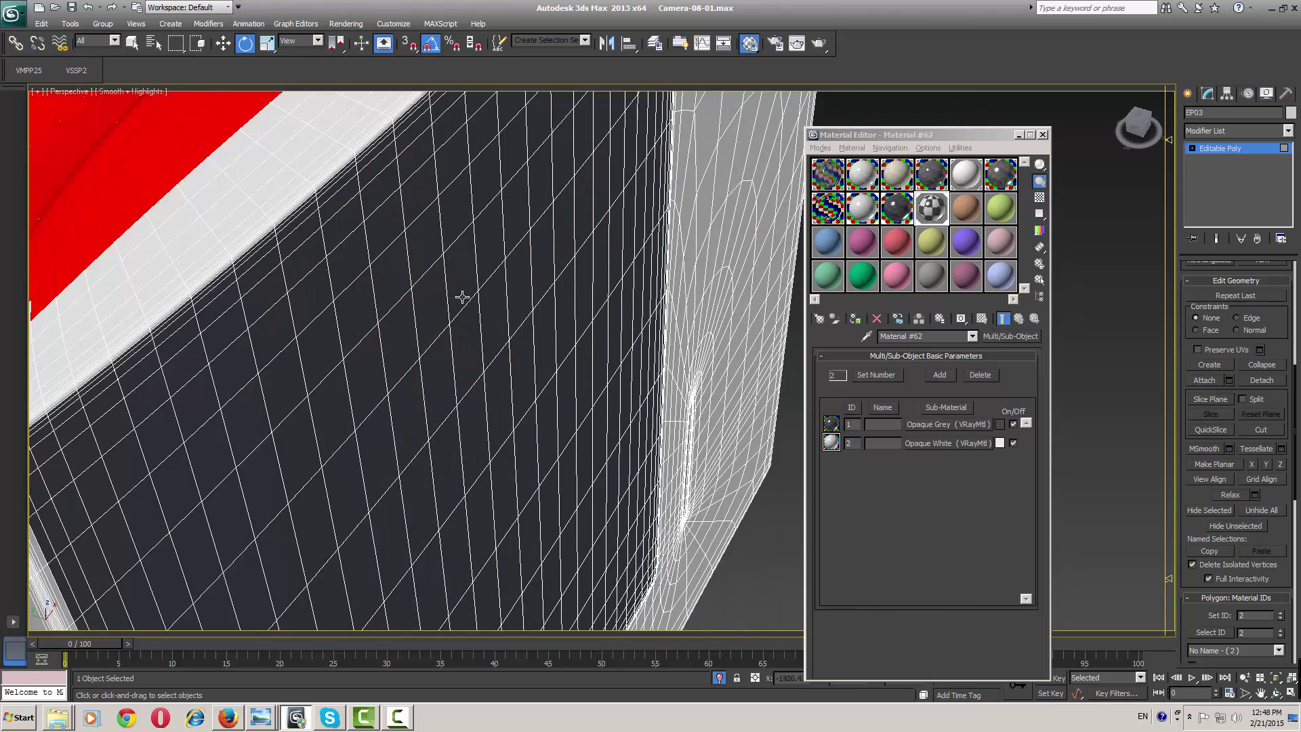
scroll(542, 338, "down", 3)
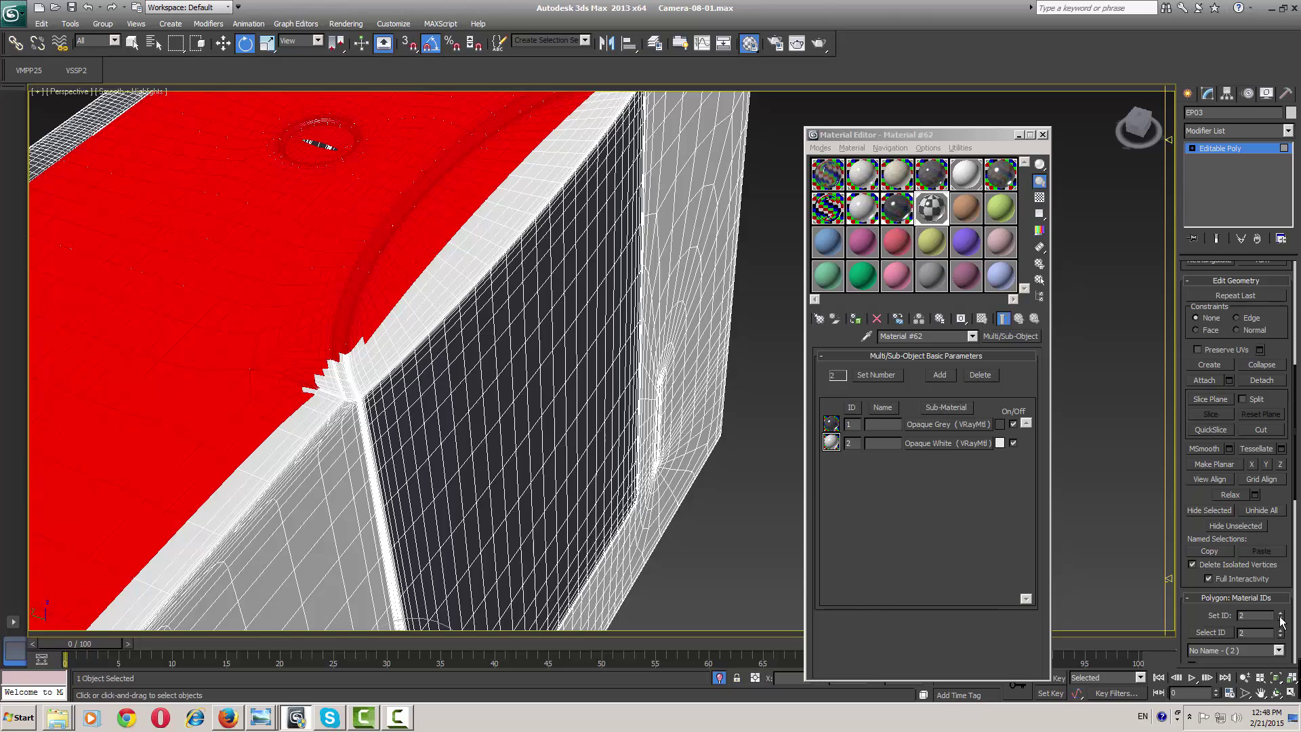
left_click(1195, 632)
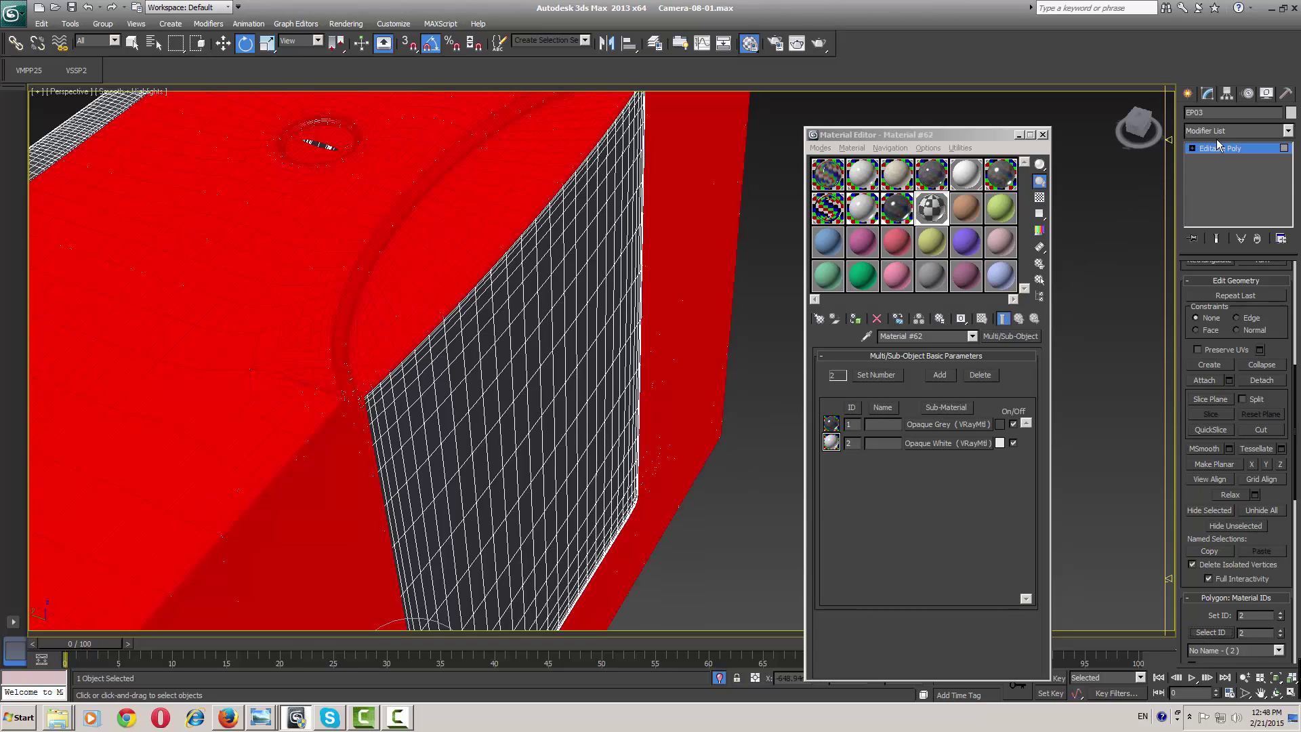
left_click(1218, 146)
left_click(700, 545)
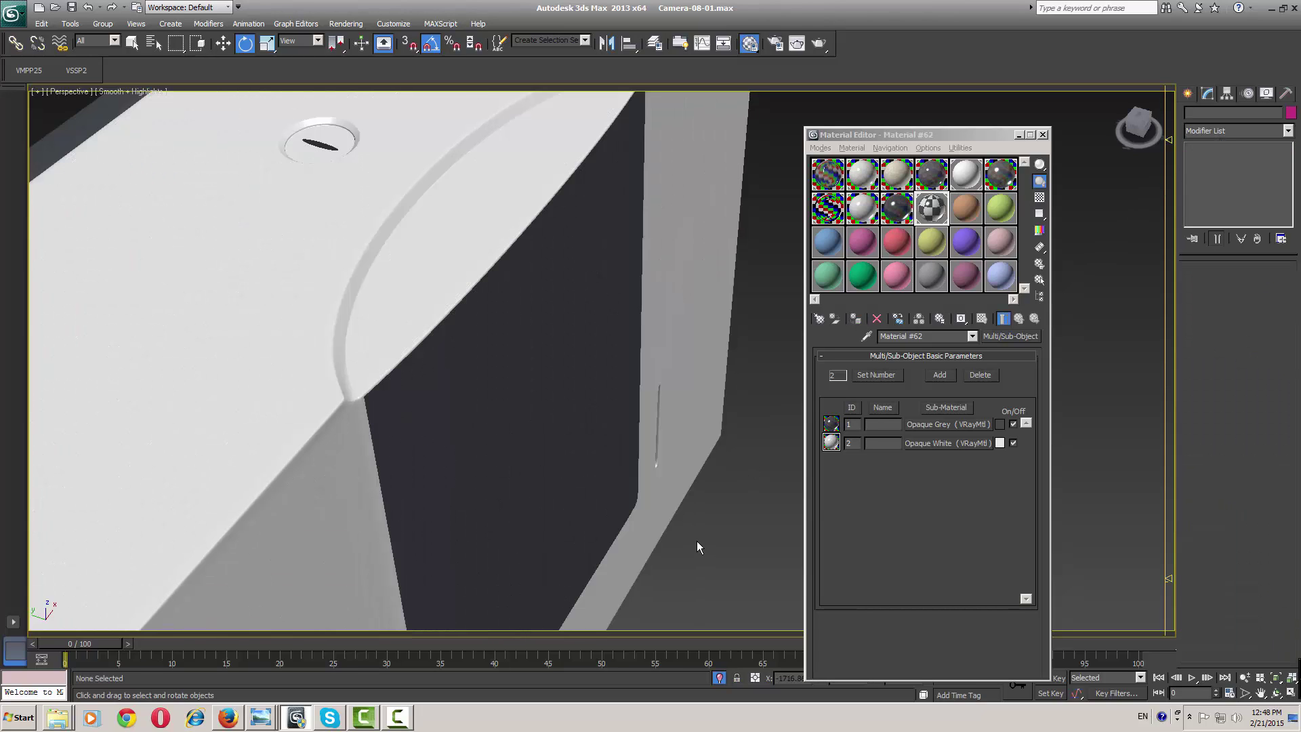
Compare the box against the reference photos, browsing forward and back
middle_click_drag(697, 540, 361, 446)
scroll(574, 462, "down", 5)
scroll(361, 446, "down", 3)
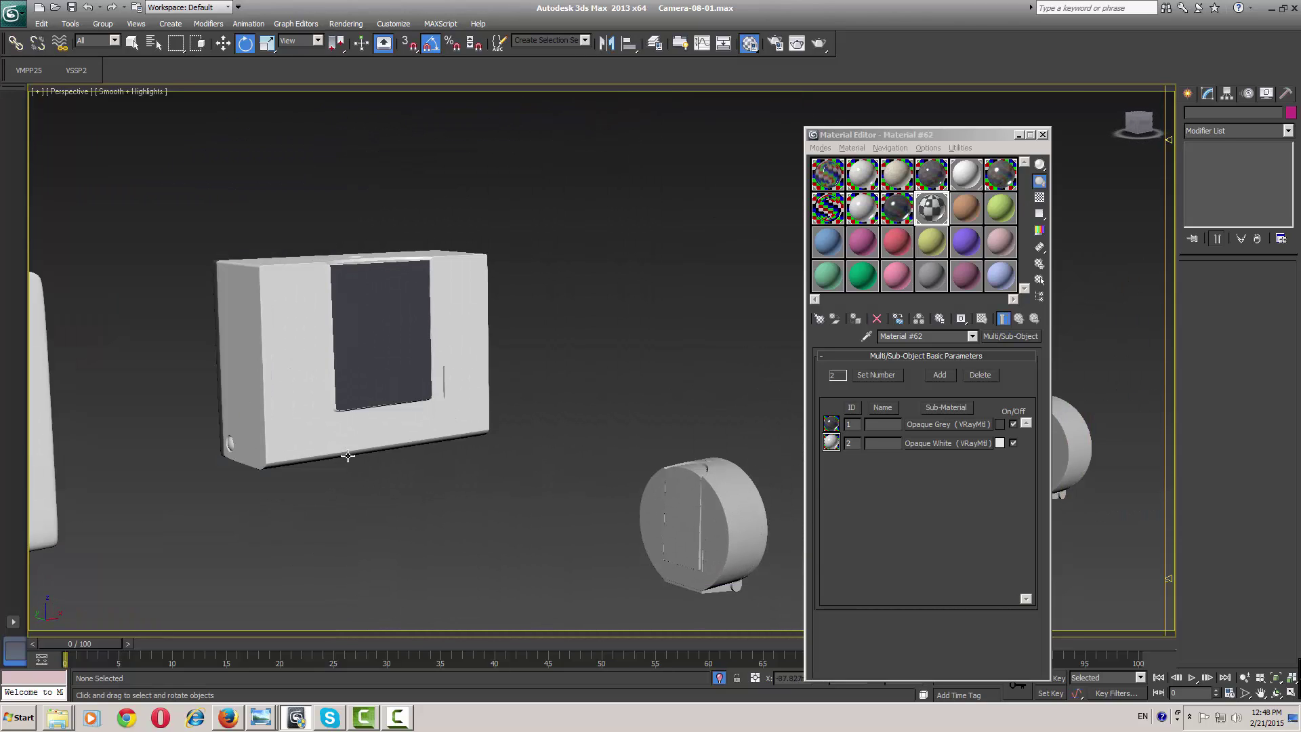
key("alt+Tab")
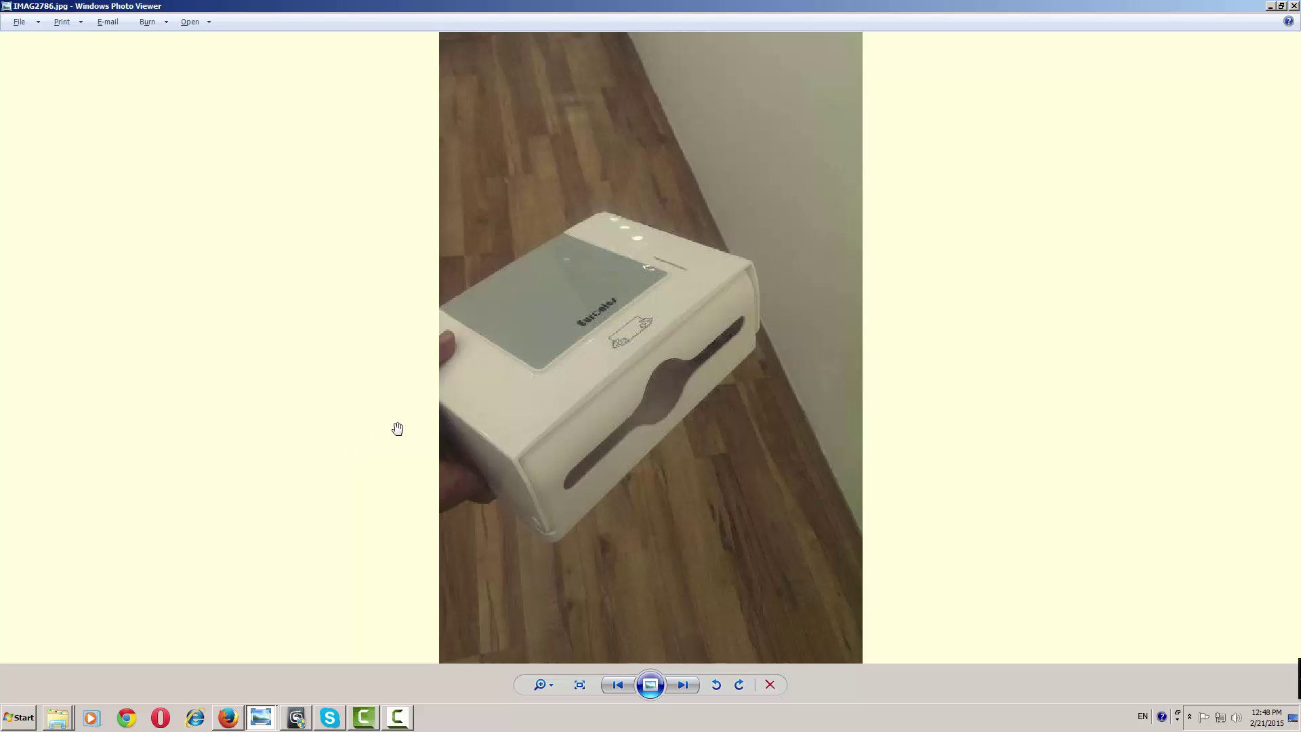
key("Right")
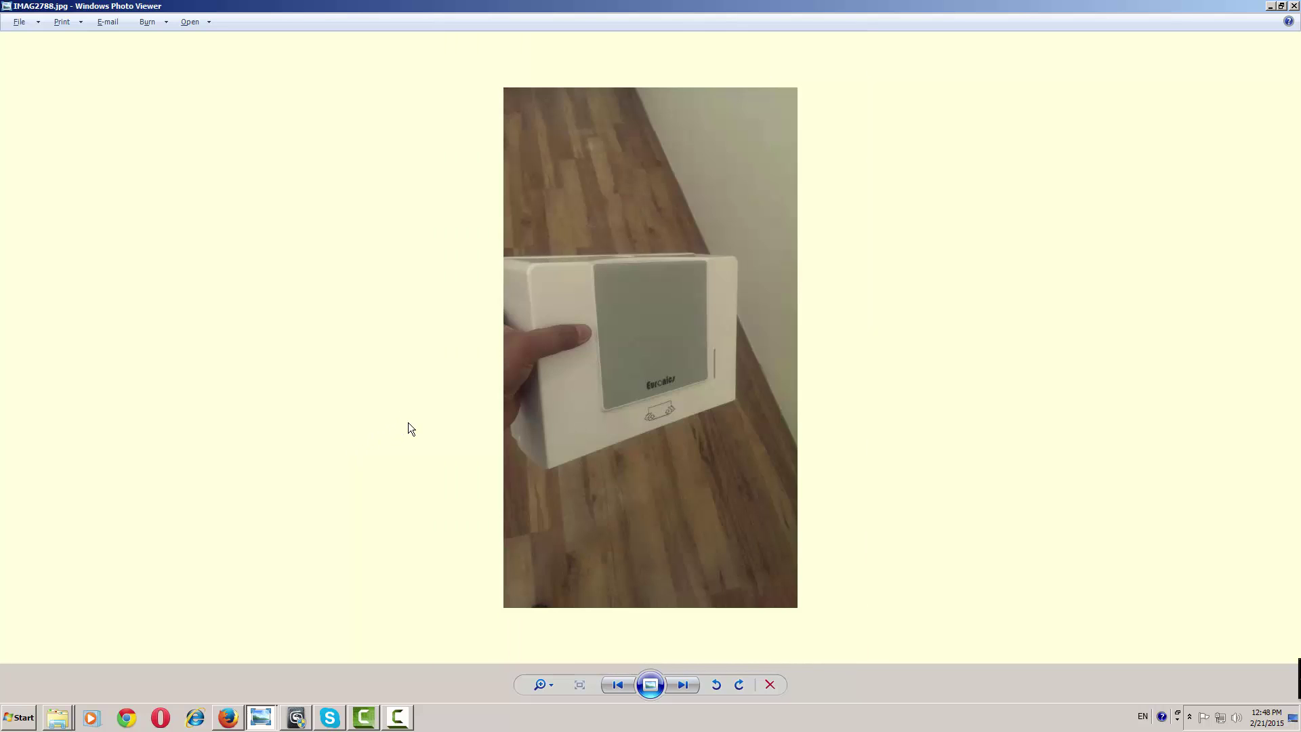
key("Right")
key("Left")
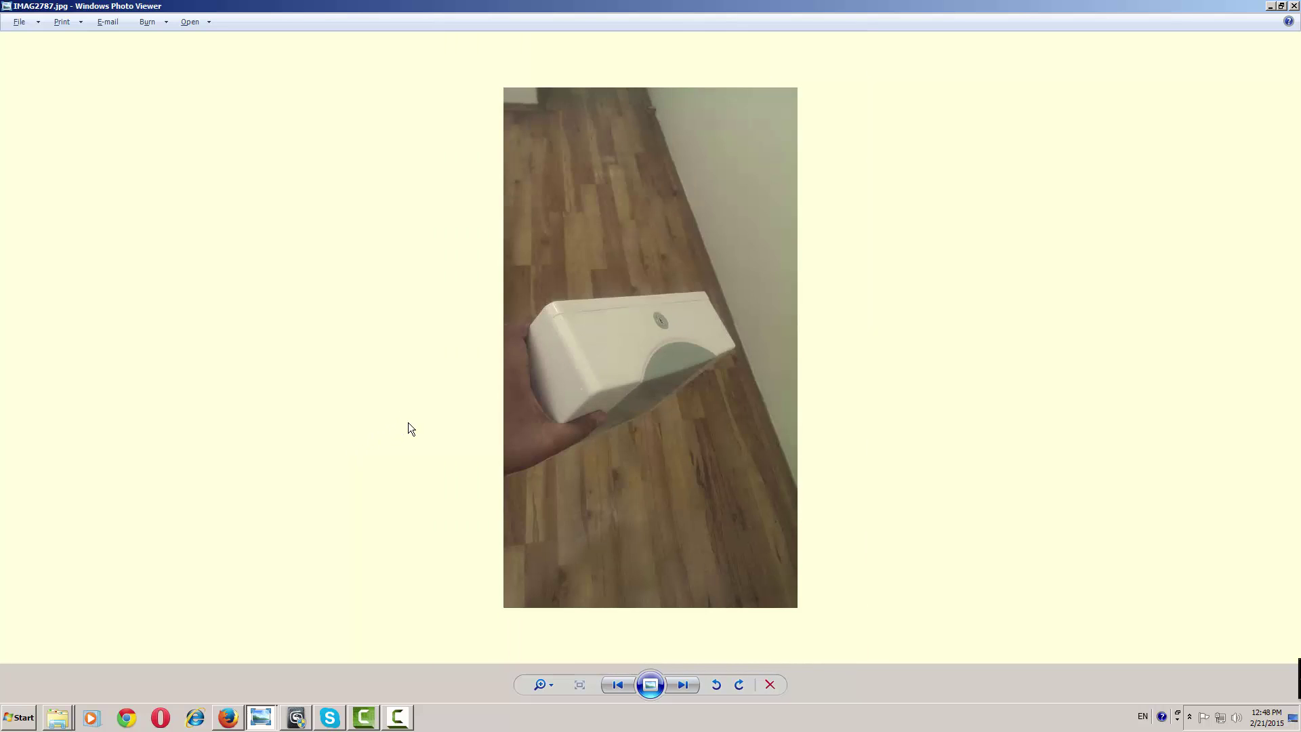
key("alt+Tab")
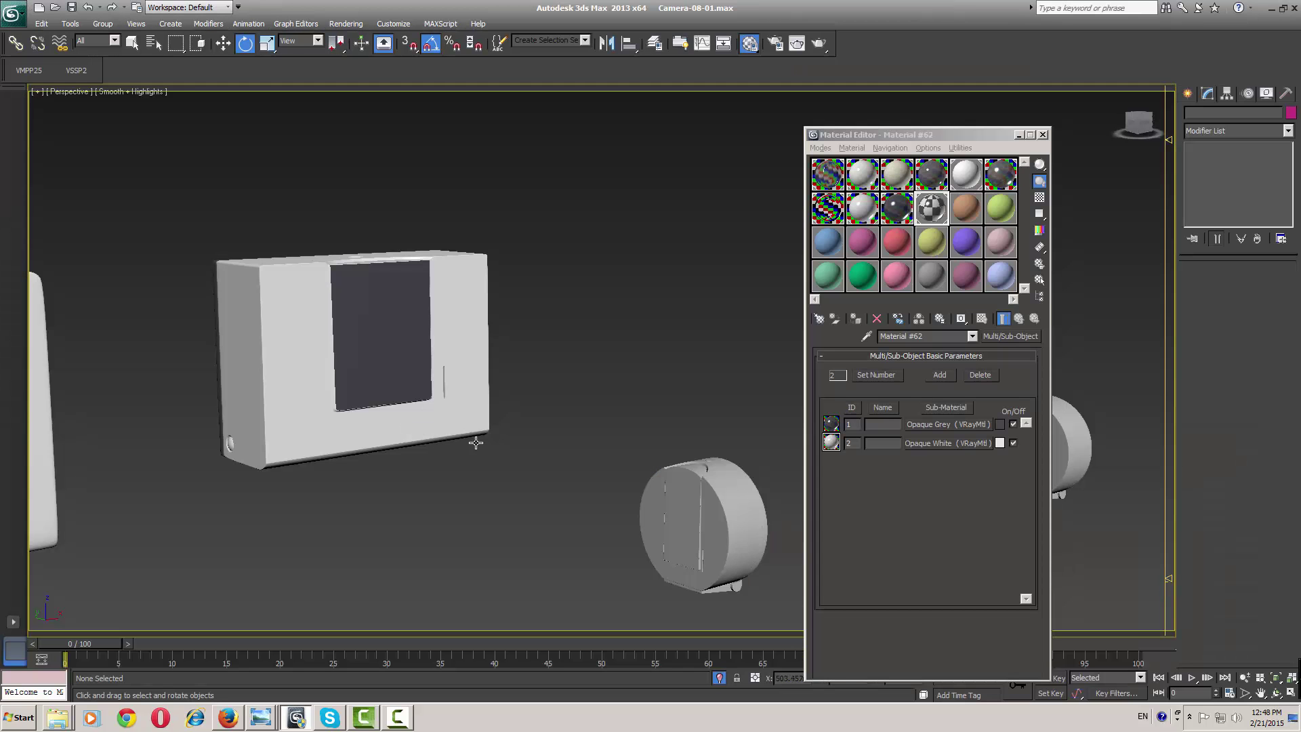
Frame the round dispenser, then open IMAG2781 from the ej folder in Photo Viewer
left_click(717, 509)
key("z")
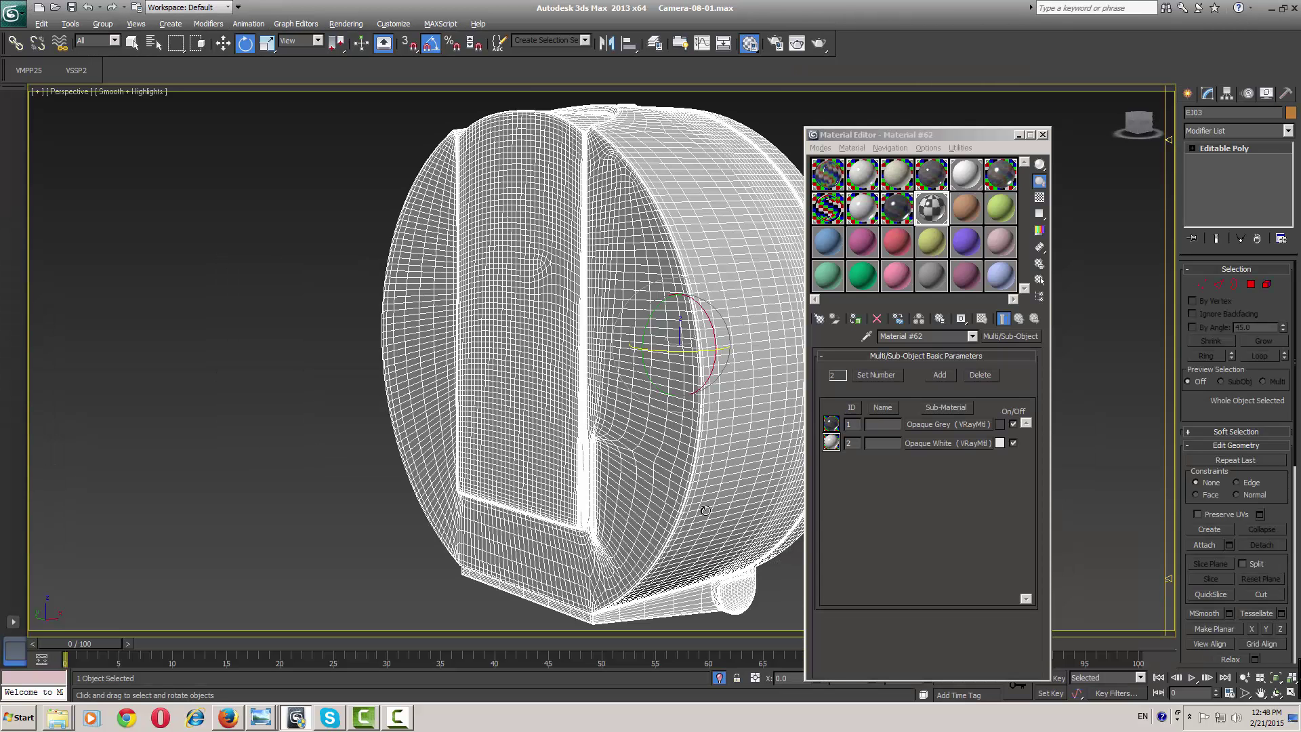
key("alt+Tab")
key("alt+Tab")
key("alt+Tab")
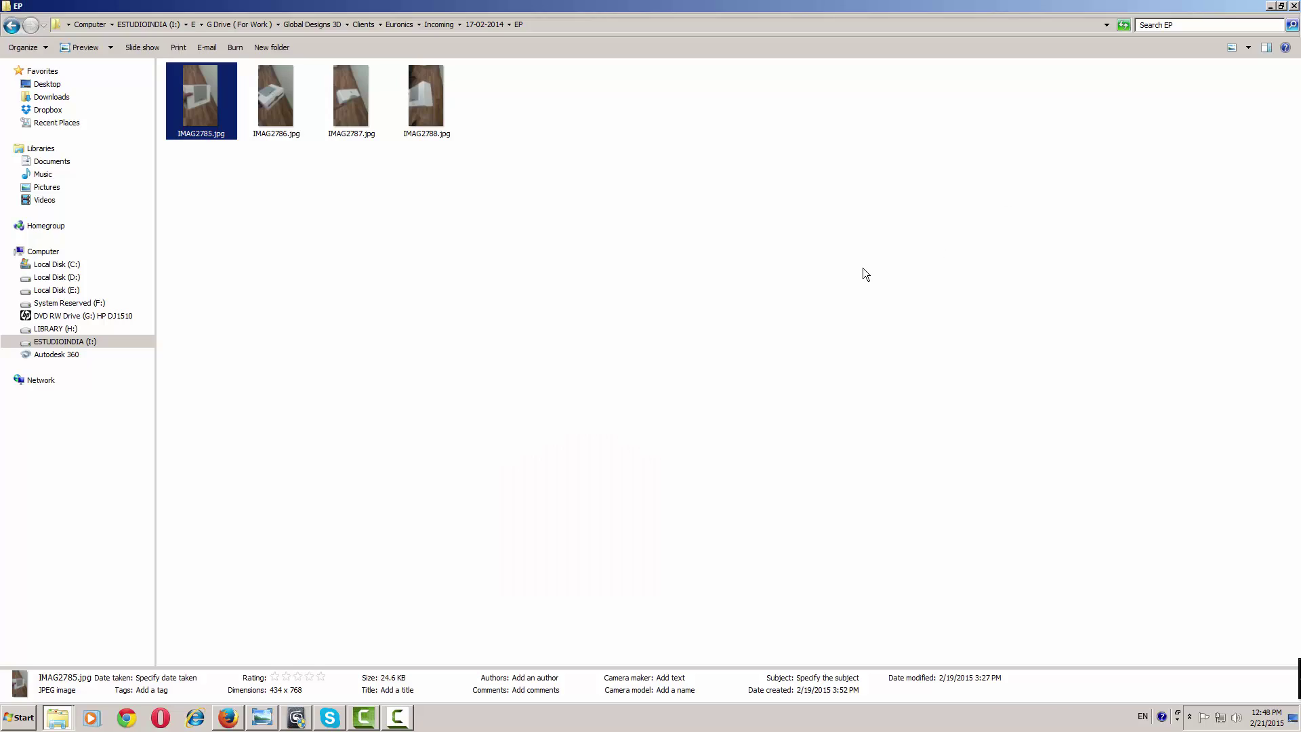
key("BackSpace")
double_click(658, 185)
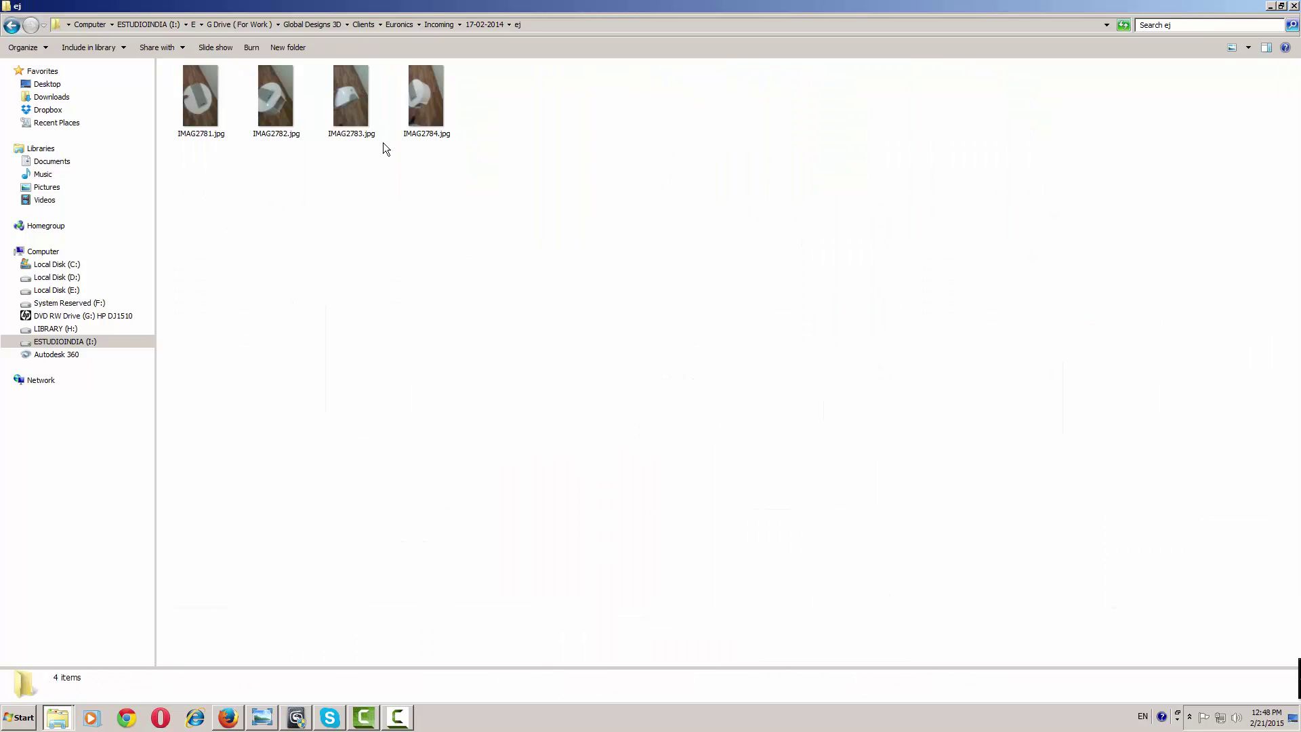
double_click(191, 112)
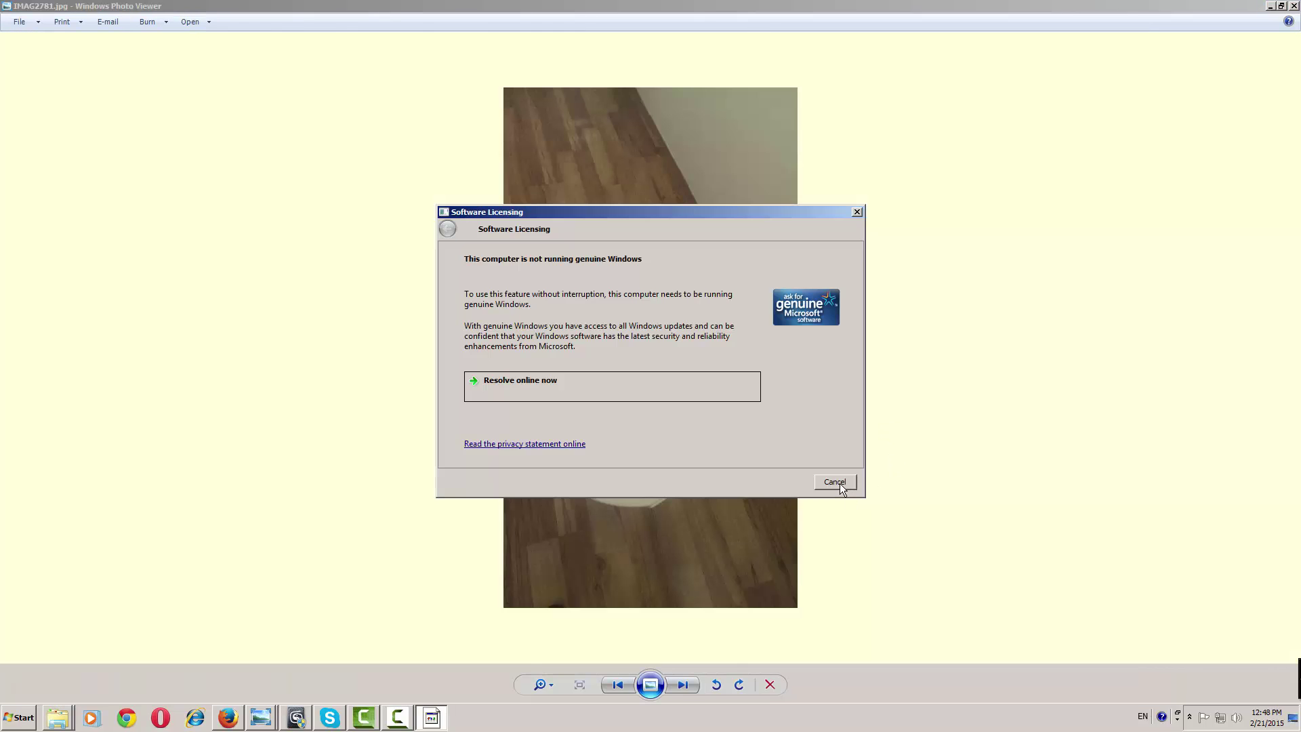
Dismiss the licensing notice, view IMAG2783, then return to 3ds Max with Edged Faces on
left_click(838, 482)
key("Right")
key("Right")
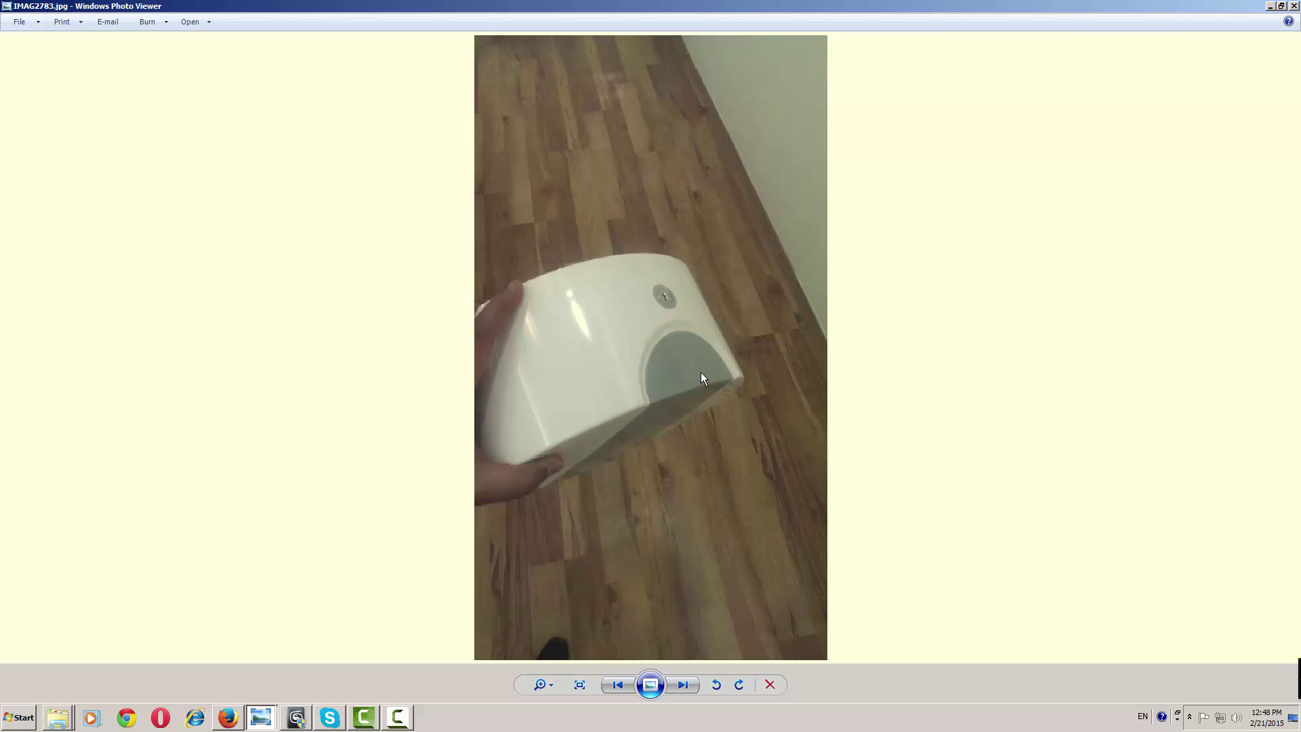
key("alt+Tab")
middle_click_drag(644, 365, 552, 377, "alt")
key("F4")
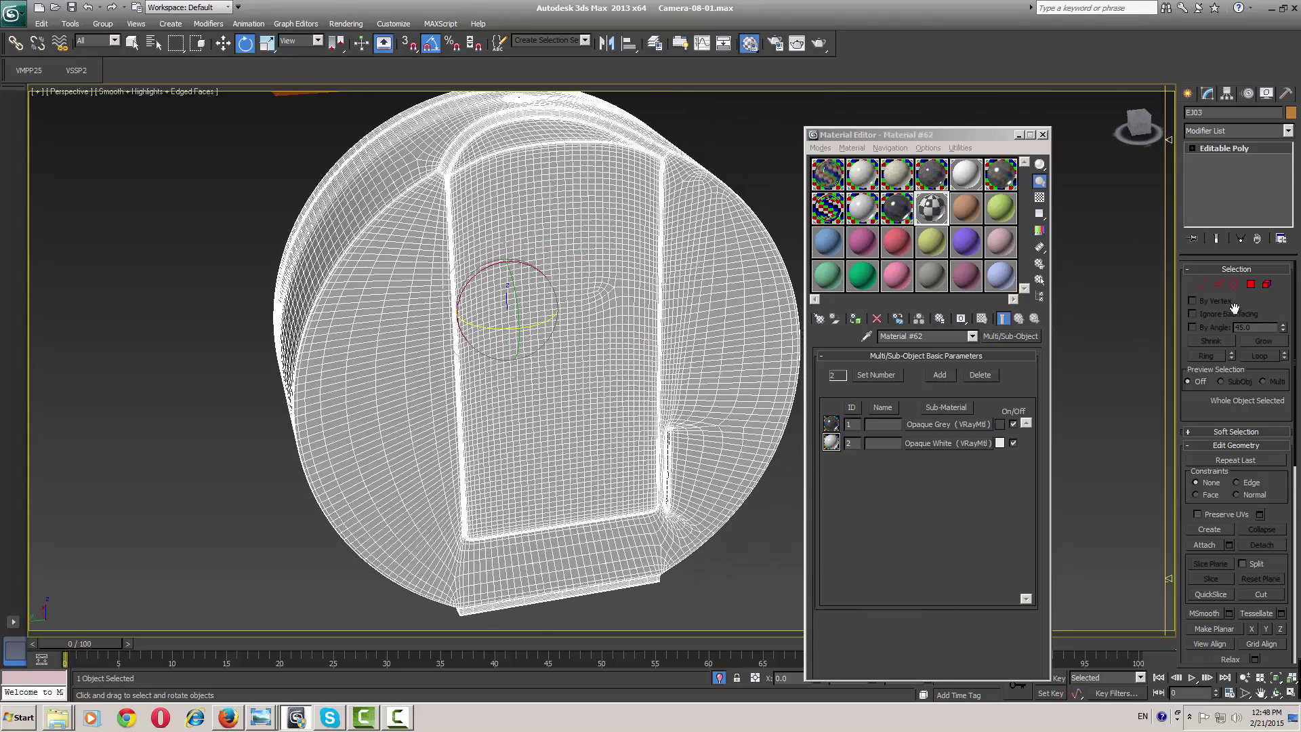
In Polygon mode, collapse the rollouts to reveal the Polygon: Material IDs settings
left_click(1250, 285)
middle_click_drag(511, 340, 474, 359, "alt")
left_click(452, 364)
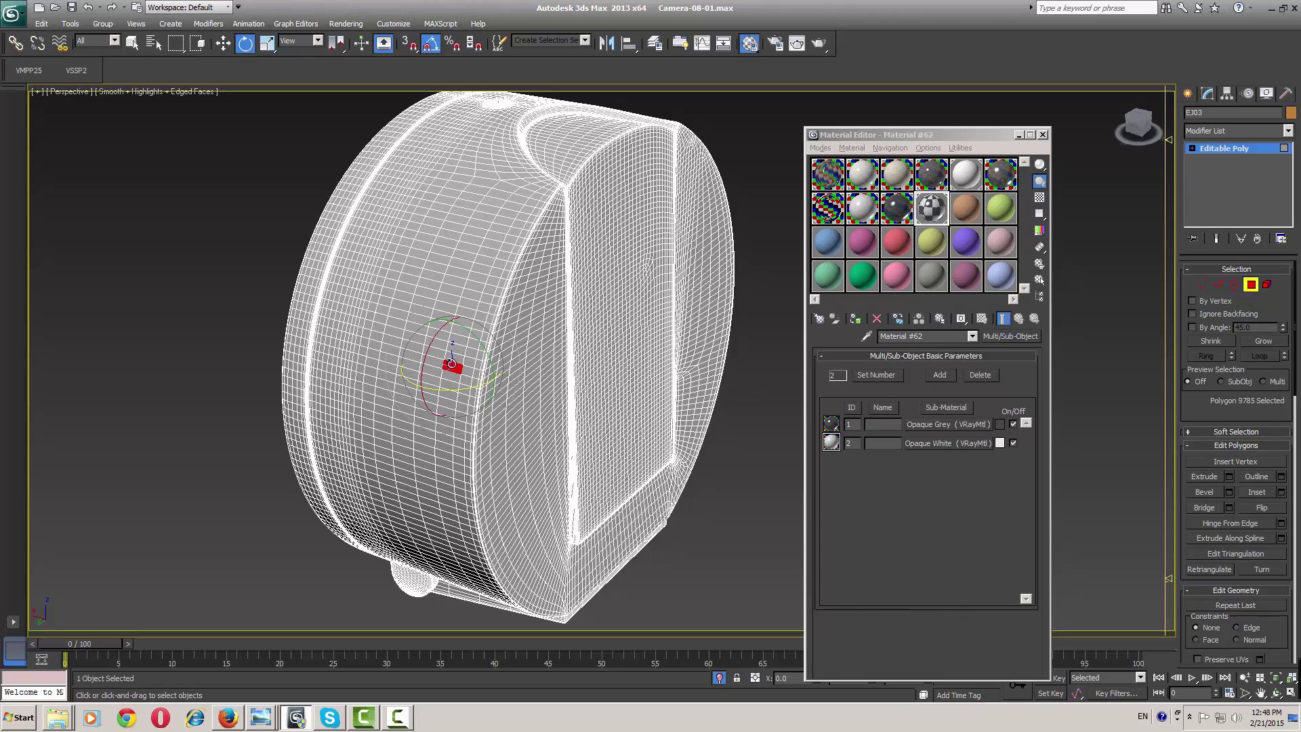
left_click(1228, 445)
left_click(1259, 461)
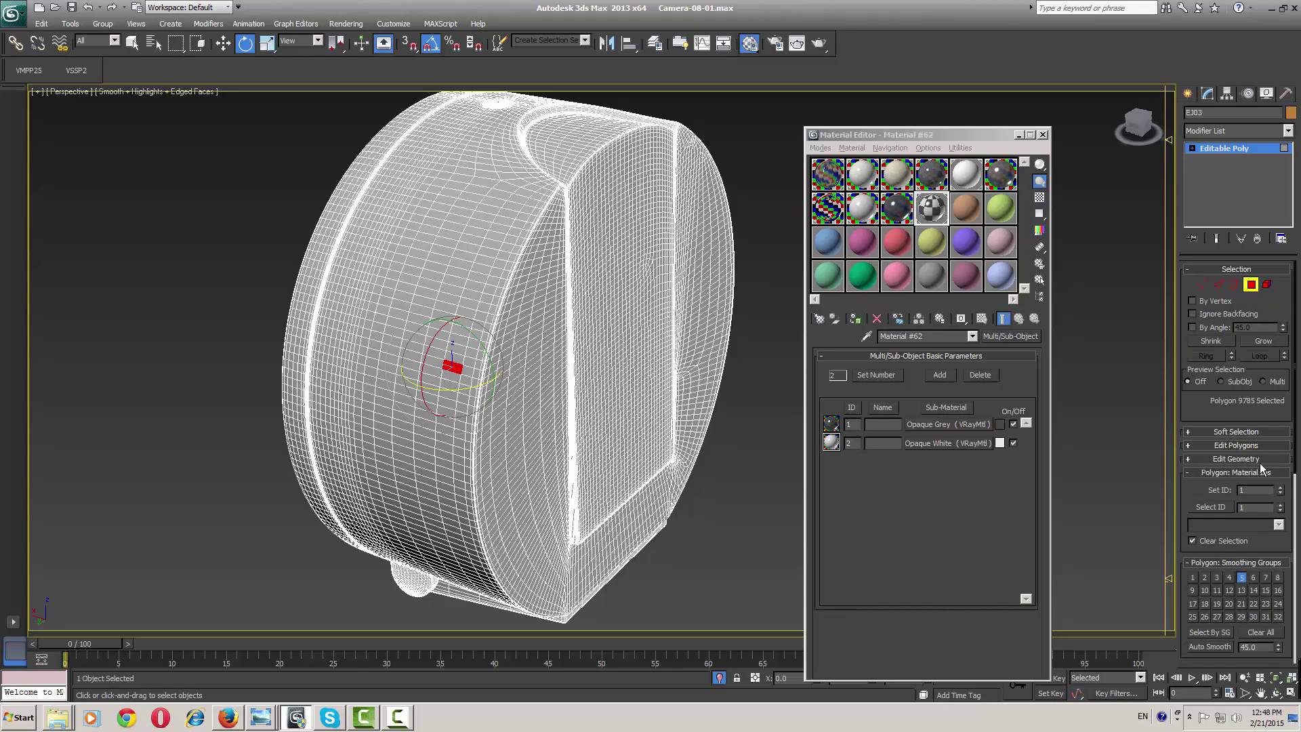
left_click(623, 342)
key("ctrl+a")
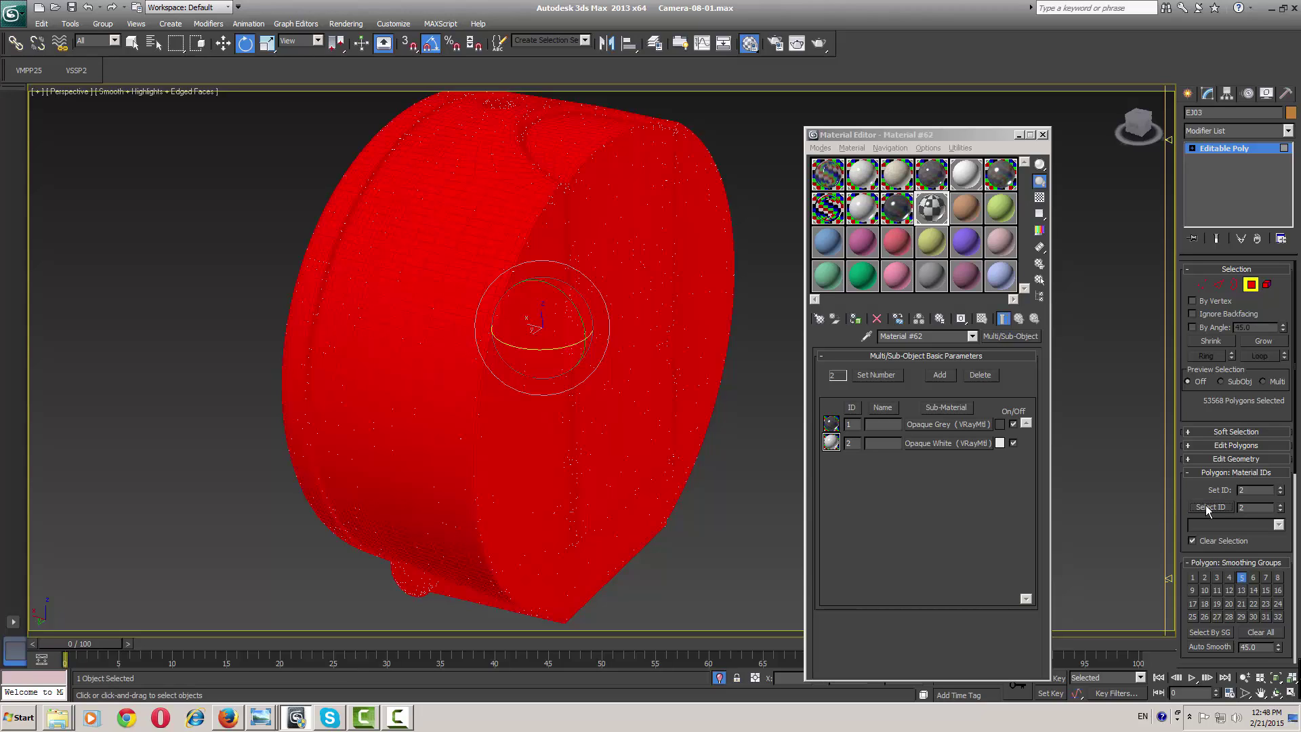
left_click(1079, 398)
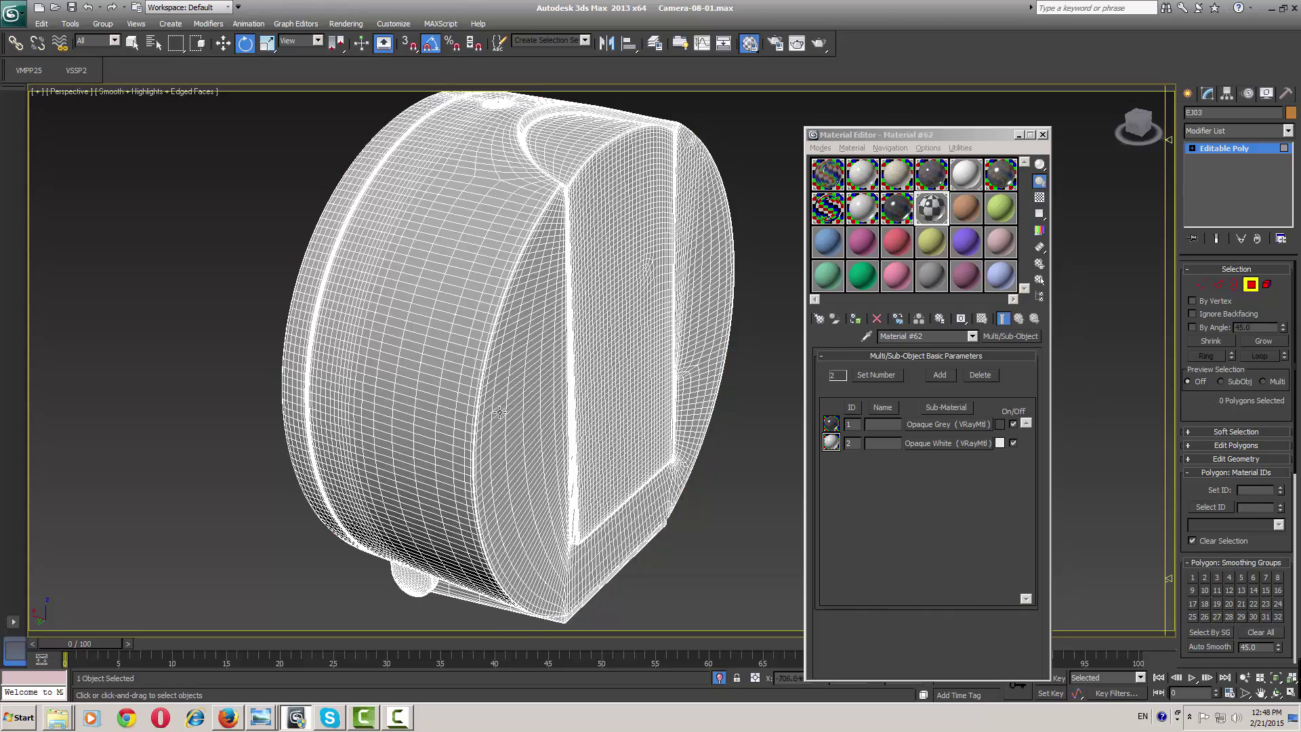
Pick a polygon in the front panel's middle and Grow it repeatedly to 1049 polygons
middle_click_drag(500, 411, 419, 416, "alt")
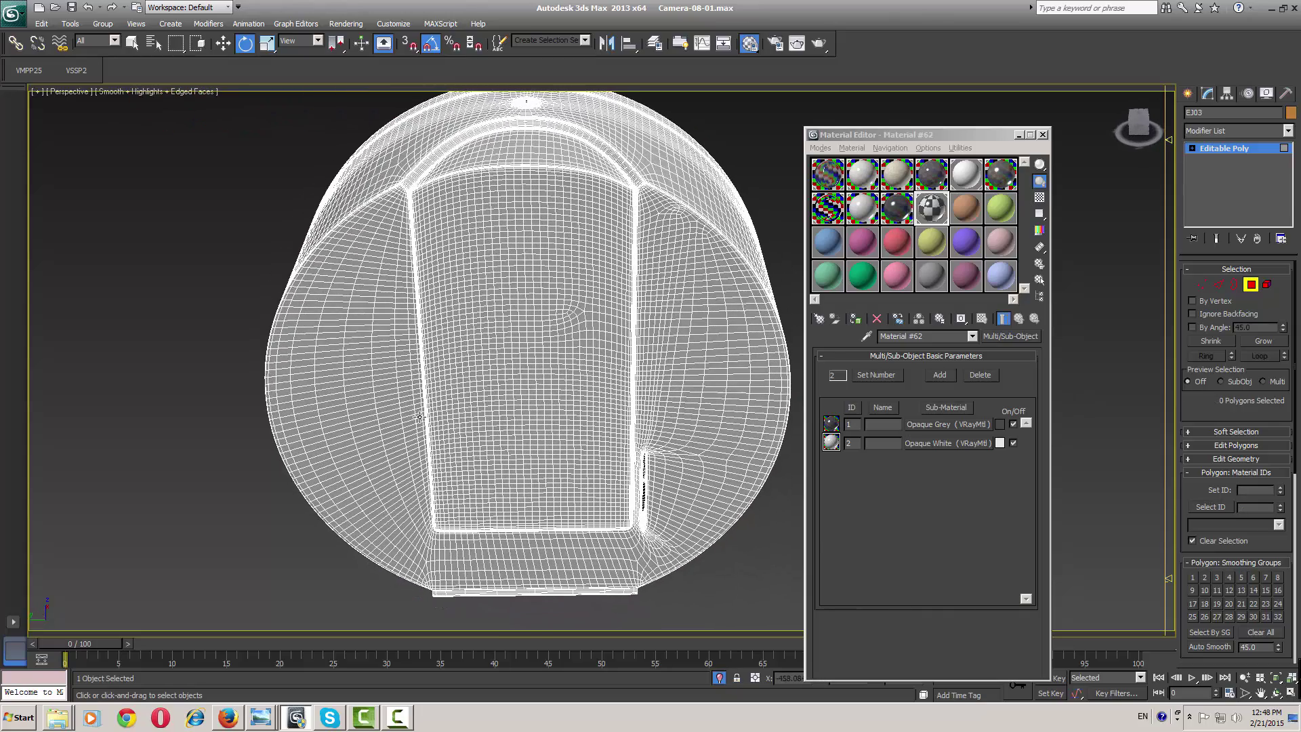
left_click(528, 335)
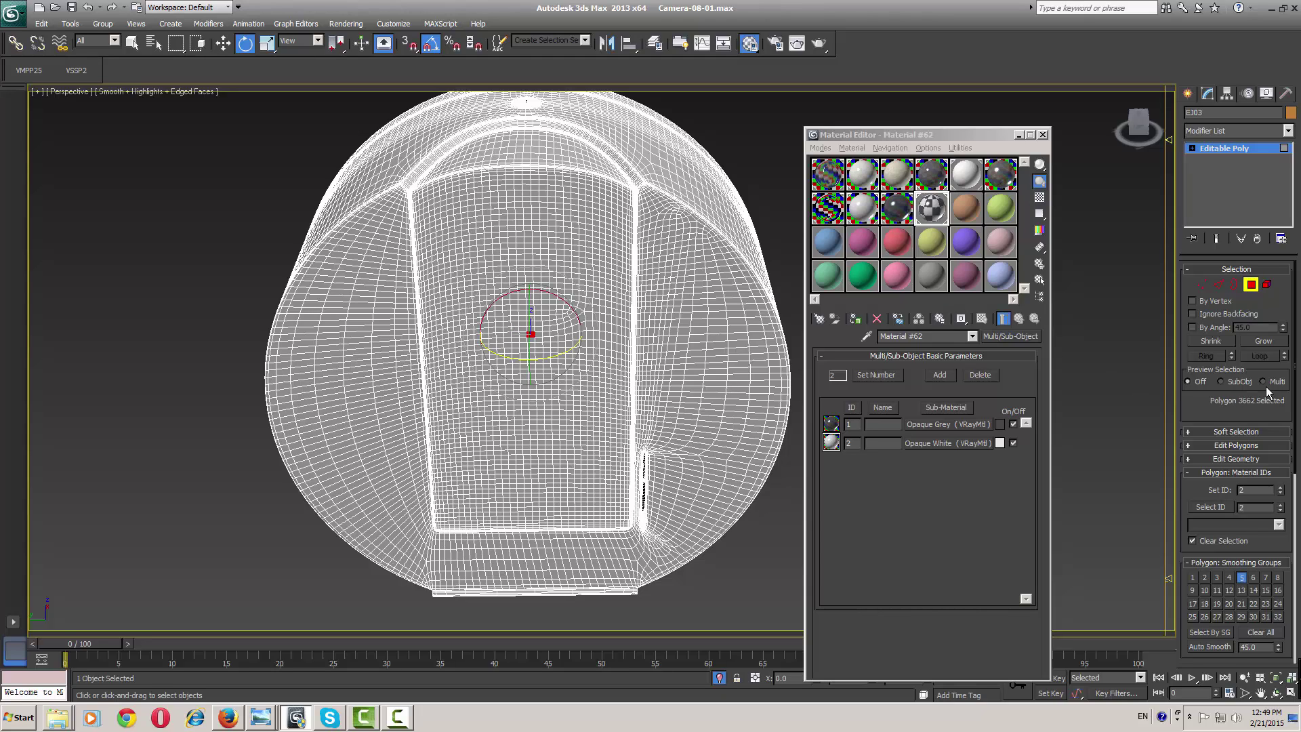
left_click(1263, 341)
left_click(1263, 341)
left_click(1263, 341)
left_click(1263, 341)
left_click(1263, 341)
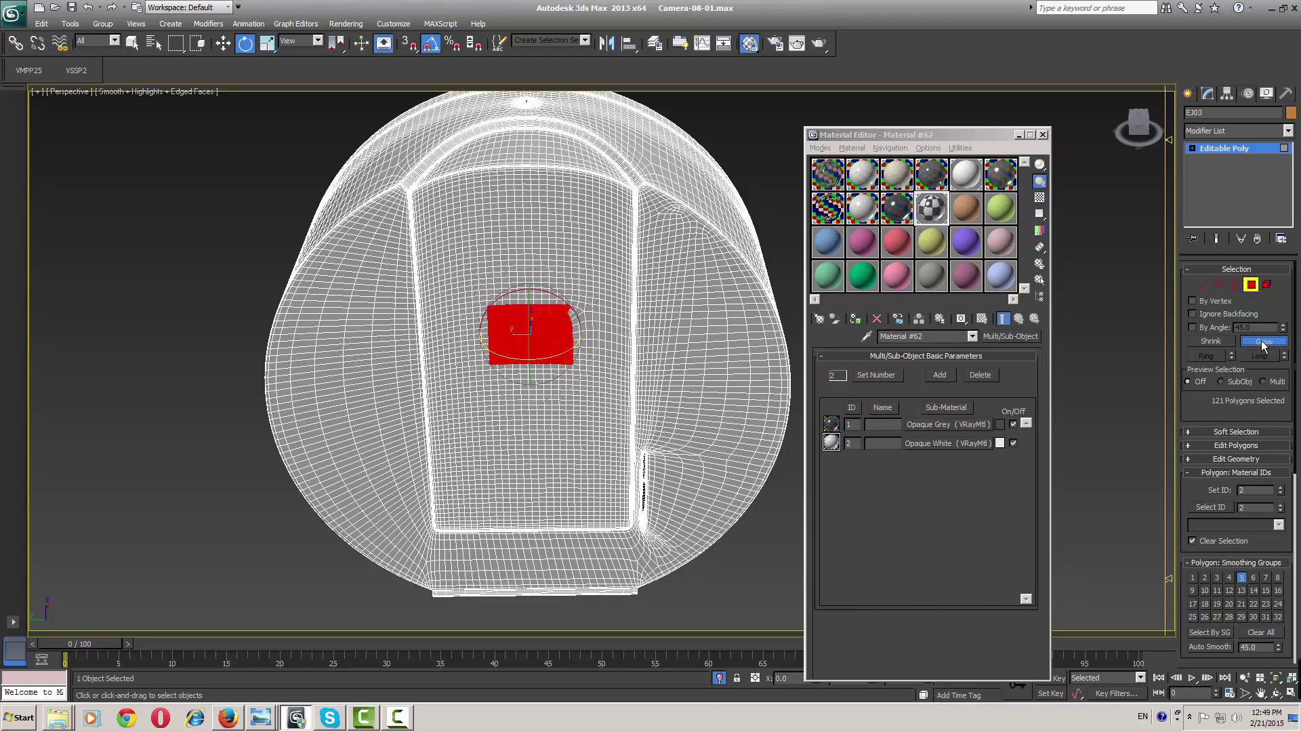
left_click(1263, 341)
left_click(1263, 341)
left_click(1263, 341)
left_click(1262, 340)
left_click(1262, 340)
left_click(1262, 341)
left_click(1262, 340)
left_click(1262, 340)
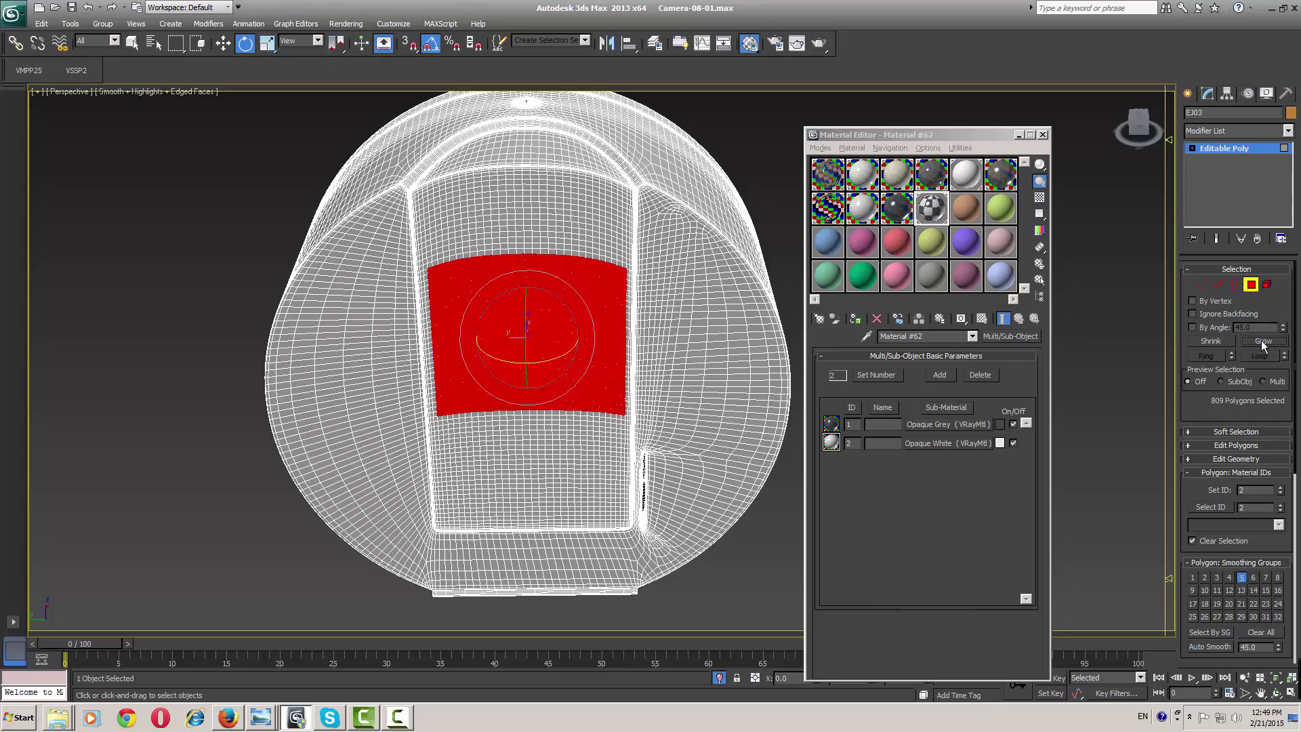
left_click(1261, 341)
left_click(1261, 340)
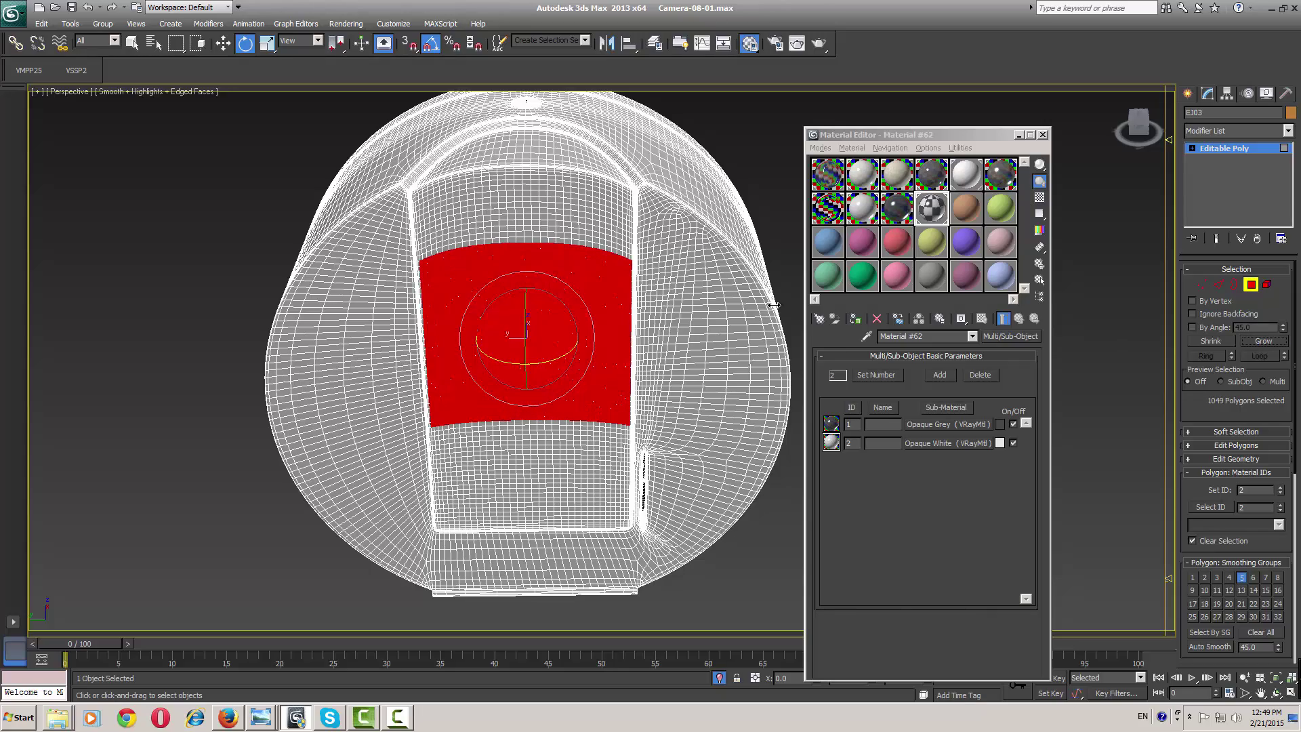
middle_click_drag(618, 216, 576, 305, "alt")
In Edge mode, select the edge loop along the front panel's border
scroll(576, 305, "up", 5)
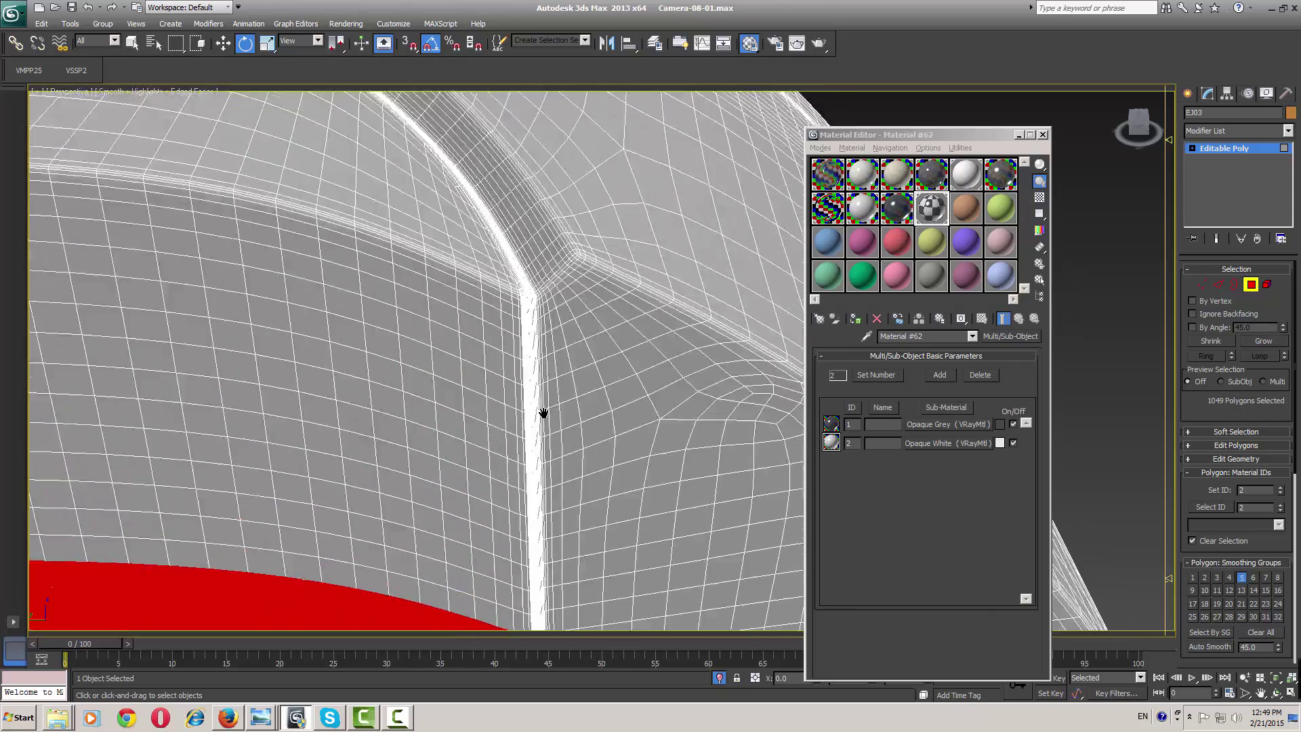
scroll(474, 426, "down", 5)
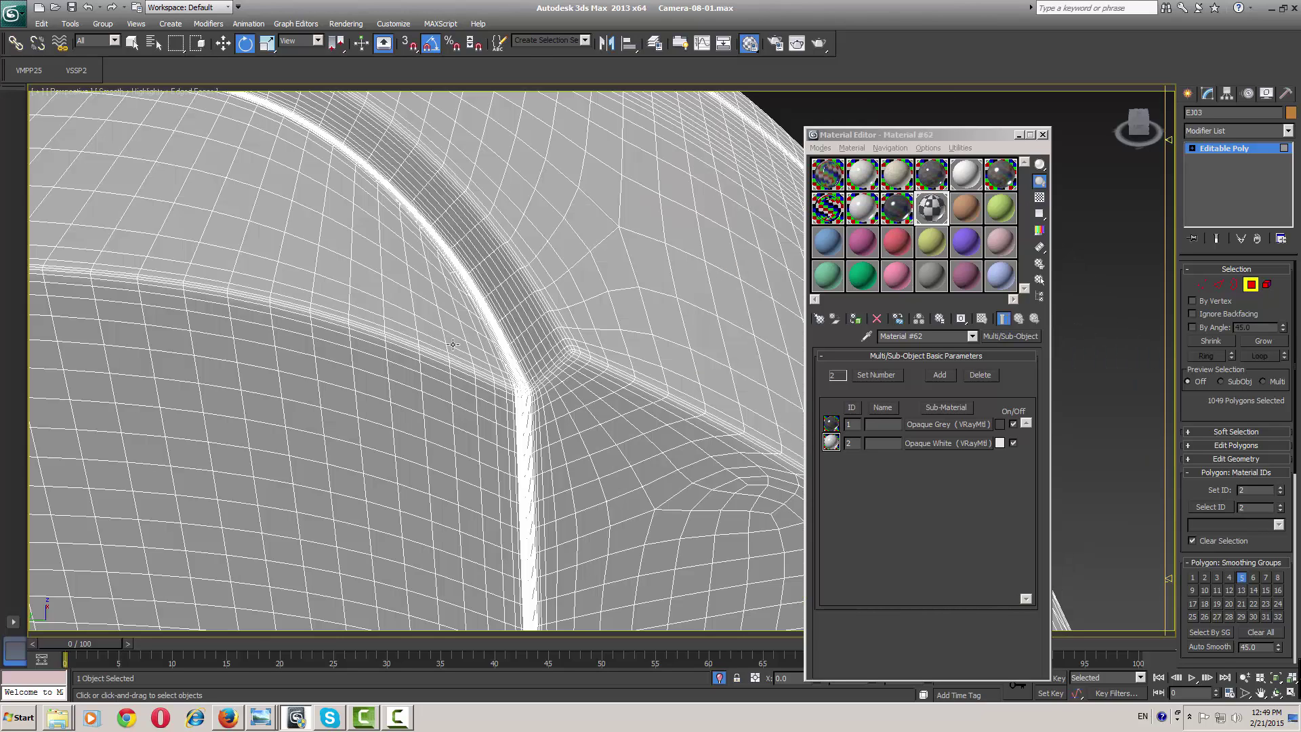
key("w")
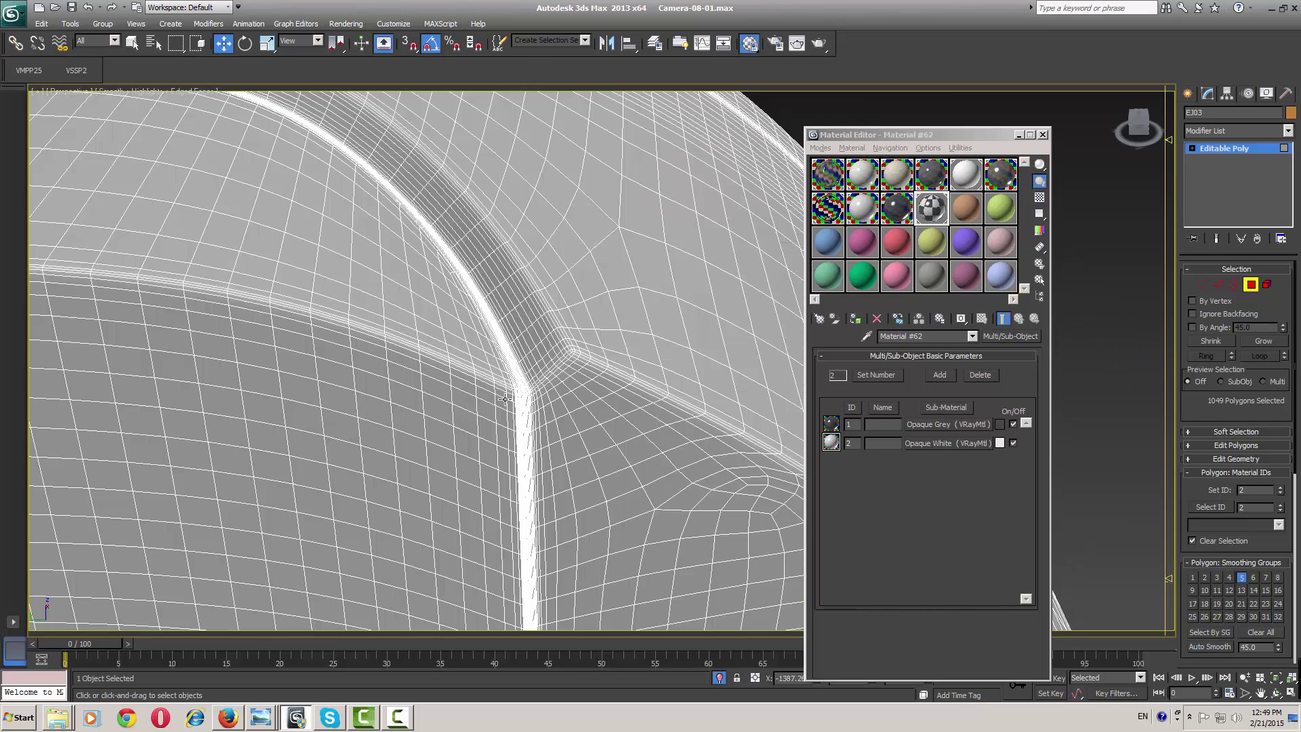
key("2")
left_click(506, 398)
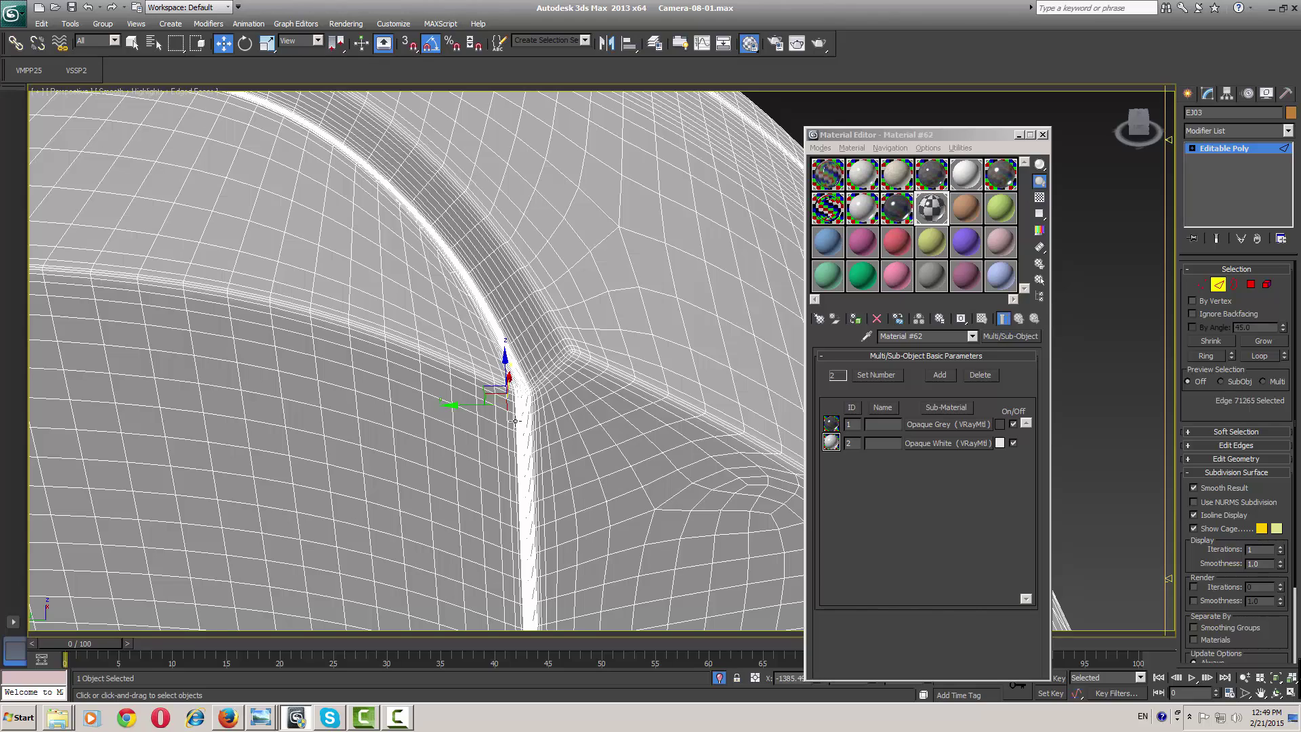
left_click(1259, 357)
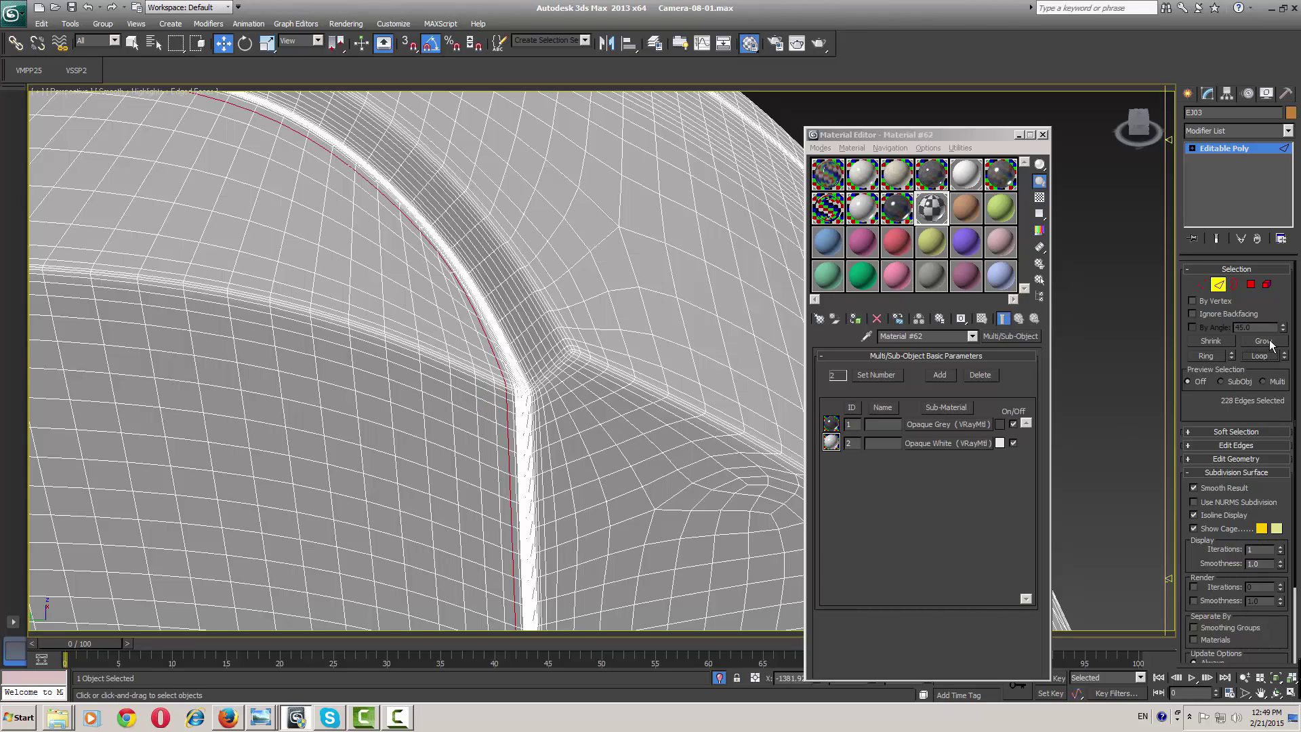
Grow the edge selection eight times to span the whole panel
left_click(1264, 340)
left_click(1264, 341)
left_click(1264, 341)
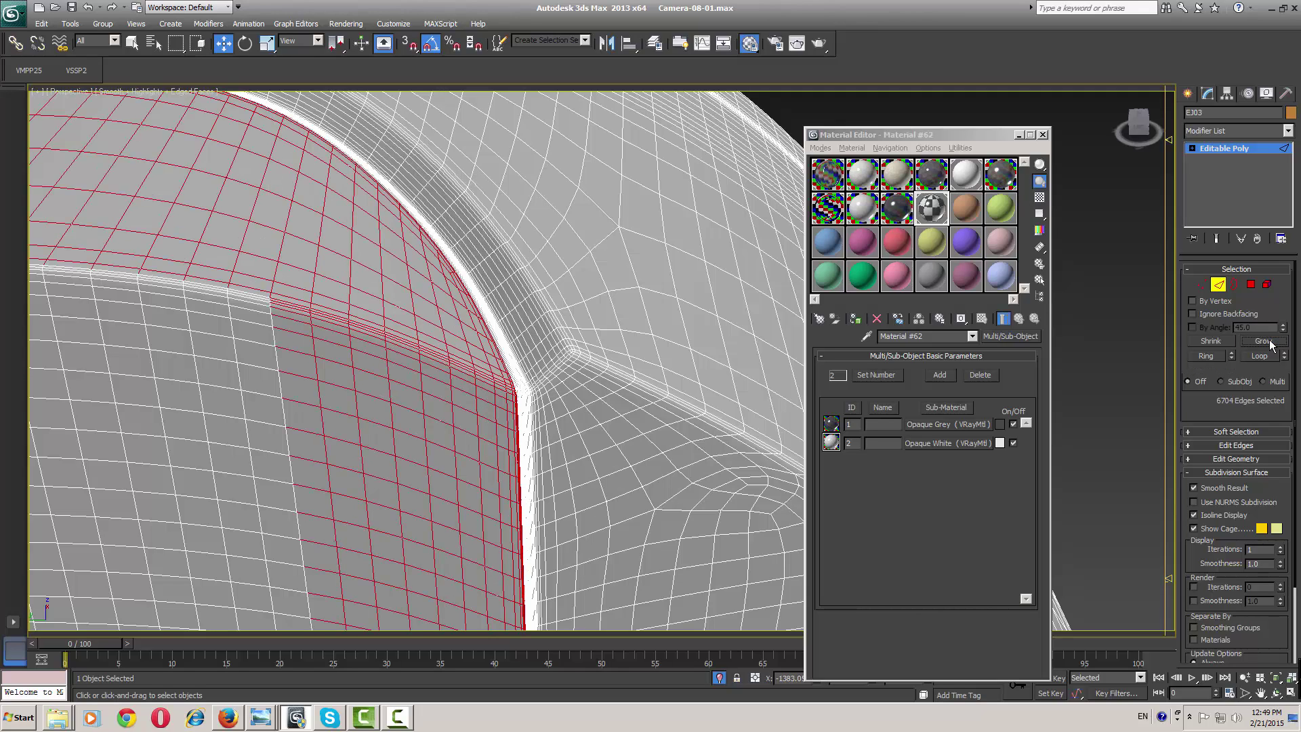
left_click(1263, 341)
left_click(1263, 341)
left_click(1264, 341)
left_click(1264, 341)
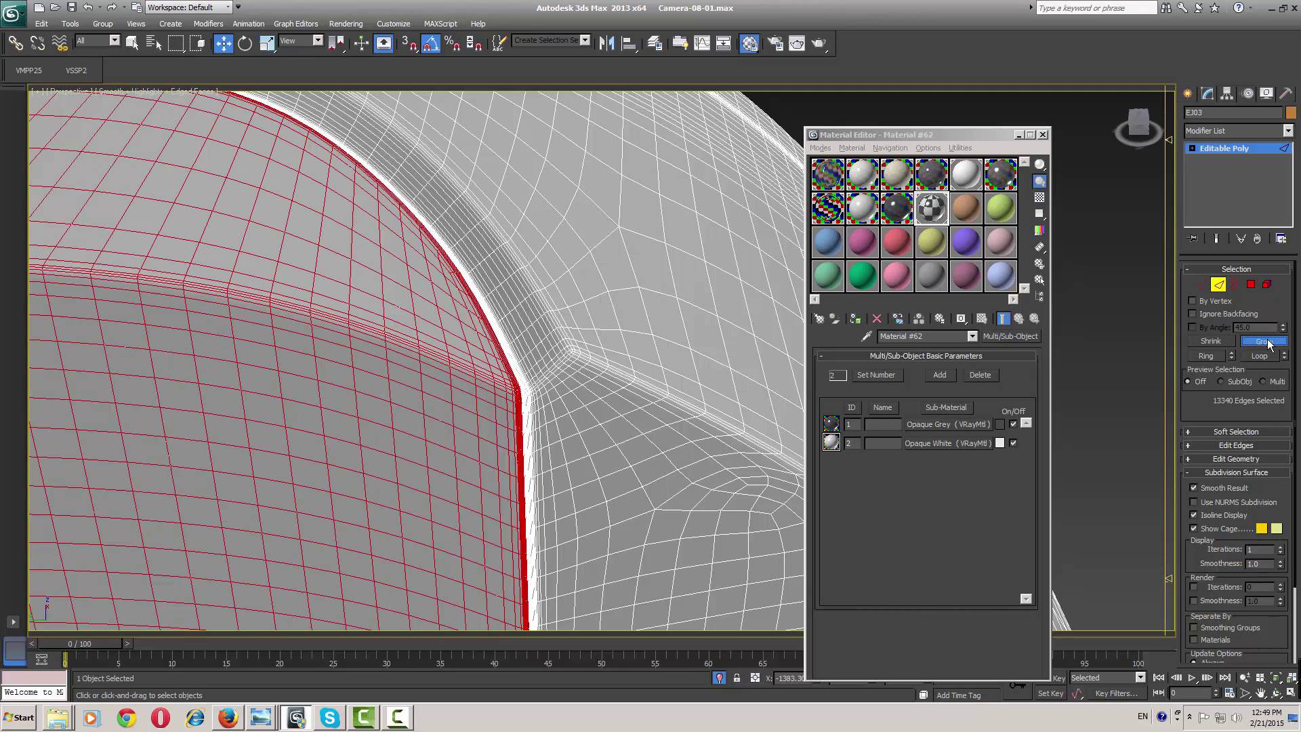
left_click(1264, 341)
left_click(1264, 341)
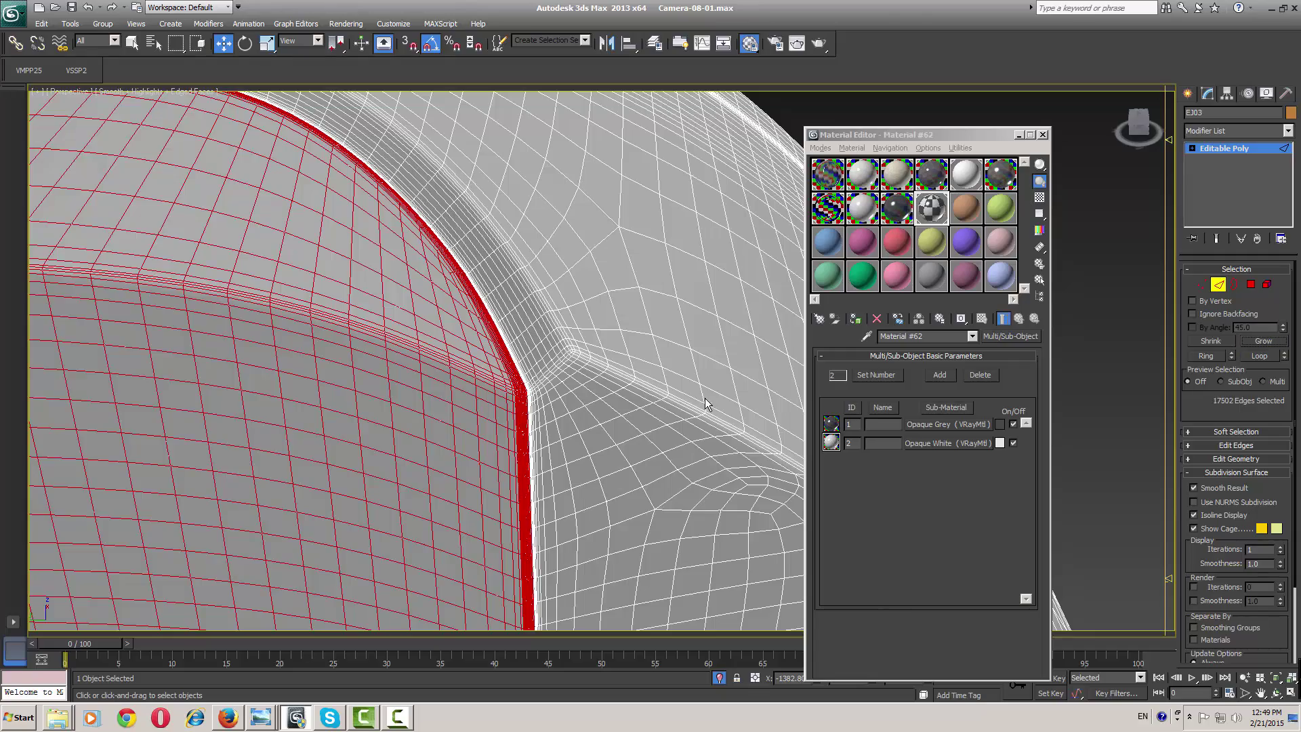
Convert the edge selection to faces, giving 8808 front-panel polygons
scroll(668, 375, "down", 5)
middle_click_drag(452, 400, 482, 185, "alt")
right_click(514, 307)
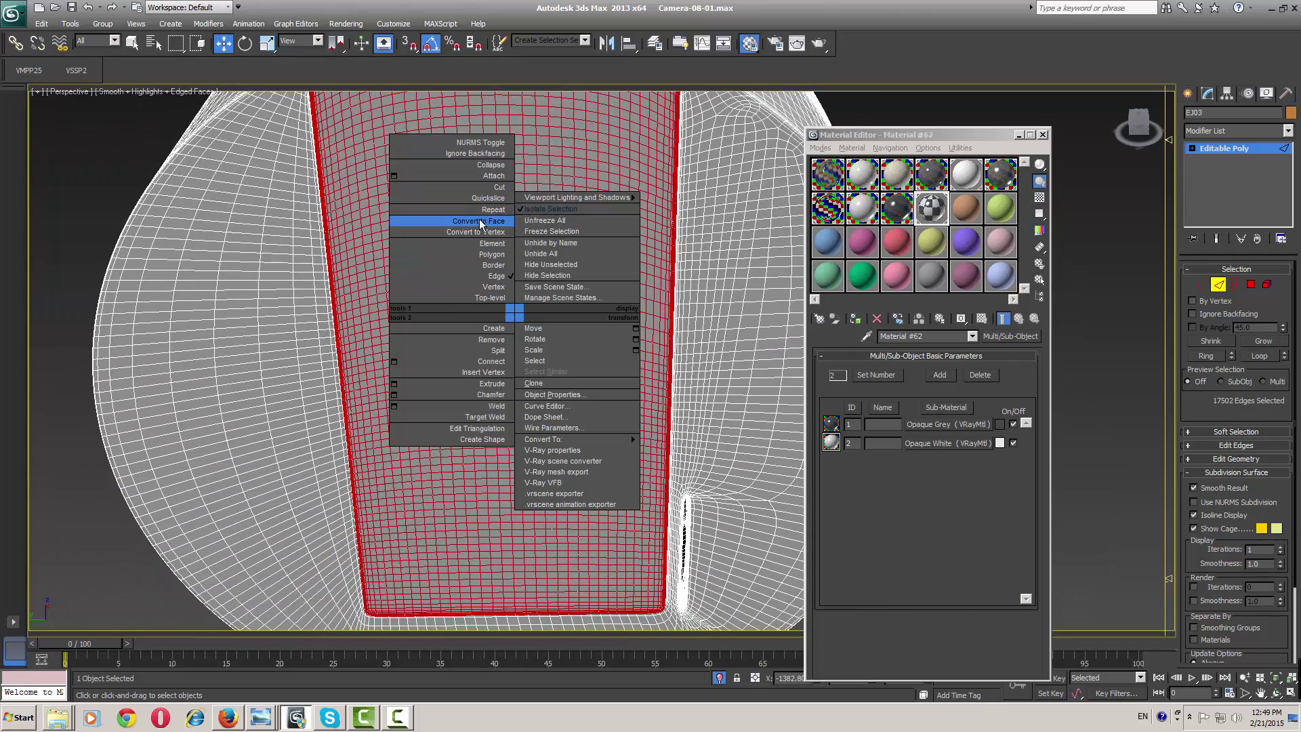
left_click(478, 221)
middle_click_drag(481, 323, 485, 380, "alt")
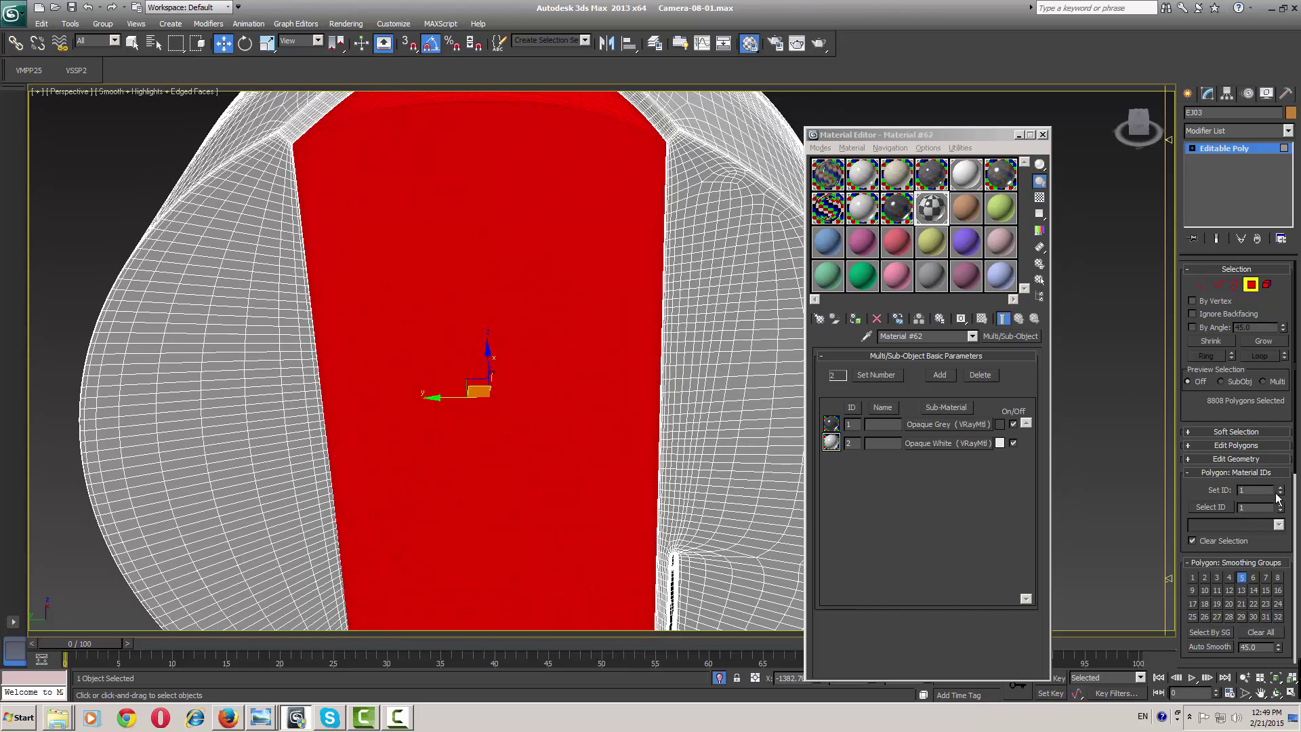
middle_click_drag(508, 284, 663, 397, "alt")
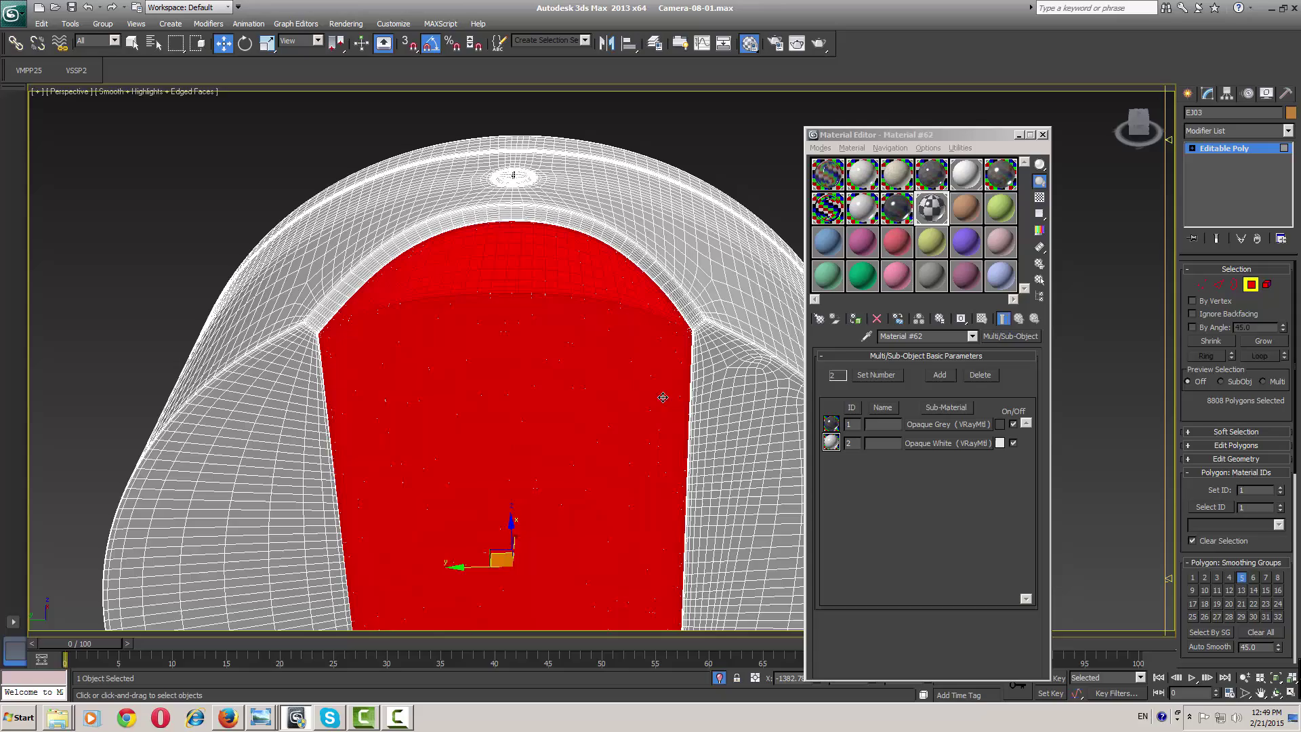
Exit polygon editing, hide edges, and assign the grey/white material to the round dispenser
left_click(1249, 149)
key("F4")
middle_click_drag(633, 283, 529, 244, "alt")
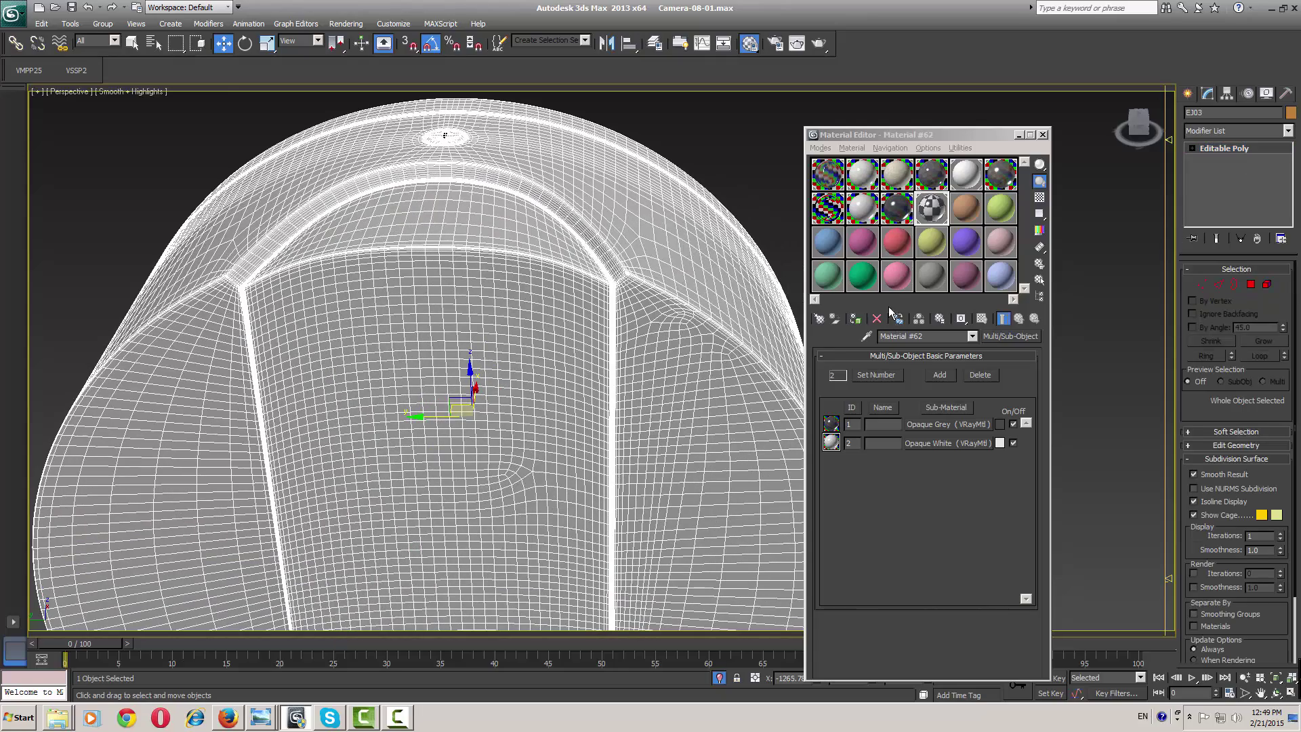
left_click(855, 318)
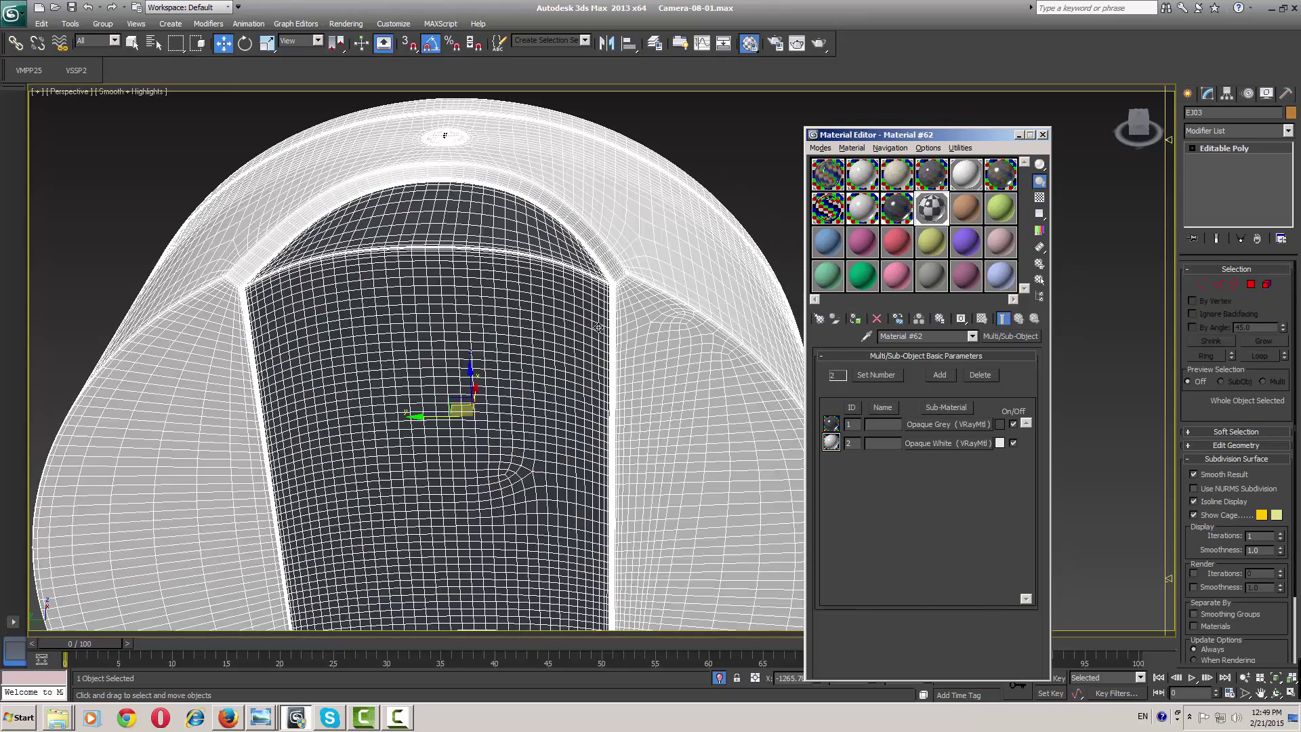
left_click(782, 217)
scroll(542, 364, "down", 5)
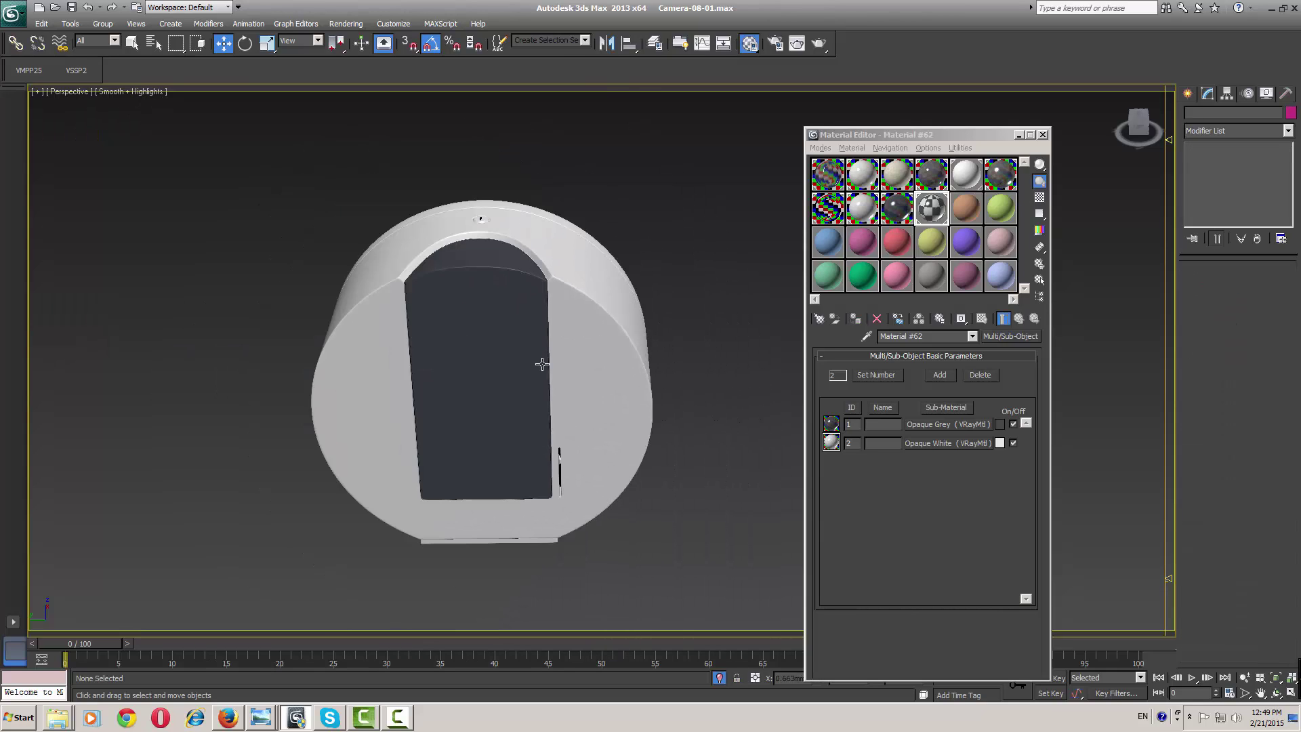
middle_click_drag(542, 364, 639, 310, "alt")
After checking the reference photo, assign the grey/white material to the middle and left dispensers
key("alt+Tab")
key("alt+Tab")
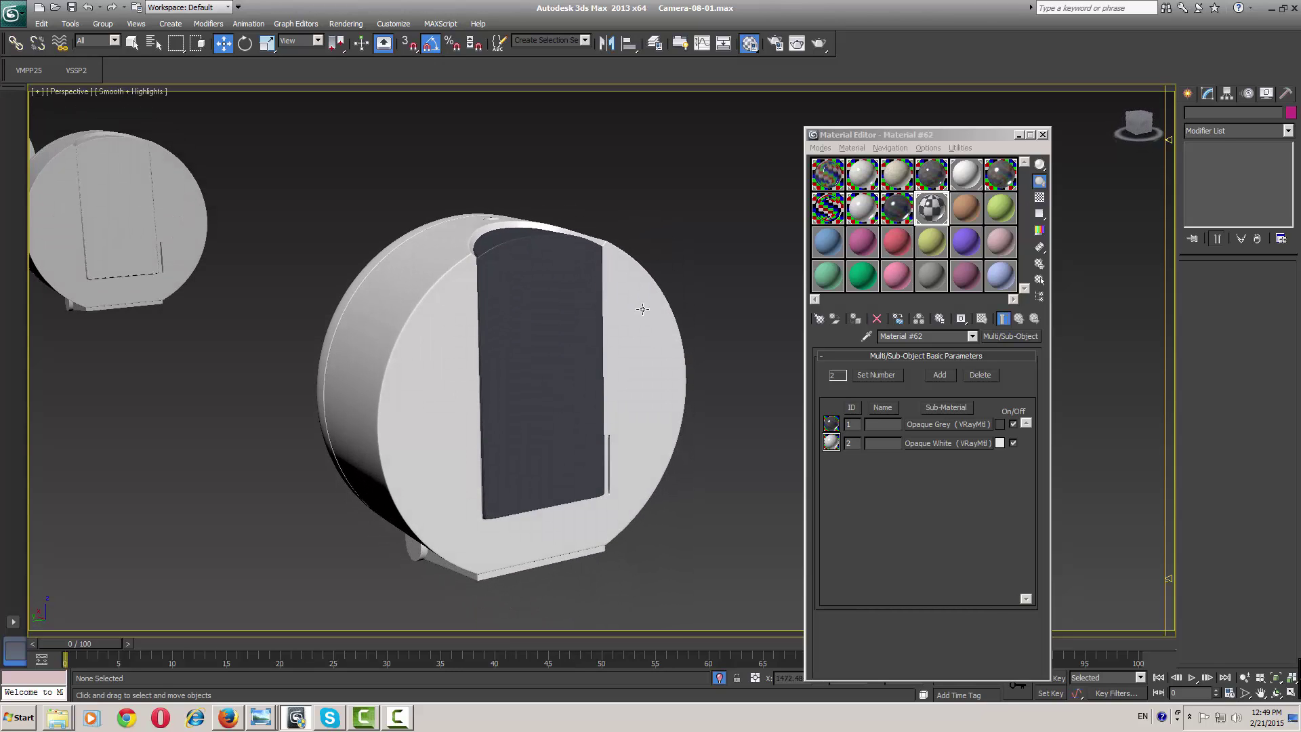
middle_click_drag(475, 319, 588, 286)
scroll(588, 286, "down", 4)
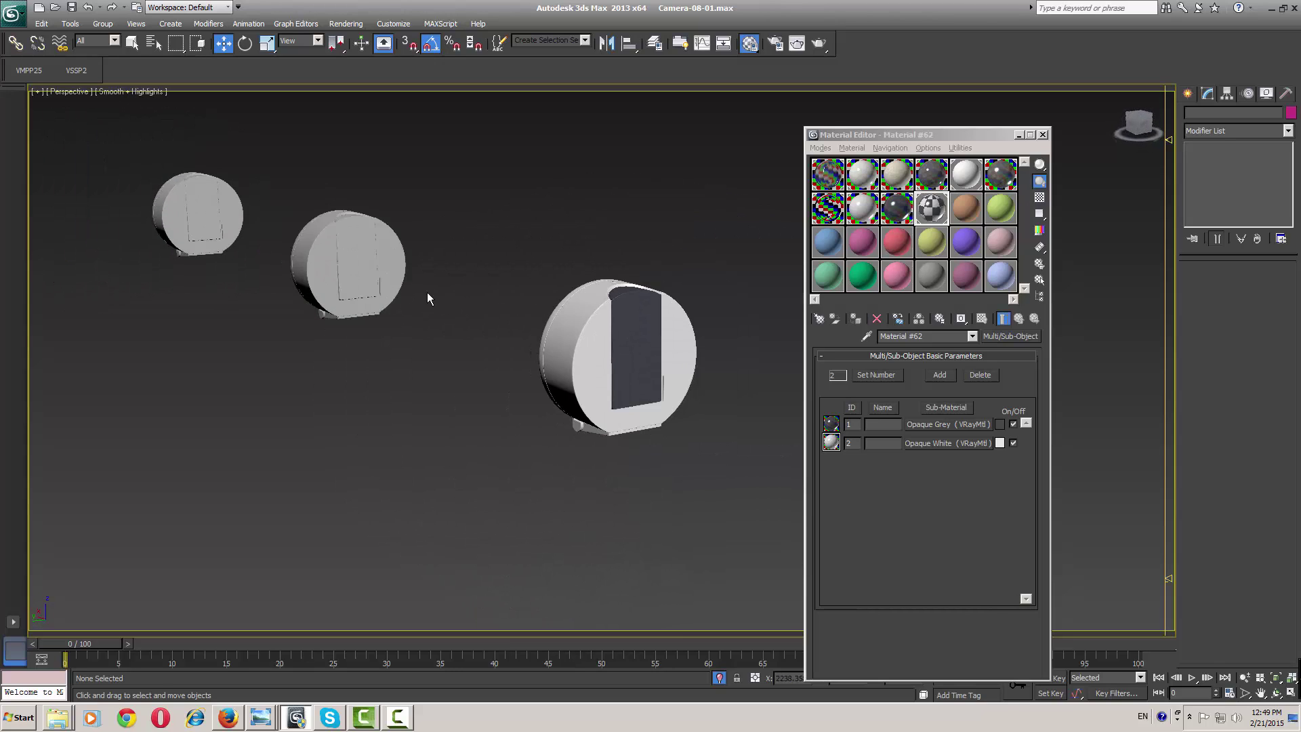
left_click(383, 282)
left_click(855, 319)
left_click(540, 216)
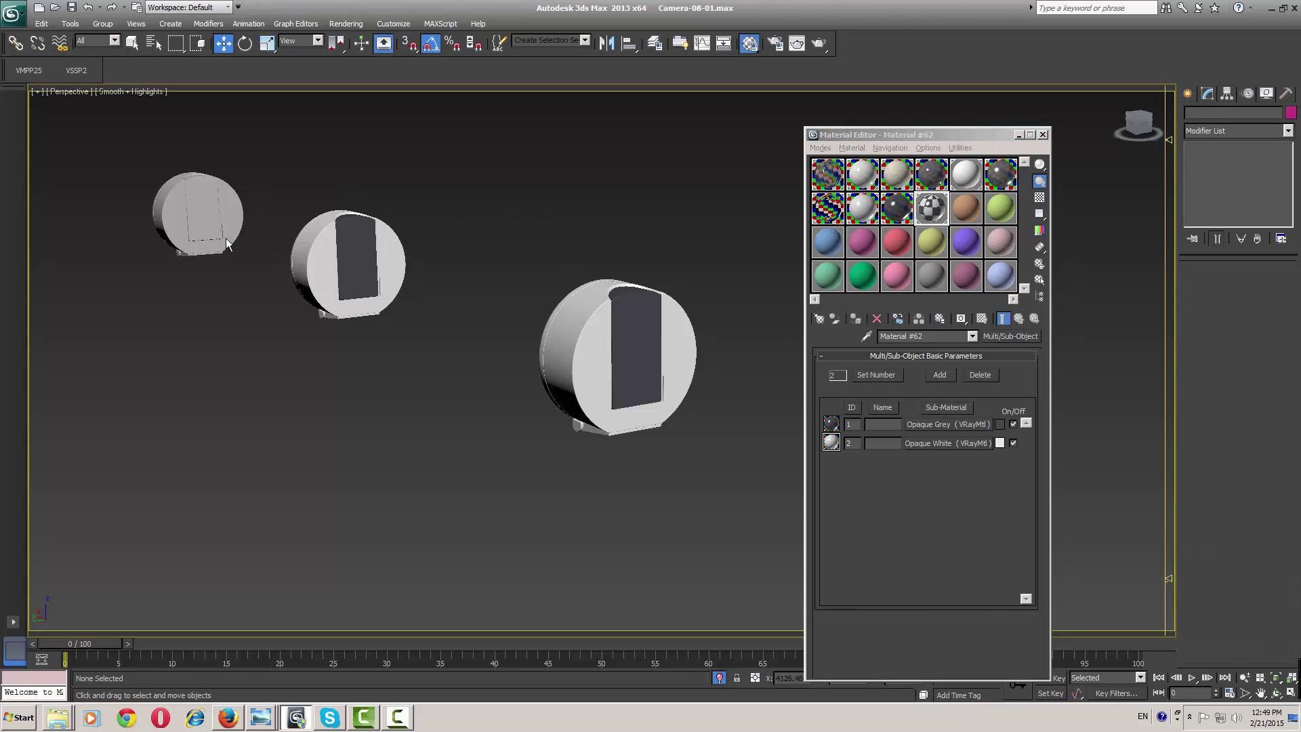
left_click(226, 238)
left_click(855, 319)
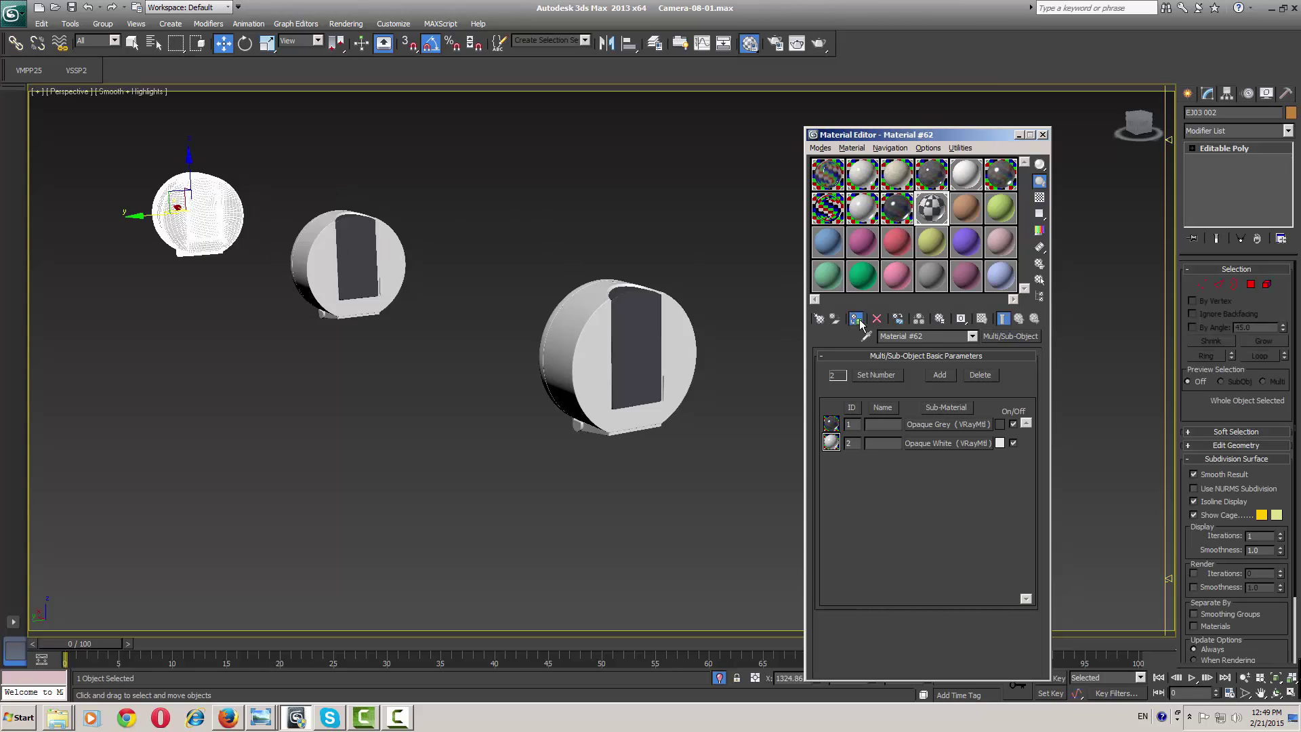
left_click(567, 264)
middle_click_drag(567, 278, 568, 247, "alt")
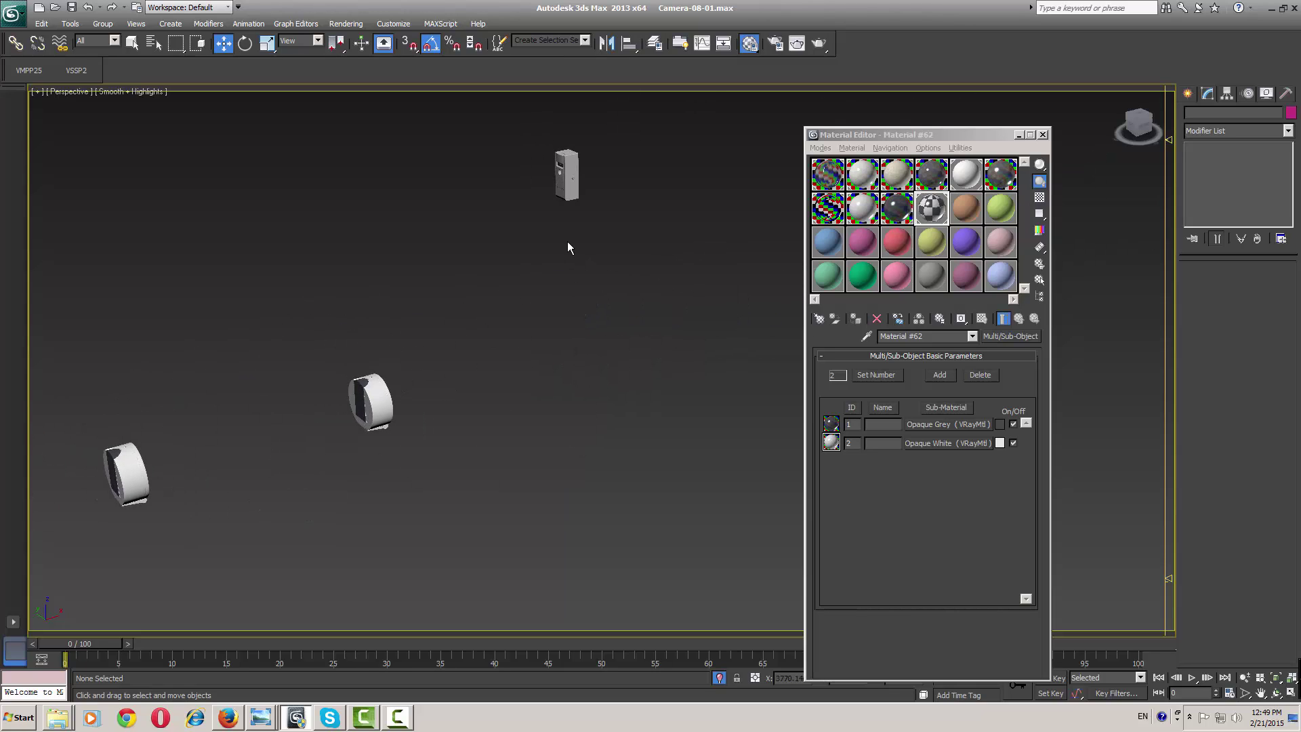
Select and frame the tall dispenser, then close the open reference photo
left_click(568, 162)
key("z")
middle_click_drag(478, 349, 525, 332, "alt")
key("alt+Tab")
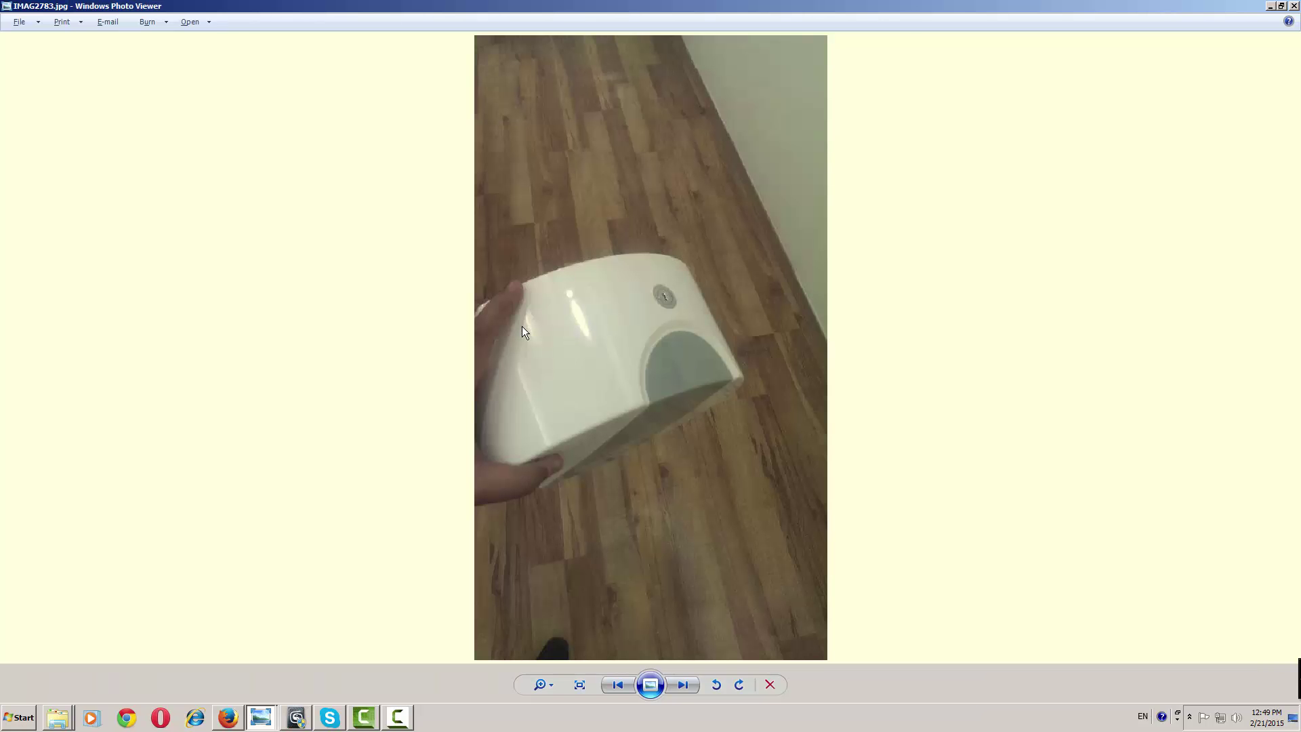
left_click(1293, 9)
Open the ea folder with the preview pane and step through photos from IMAG2794.jpg
key("alt+Tab")
key("BackSpace")
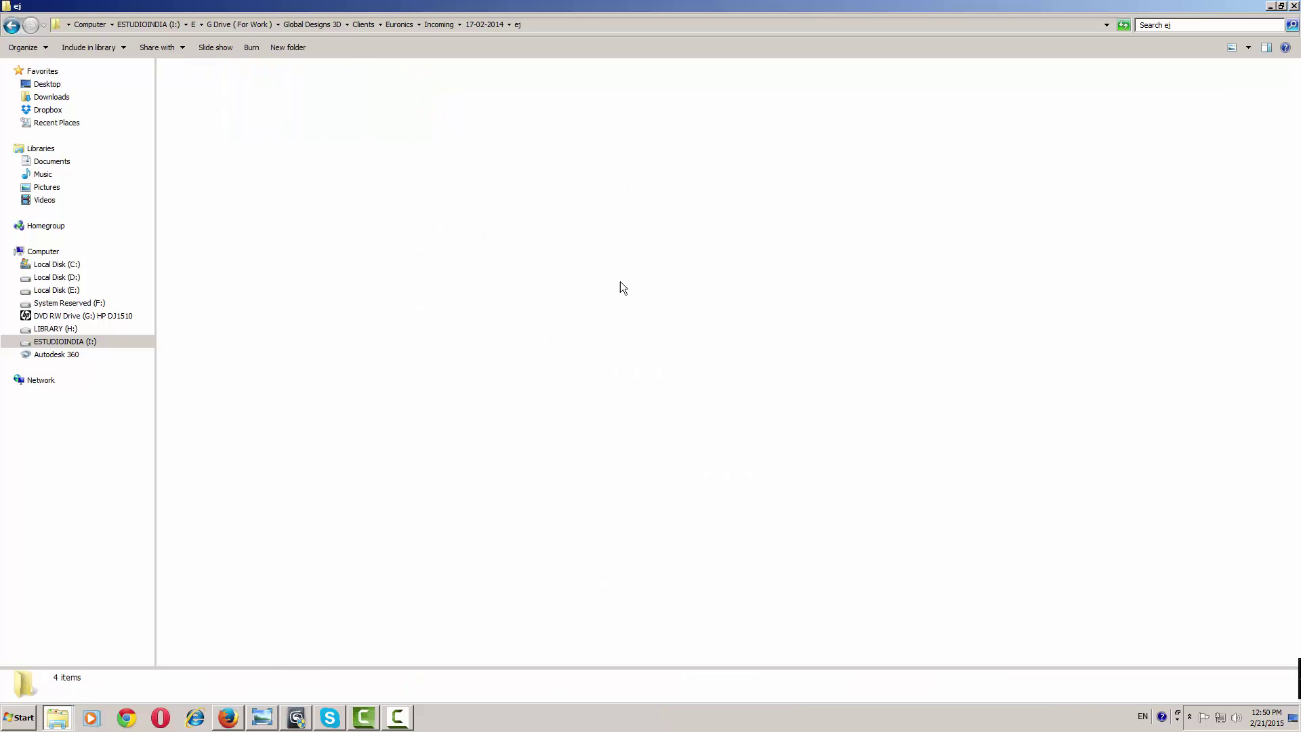
double_click(299, 209)
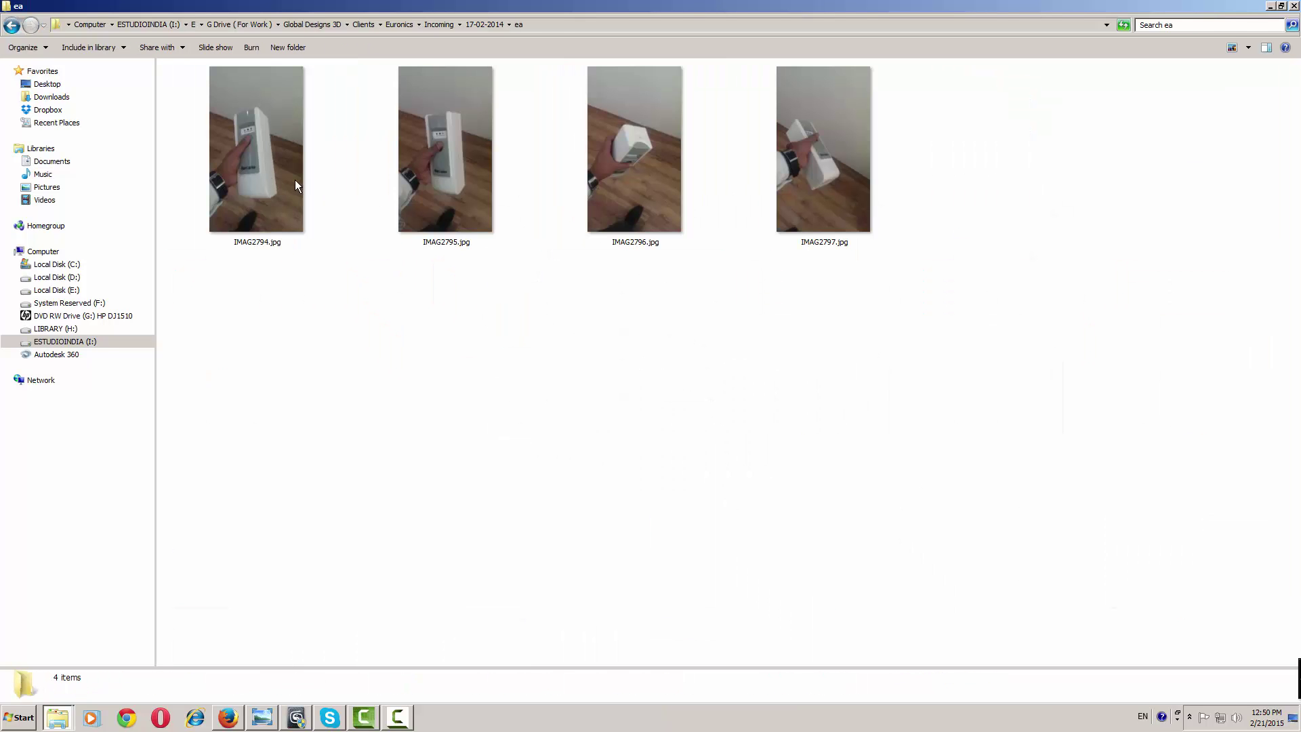
left_click(1250, 52)
left_click(1231, 90)
key("alt+p")
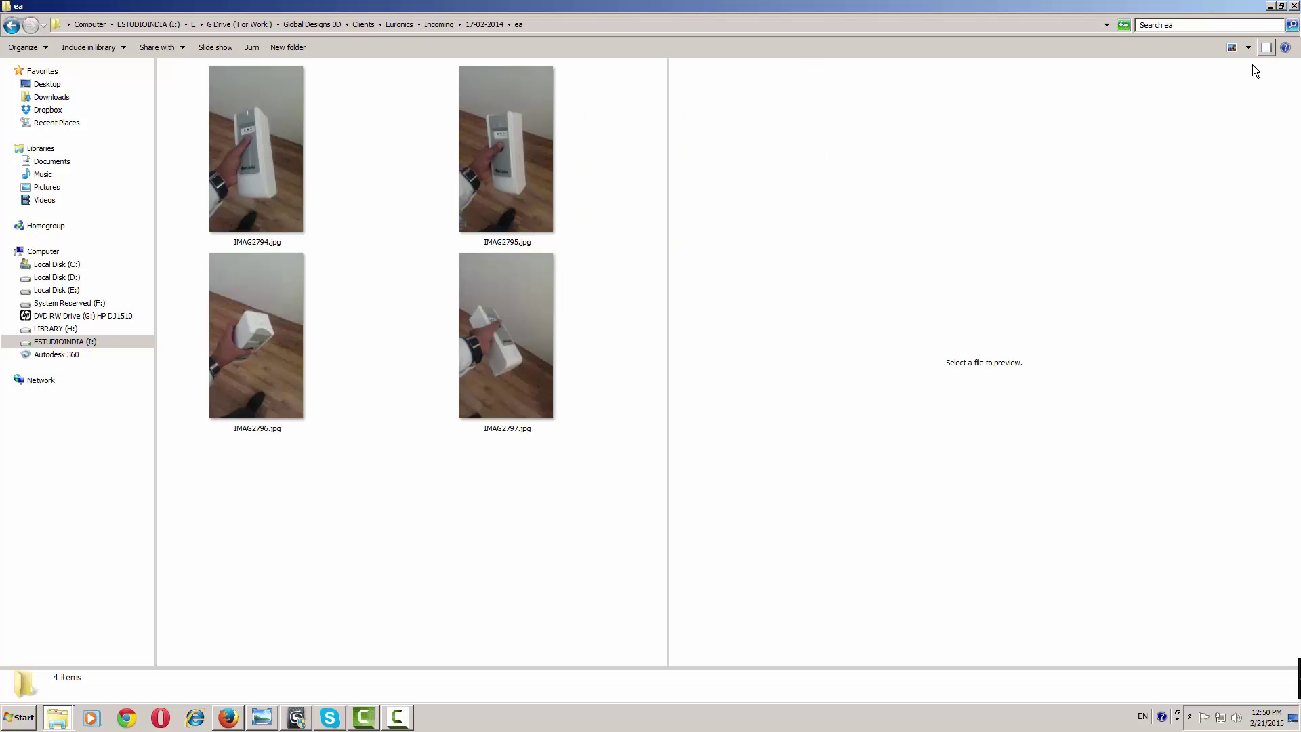
left_click(238, 163)
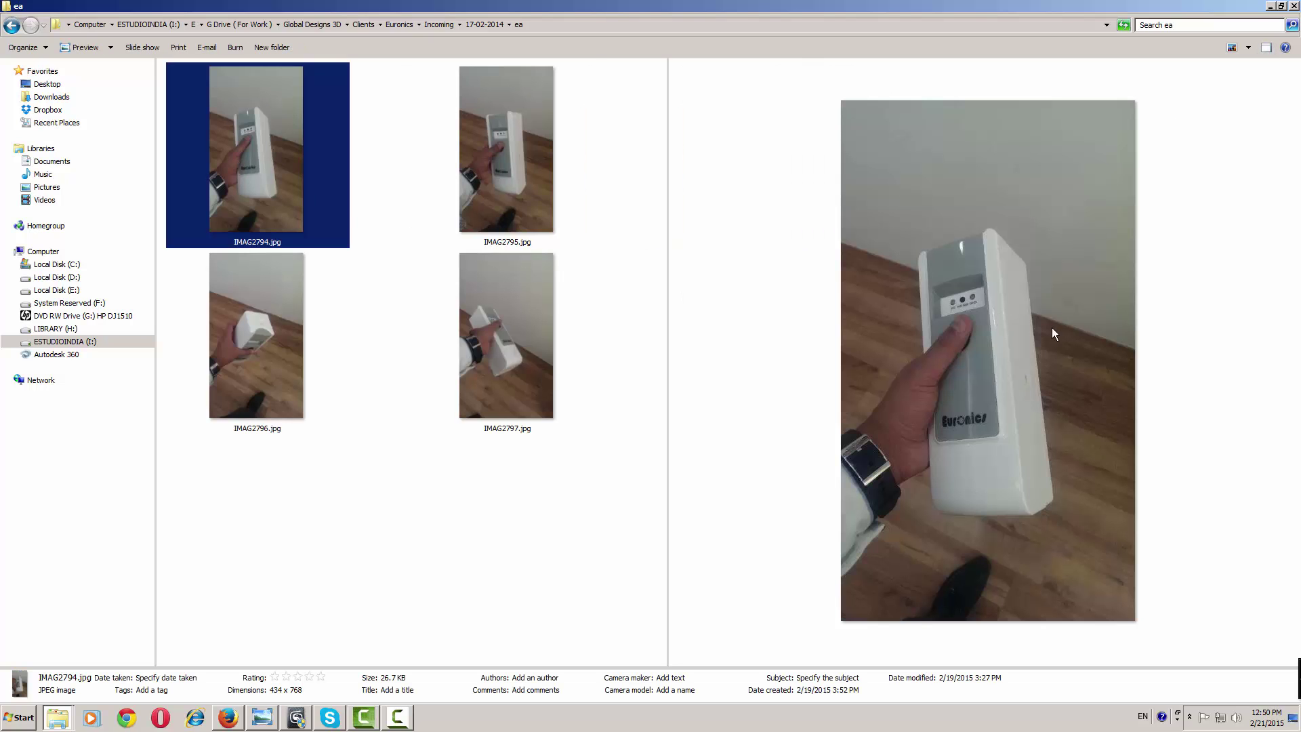
key("Right")
key("Right")
key("Right")
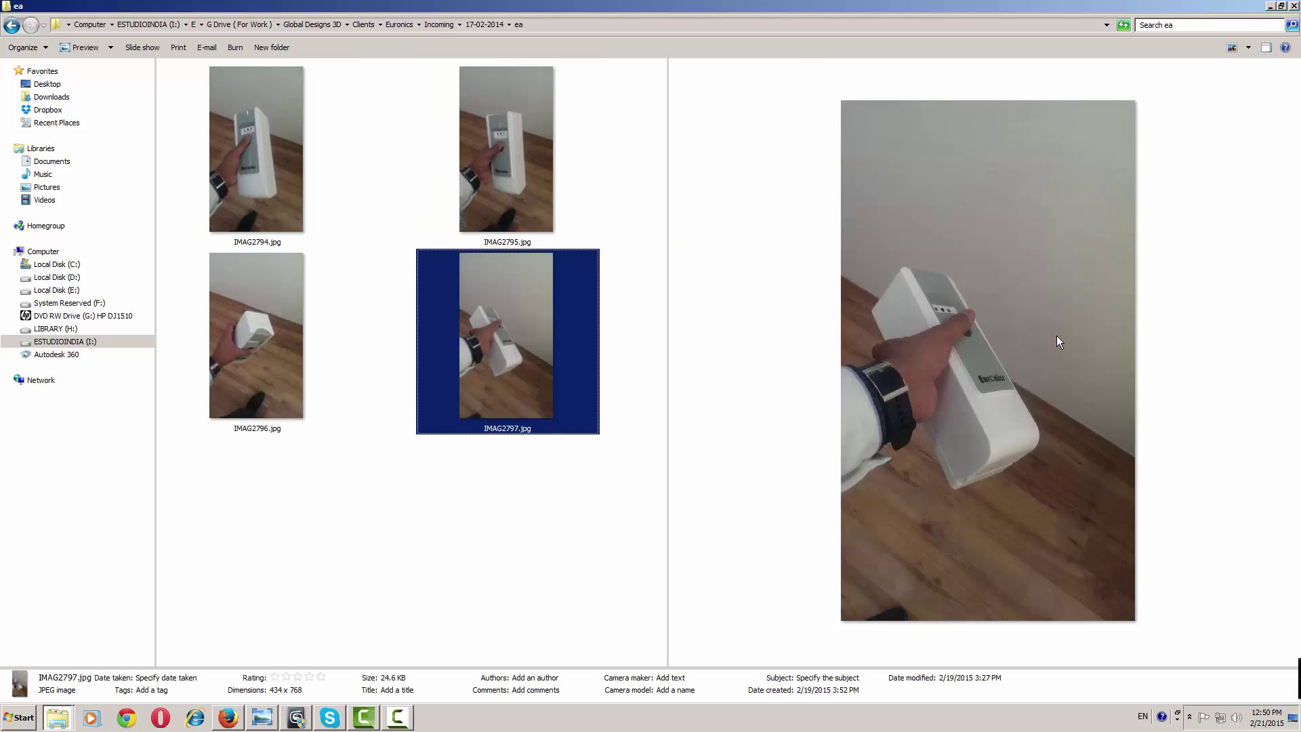
Open the dispenser group, enter Polygon mode on its mesh and select the material ID 1 faces
key("alt+Tab")
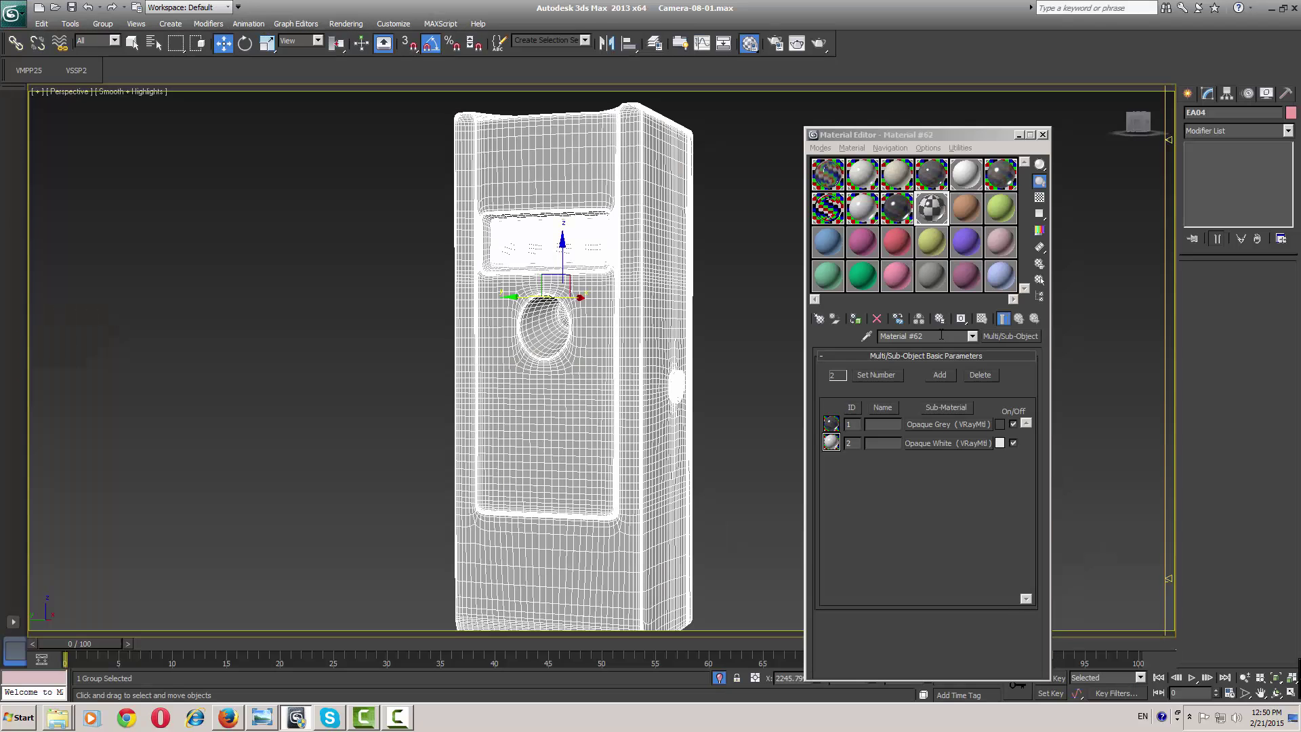
left_click(103, 24)
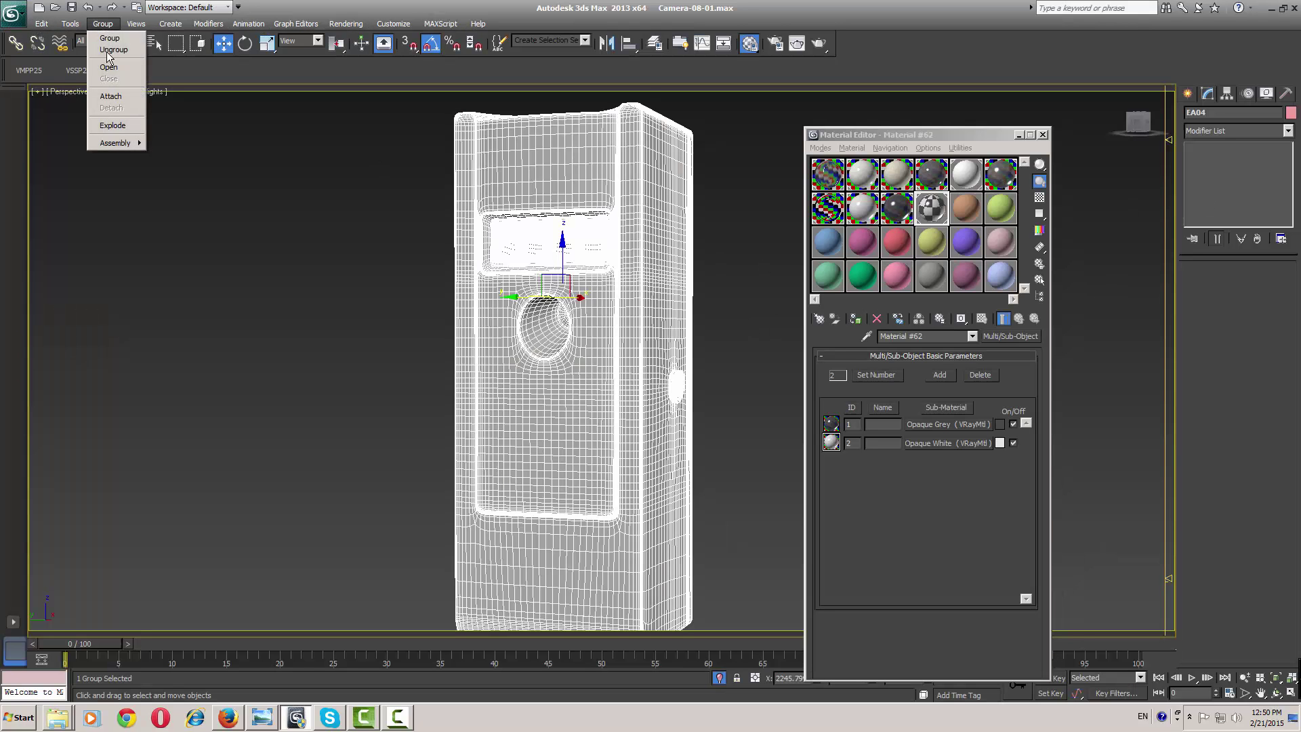
left_click(108, 67)
left_click(583, 433)
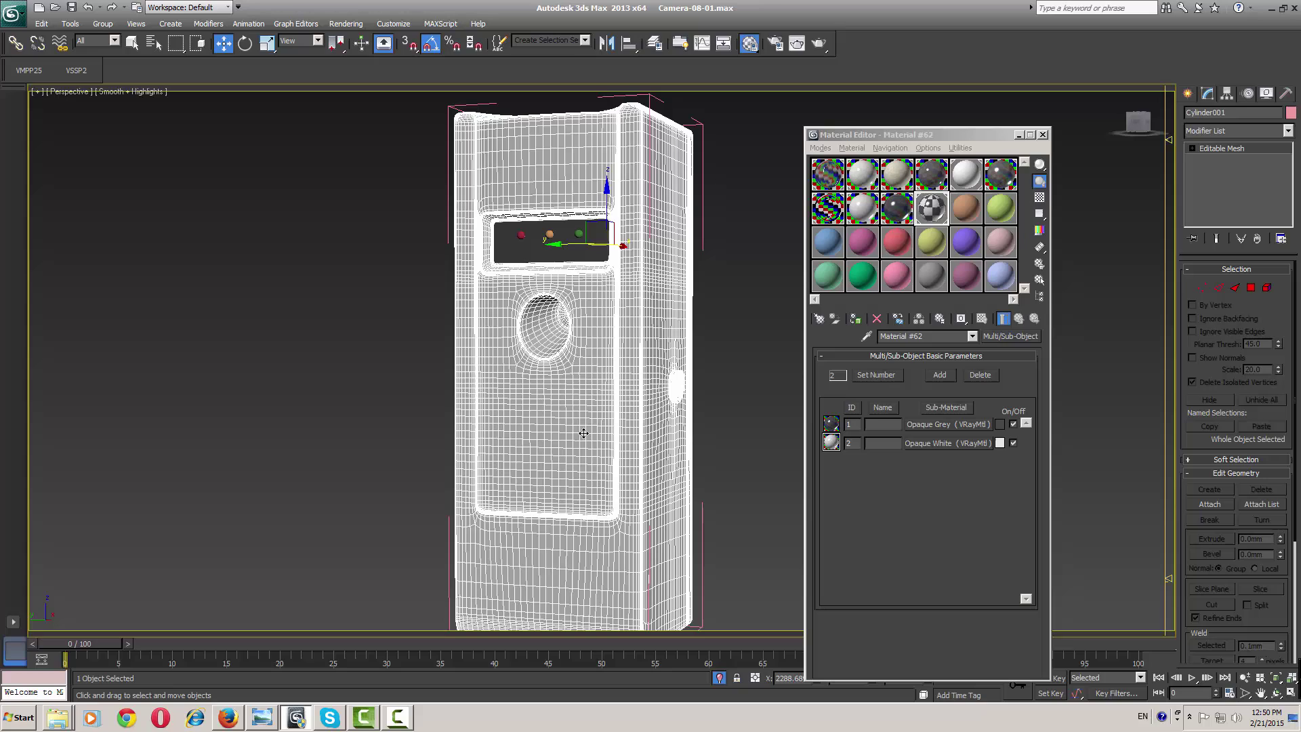
left_click(1251, 288)
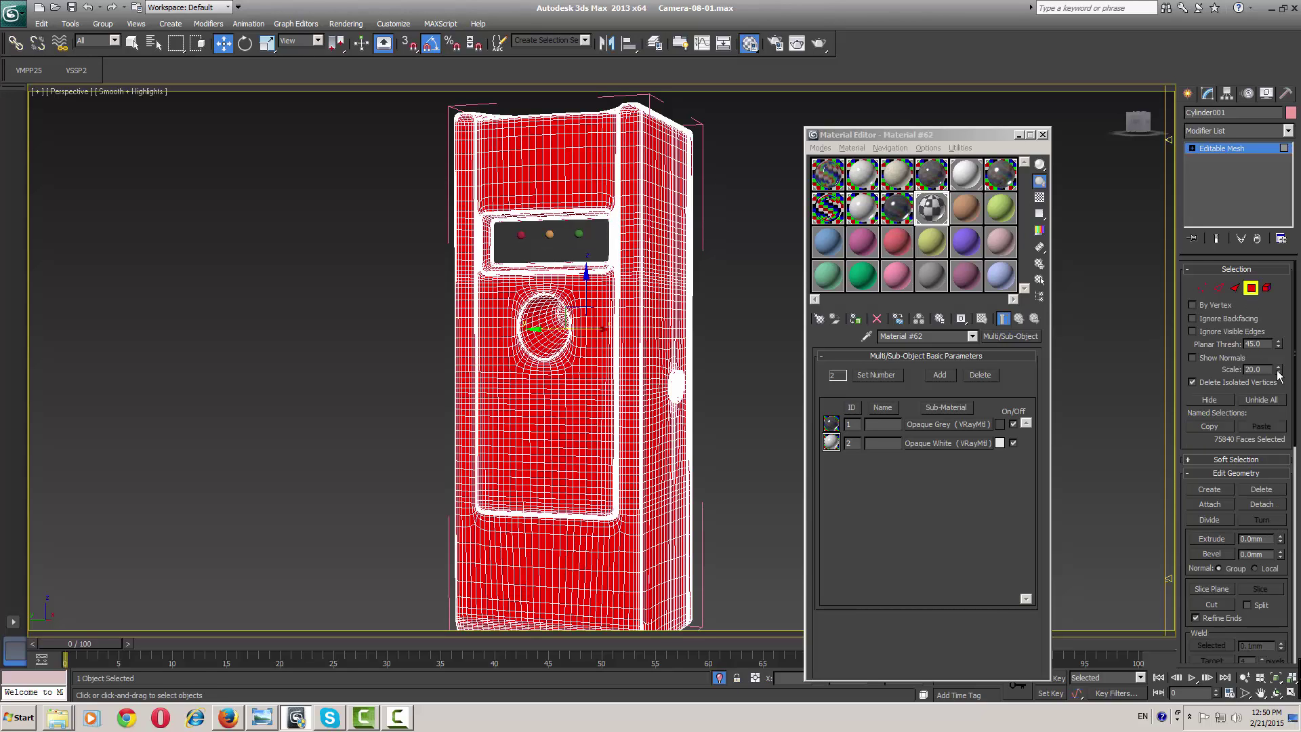
left_click(1220, 474)
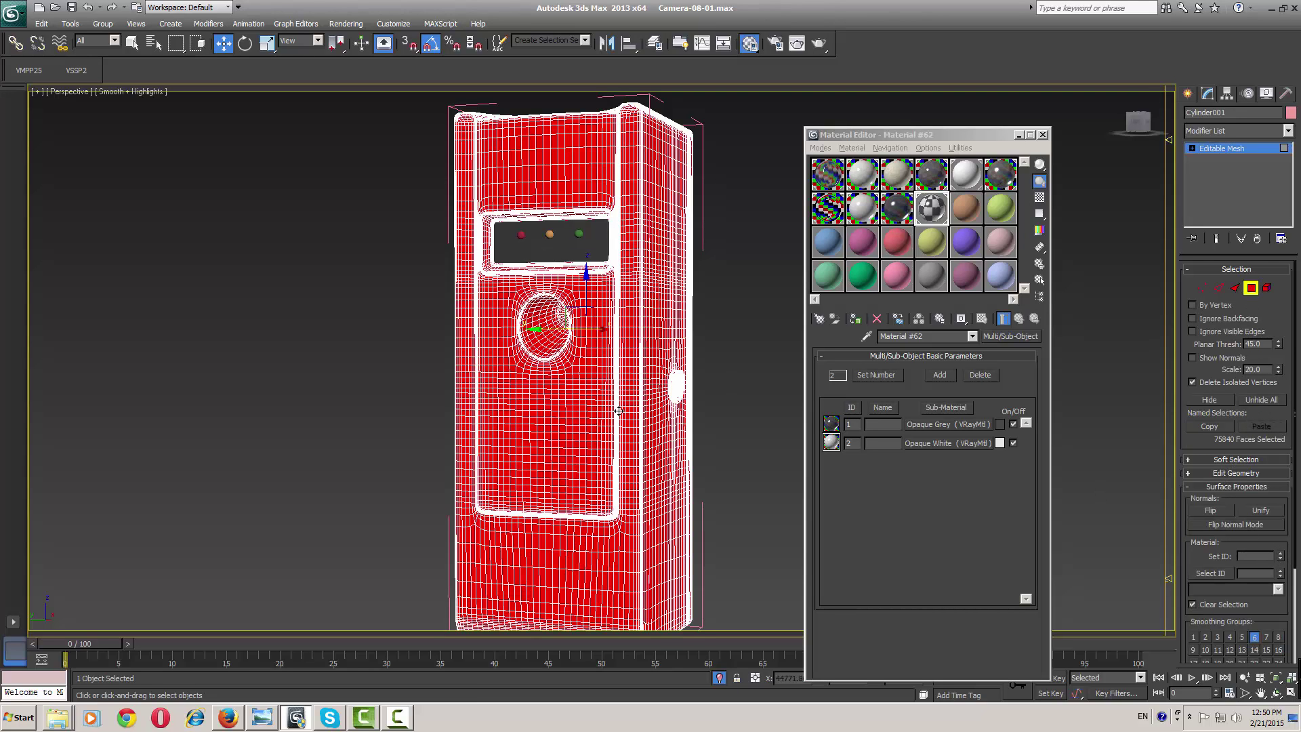
left_click(549, 435)
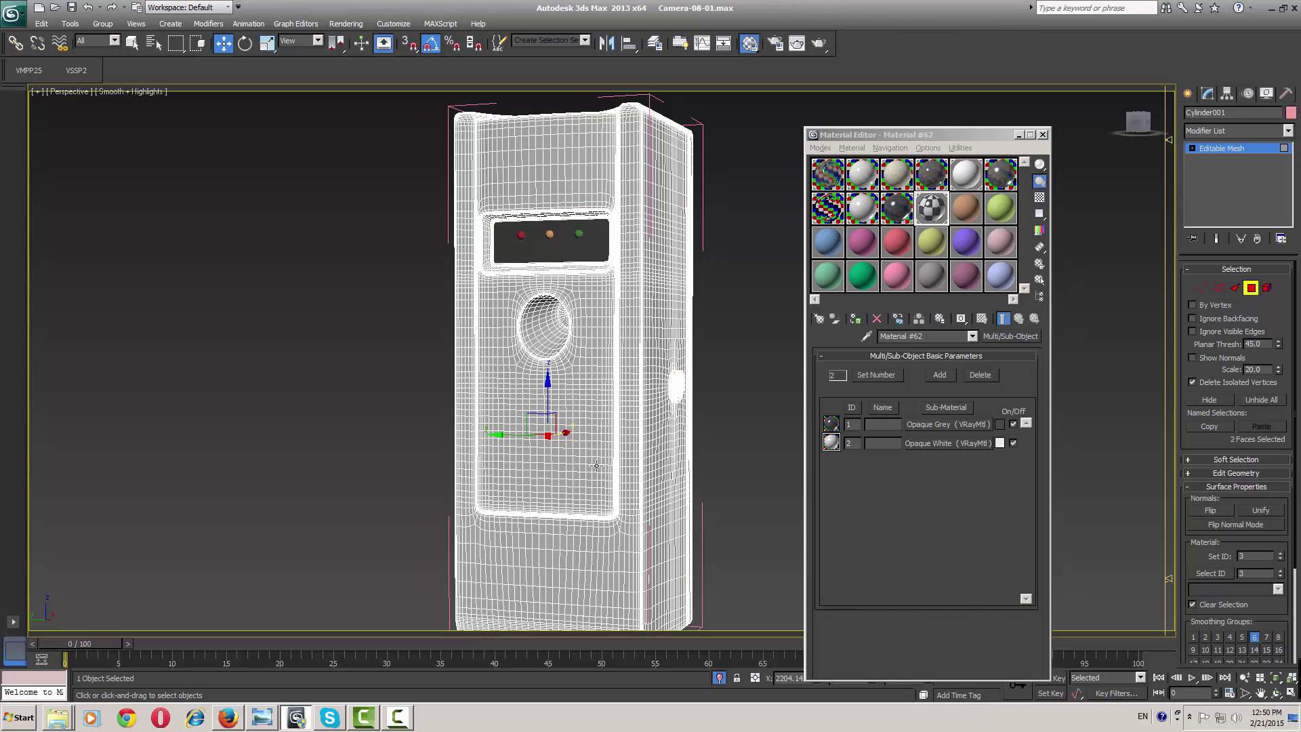
left_click(594, 561)
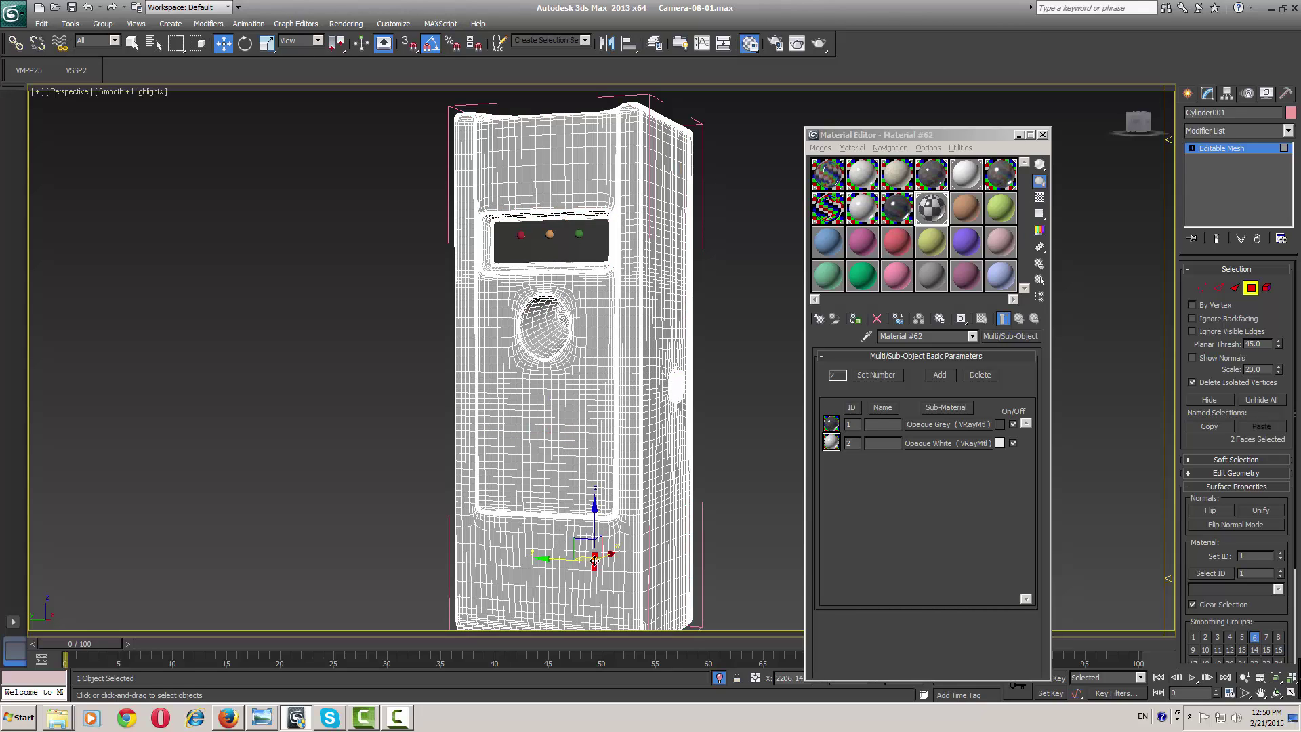
left_click(1211, 573)
Deselect the button and opening faces, set the remaining selection to material ID 4, and reselect ID 4
middle_click_drag(733, 423, 708, 443, "alt")
key("alt+Tab")
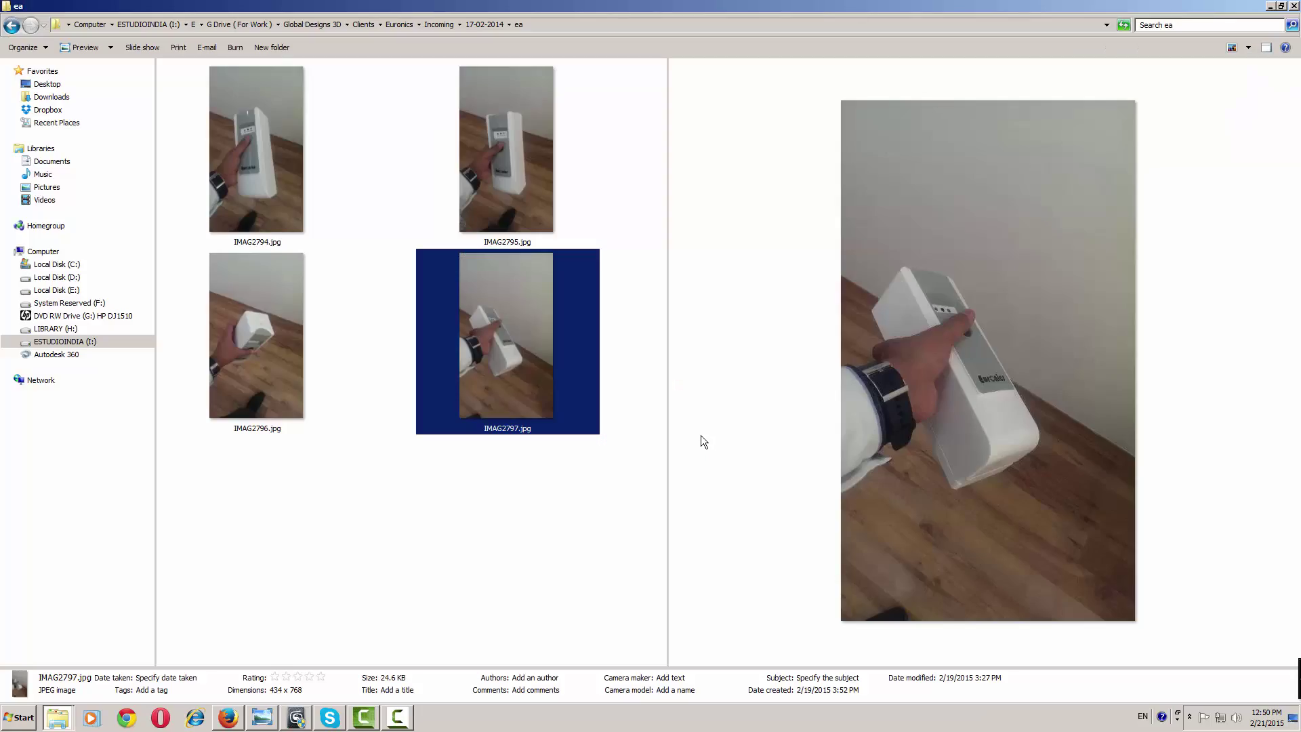
key("alt+Tab")
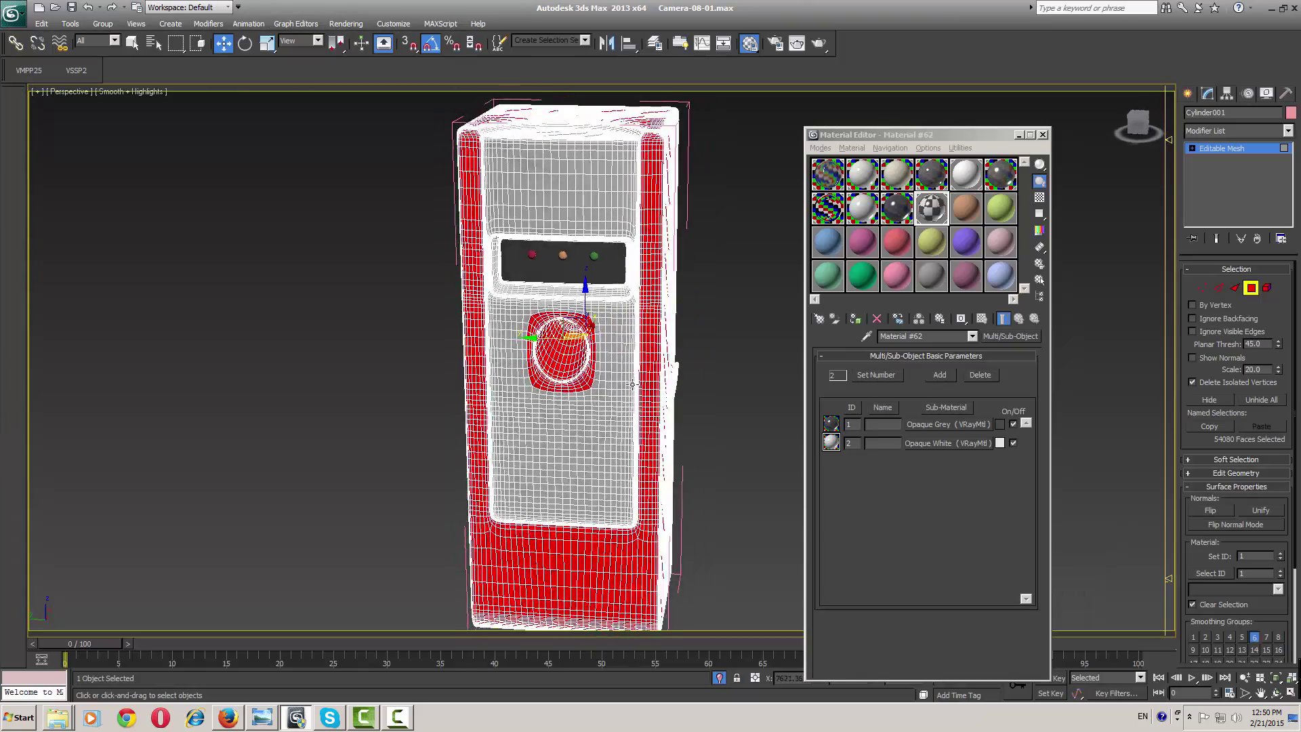
middle_click_drag(618, 384, 609, 384, "alt")
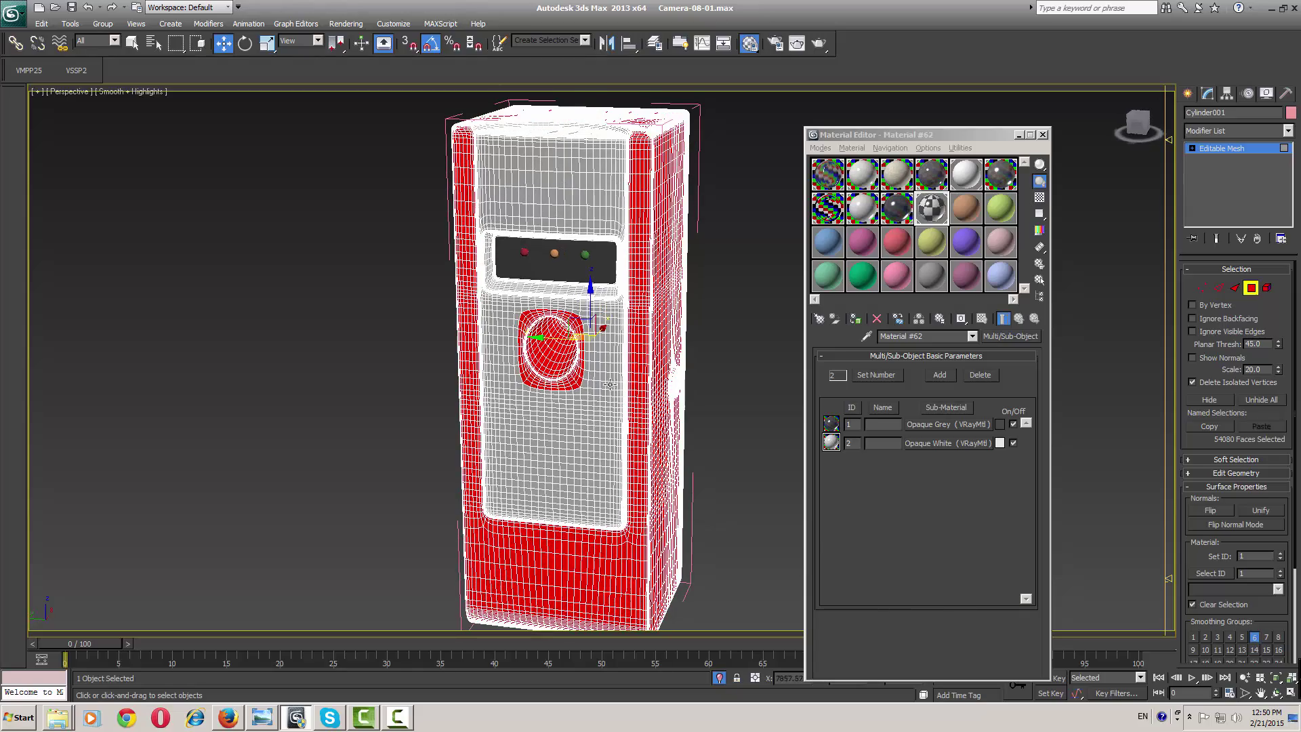
left_click(518, 305, "alt")
middle_click_drag(518, 305, 799, 371, "alt")
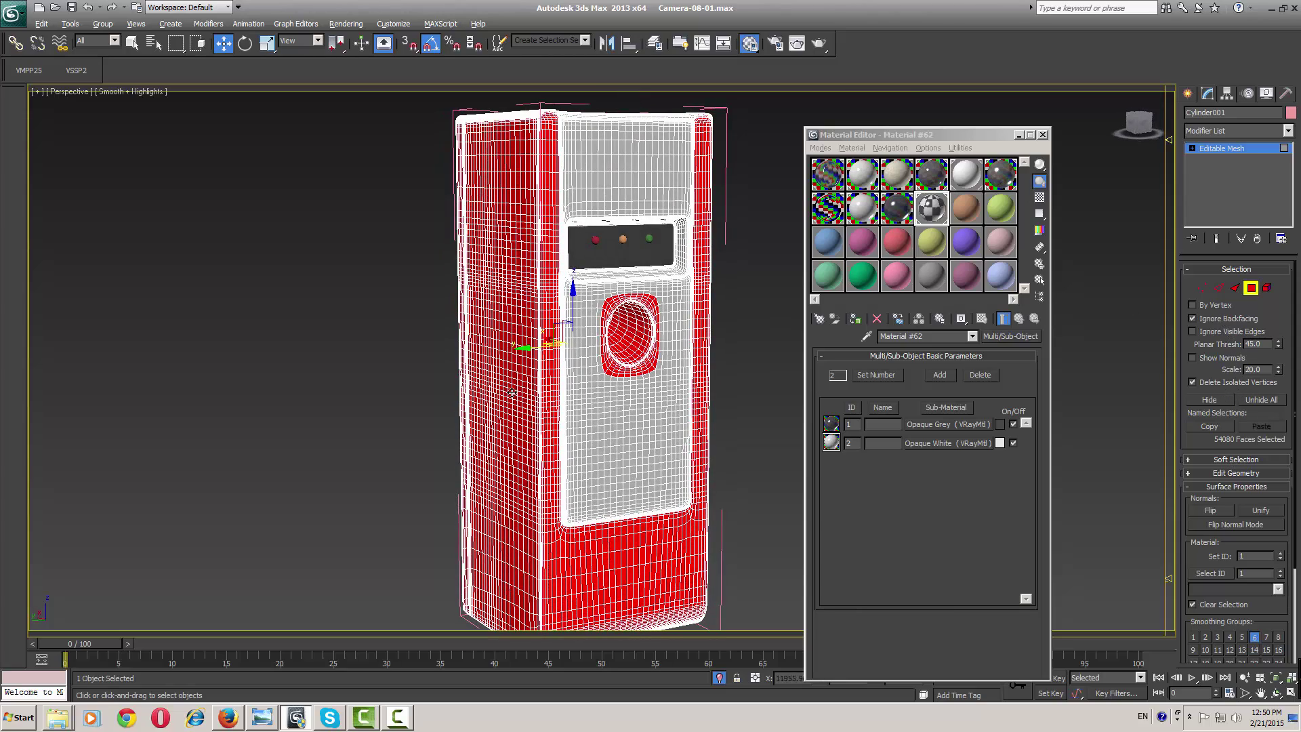
mouse_move(512, 392)
middle_mouse_down("alt")
mouse_move(569, 394)
mouse_move(456, 397)
mouse_move(510, 401)
middle_mouse_up("alt")
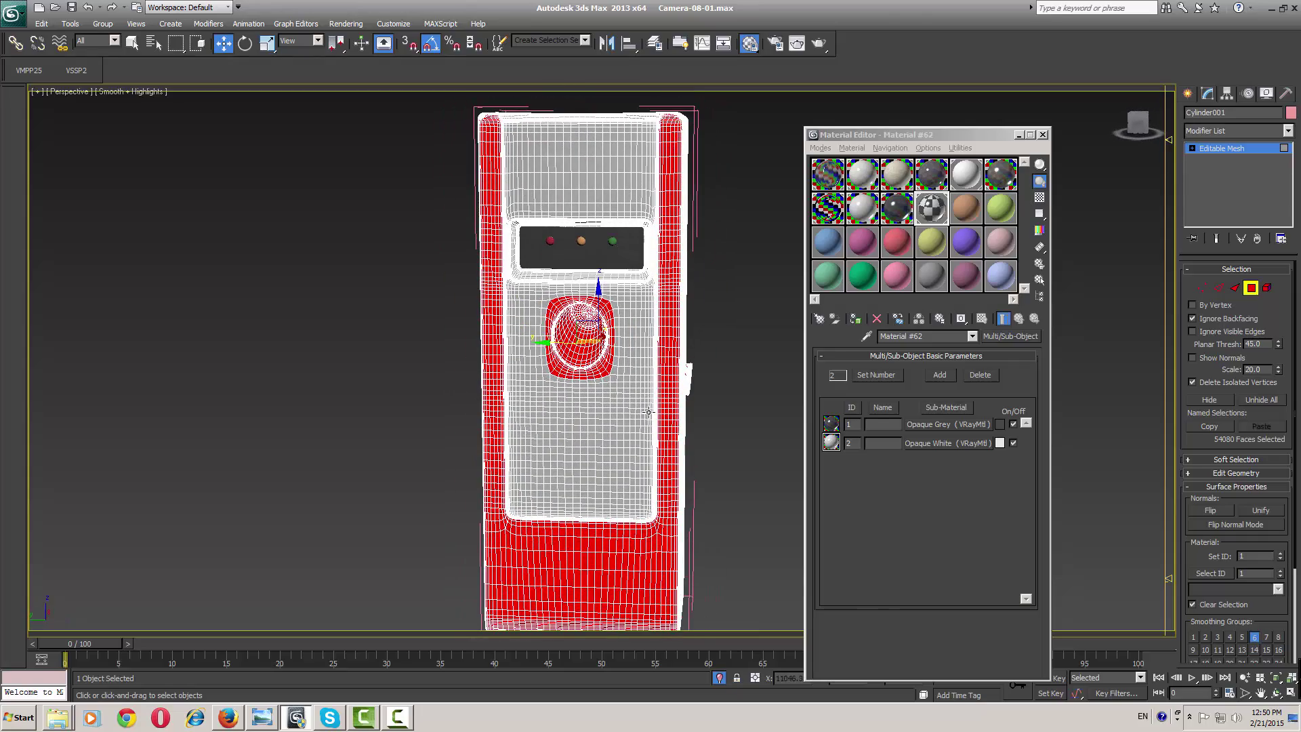
left_click_drag(648, 411, 534, 288, "alt")
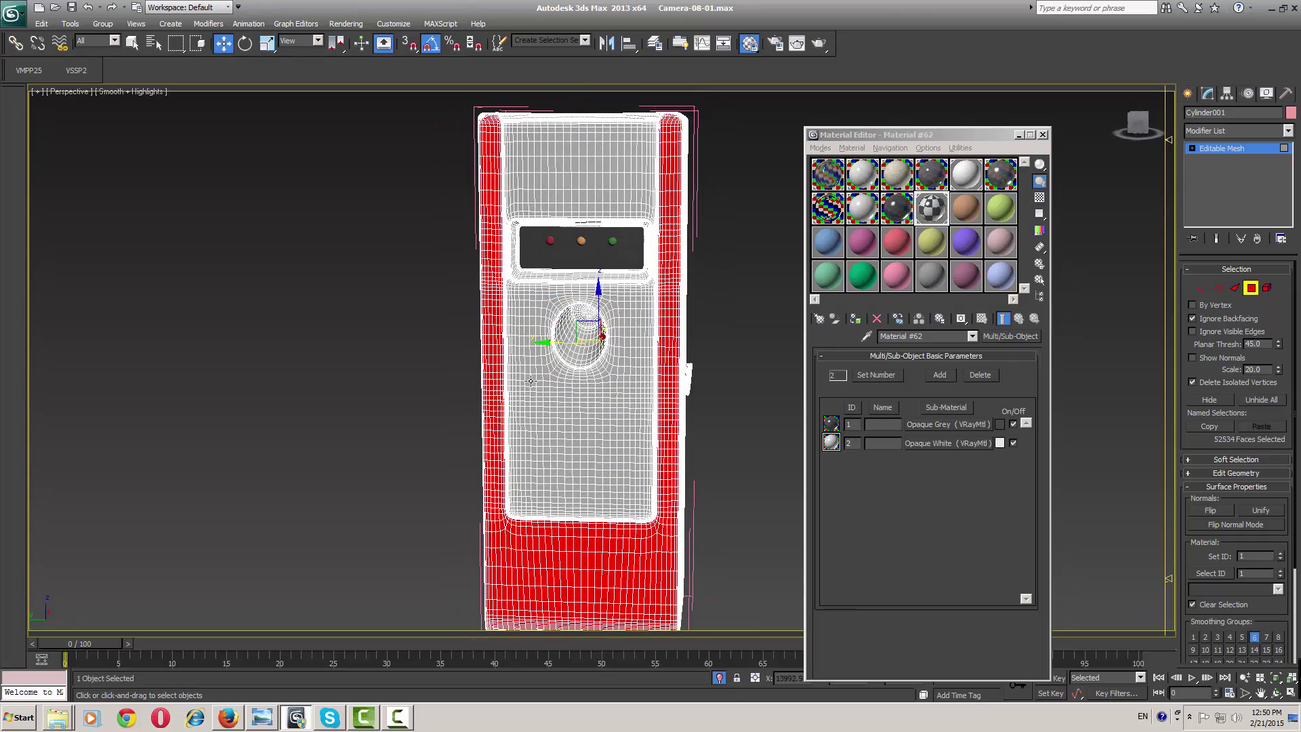
mouse_move(530, 381)
middle_mouse_down("alt")
mouse_move(610, 387)
mouse_move(542, 393)
middle_mouse_up("alt")
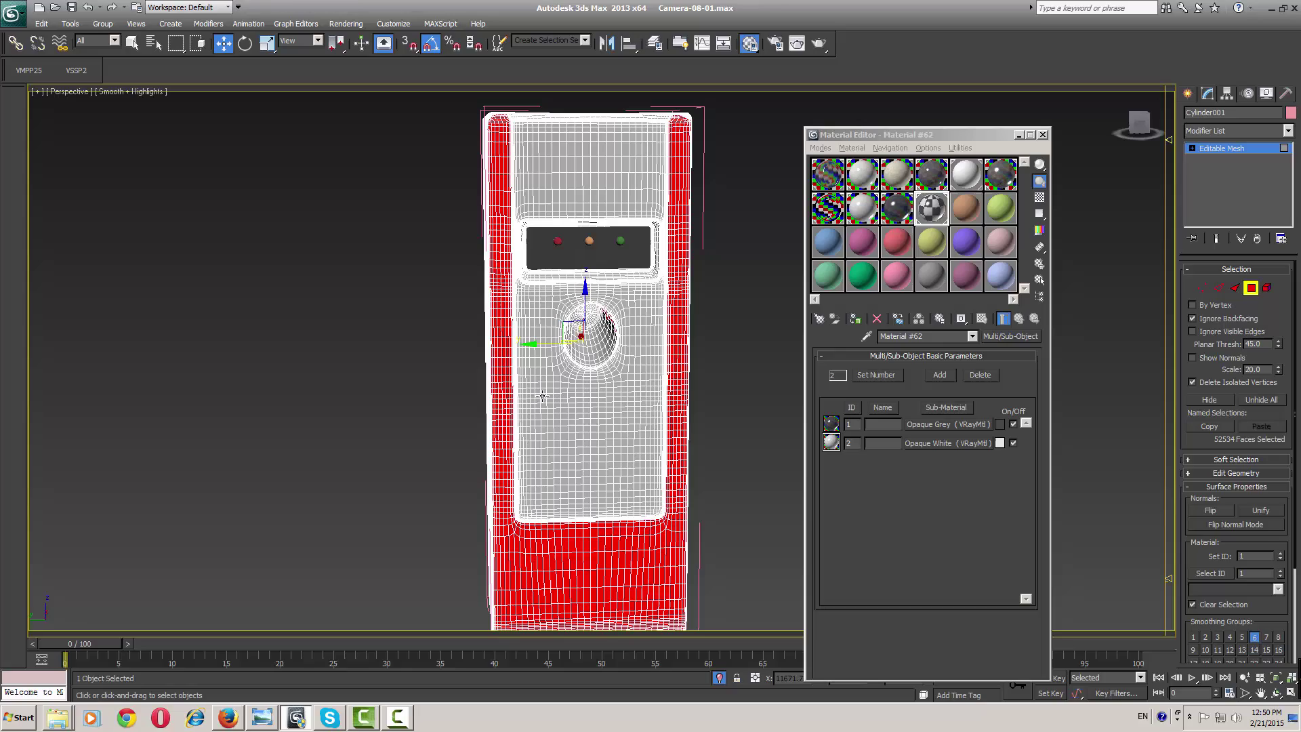
left_click(1282, 553)
left_click(1281, 553)
left_click(1281, 553)
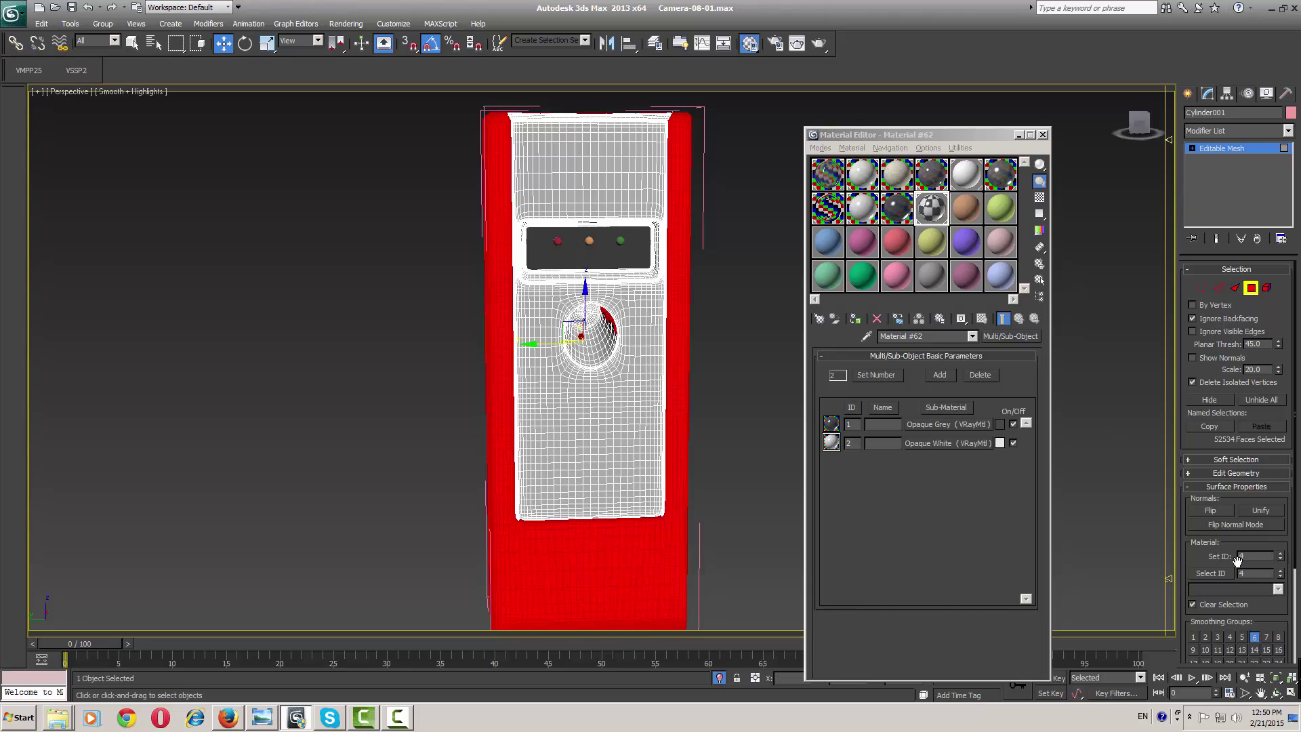
left_click(1213, 573)
Check a front face's ID and select all faces with material ID 3
middle_click_drag(665, 432, 636, 462, "alt")
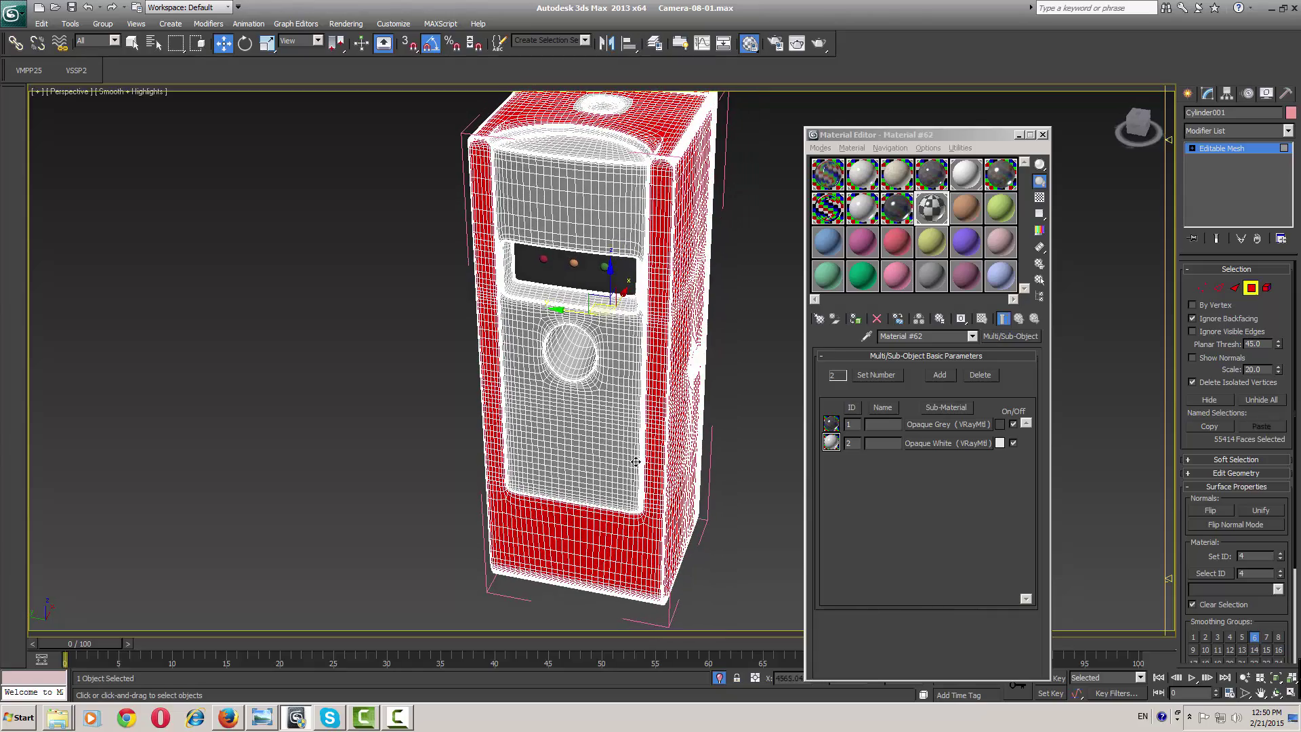
left_click(579, 409)
left_click(1208, 573)
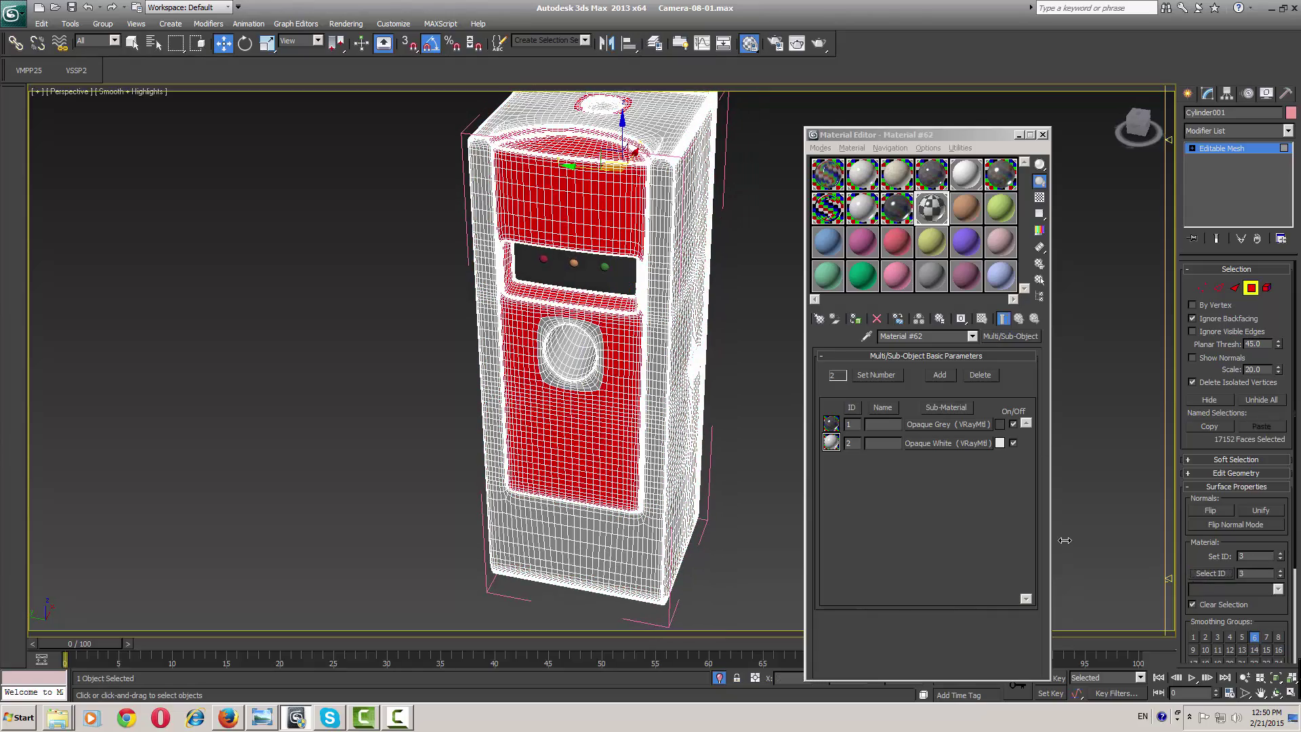
middle_click_drag(616, 394, 620, 395, "alt")
middle_click_drag(627, 405, 599, 321, "alt")
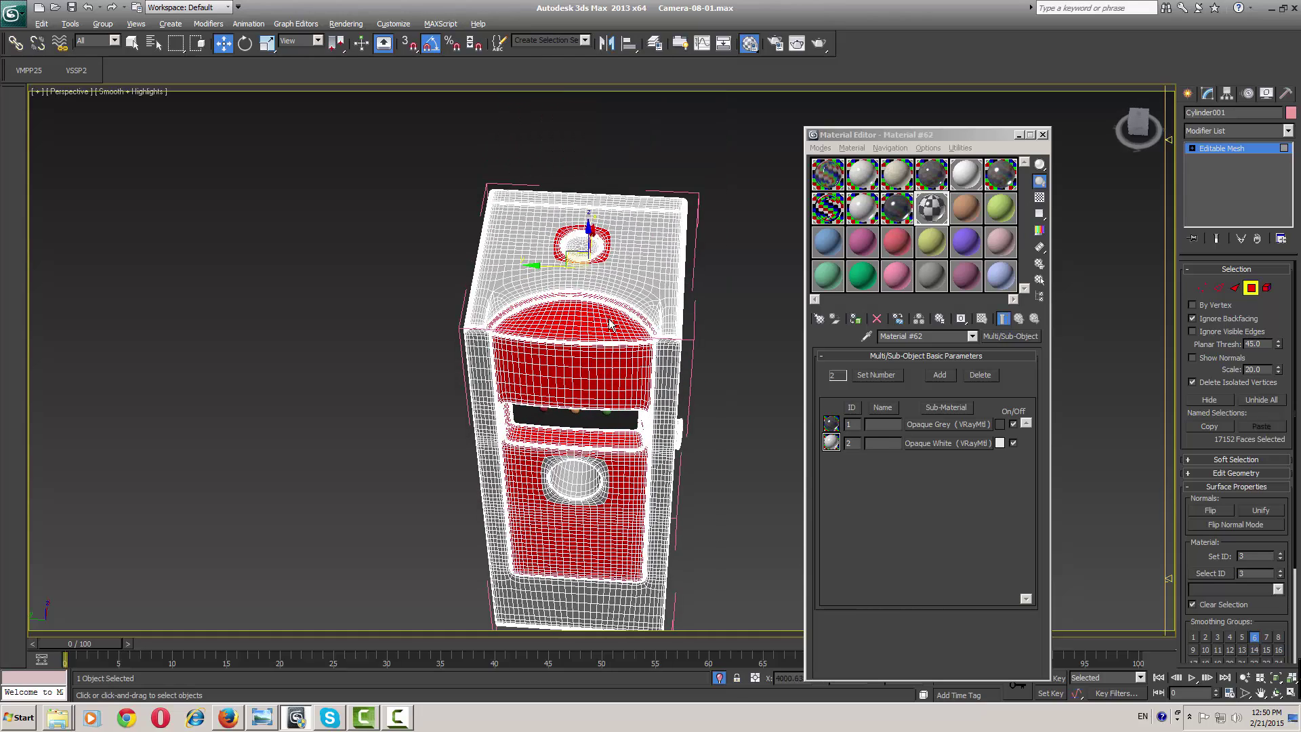
key("alt+Tab")
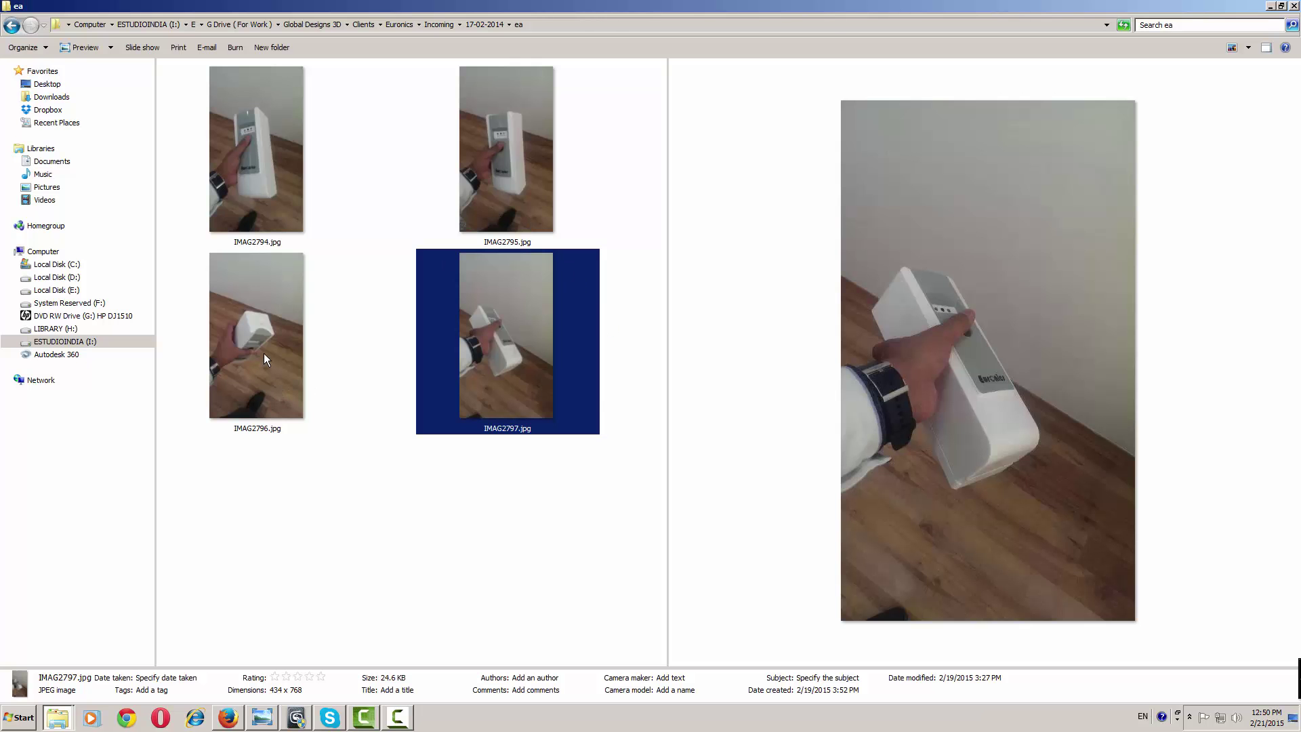
key("alt+Tab")
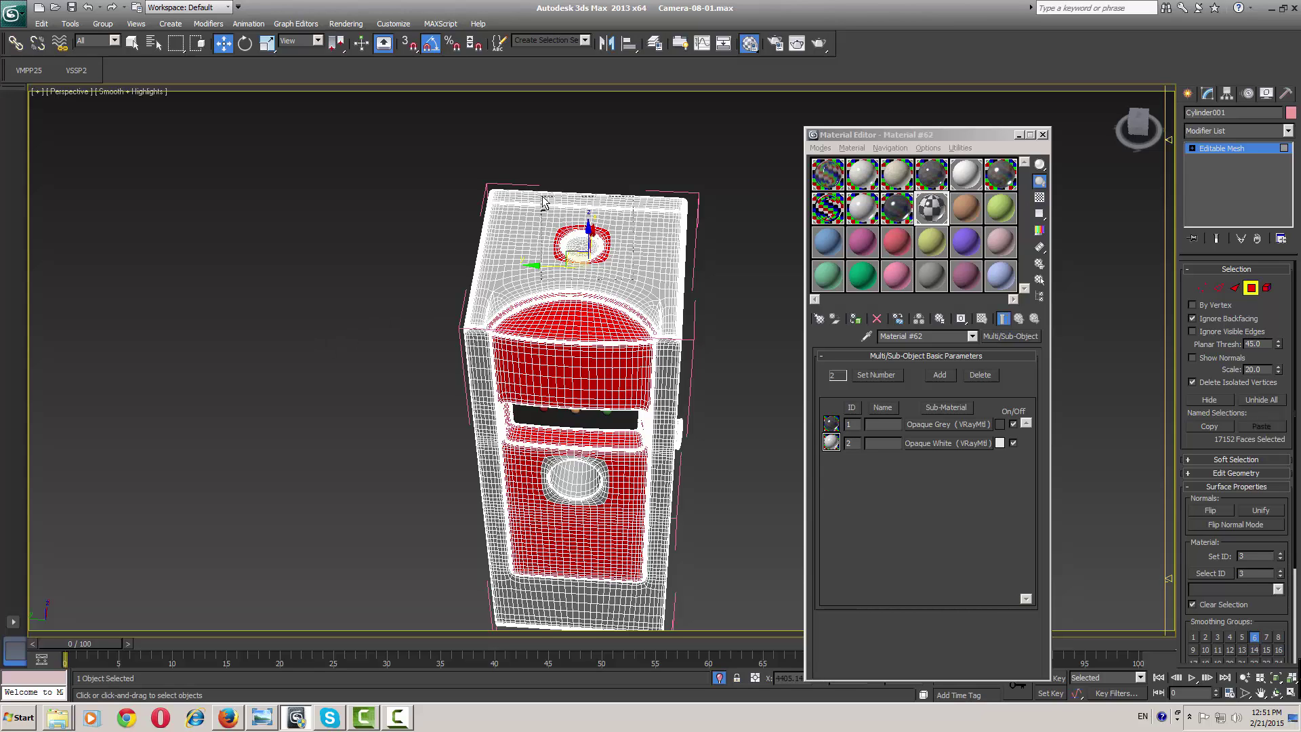
Deselect the ring around the top hole and give the front panel faces material ID 1
left_click_drag(544, 200, 620, 277, "alt")
middle_click_drag(594, 352, 584, 261)
scroll(588, 393, "up", 3)
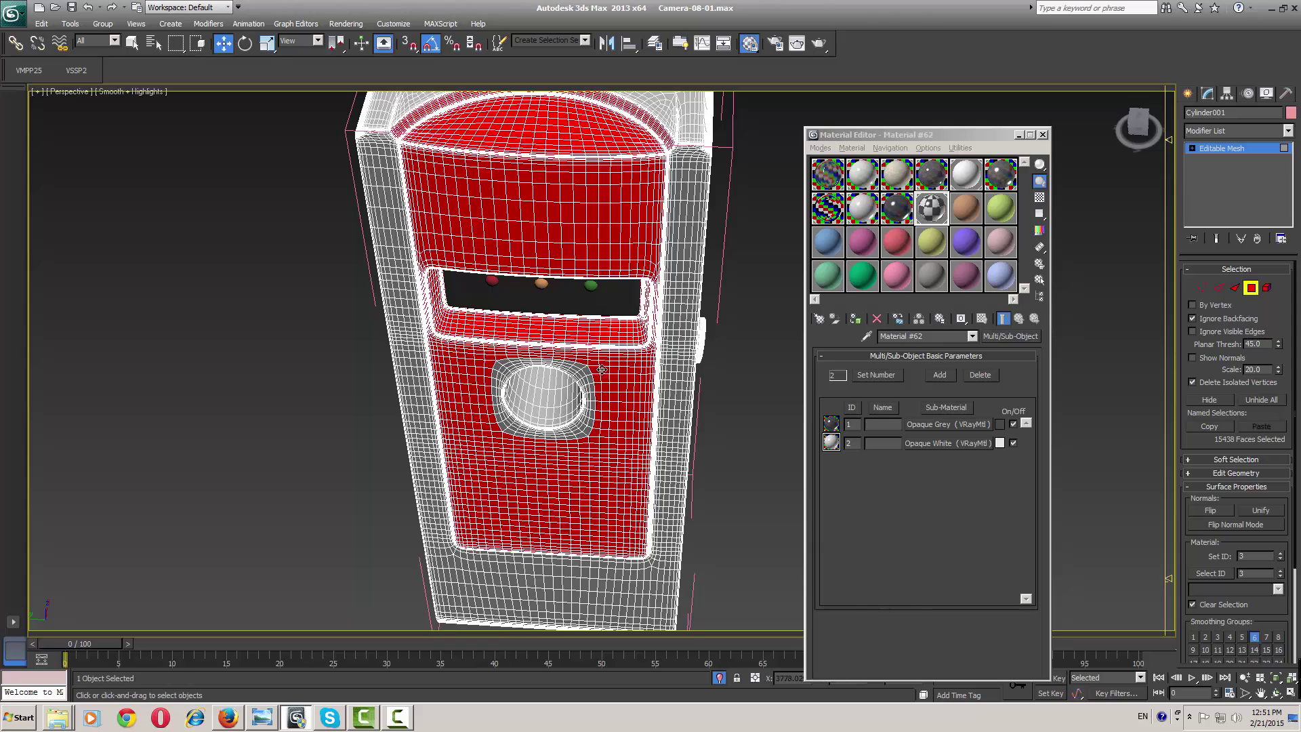
middle_click_drag(608, 414, 635, 440, "alt")
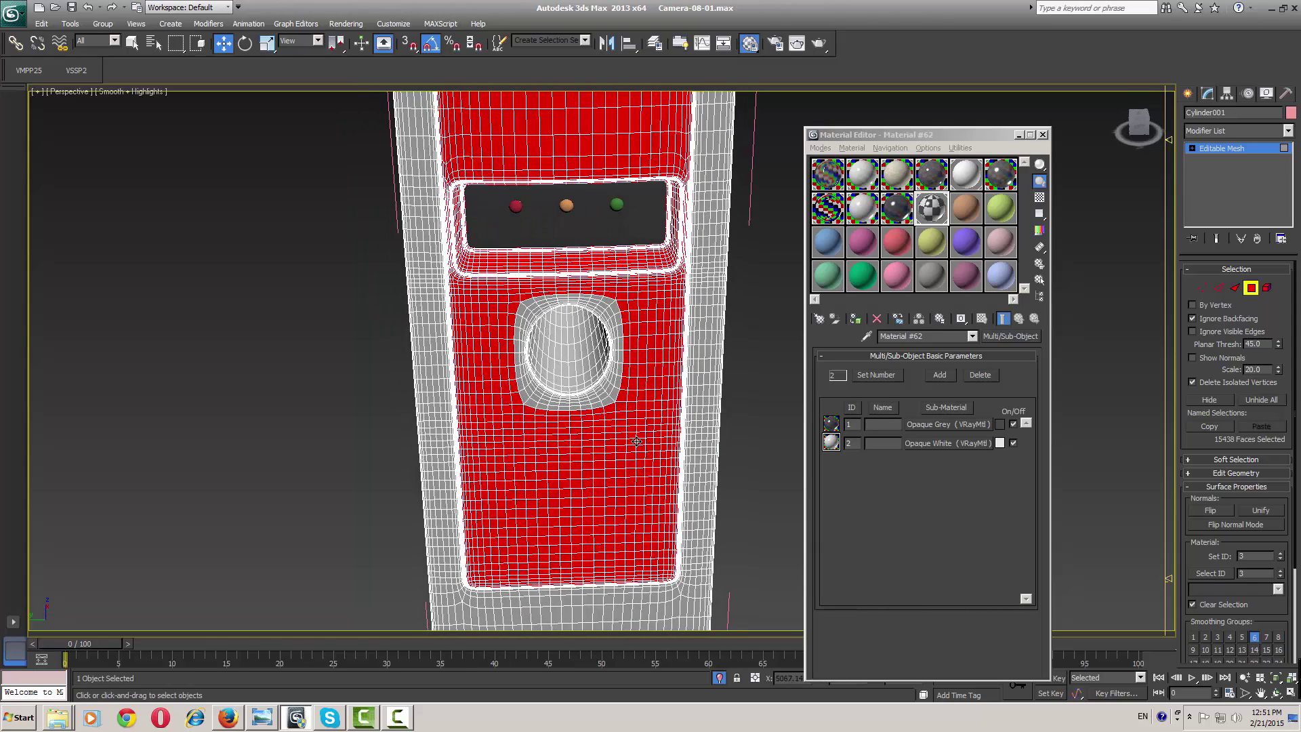
middle_click_drag(591, 365, 578, 330, "alt")
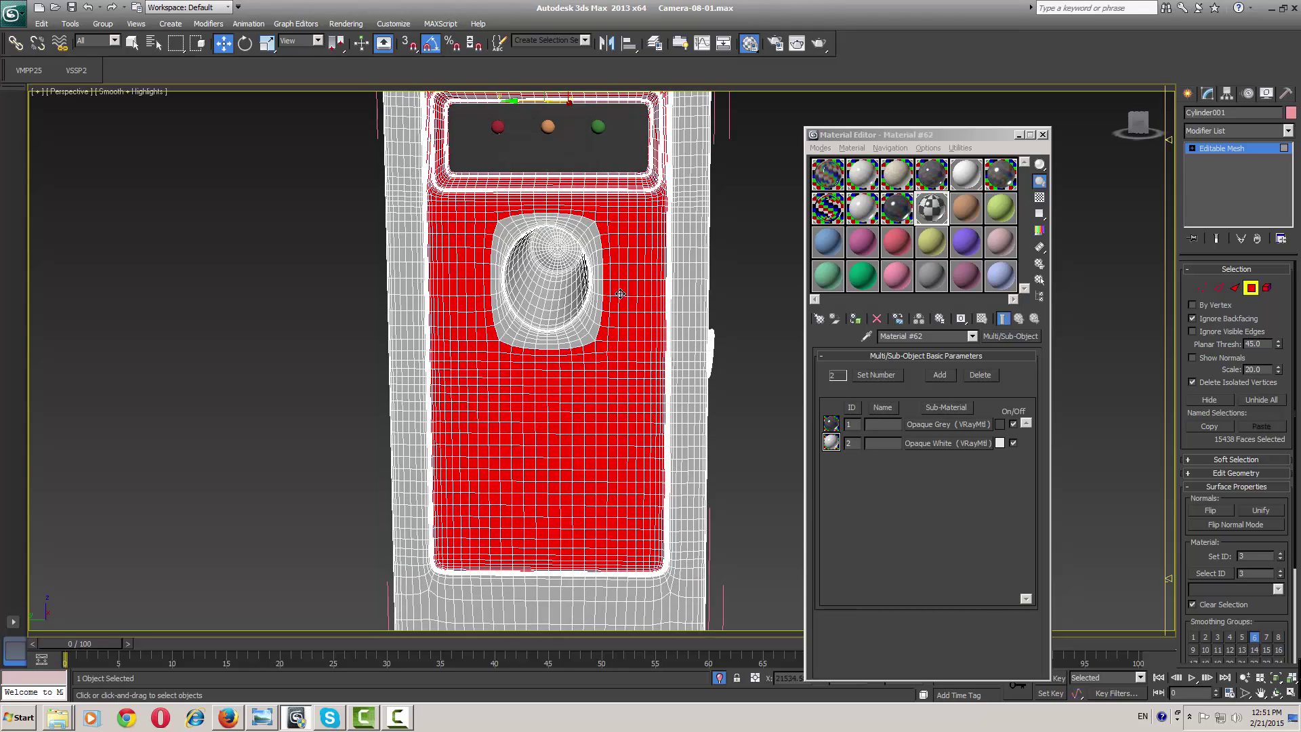
double_click(1281, 559)
left_click(1228, 575)
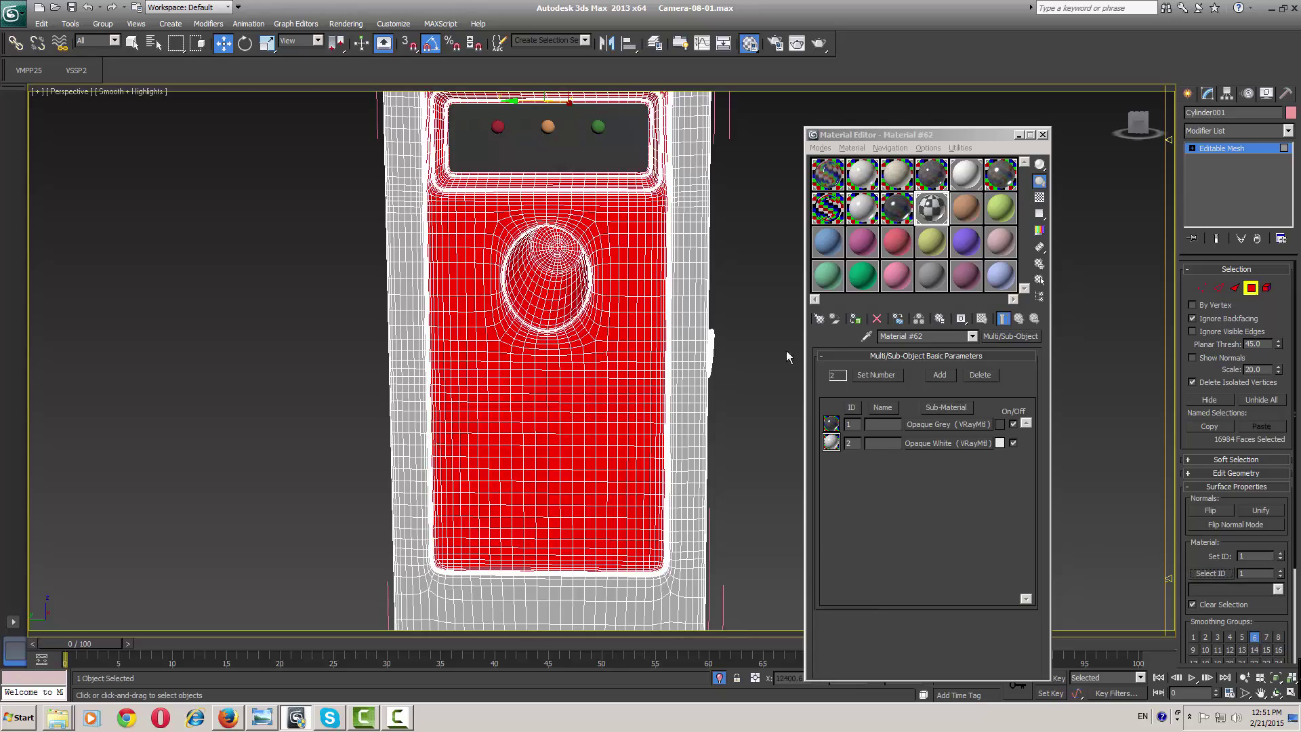
scroll(665, 422, "down", 5)
mouse_move(576, 298)
middle_mouse_down("alt")
mouse_move(550, 339)
mouse_move(561, 302)
middle_mouse_up("alt")
Assign the grey/white multi-material to the cabinet, leave Polygon mode and deselect it
left_click(659, 420)
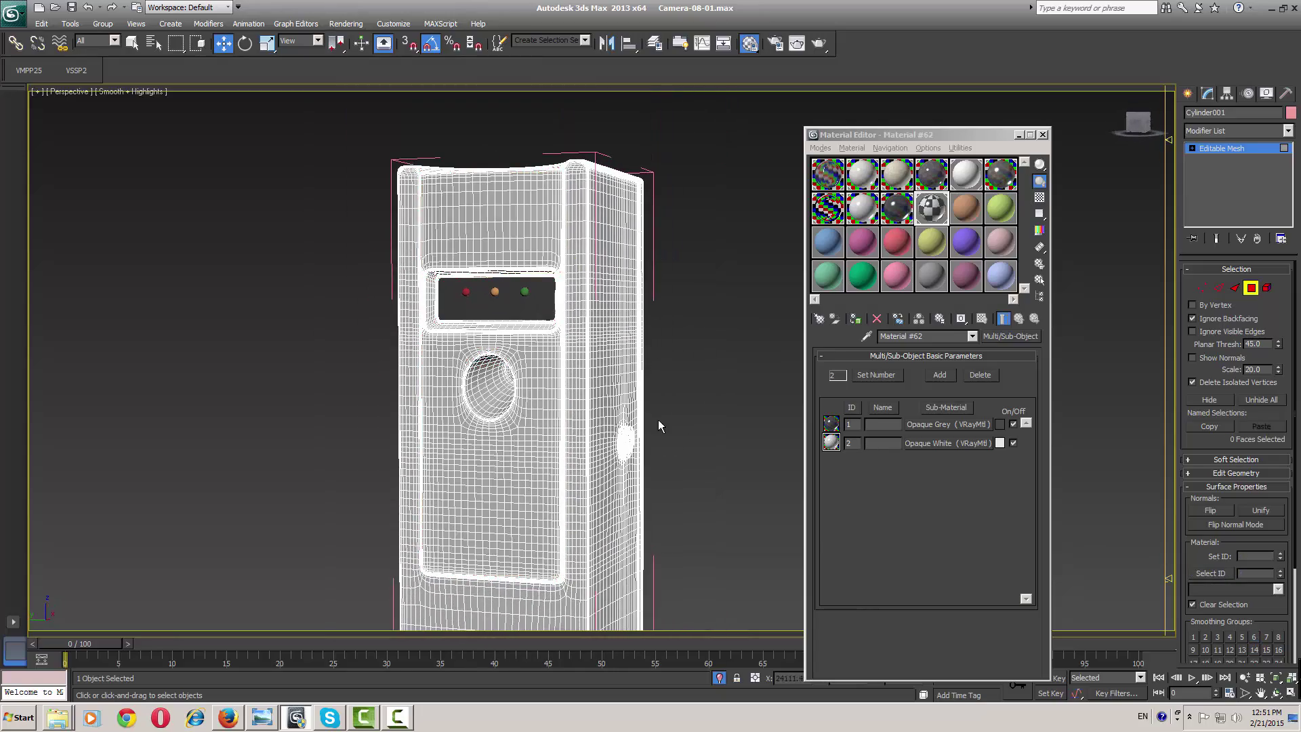
left_click(855, 318)
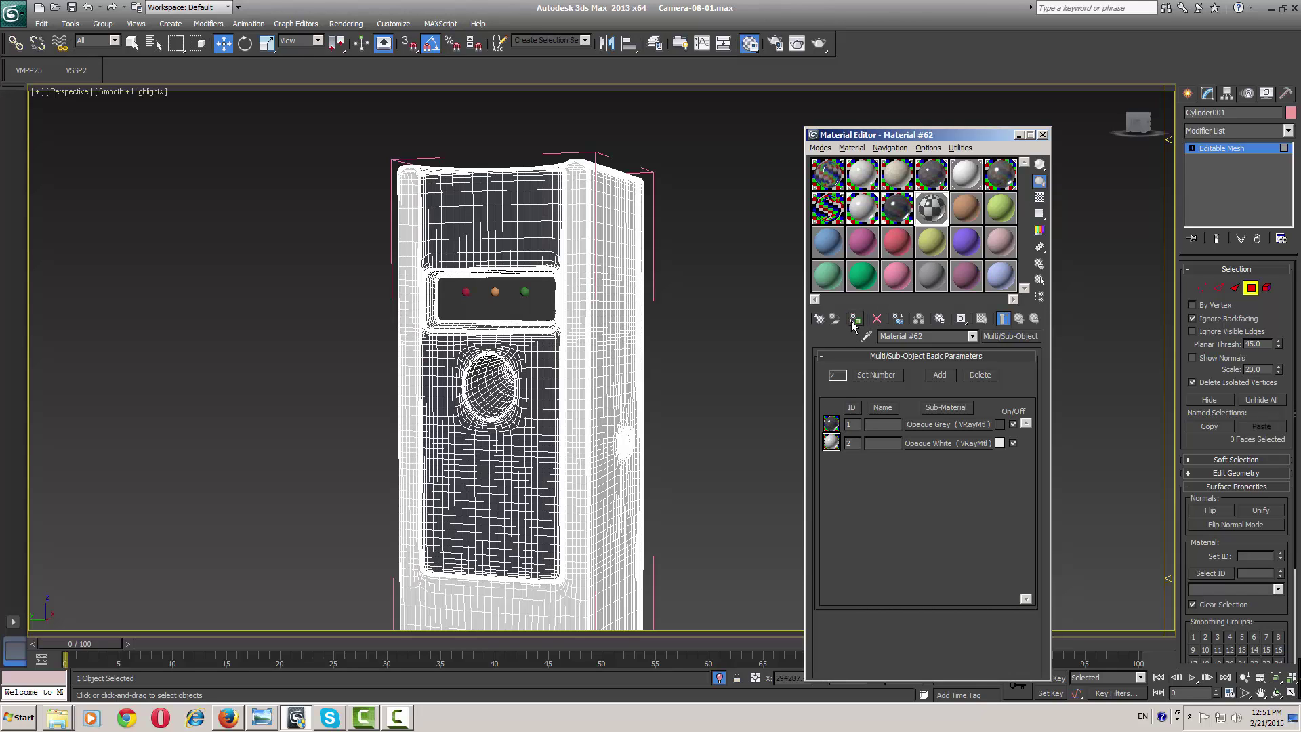
left_click(707, 356)
left_click(1253, 149)
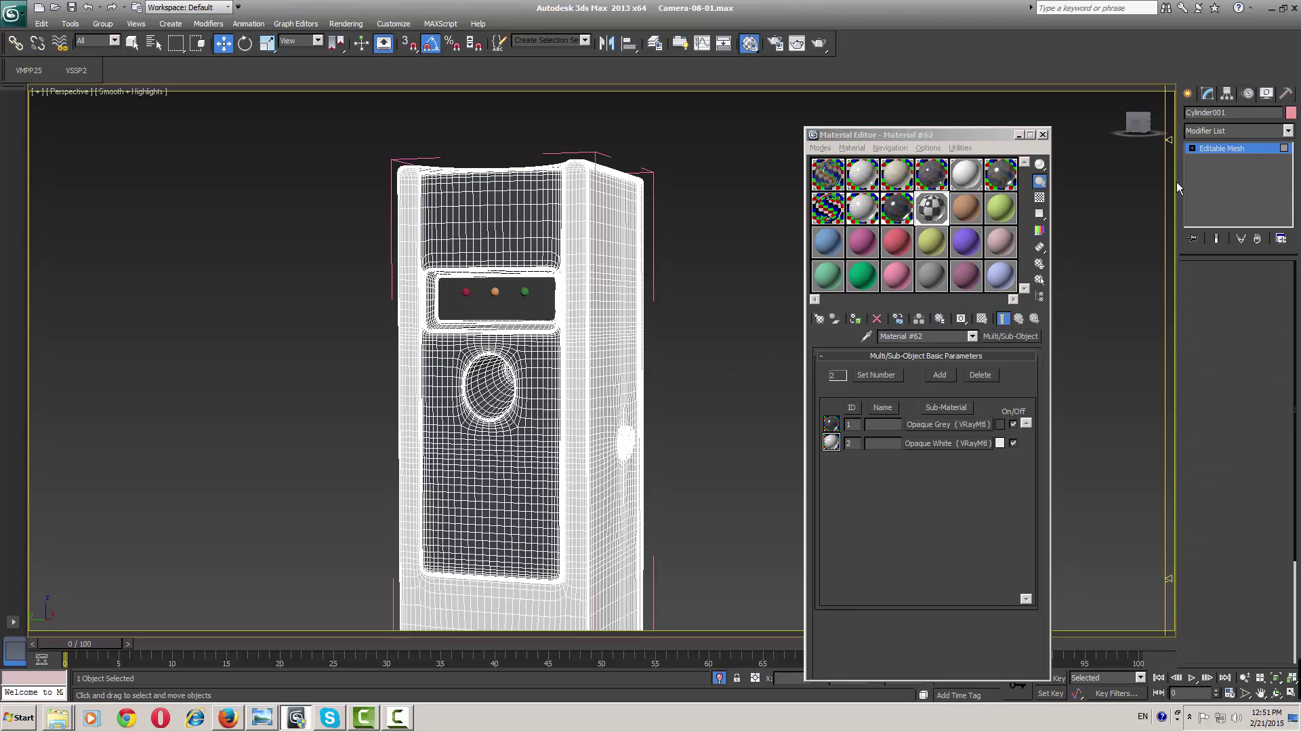
left_click(707, 325)
middle_click_drag(611, 353, 651, 441, "alt")
Select the cabinet's top faces in Polygon mode and change the ID 4 faces to ID 2
left_click(614, 266)
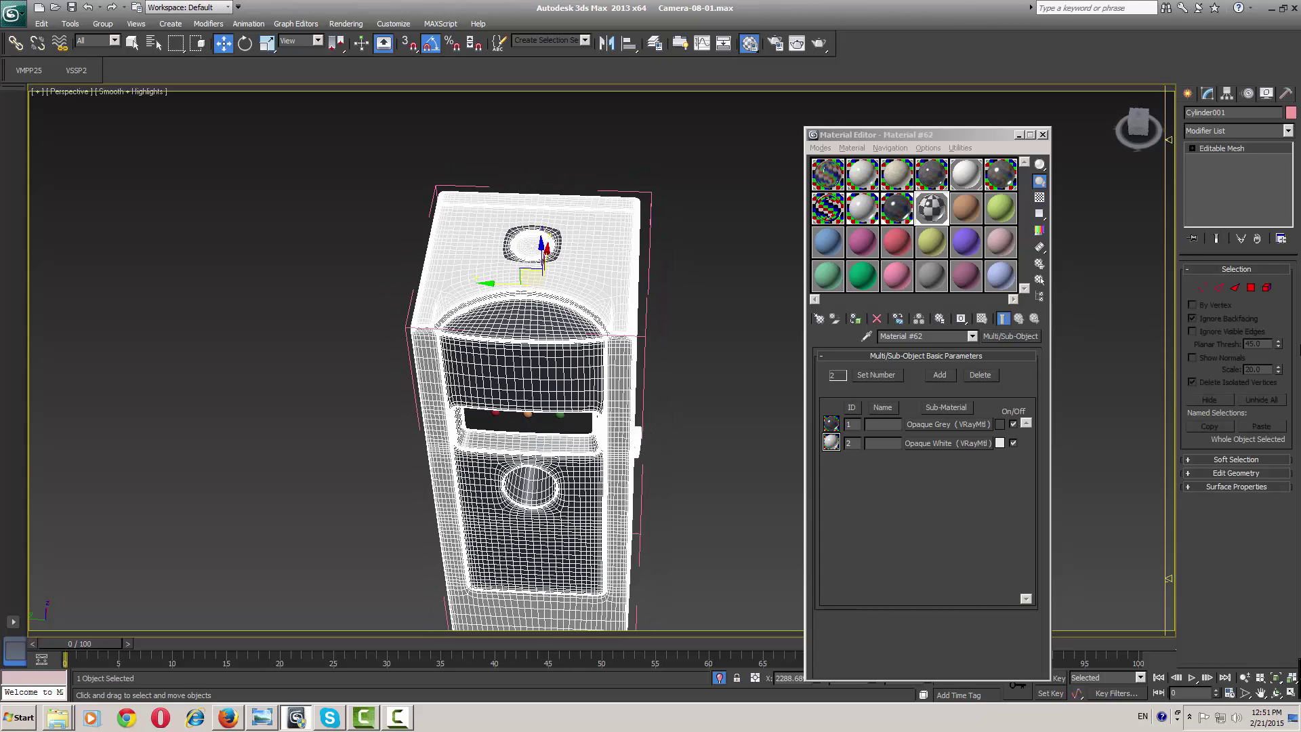
left_click(1251, 287)
left_click_drag(681, 177, 489, 269)
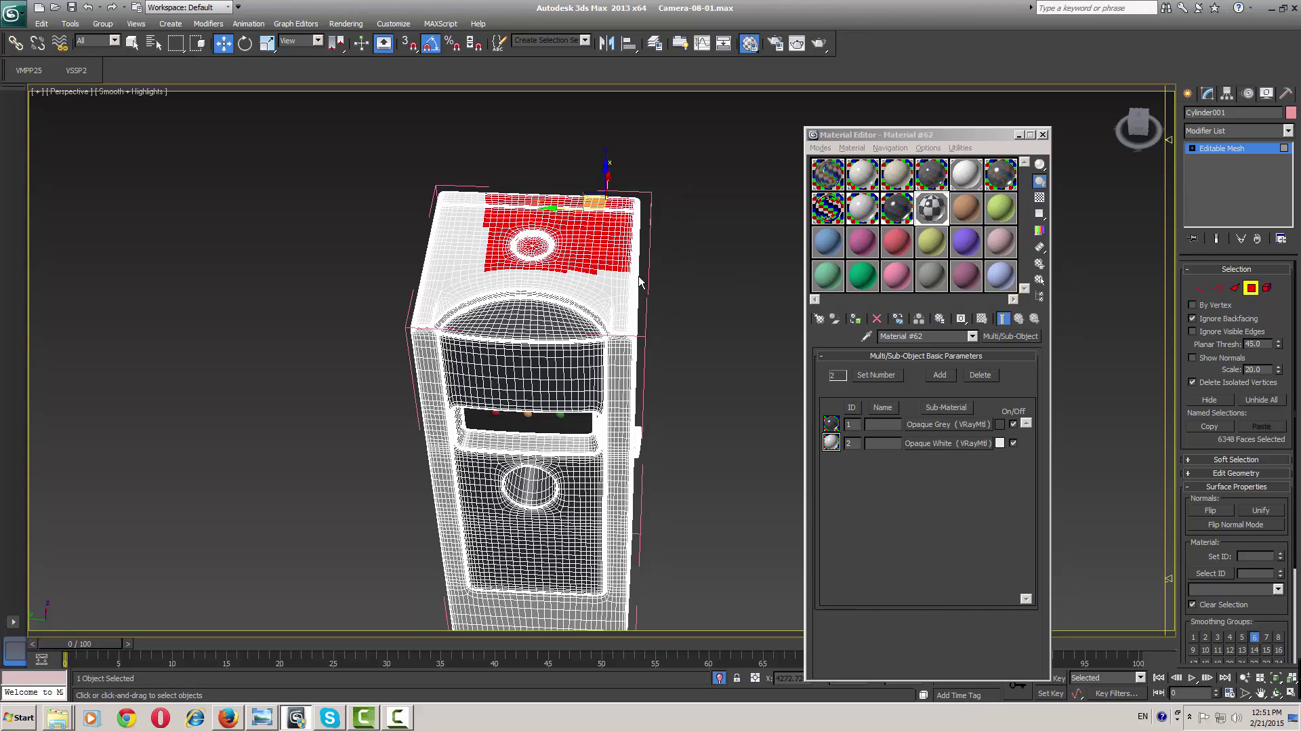
left_click(612, 301)
left_click(1210, 574)
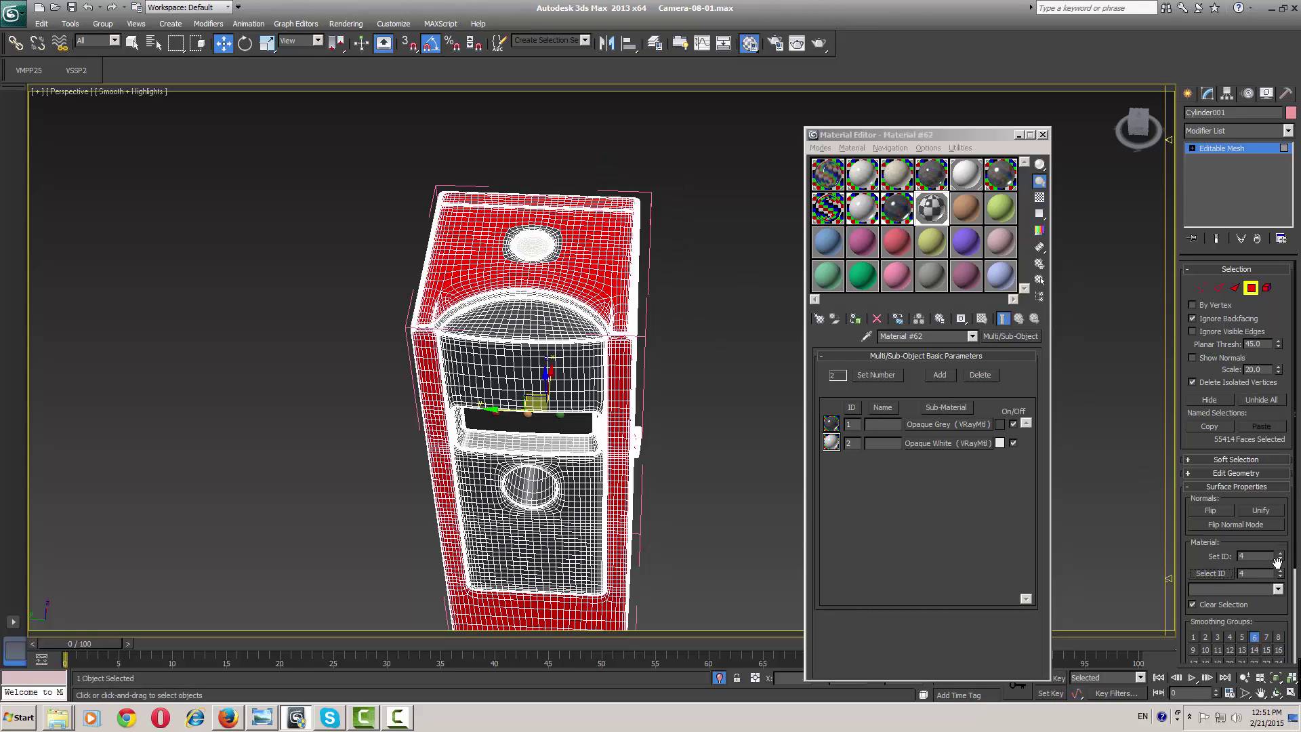
left_click(1280, 559)
left_click(1280, 559)
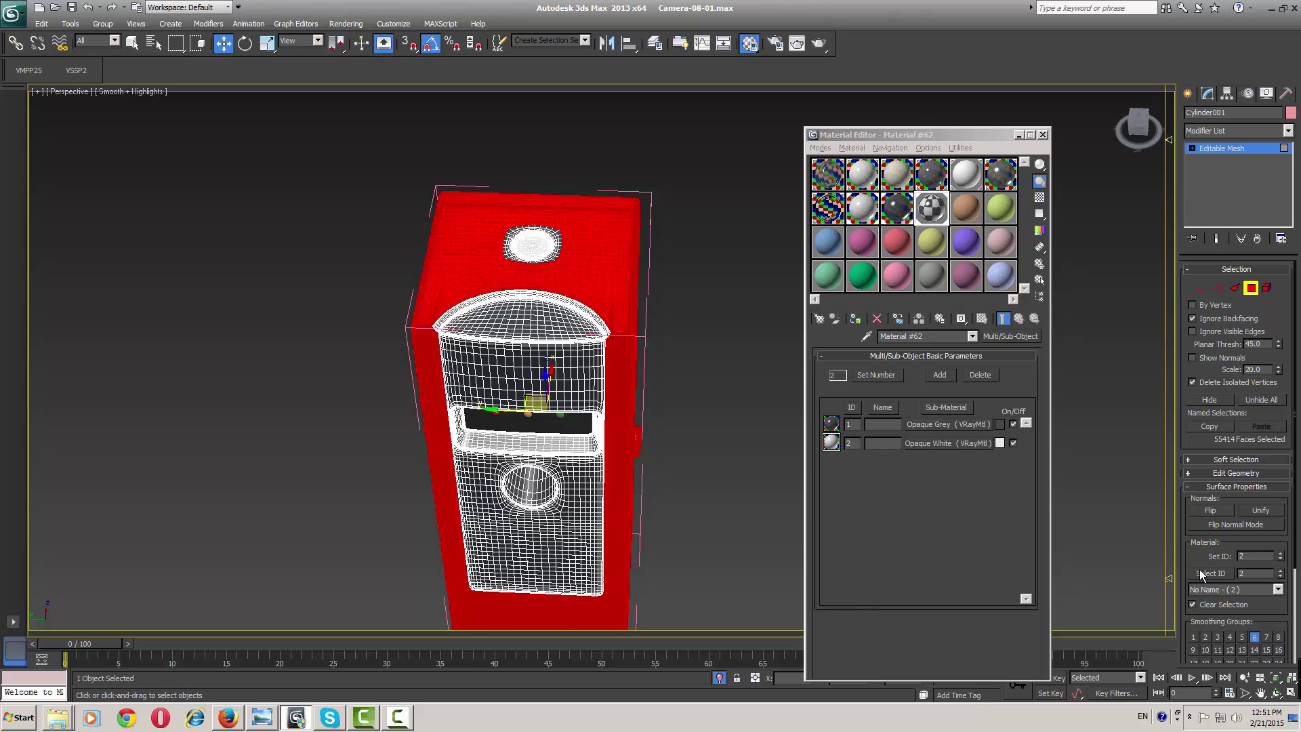
left_click(1209, 573)
Set the top faces to material ID 2, then exit Polygon mode and deselect the dispenser
left_click_drag(660, 179, 470, 278)
left_click(1280, 560)
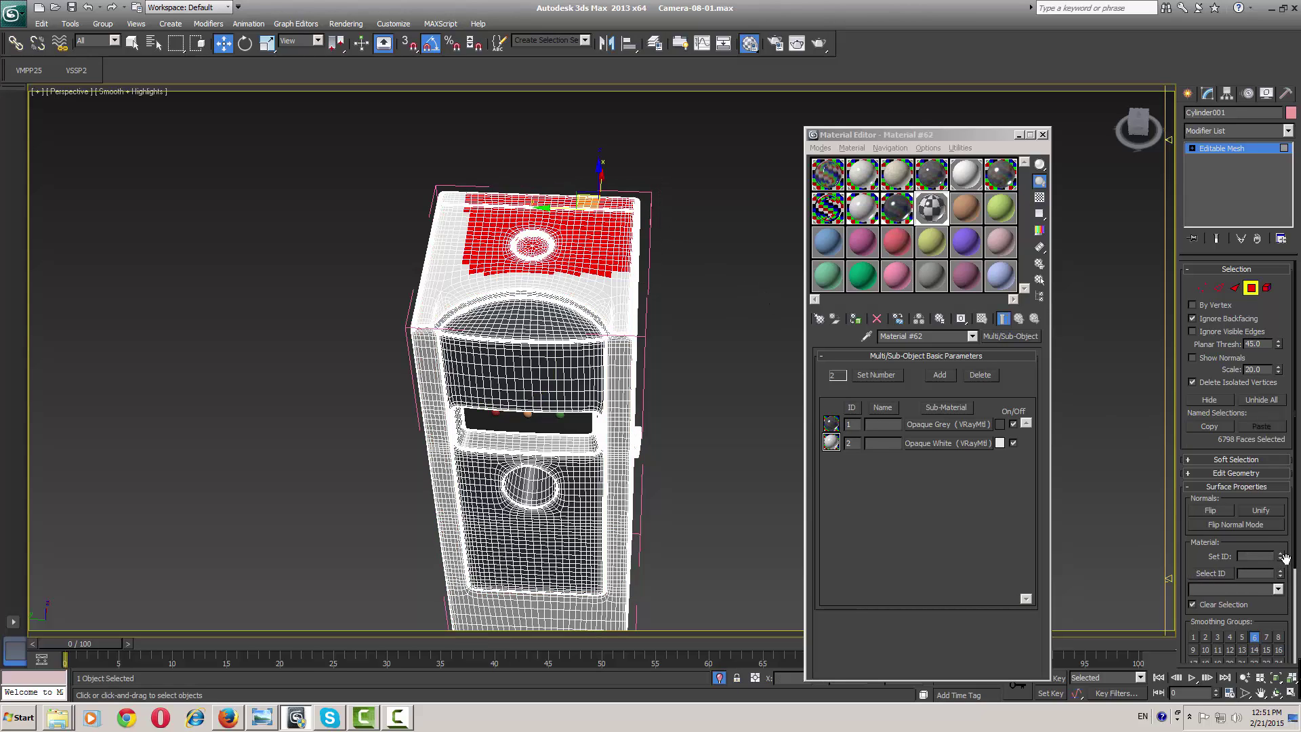
left_click(1280, 550)
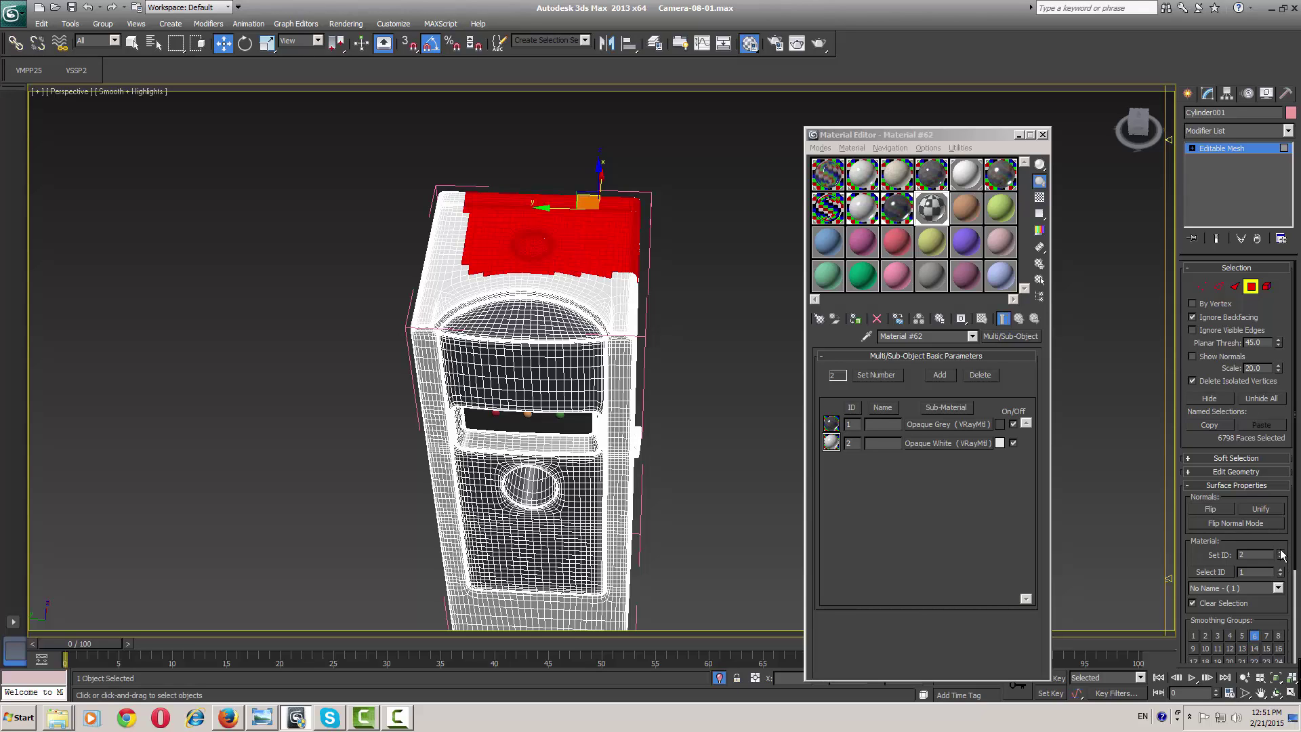
left_click(1210, 571)
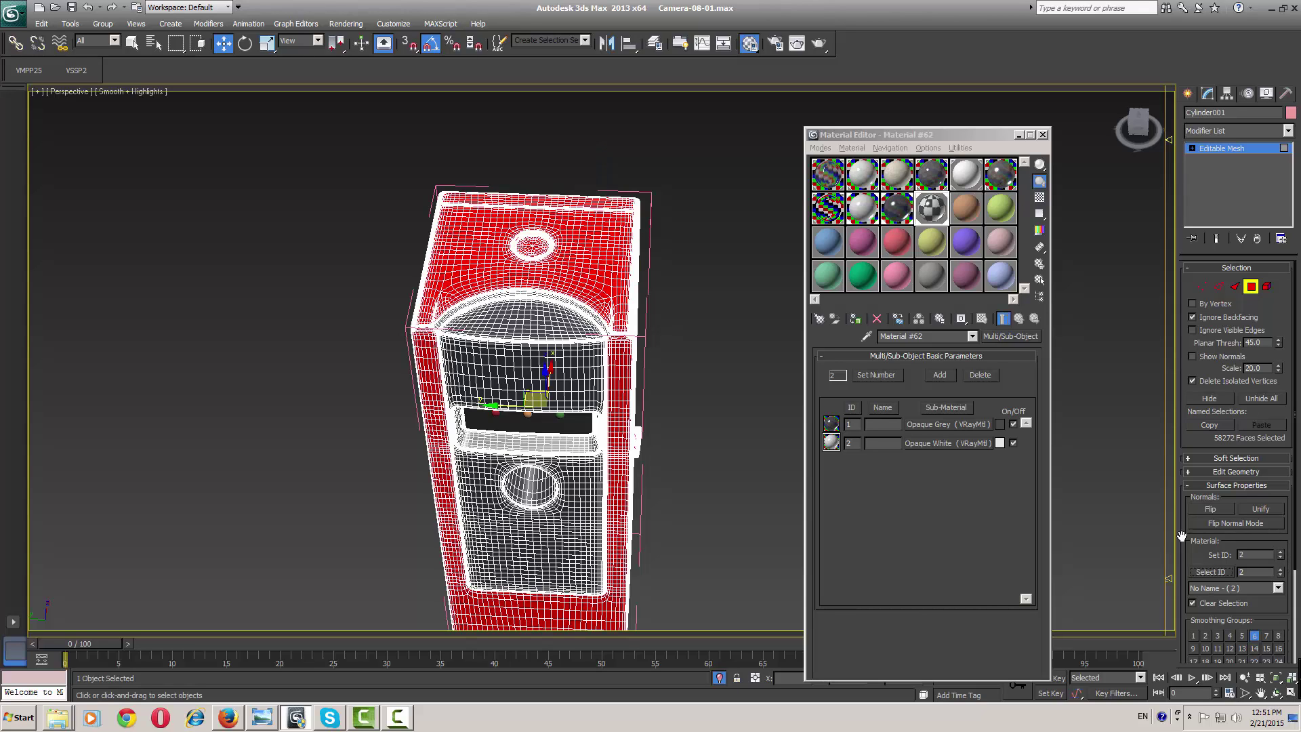
left_click(1240, 148)
left_click(1090, 299)
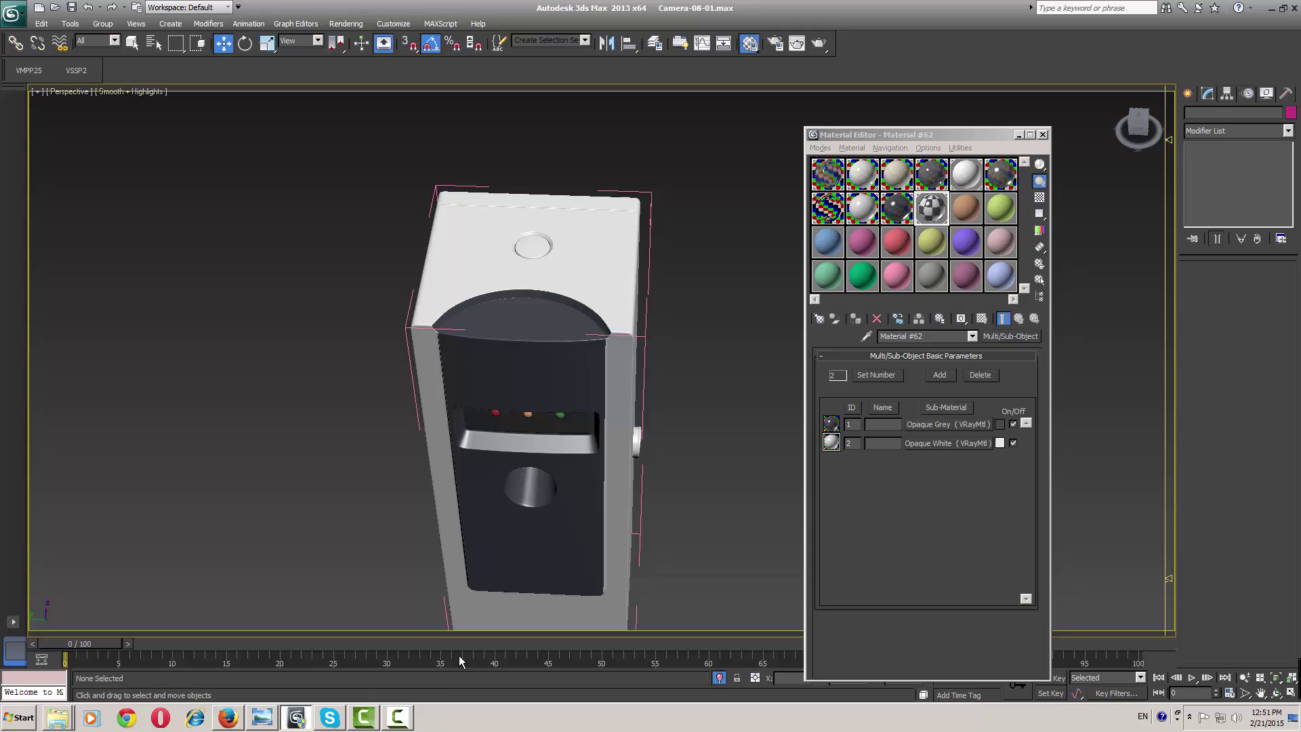
left_click(398, 717)
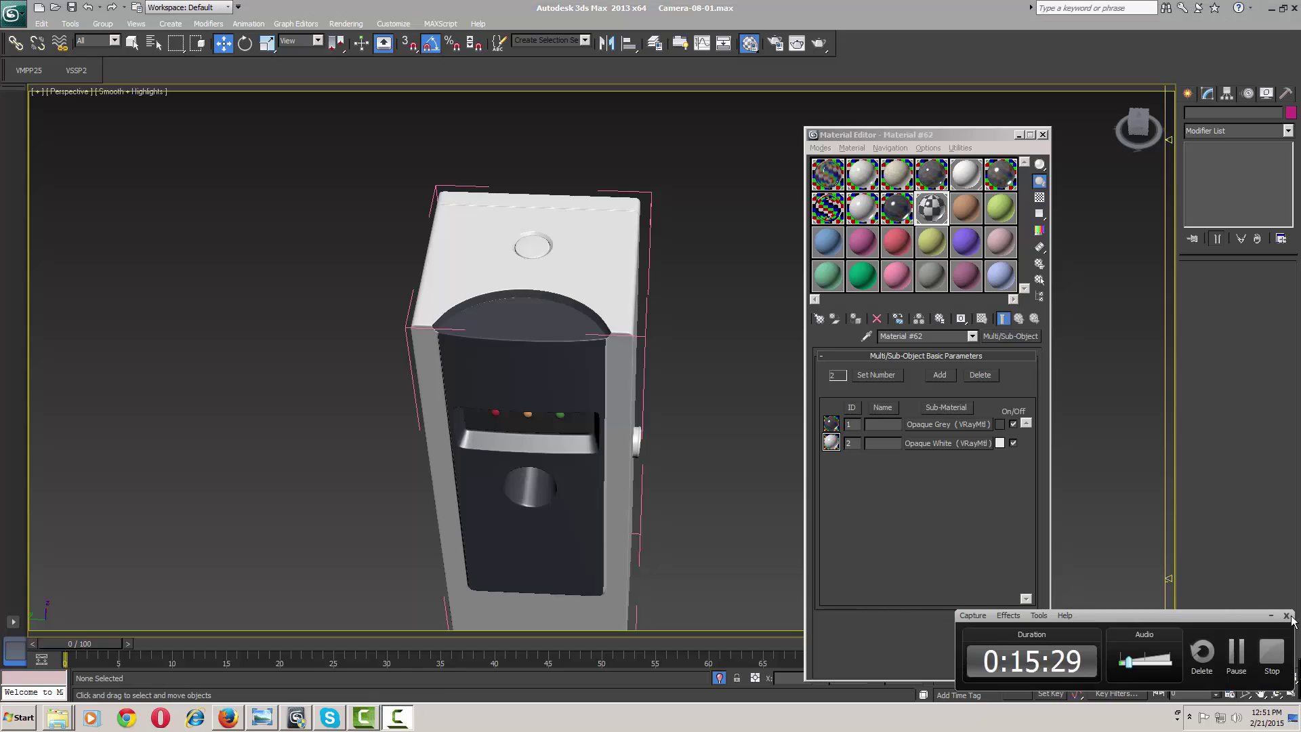
left_click(1239, 663)
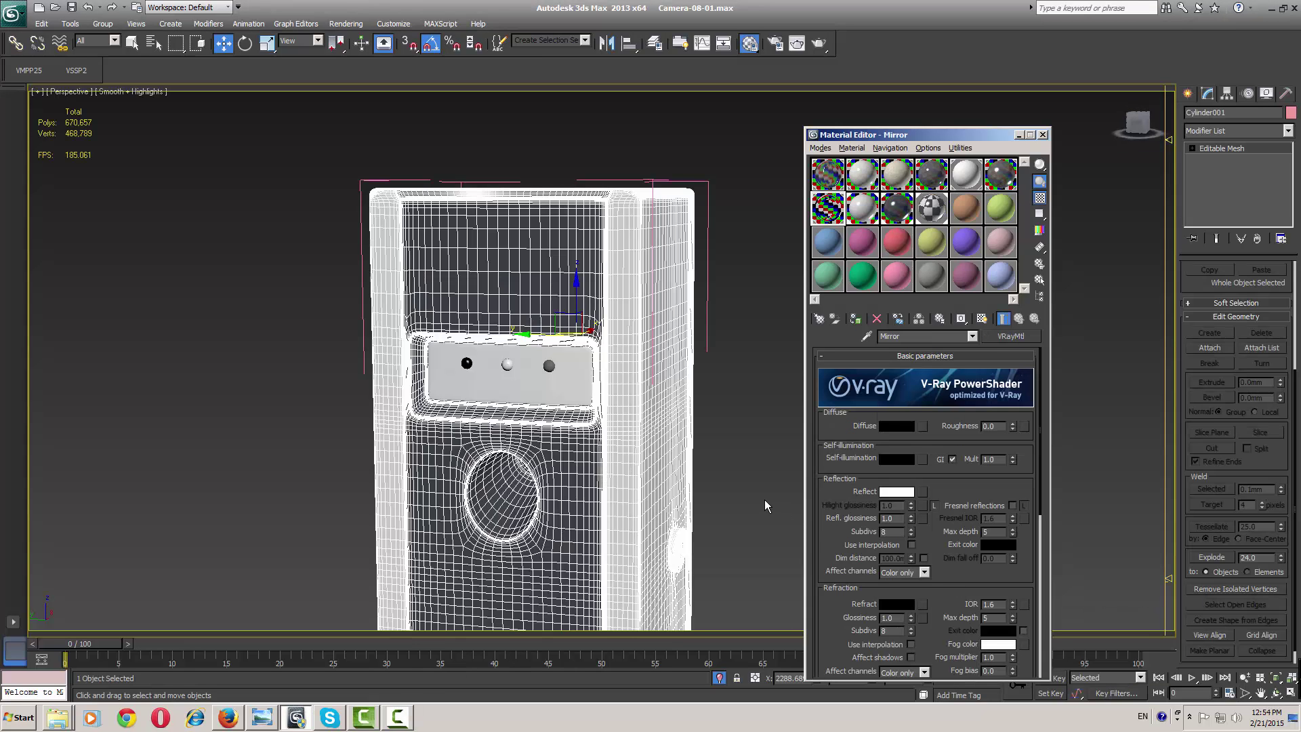
left_click(764, 499)
Select two faces inside the dispenser's round front hole and frame them with Z
left_click(548, 488)
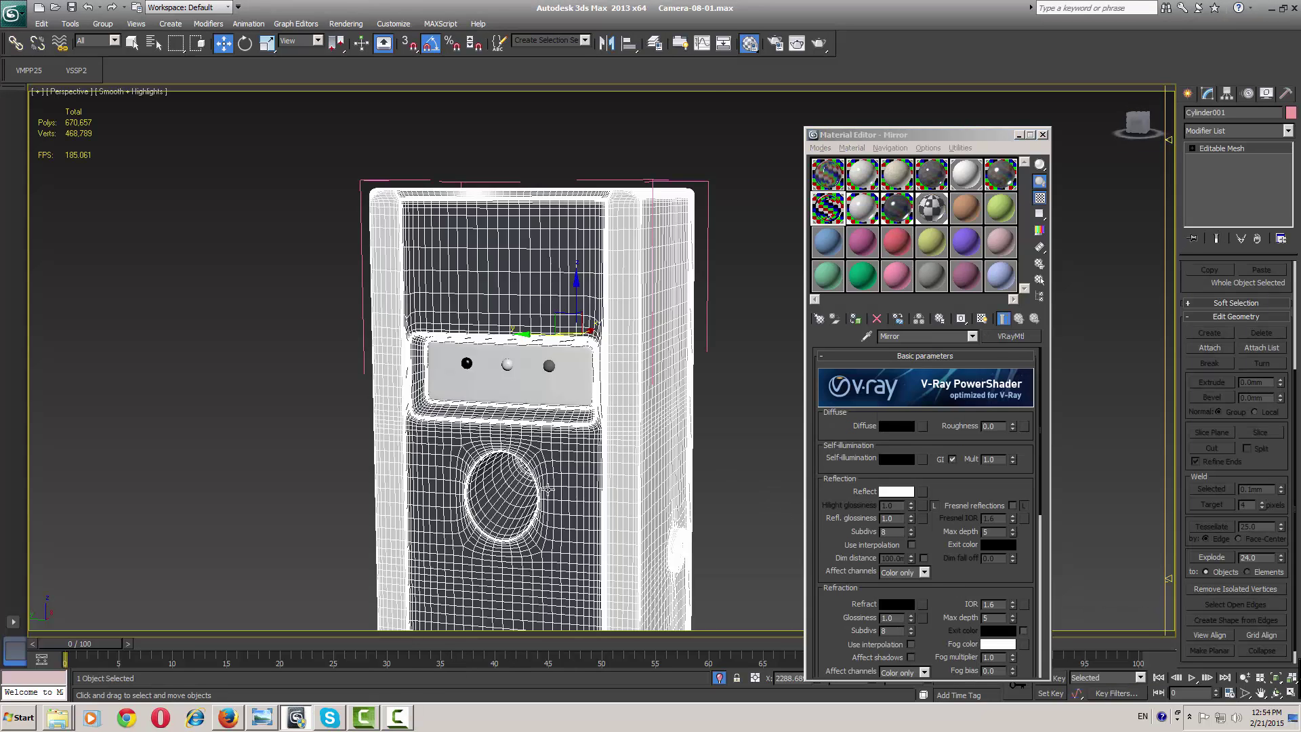
scroll(548, 489, "up", 10)
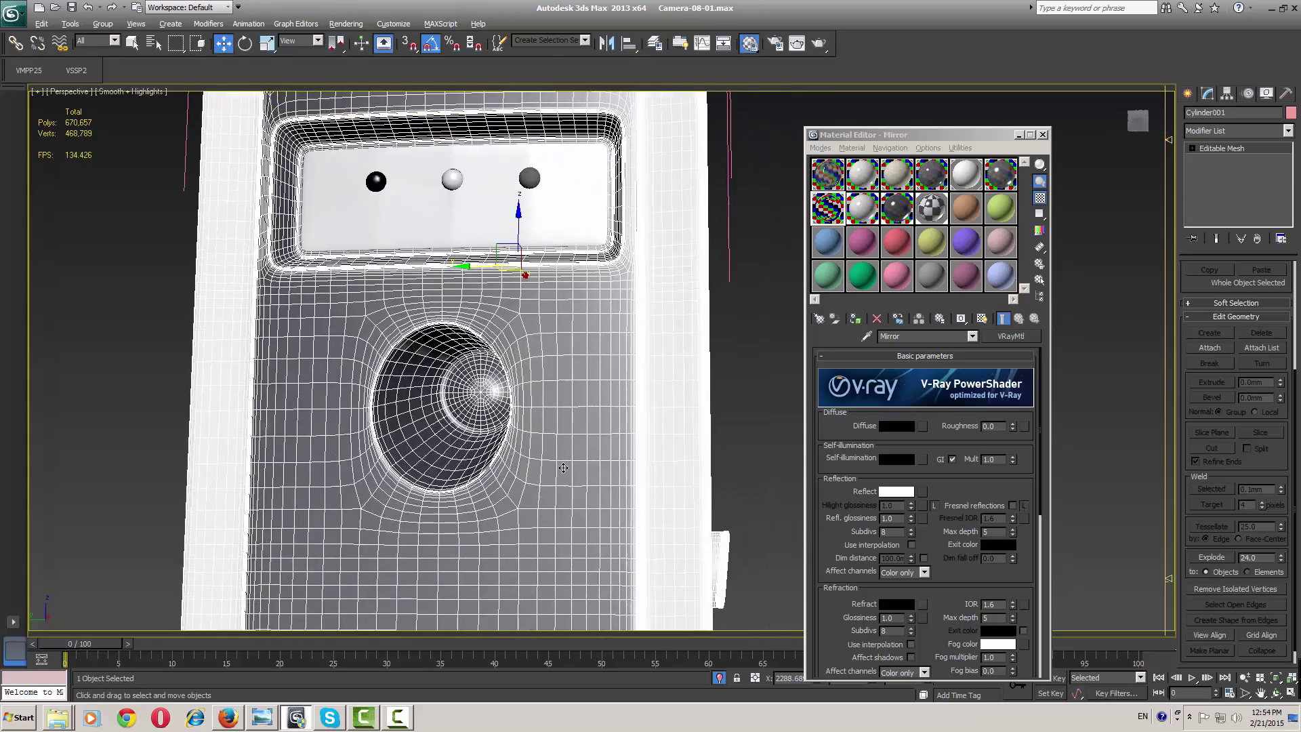
middle_click_drag(563, 467, 548, 524, "alt")
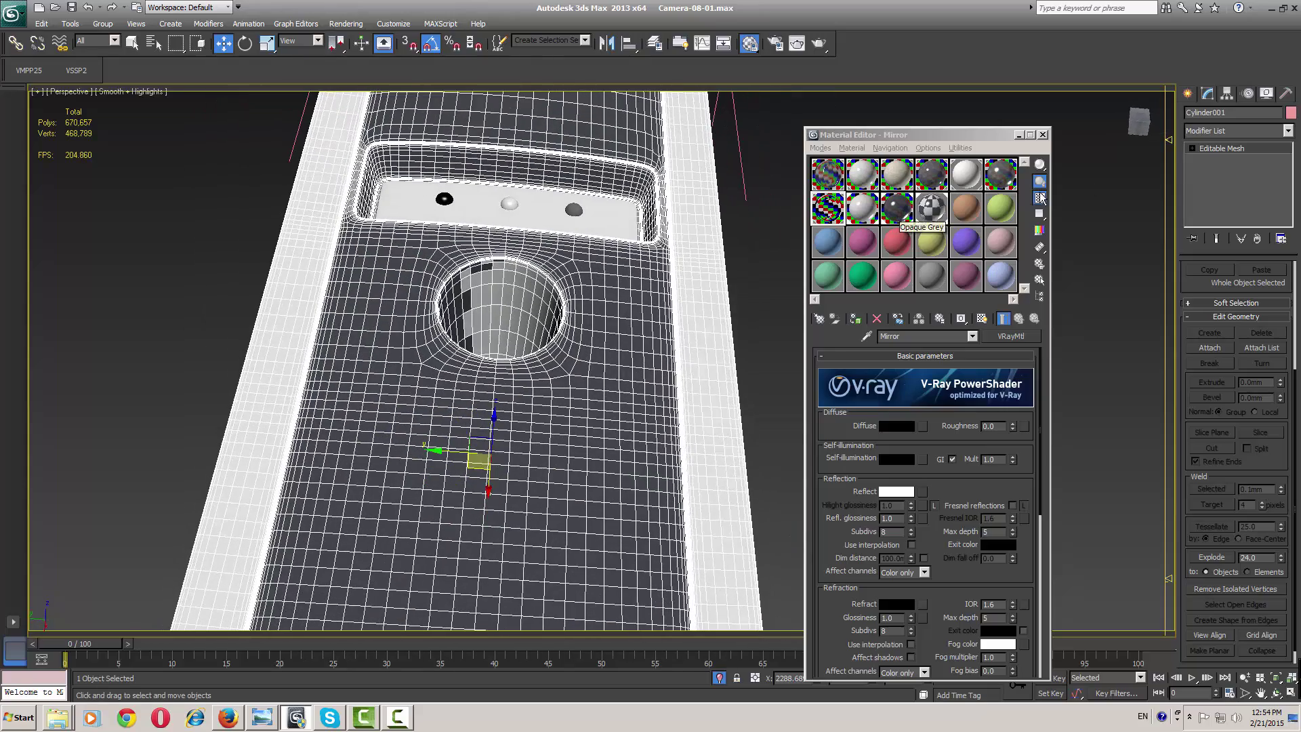
left_click(519, 298)
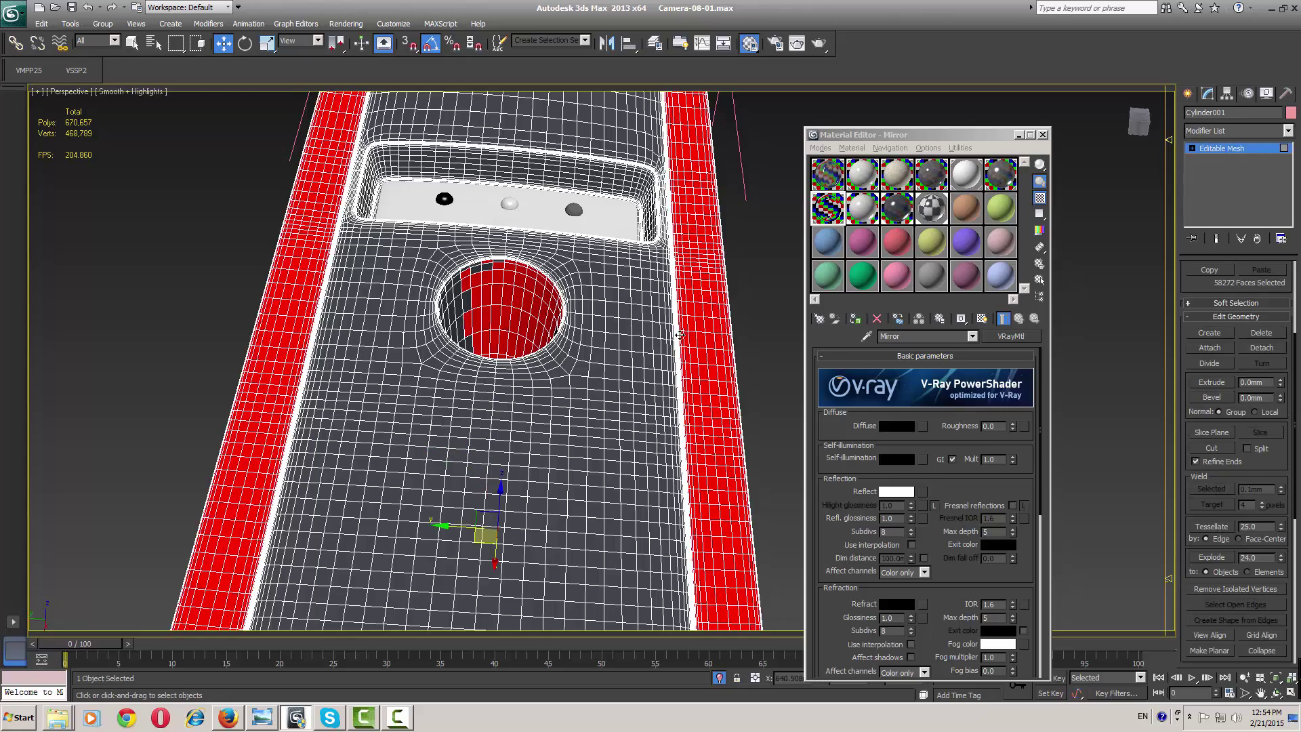
middle_click_drag(681, 336, 561, 436, "alt")
left_click(438, 424)
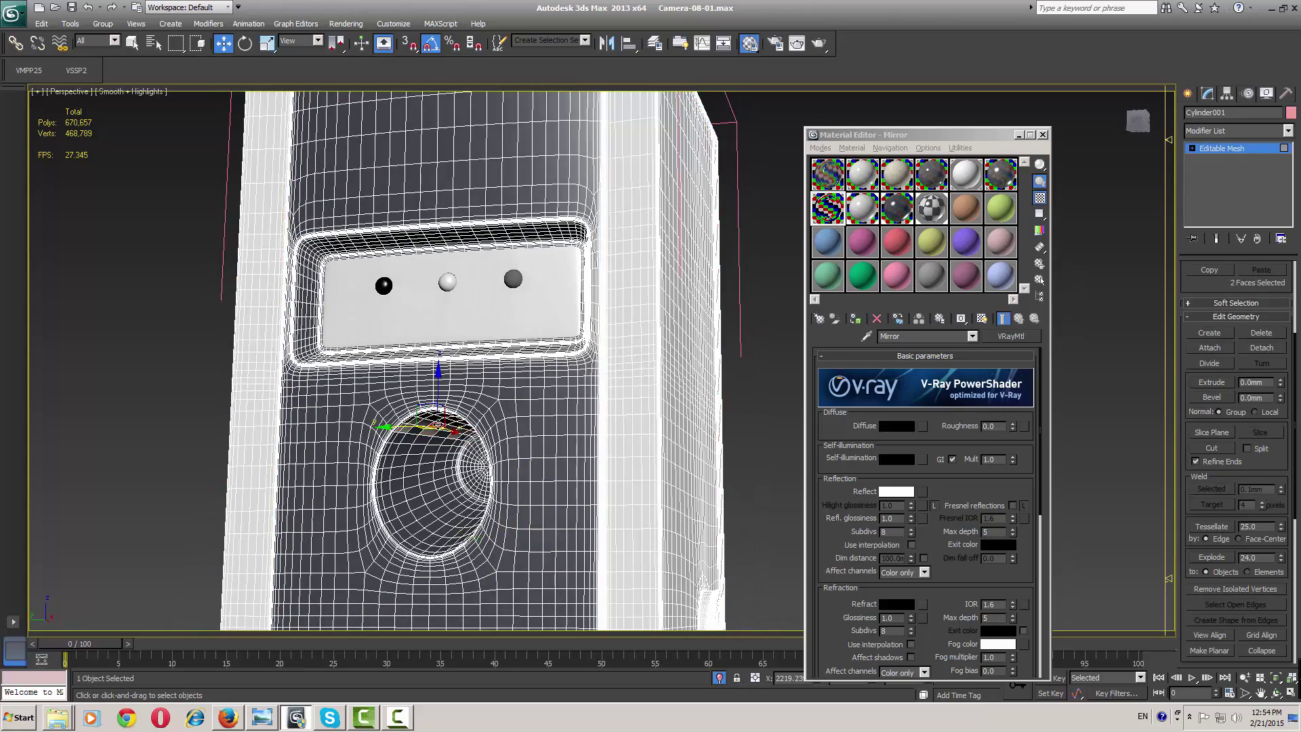
key("z")
scroll(497, 389, "down", 5)
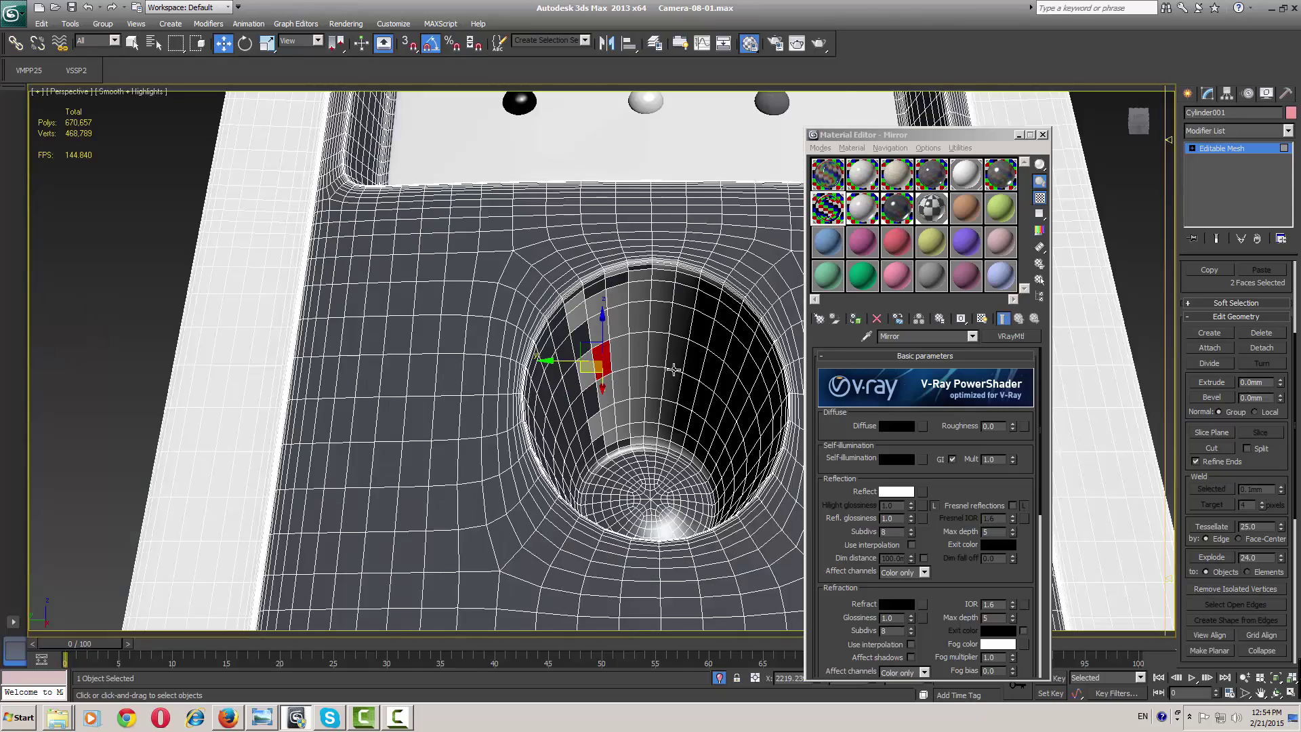
scroll(1292, 326, "up", 3)
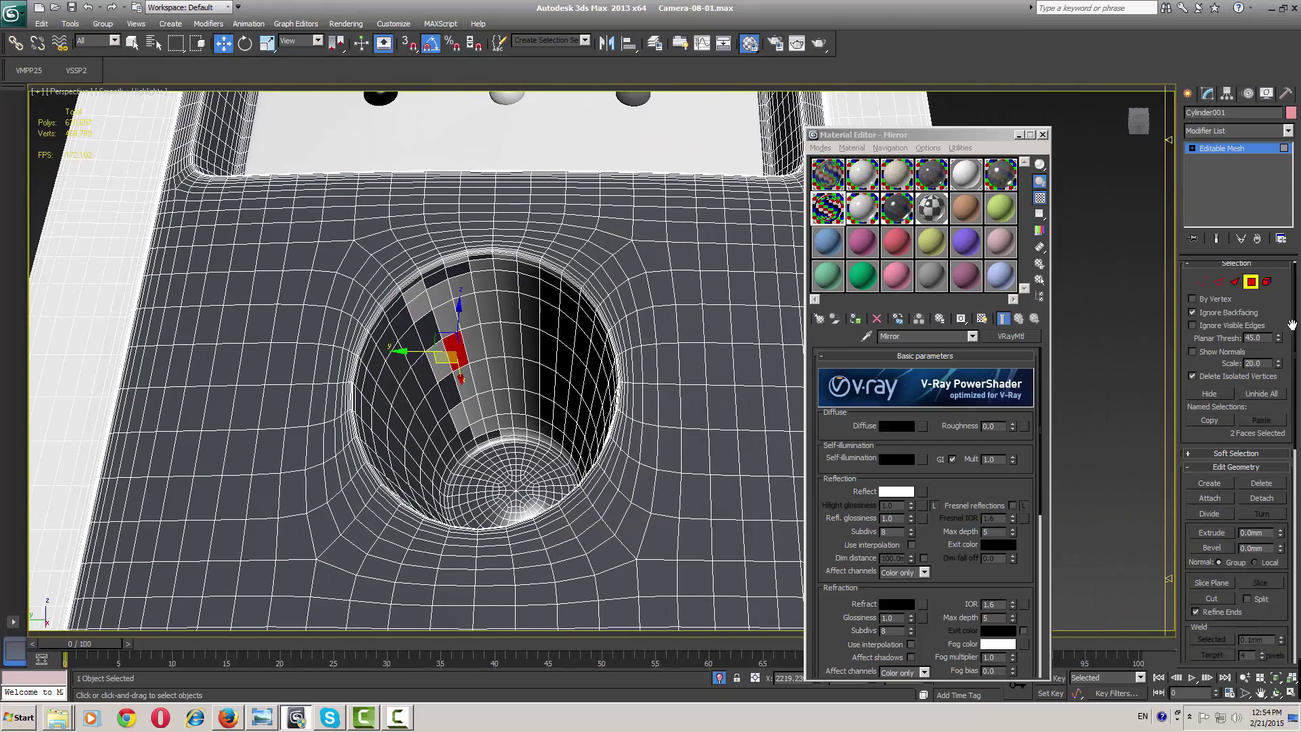
Expand Soft Selection and choose a Convert To option for the Editable Mesh in the modifier stack
left_click(1254, 455)
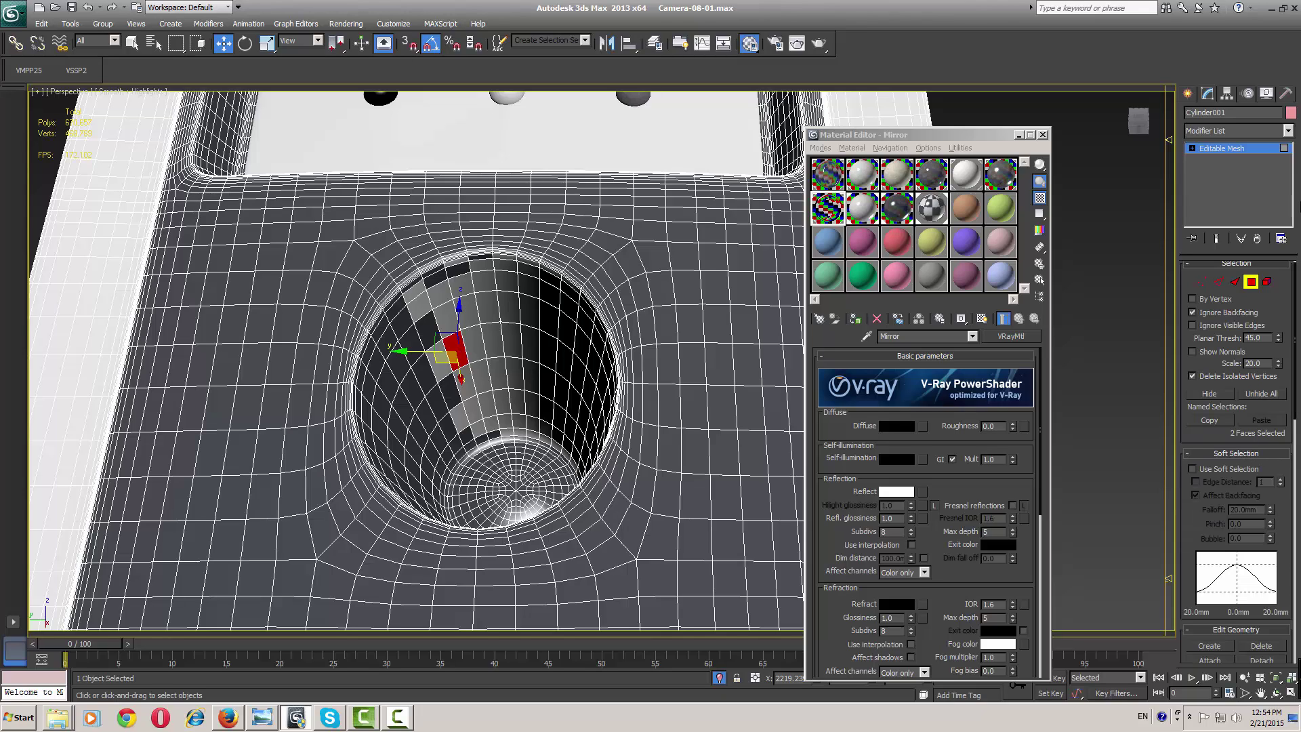
right_click(1242, 149)
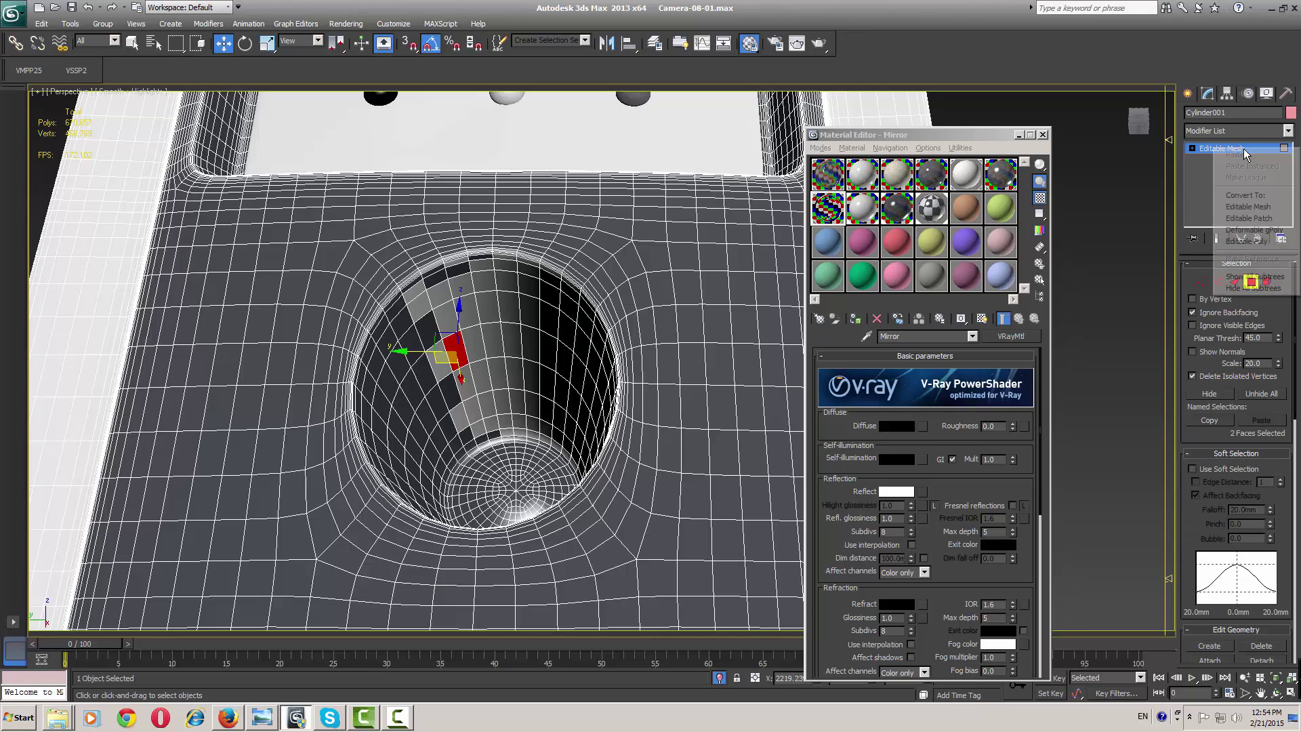
left_click(1257, 217)
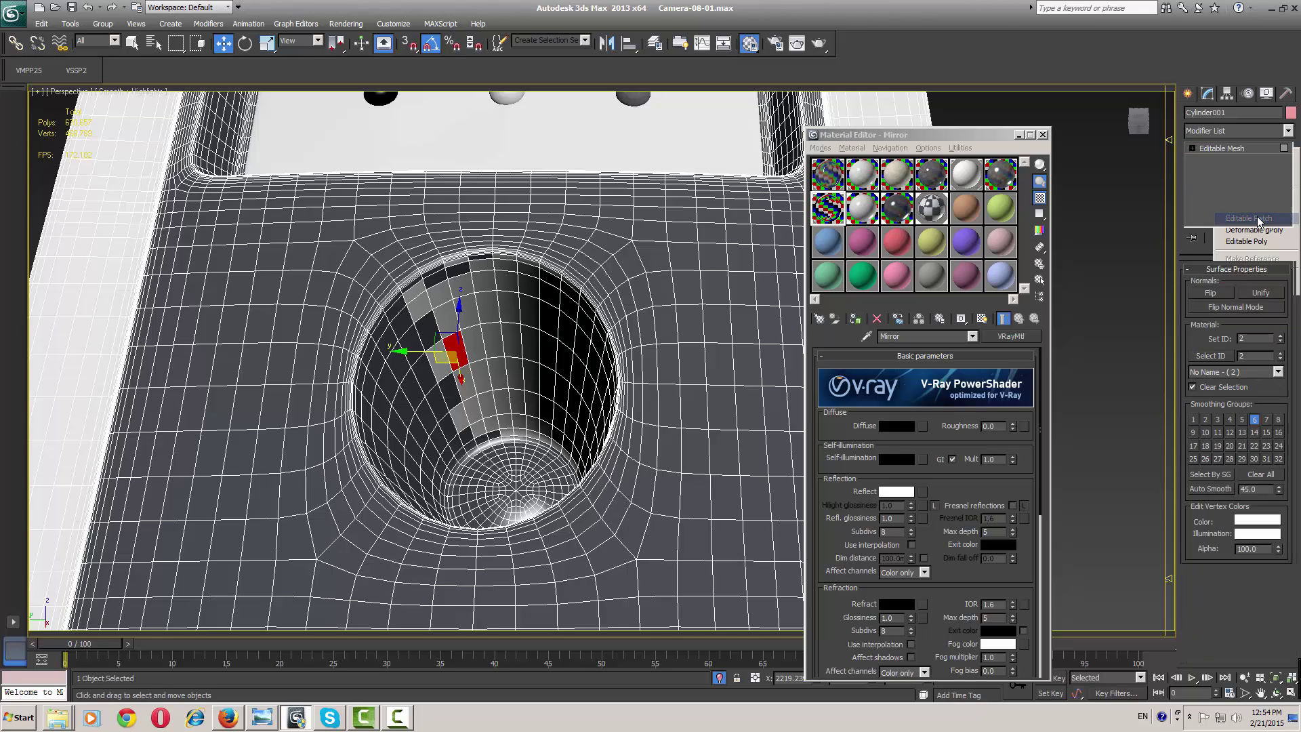